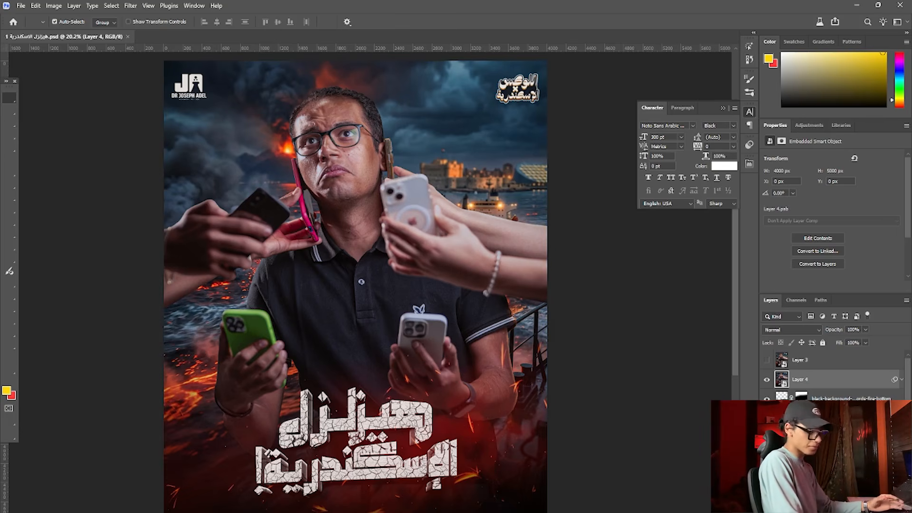
- Look through the layer stack of the finished poster, from the title text to the colour fill and adjustment layers
{"action": "scroll", "coordinate": [831, 382], "scroll_direction": "down", "scroll_amount": 15}
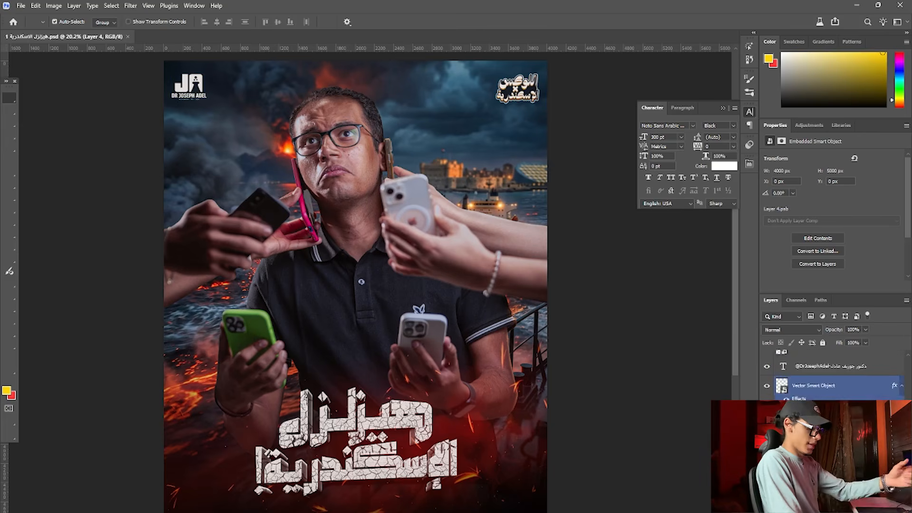
{"action": "scroll", "coordinate": [831, 382], "scroll_direction": "down", "scroll_amount": 5}
{"action": "left_click", "coordinate": [838, 402]}
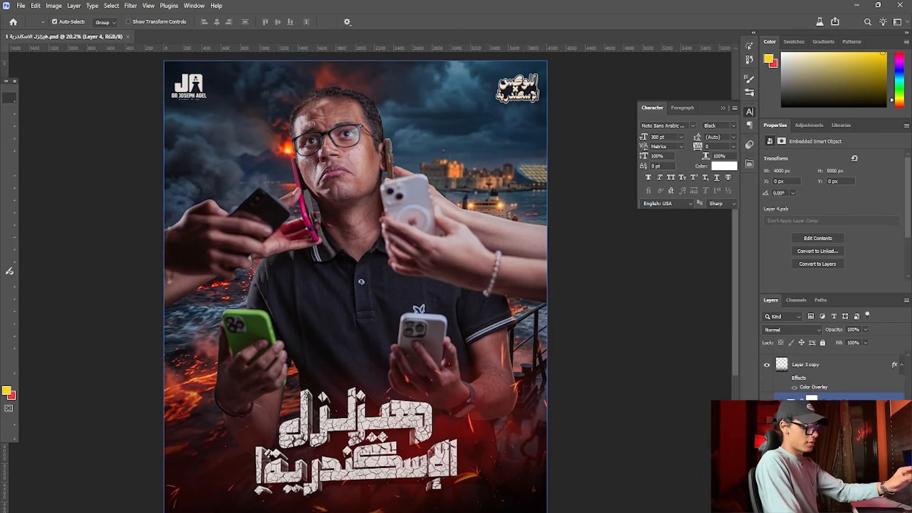
{"action": "scroll", "coordinate": [831, 375], "scroll_direction": "up", "scroll_amount": 2}
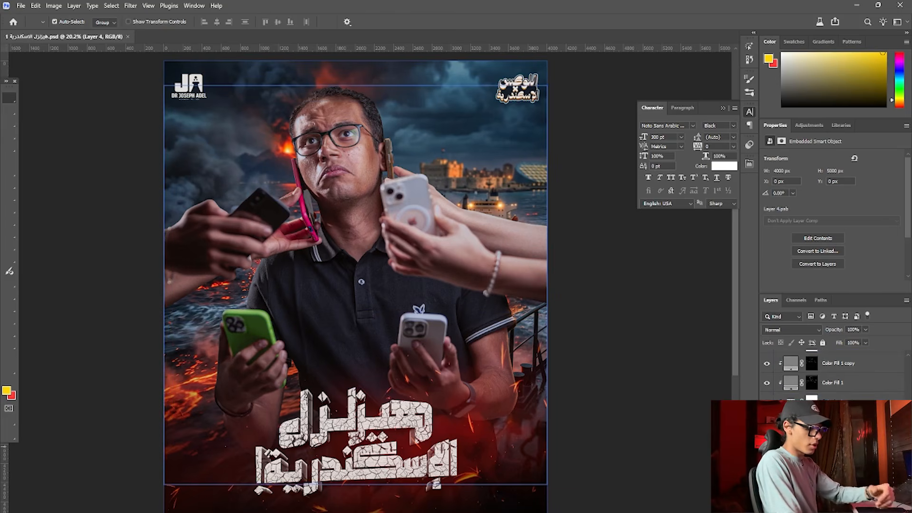
{"action": "scroll", "coordinate": [831, 373], "scroll_direction": "down", "scroll_amount": 2}
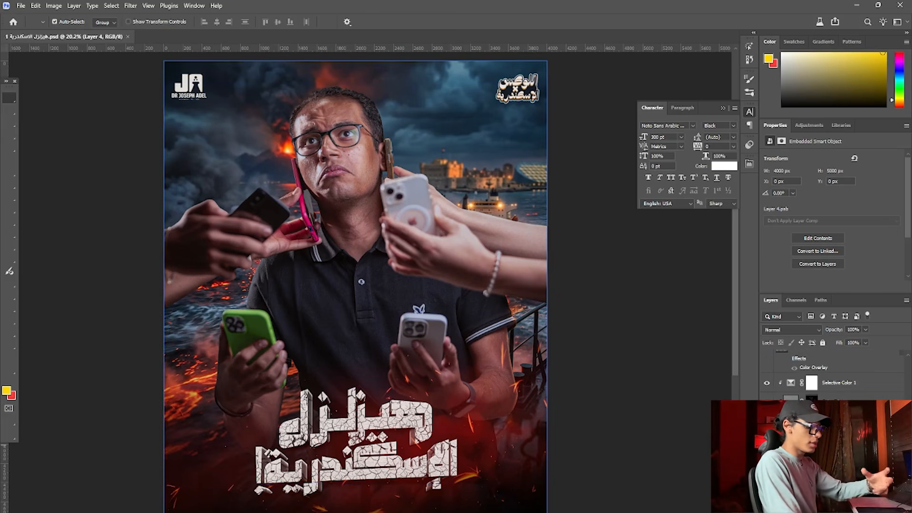
{"action": "scroll", "coordinate": [831, 372], "scroll_direction": "up", "scroll_amount": 2}
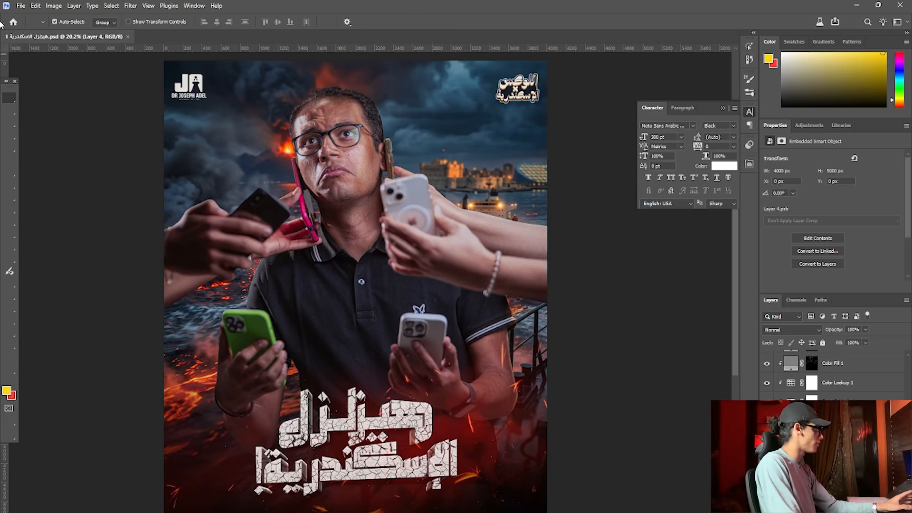
- Create a new document 4000 by 5000 pixels at 72 pixels per inch
{"action": "left_click", "coordinate": [21, 6]}
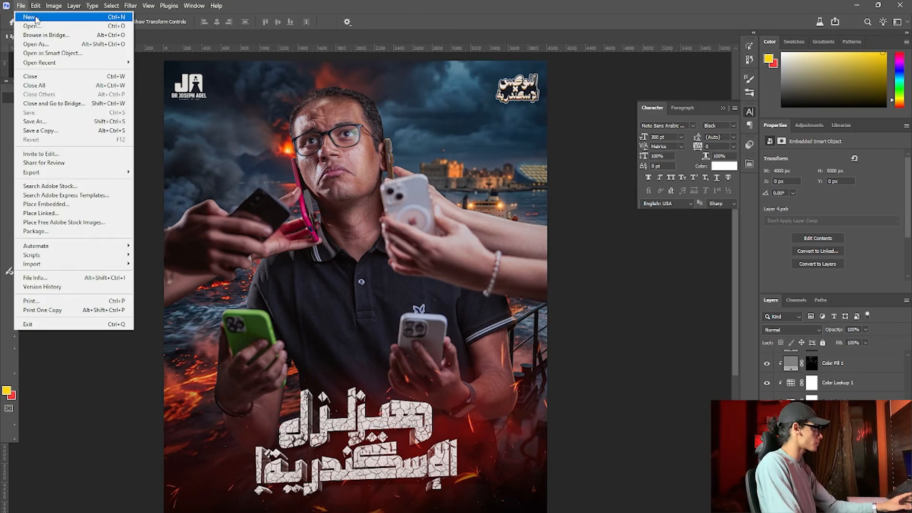
{"action": "left_click", "coordinate": [132, 70]}
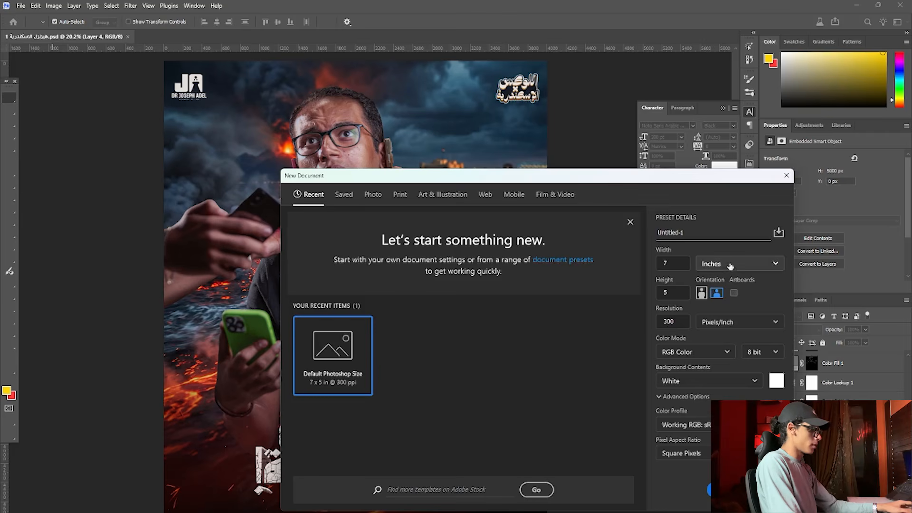
{"action": "left_click", "coordinate": [758, 263]}
{"action": "left_click", "coordinate": [729, 282]}
{"action": "double_click", "coordinate": [671, 263]}
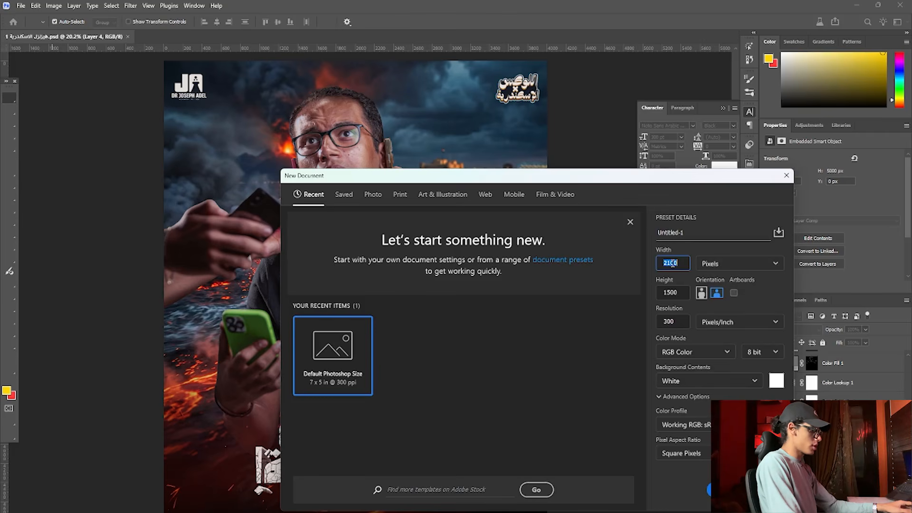
{"action": "type", "text": "4000"}
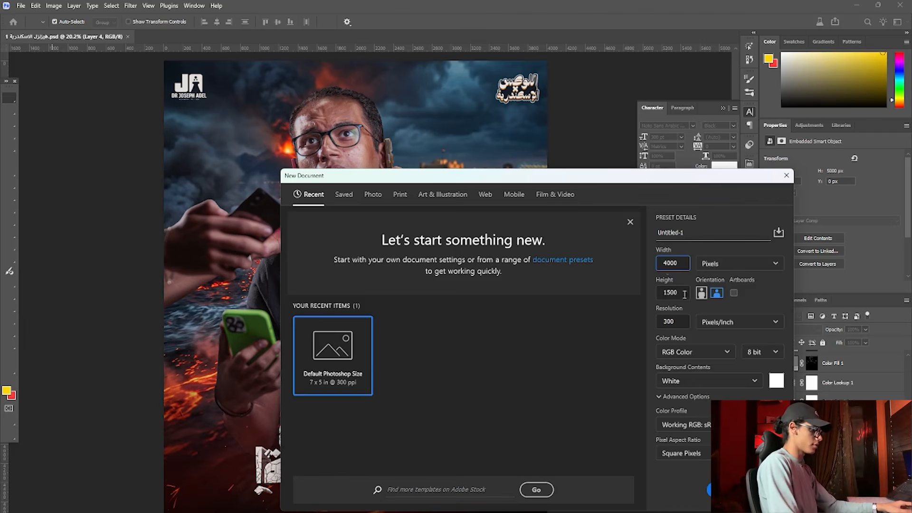
{"action": "key", "text": "Tab"}
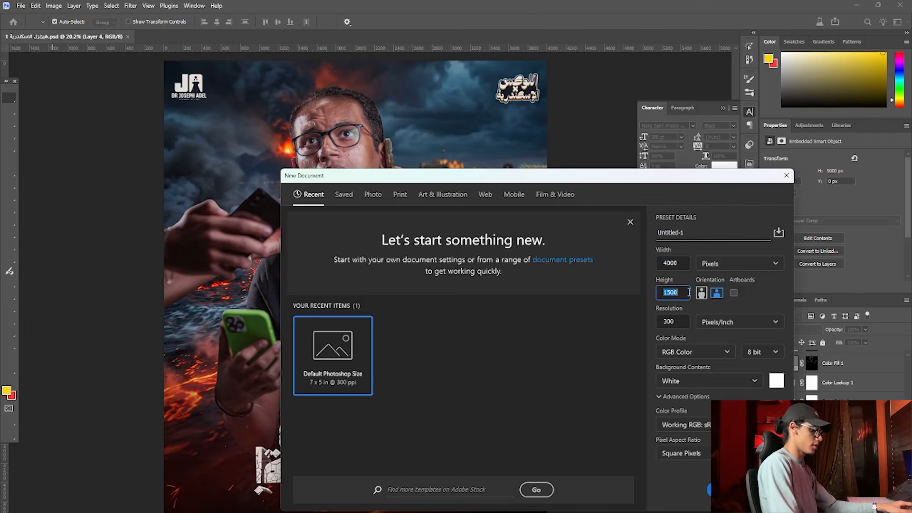
{"action": "type", "text": "5000"}
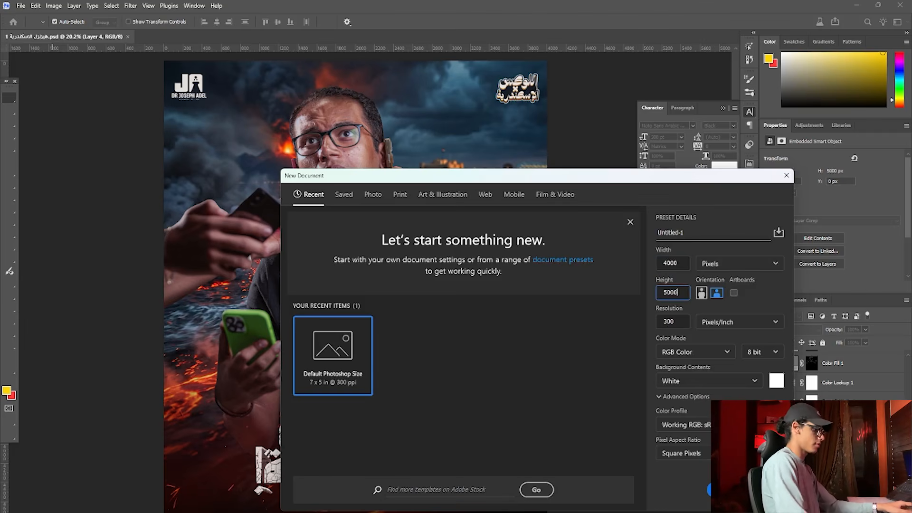
{"action": "key", "text": "Tab"}
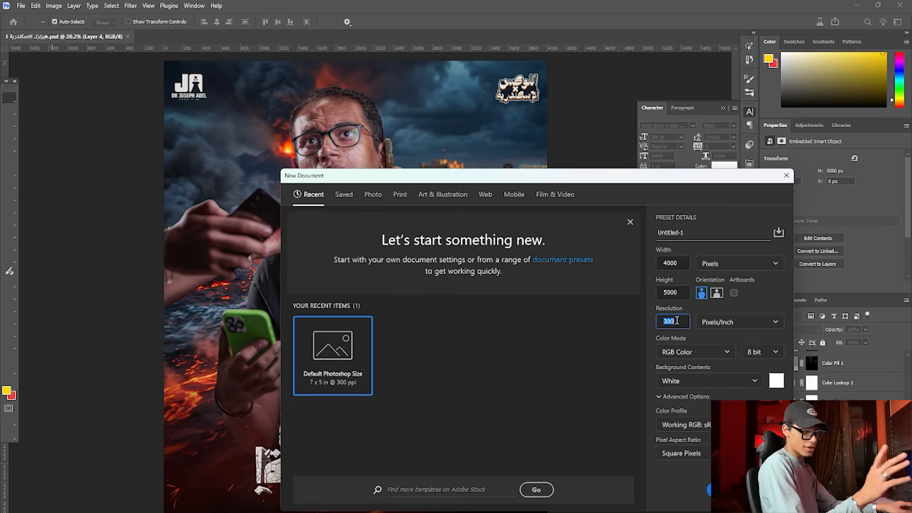
{"action": "type", "text": "72"}
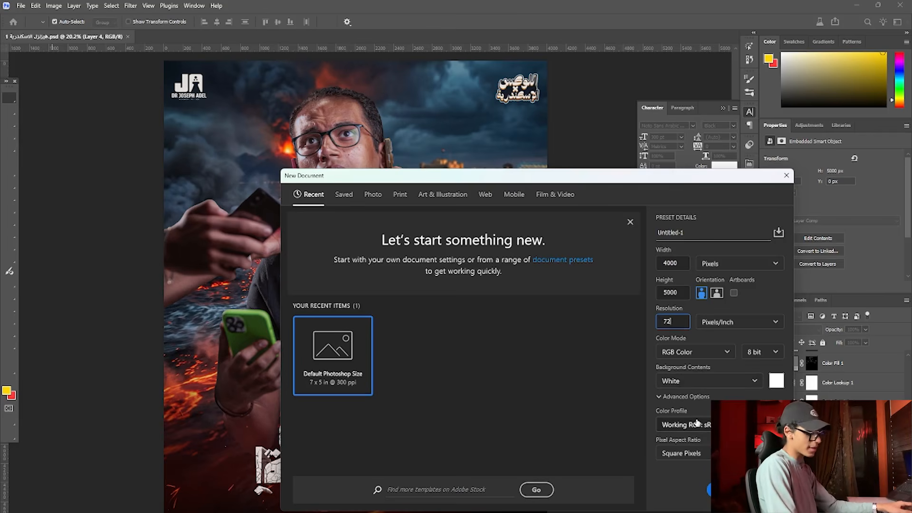
{"action": "key", "text": "Return"}
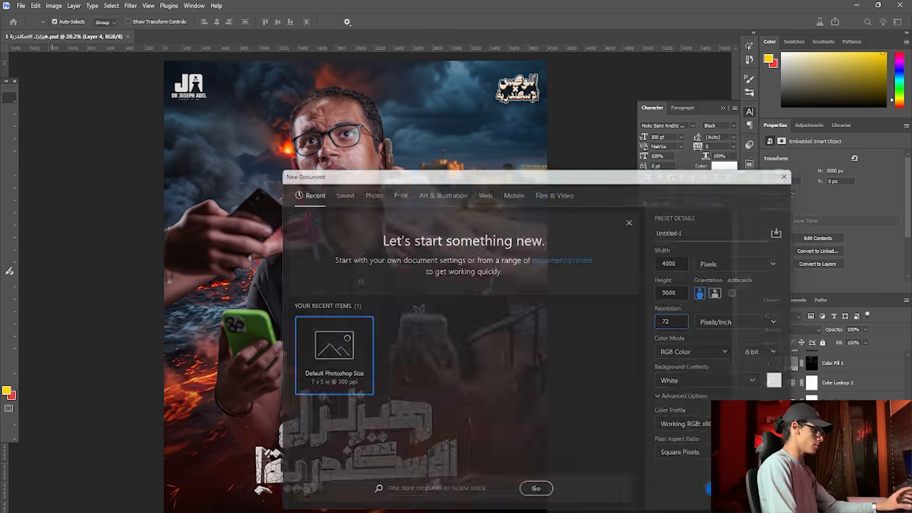
- Place the A_highly_realistic ship image from the File Explorer project folder into the blank Photoshop document
{"action": "scroll", "coordinate": [371, 273], "scroll_direction": "down", "scroll_amount": 3}
{"action": "scroll", "coordinate": [372, 270], "scroll_direction": "up", "scroll_amount": 2}
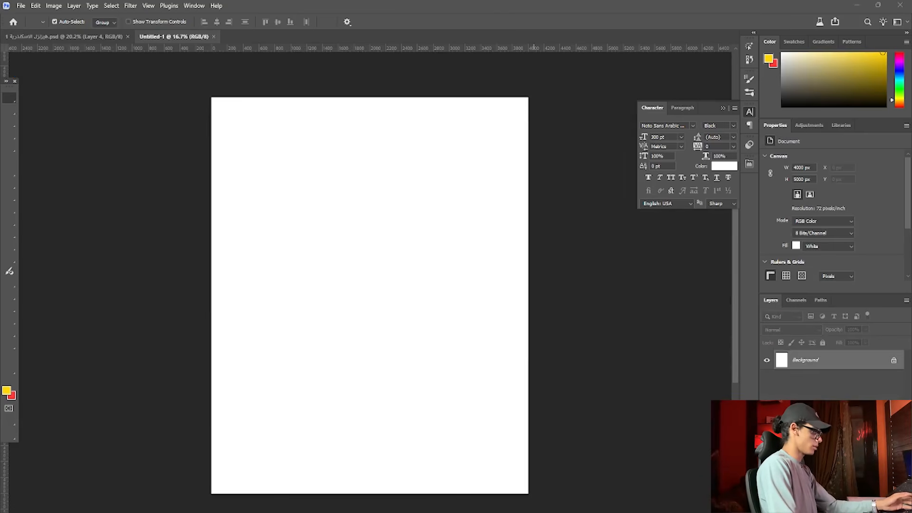
{"action": "mouse_move", "coordinate": [496, 509]}
{"action": "left_click", "coordinate": [494, 480]}
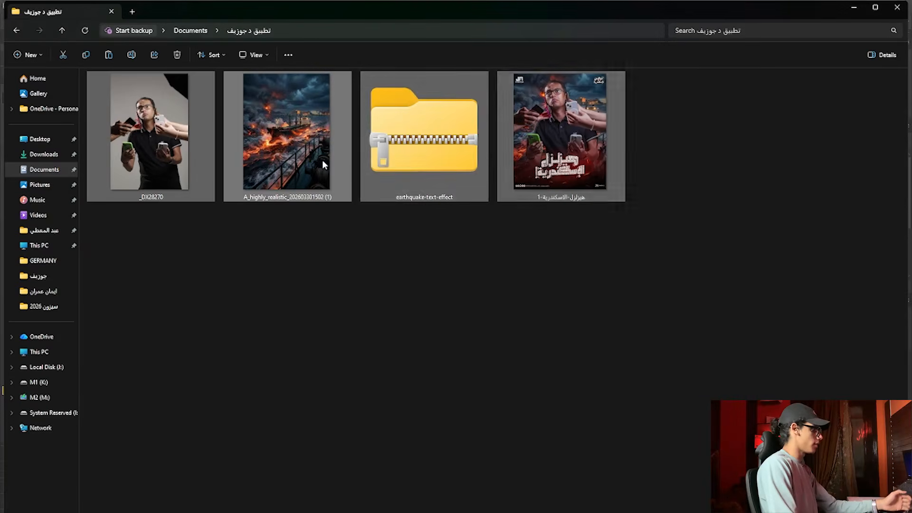
{"action": "left_click", "coordinate": [309, 172]}
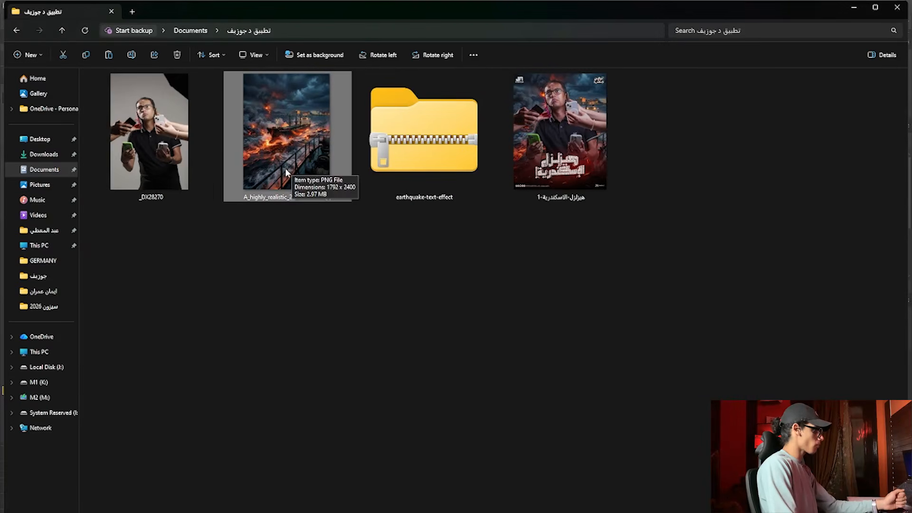
{"action": "left_click_drag", "start_coordinate": [292, 167], "coordinate": [366, 176]}
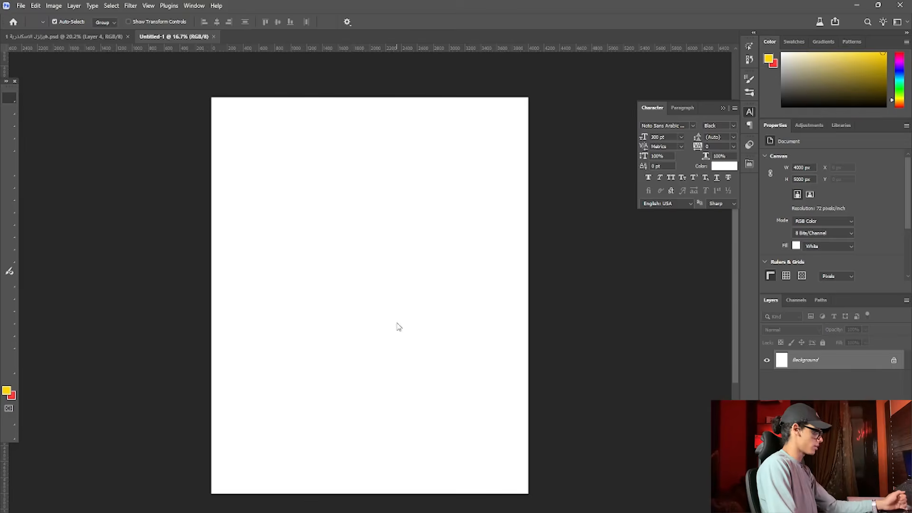
{"action": "left_click_drag", "start_coordinate": [397, 326], "coordinate": [397, 325]}
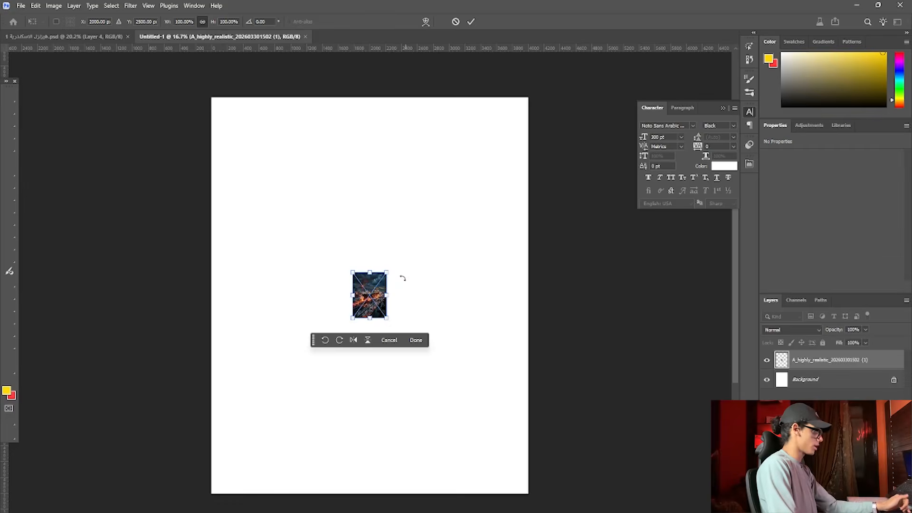
- Scale the placed ship image to about 1249%, shift it about 120 px left and 324 px down, and commit the placement
{"action": "left_click_drag", "start_coordinate": [387, 295], "coordinate": [583, 296]}
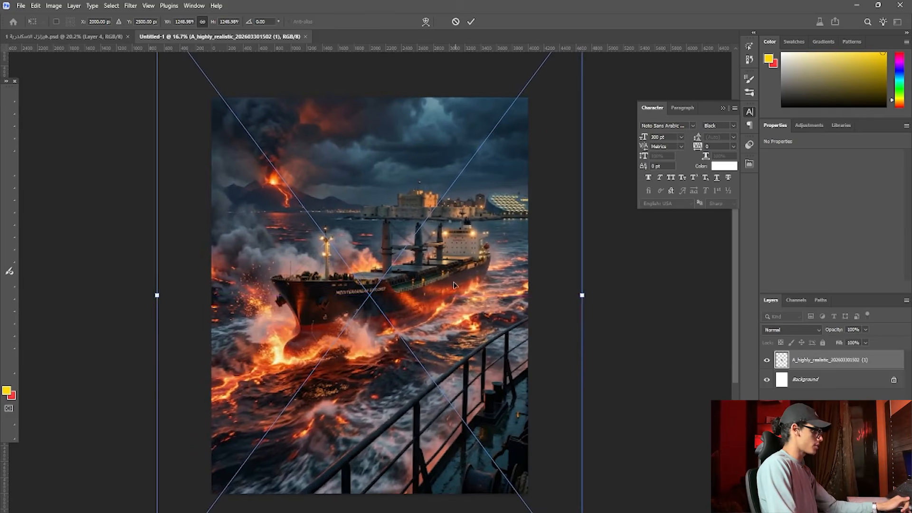
{"action": "left_click_drag", "start_coordinate": [453, 285], "coordinate": [447, 310]}
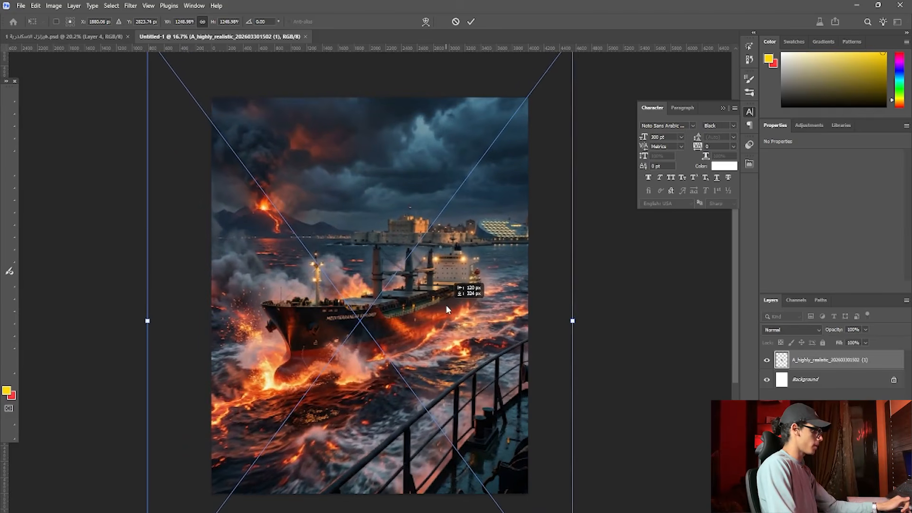
{"action": "scroll", "coordinate": [450, 243], "scroll_direction": "up", "scroll_amount": 3}
{"action": "scroll", "coordinate": [397, 238], "scroll_direction": "down", "scroll_amount": 3}
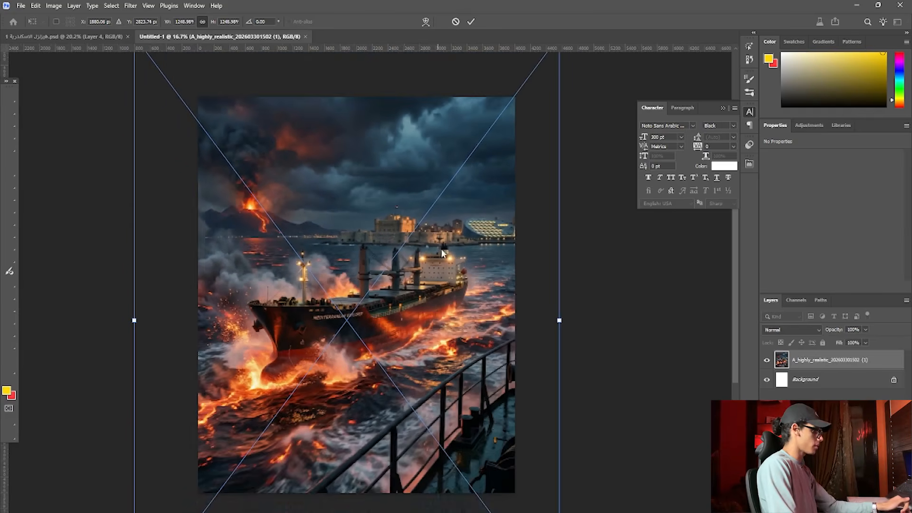
{"action": "left_click", "coordinate": [471, 22]}
{"action": "scroll", "coordinate": [478, 233], "scroll_direction": "up", "scroll_amount": 2}
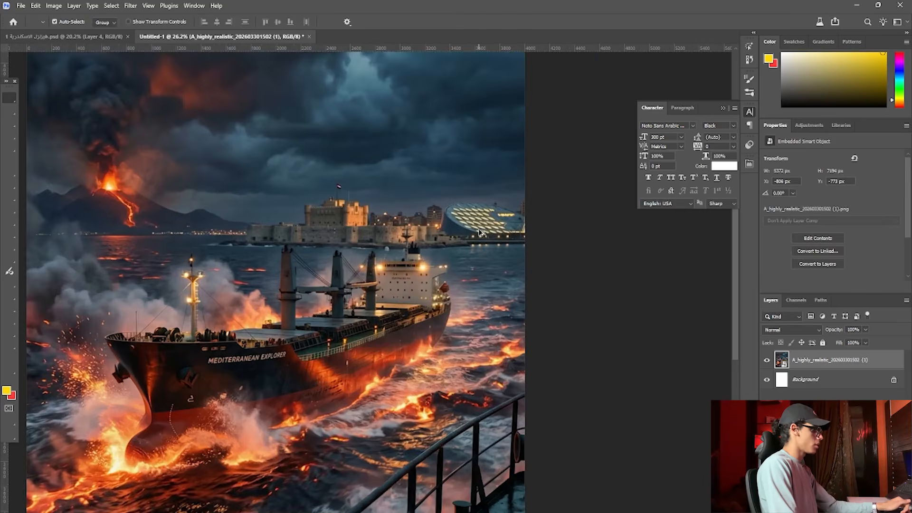
{"action": "scroll", "coordinate": [411, 231], "scroll_direction": "down", "scroll_amount": 1}
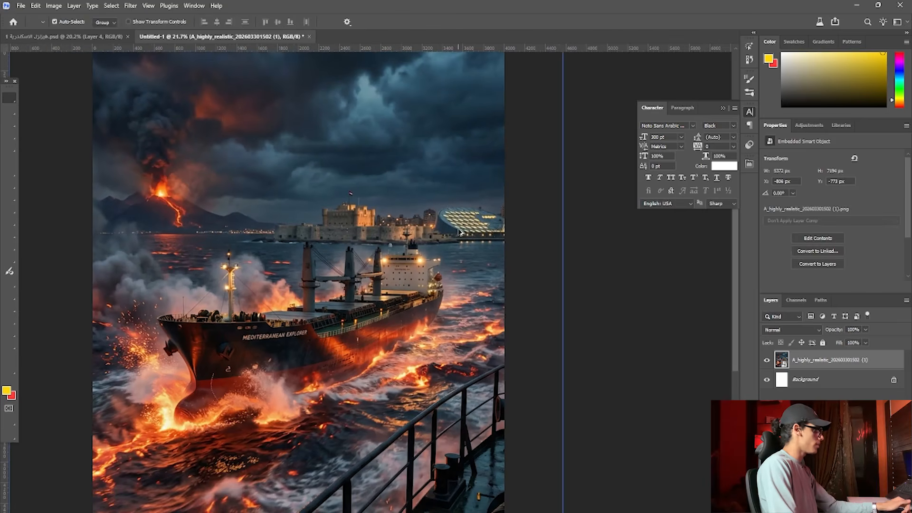
{"action": "scroll", "coordinate": [473, 229], "scroll_direction": "down", "scroll_amount": 1}
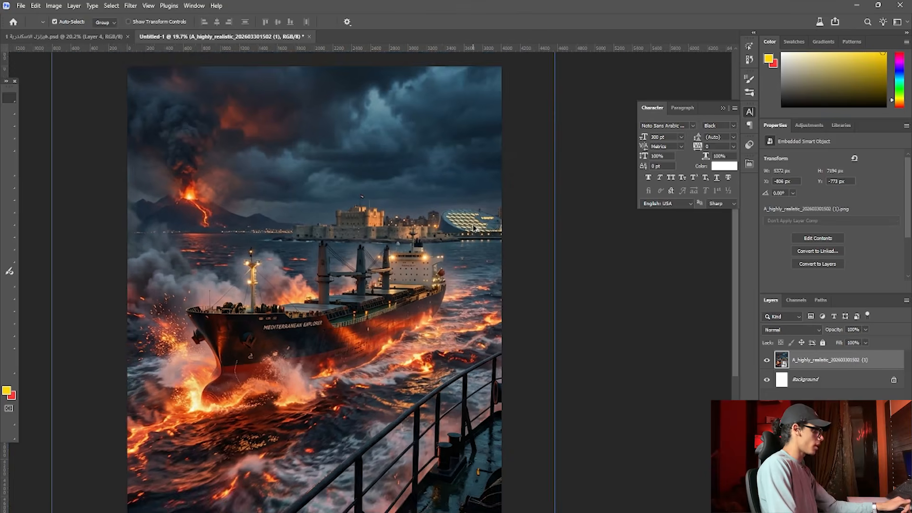
{"action": "scroll", "coordinate": [474, 228], "scroll_direction": "up", "scroll_amount": 1}
{"action": "scroll", "coordinate": [474, 228], "scroll_direction": "down", "scroll_amount": 2}
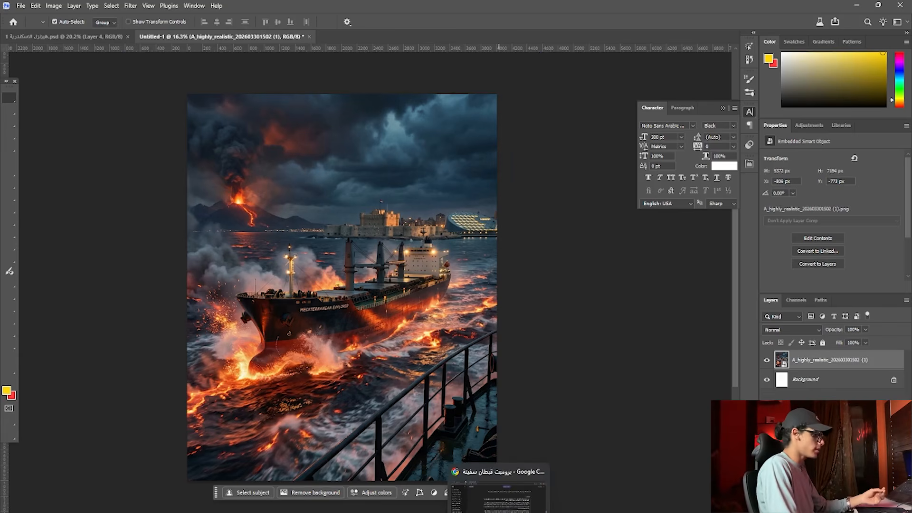
- Switch to the ChatGPT chat in Chrome, review the ship scene request, and highlight the full English image prompt
{"action": "left_click", "coordinate": [499, 496]}
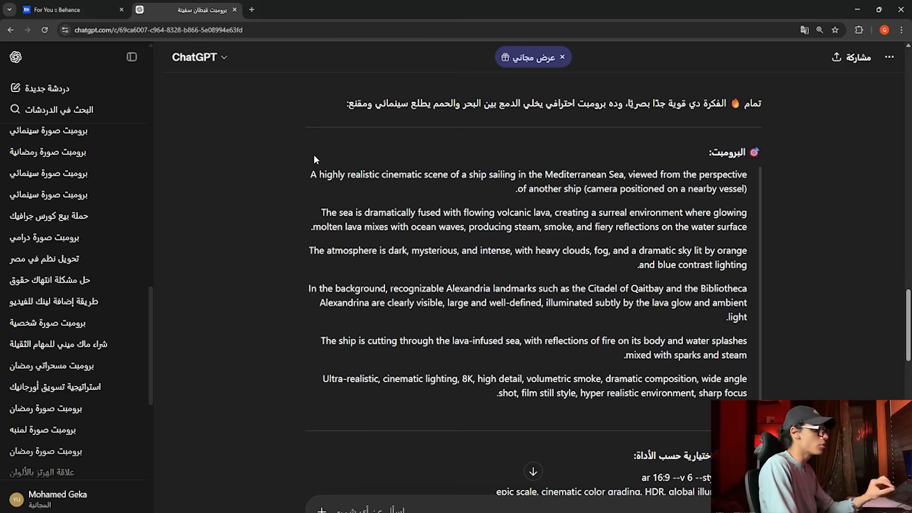
{"action": "scroll", "coordinate": [313, 155], "scroll_direction": "up", "scroll_amount": 2}
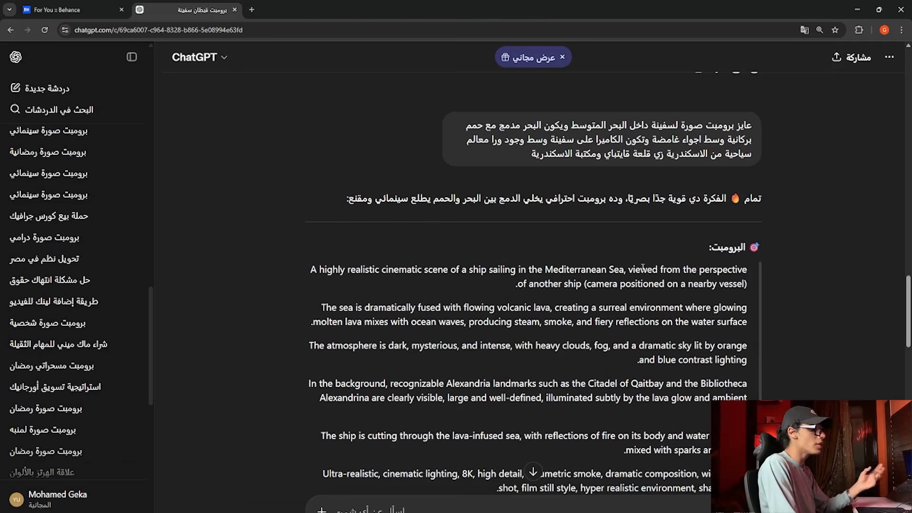
{"action": "left_click_drag", "start_coordinate": [748, 270], "coordinate": [375, 429]}
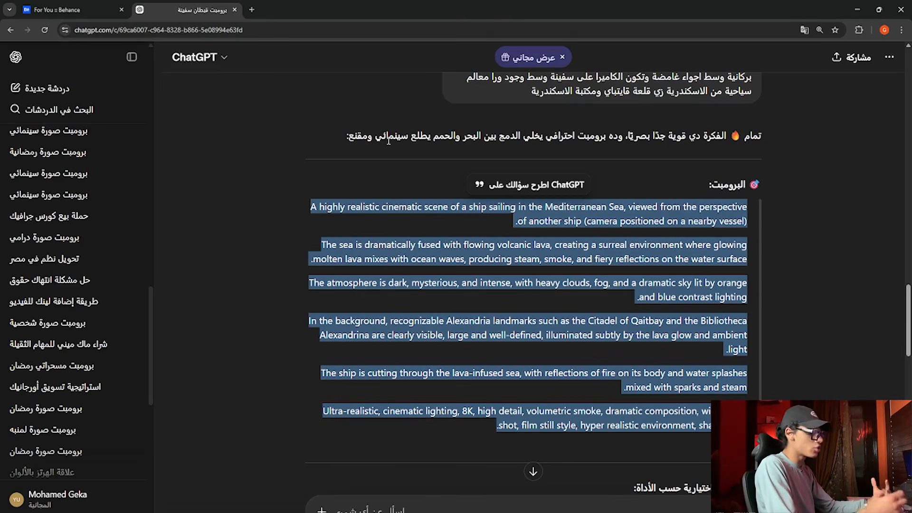
- Return to Photoshop and move the ship background image straight down about 159 px
{"action": "mouse_move", "coordinate": [573, 498]}
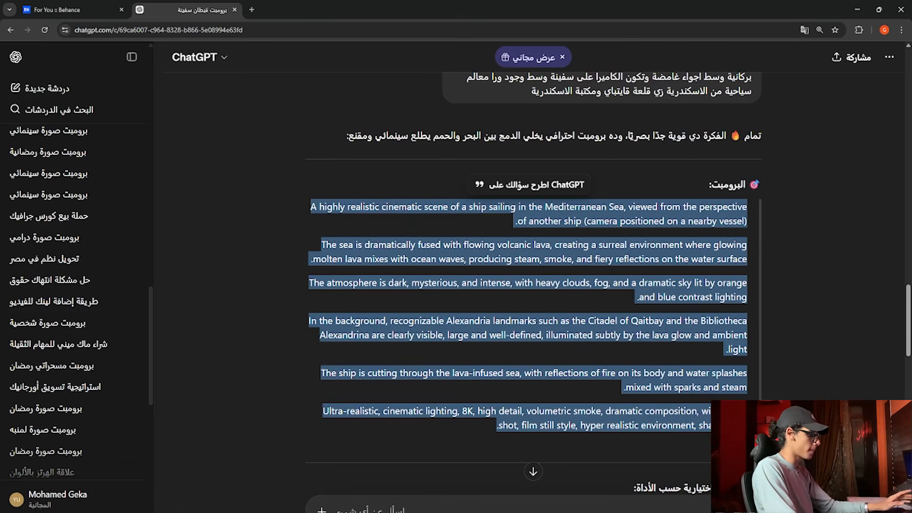
{"action": "left_click", "coordinate": [540, 512]}
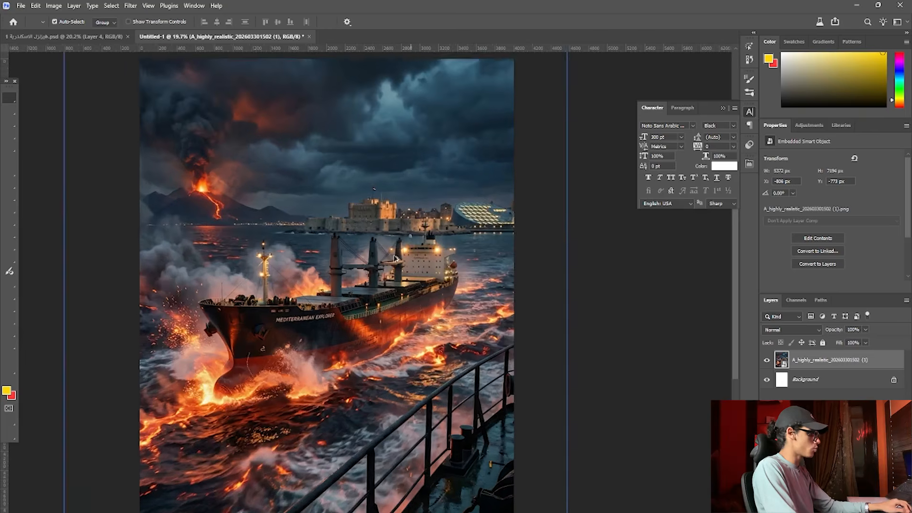
{"action": "left_click_drag", "start_coordinate": [398, 254], "coordinate": [397, 266]}
{"action": "scroll", "coordinate": [393, 266], "scroll_direction": "up", "scroll_amount": 2}
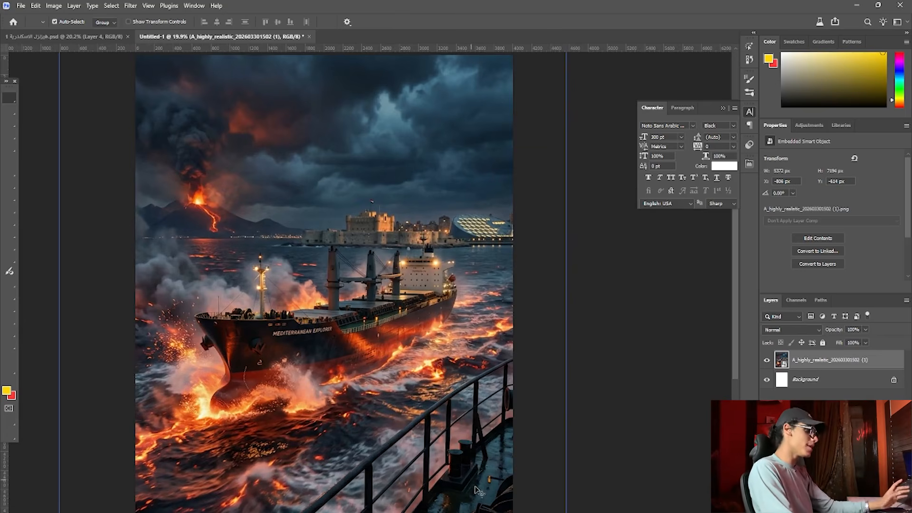
- Bring the raw portrait photo _DX28270 from the File Explorer project folder into Photoshop, opening it in Camera Raw
{"action": "left_click", "coordinate": [540, 512]}
{"action": "left_click", "coordinate": [489, 491]}
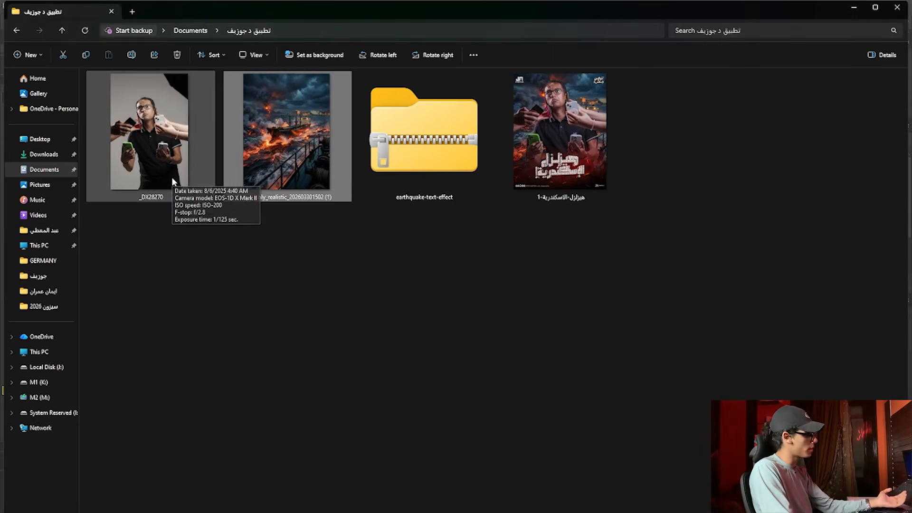
{"action": "double_click", "coordinate": [172, 182]}
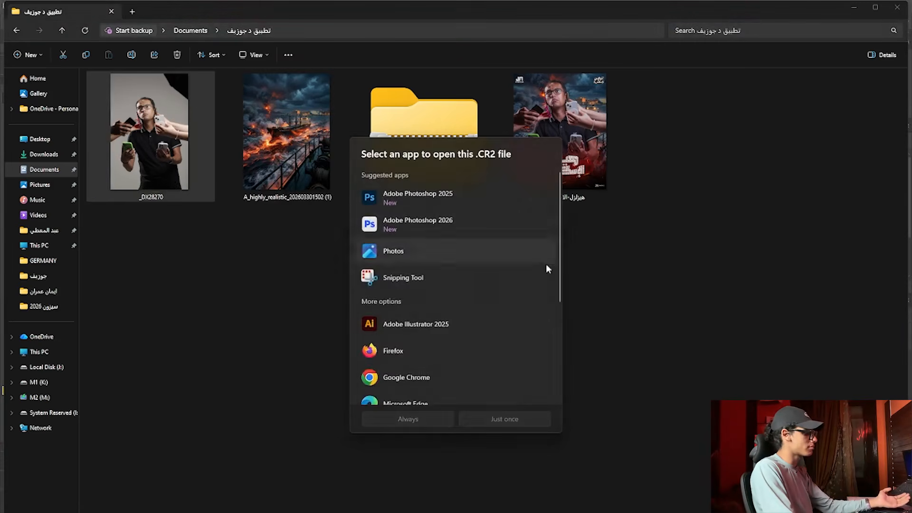
{"action": "left_click", "coordinate": [308, 228]}
{"action": "left_click_drag", "start_coordinate": [164, 159], "coordinate": [505, 36]}
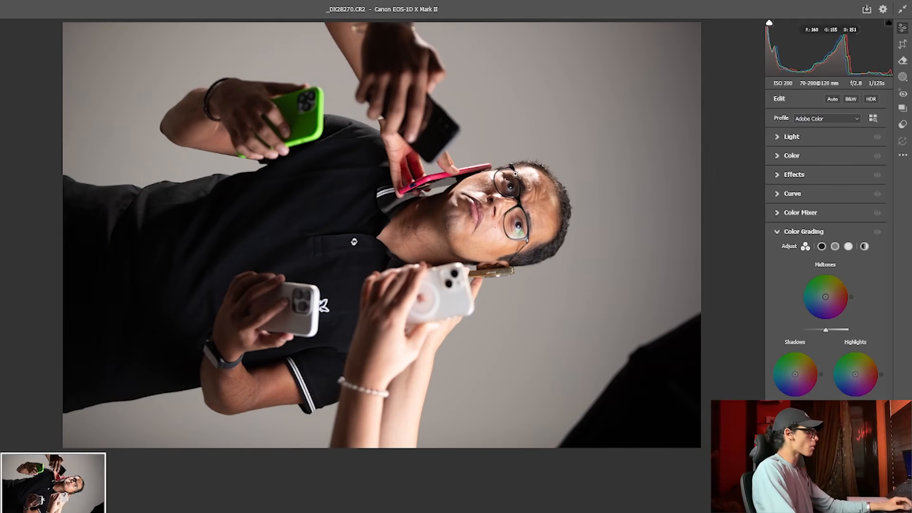
- Open the raw portrait from Camera Raw as a Photoshop document and unlock its Background layer
{"action": "key", "text": "alt"}
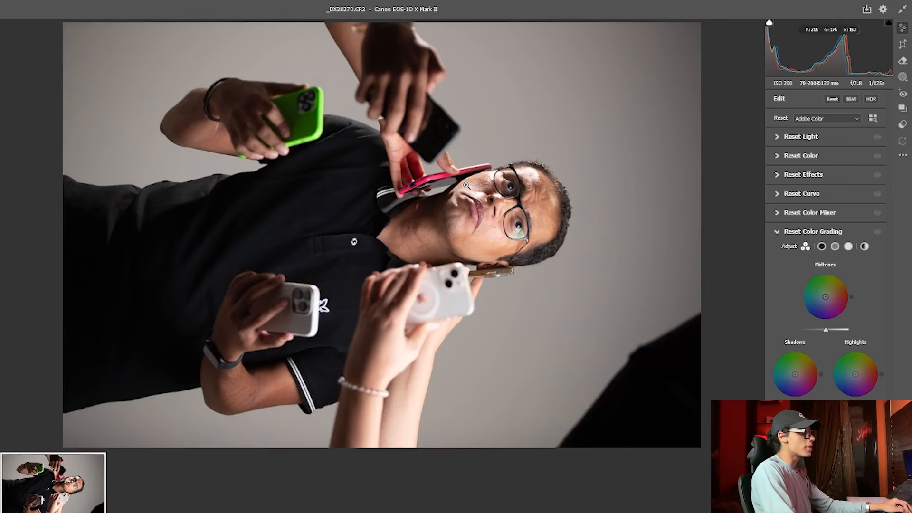
{"action": "scroll", "coordinate": [465, 185], "scroll_direction": "down", "scroll_amount": 3}
{"action": "scroll", "coordinate": [465, 185], "scroll_direction": "up", "scroll_amount": 2}
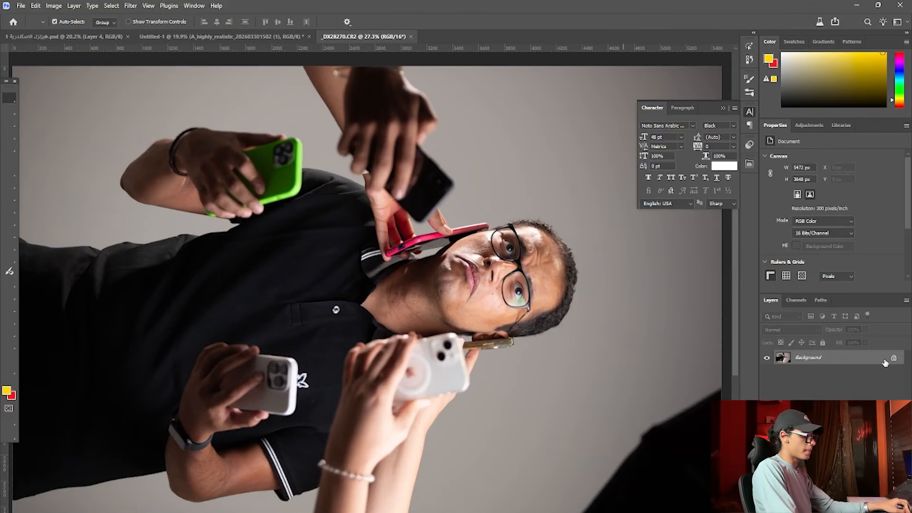
{"action": "left_click", "coordinate": [893, 357]}
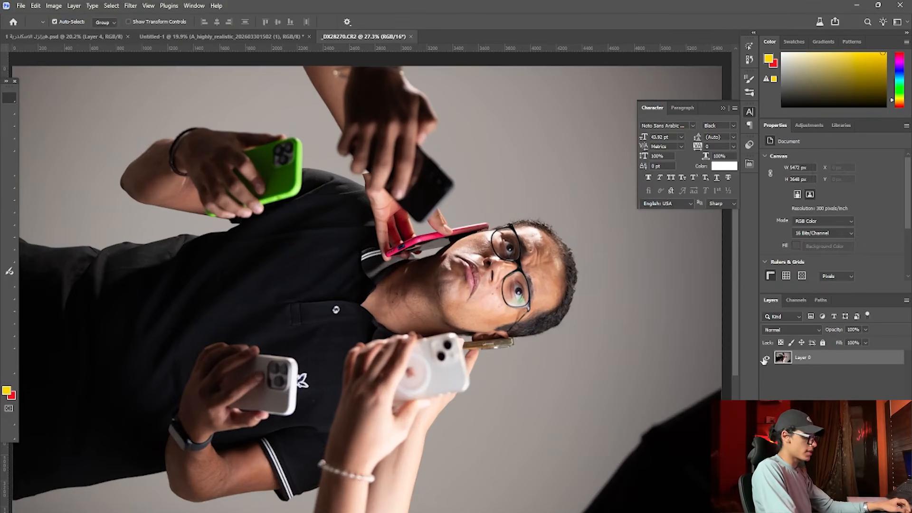
- Rotate the portrait layer 90° counter-clockwise, scale it to about 77.49%, and commit the transform
{"action": "right_click", "coordinate": [386, 317]}
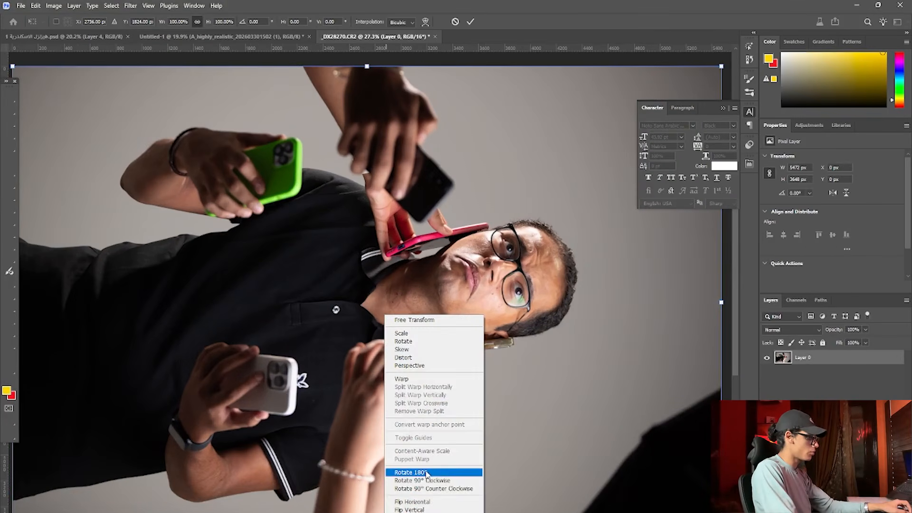
{"action": "left_click", "coordinate": [418, 489]}
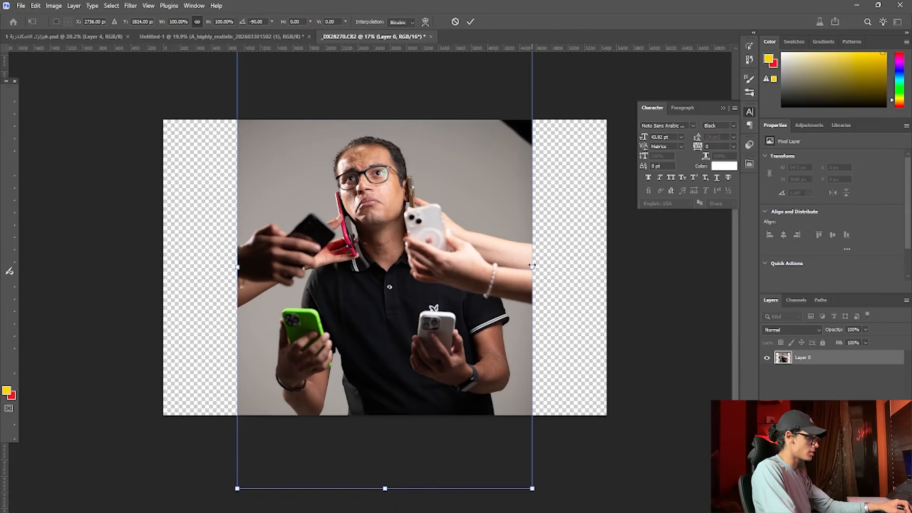
{"action": "left_click_drag", "start_coordinate": [532, 267], "coordinate": [499, 266]}
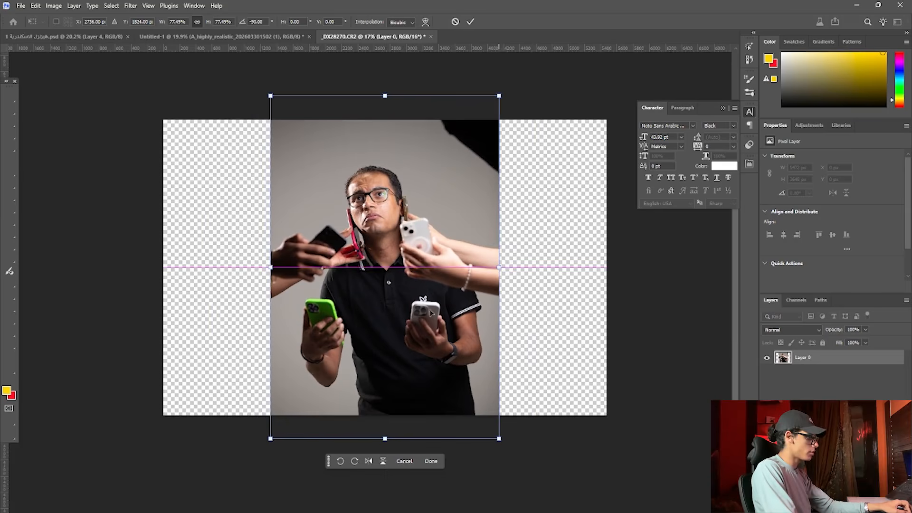
{"action": "left_click", "coordinate": [14, 99]}
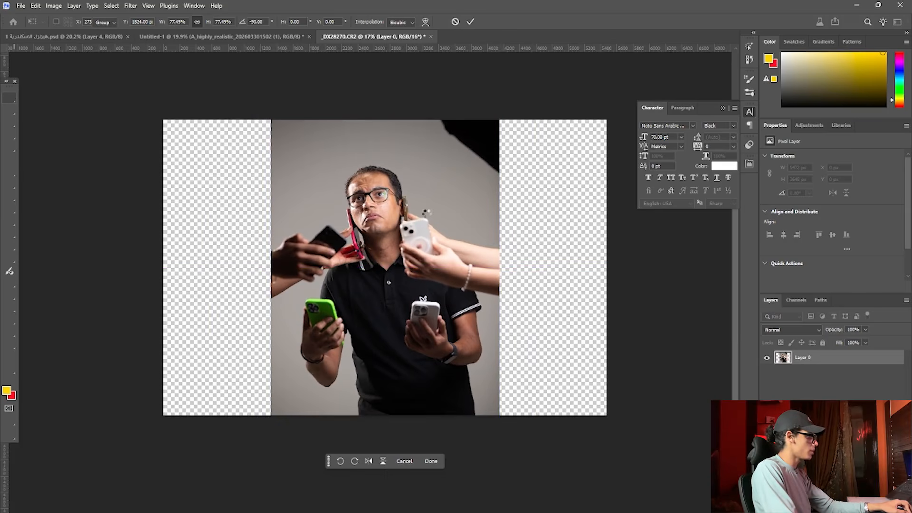
- With the Quick Selection tool active, use Select Subject to select the man and the surrounding hands holding phones
{"action": "scroll", "coordinate": [422, 217], "scroll_direction": "up", "scroll_amount": 6}
{"action": "scroll", "coordinate": [422, 217], "scroll_direction": "up", "scroll_amount": 2}
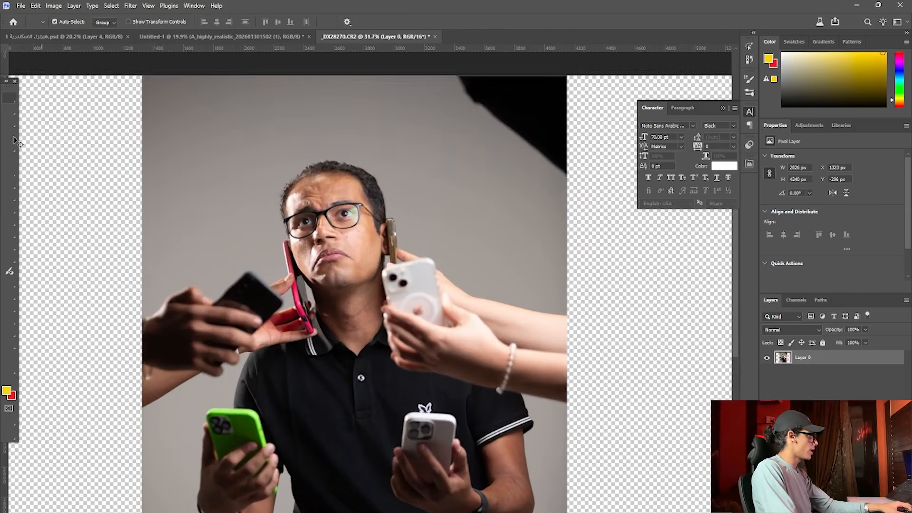
{"action": "right_click", "coordinate": [13, 140]}
{"action": "left_click", "coordinate": [57, 144]}
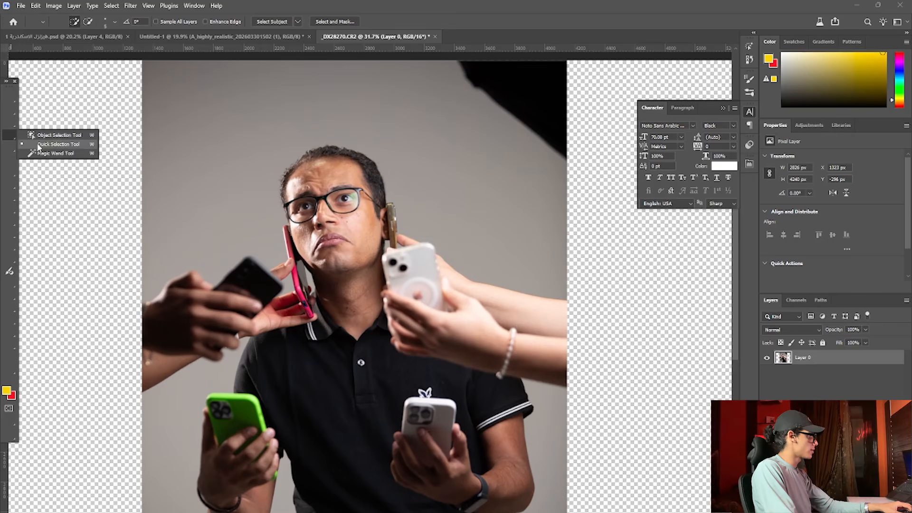
{"action": "left_click", "coordinate": [264, 22]}
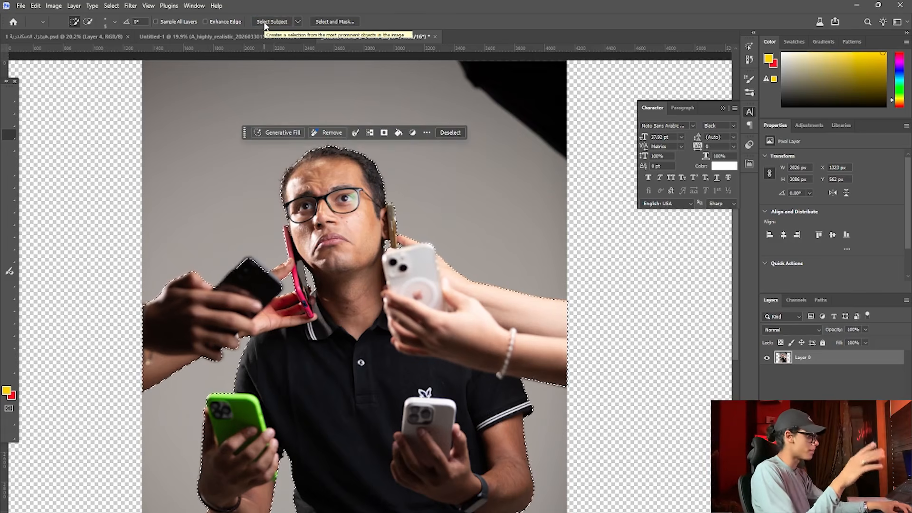
- Open the selection in Select and Mask and refine the hair edge beside the forehead with a brush of size 15
{"action": "scroll", "coordinate": [284, 93], "scroll_direction": "up", "scroll_amount": 3}
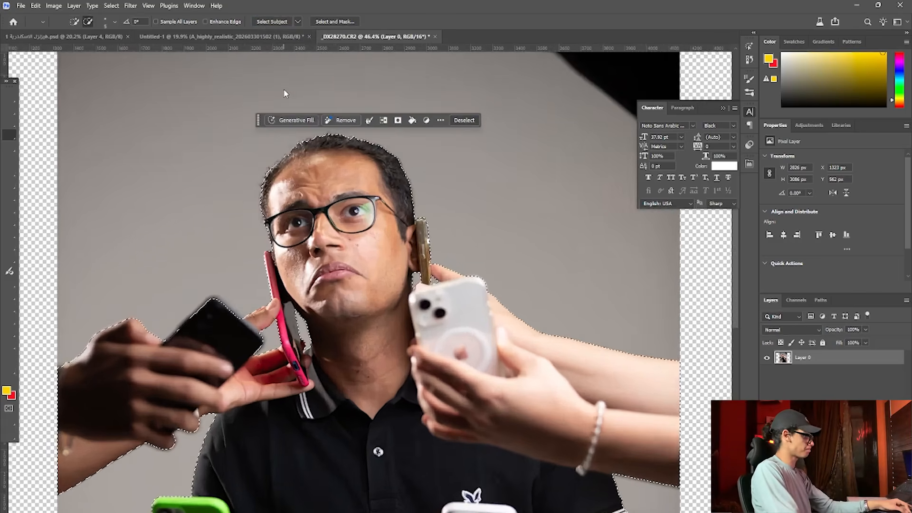
{"action": "scroll", "coordinate": [313, 147], "scroll_direction": "up", "scroll_amount": 2}
{"action": "scroll", "coordinate": [325, 166], "scroll_direction": "down", "scroll_amount": 2}
{"action": "scroll", "coordinate": [322, 171], "scroll_direction": "up", "scroll_amount": 2}
{"action": "scroll", "coordinate": [319, 174], "scroll_direction": "down", "scroll_amount": 2}
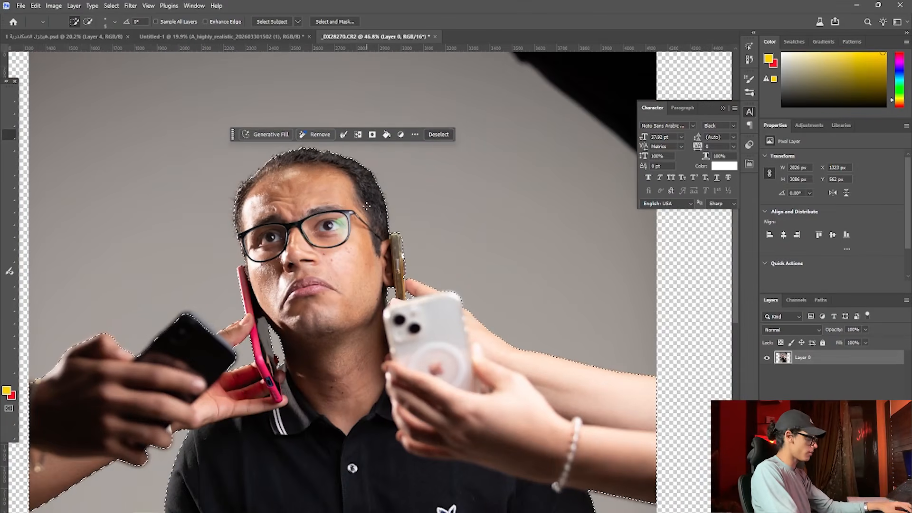
{"action": "left_click_drag", "start_coordinate": [329, 247], "coordinate": [462, 280]}
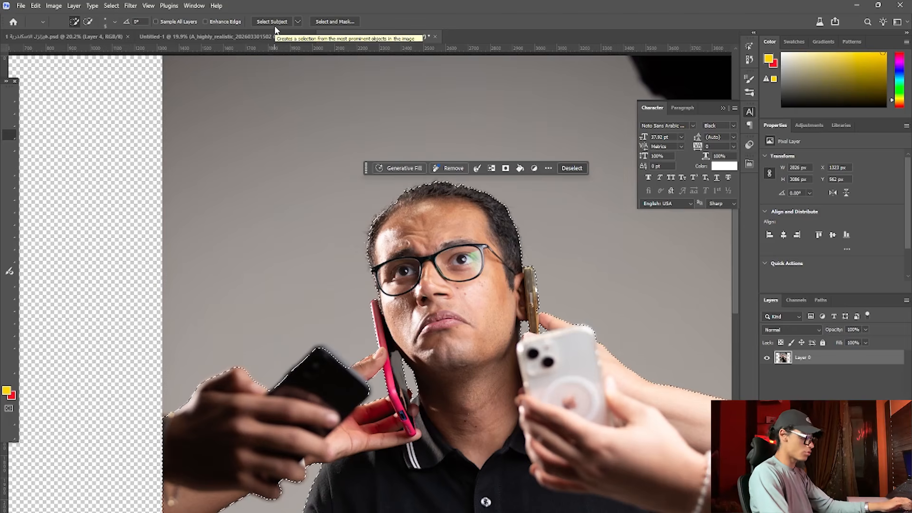
{"action": "left_click", "coordinate": [326, 21]}
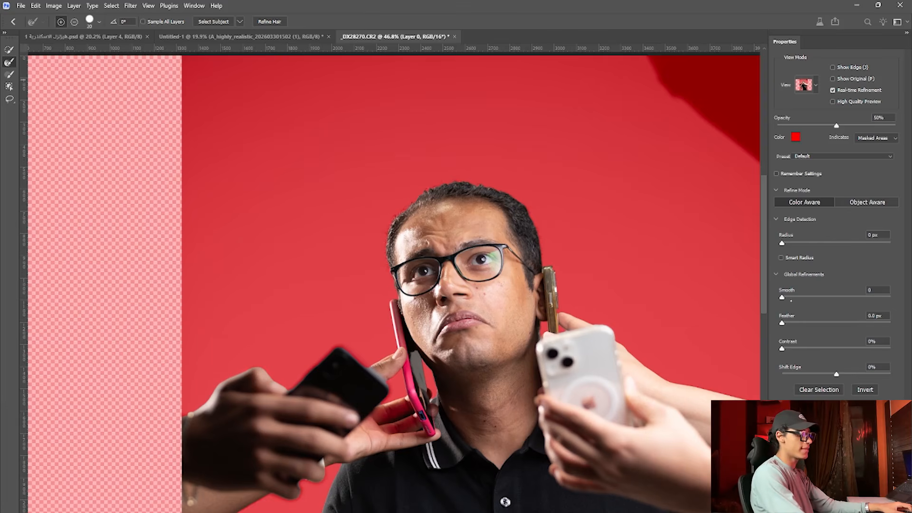
{"action": "scroll", "coordinate": [308, 321], "scroll_direction": "up", "scroll_amount": 5}
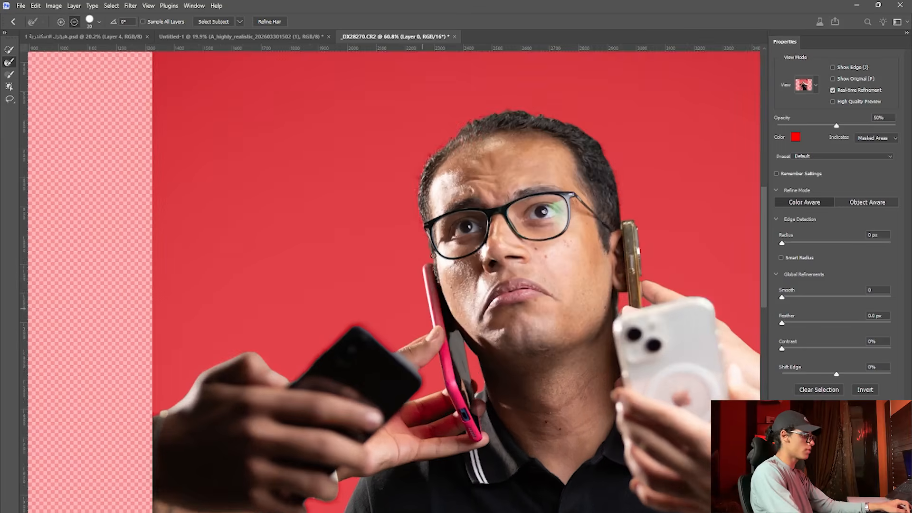
{"action": "scroll", "coordinate": [521, 69], "scroll_direction": "up", "scroll_amount": 4}
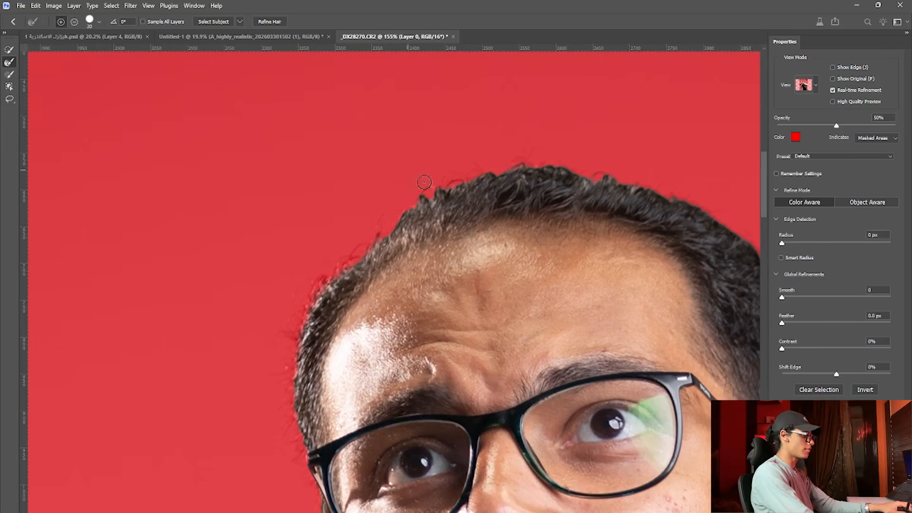
{"action": "key", "text": "bracketleft"}
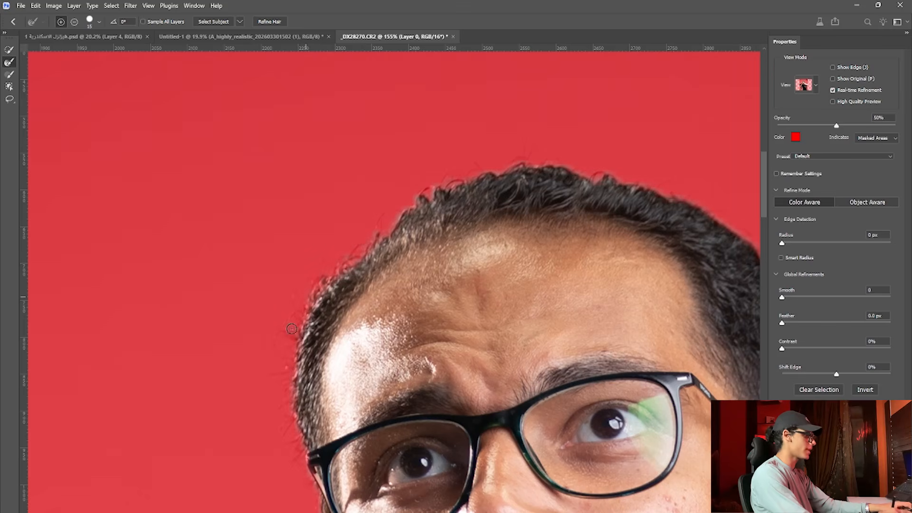
{"action": "scroll", "coordinate": [304, 316], "scroll_direction": "down", "scroll_amount": 4}
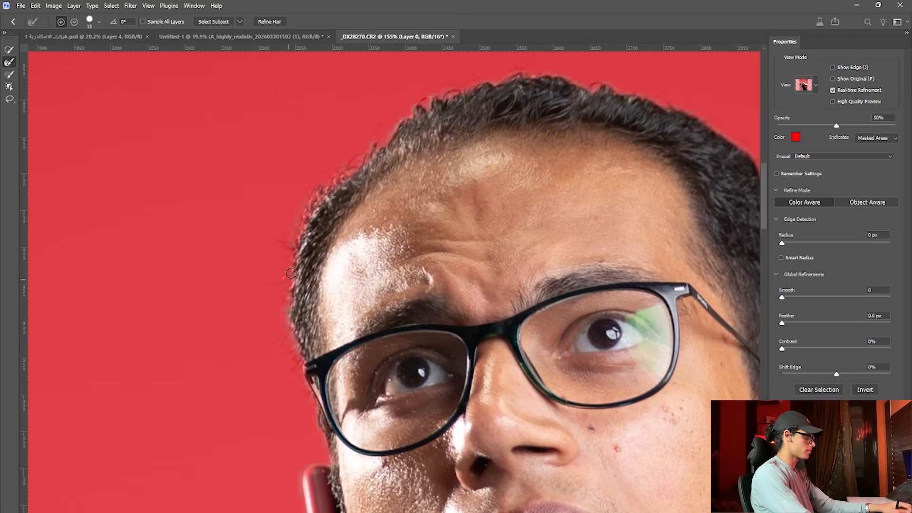
- Refine the selection edge along the man's hair over the crown and down to the ear with the gold phone
{"action": "left_click_drag", "start_coordinate": [442, 156], "coordinate": [315, 221]}
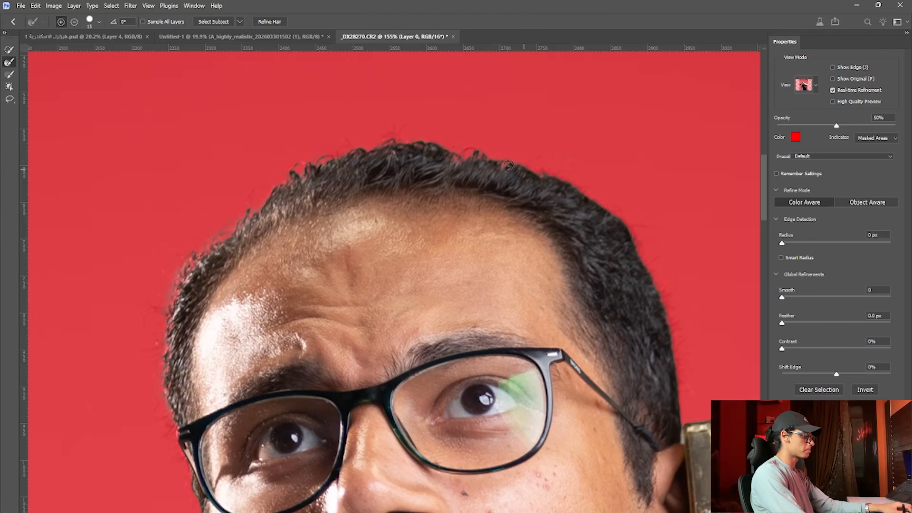
{"action": "scroll", "coordinate": [443, 179], "scroll_direction": "right", "scroll_amount": 3}
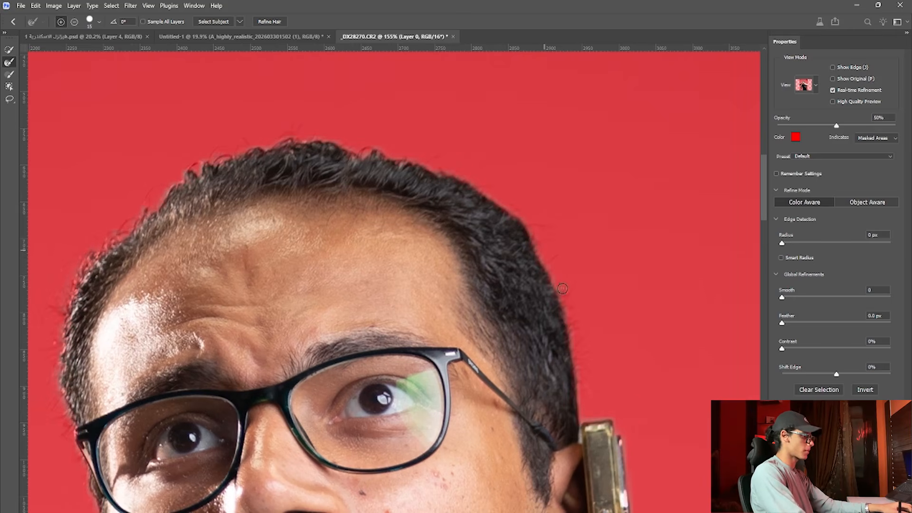
{"action": "left_click_drag", "start_coordinate": [443, 239], "coordinate": [338, 193]}
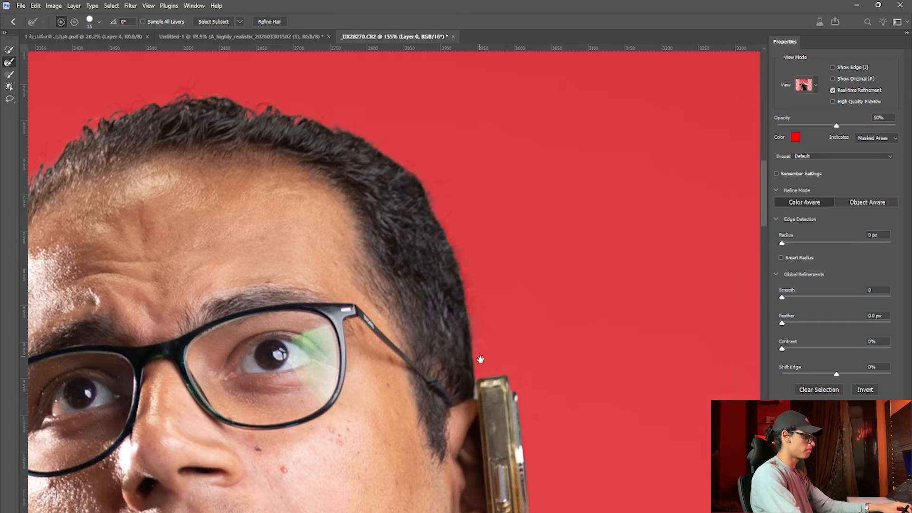
{"action": "left_click_drag", "start_coordinate": [481, 359], "coordinate": [469, 195]}
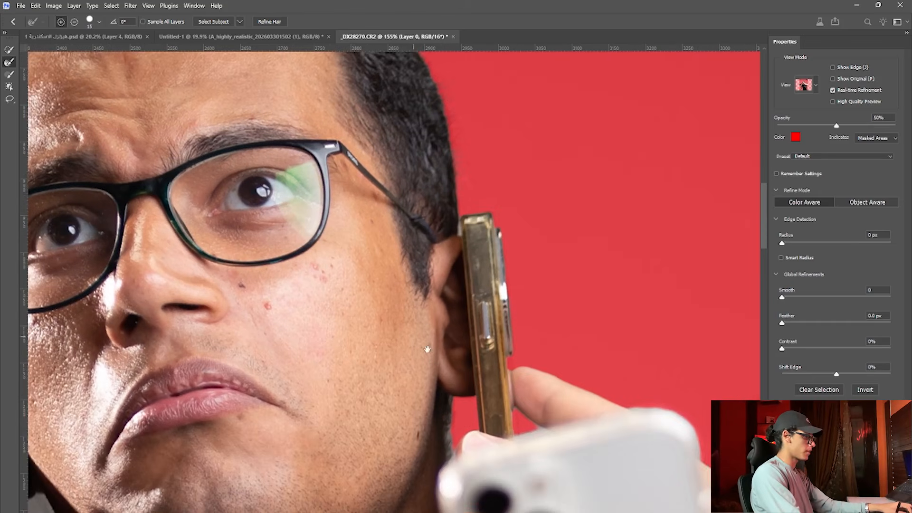
{"action": "left_click_drag", "start_coordinate": [413, 242], "coordinate": [489, 358]}
{"action": "left_click_drag", "start_coordinate": [526, 317], "coordinate": [613, 376]}
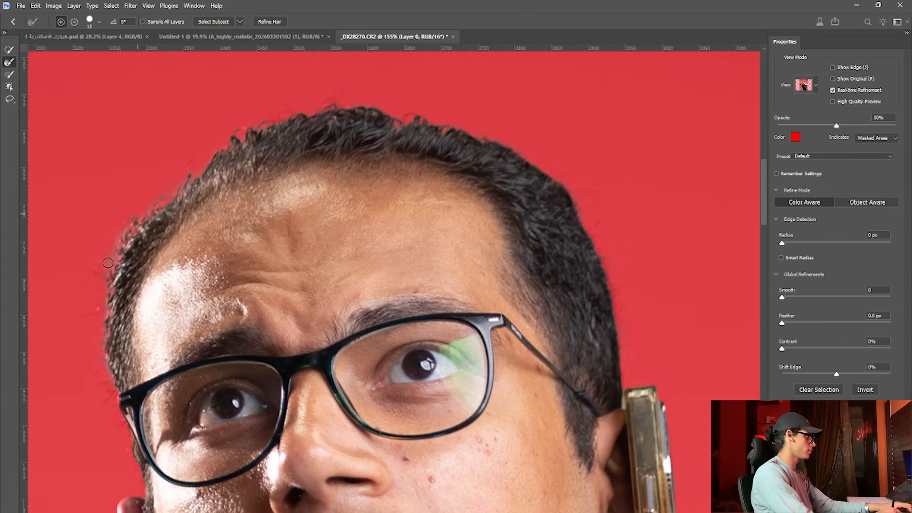
- Check and refine the hair edge from the temple down to the pink phone, and apply the refined selection
{"action": "left_click_drag", "start_coordinate": [135, 261], "coordinate": [189, 156]}
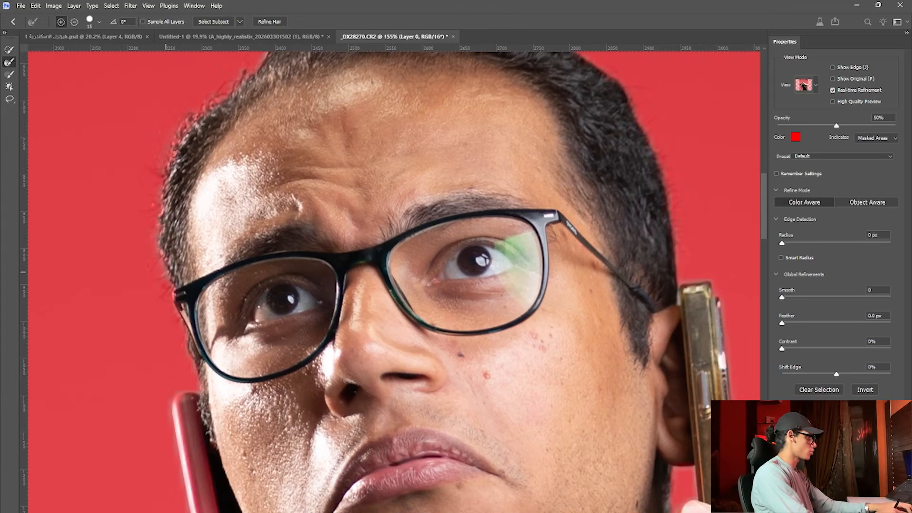
{"action": "left_click_drag", "start_coordinate": [200, 405], "coordinate": [176, 286]}
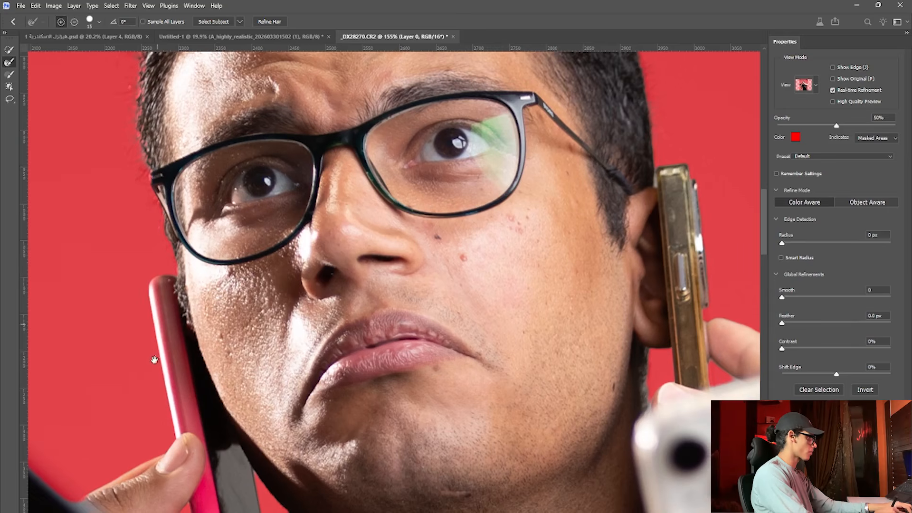
{"action": "left_click_drag", "start_coordinate": [154, 360], "coordinate": [190, 321]}
{"action": "left_click_drag", "start_coordinate": [183, 247], "coordinate": [175, 364]}
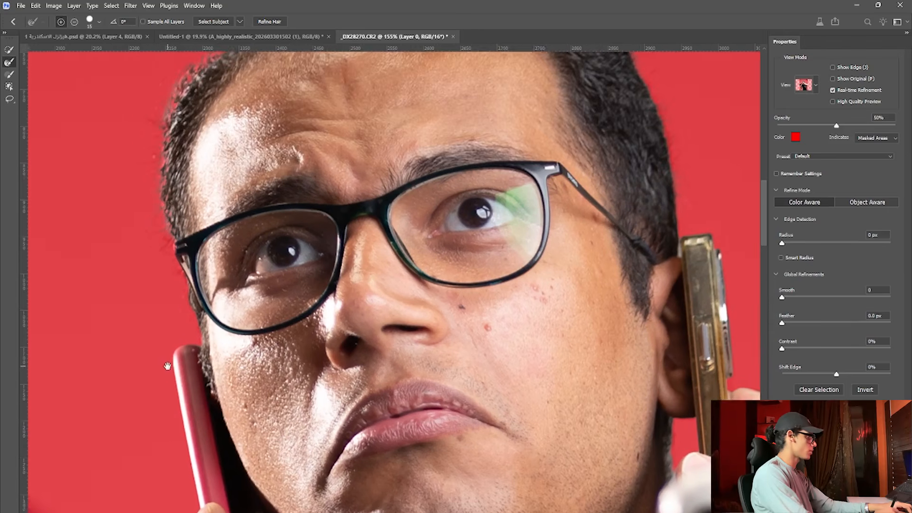
{"action": "scroll", "coordinate": [228, 356], "scroll_direction": "down", "scroll_amount": 3}
{"action": "scroll", "coordinate": [231, 360], "scroll_direction": "down", "scroll_amount": 2}
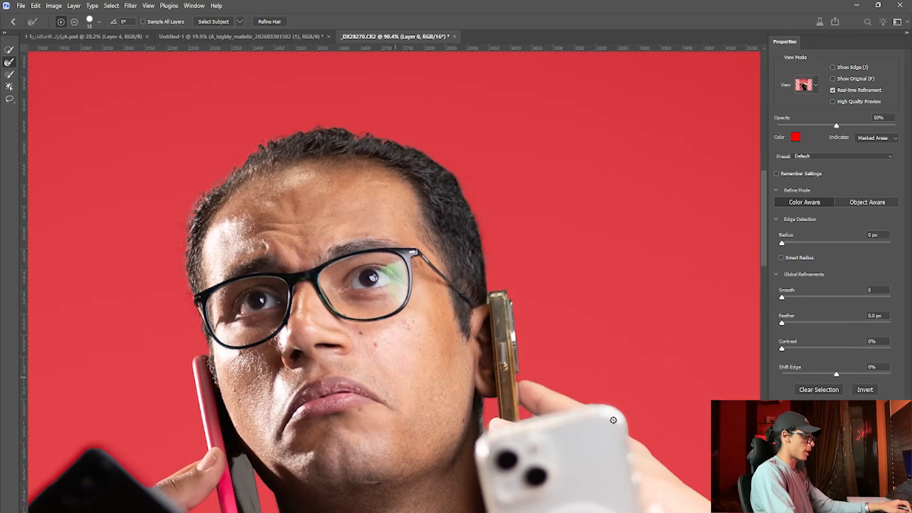
{"action": "key", "text": "Return"}
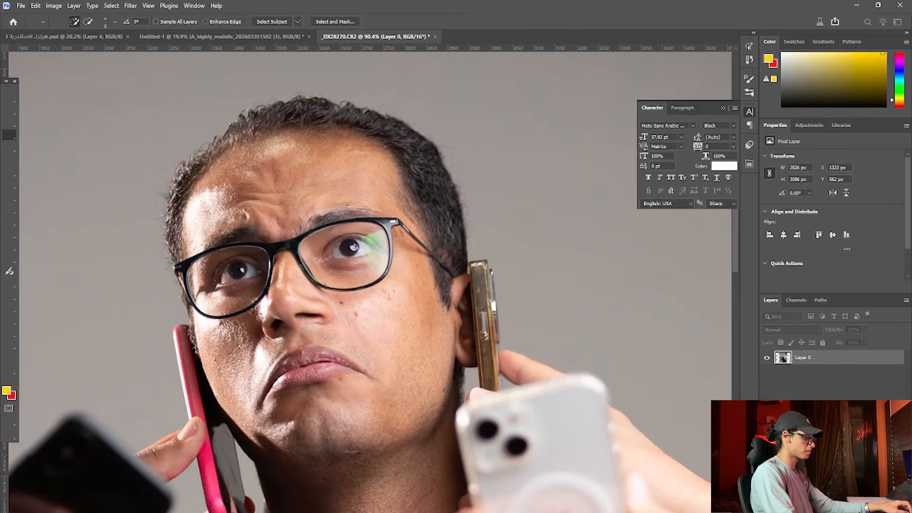
- Add a layer mask from the refined selection to hide the studio background around the man and hands
{"action": "scroll", "coordinate": [422, 105], "scroll_direction": "down", "scroll_amount": 4}
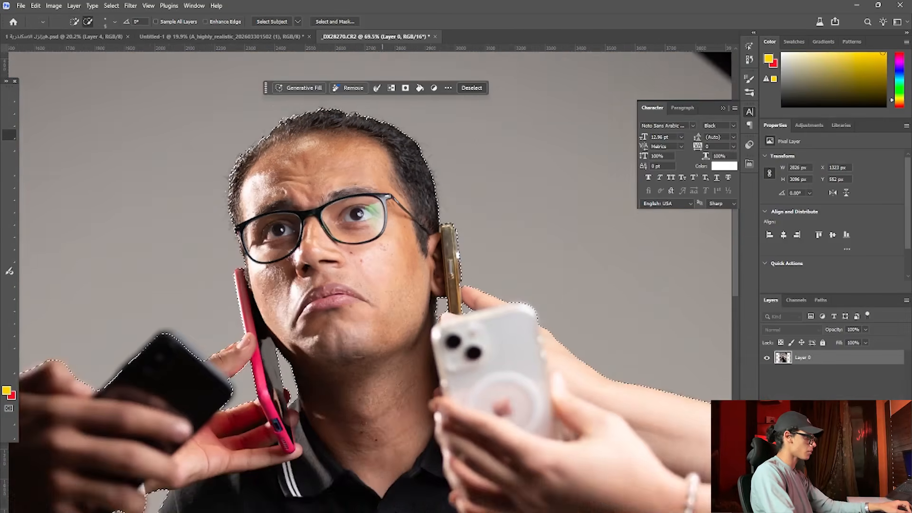
{"action": "scroll", "coordinate": [431, 286], "scroll_direction": "down", "scroll_amount": 3}
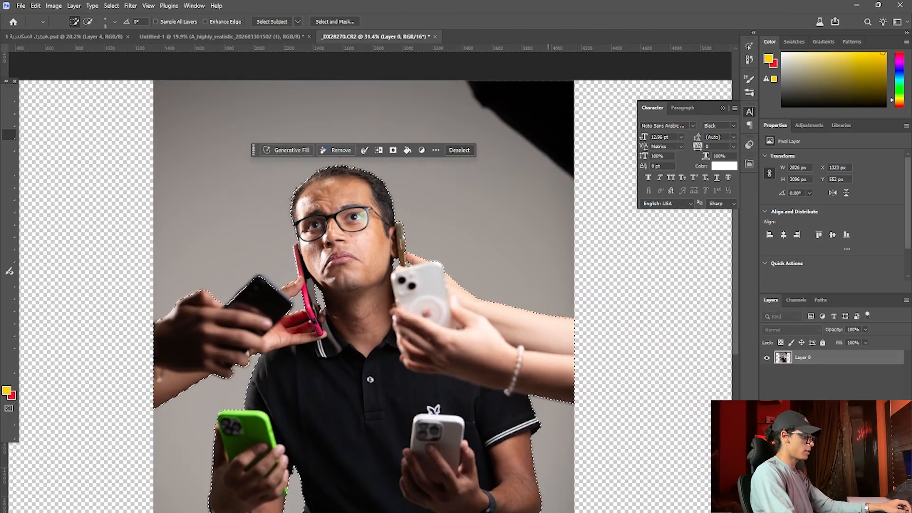
{"action": "scroll", "coordinate": [285, 395], "scroll_direction": "down", "scroll_amount": 2}
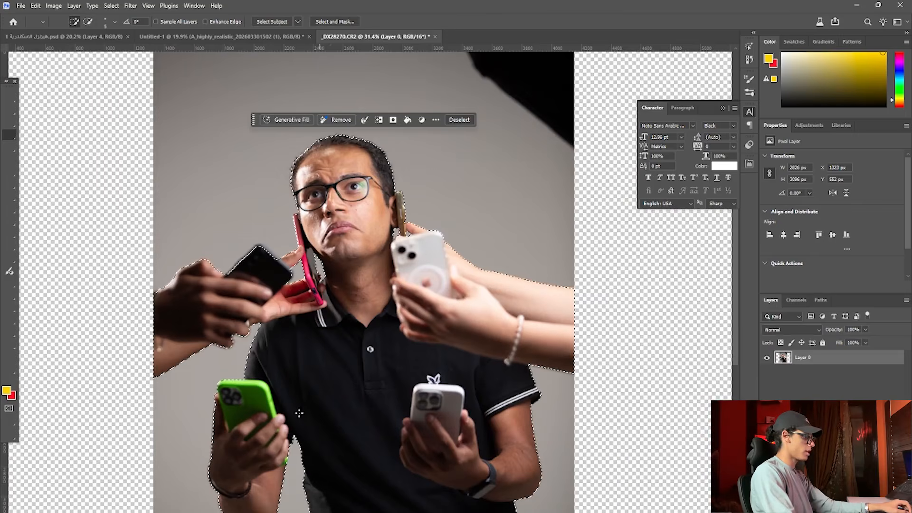
{"action": "scroll", "coordinate": [224, 387], "scroll_direction": "up", "scroll_amount": 1}
{"action": "left_click", "coordinate": [406, 93]}
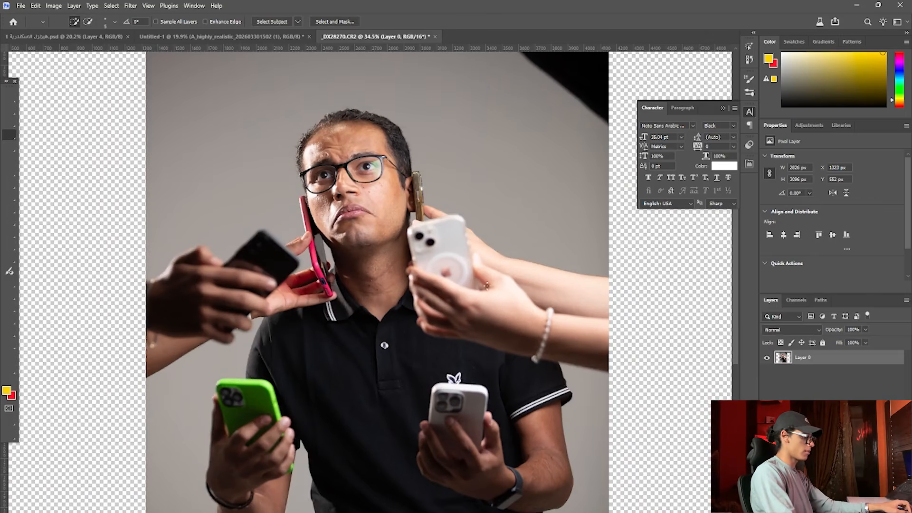
{"action": "scroll", "coordinate": [355, 162], "scroll_direction": "up", "scroll_amount": 1}
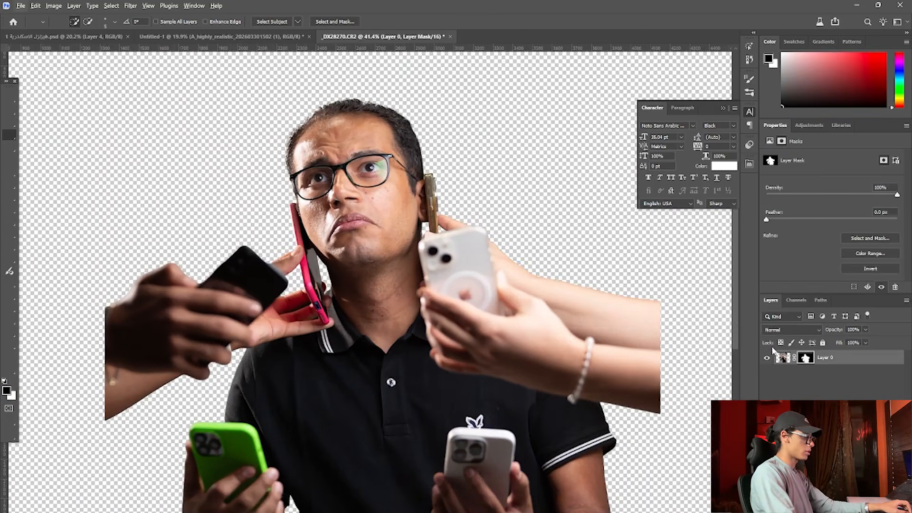
- Convert the masked portrait layer to a smart object and bring it into the Untitled-1 document, accepting the different bit depth
{"action": "right_click", "coordinate": [838, 368]}
{"action": "left_click", "coordinate": [836, 293]}
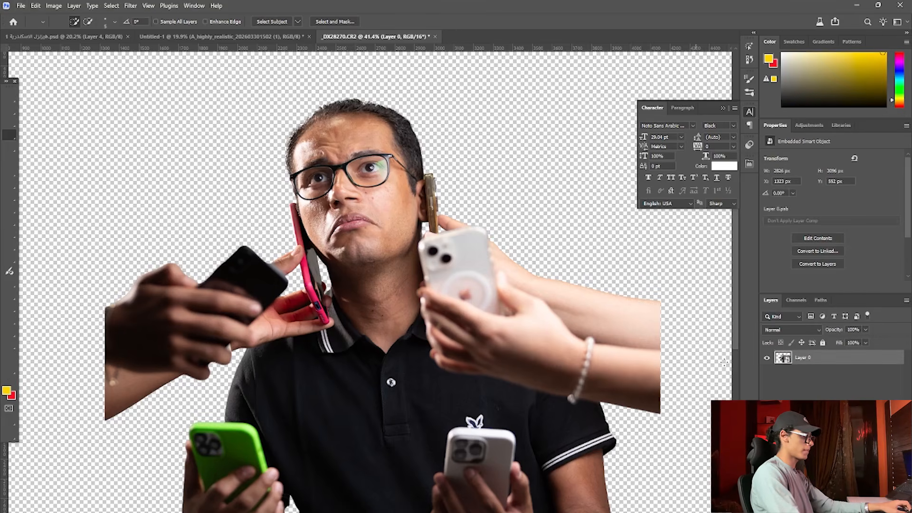
{"action": "left_click_drag", "start_coordinate": [809, 357], "coordinate": [304, 290]}
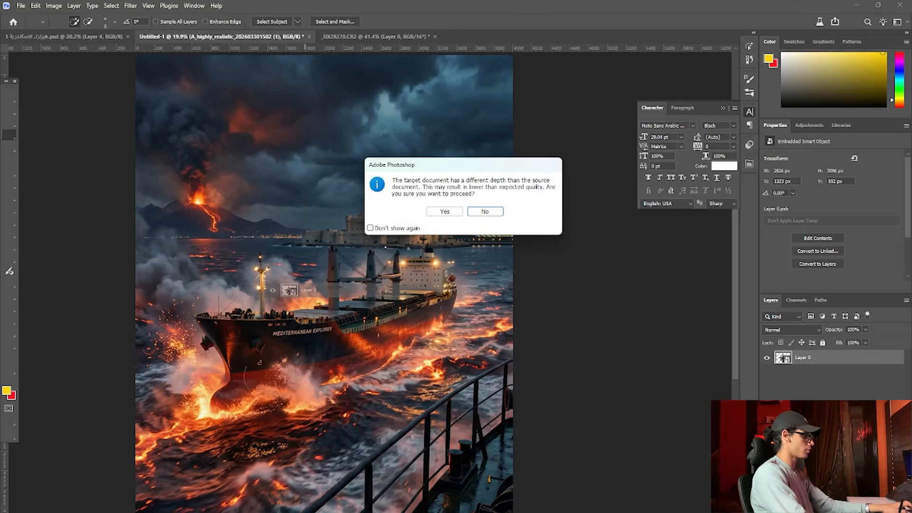
{"action": "left_click", "coordinate": [445, 212]}
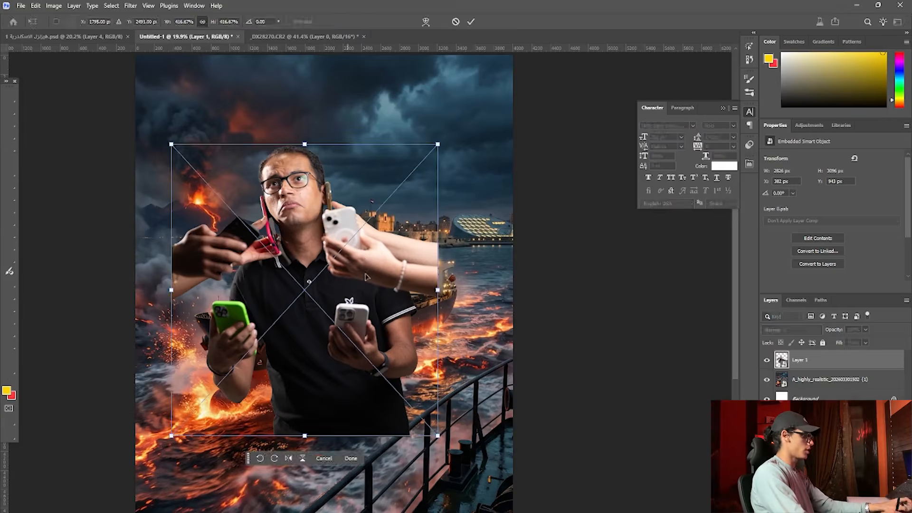
- Scale the placed portrait cutout proportionally until it spans the full 4000 px canvas width, and apply the transform
{"action": "left_click_drag", "start_coordinate": [437, 290], "coordinate": [512, 290]}
{"action": "scroll", "coordinate": [298, 271], "scroll_direction": "down", "scroll_amount": 2}
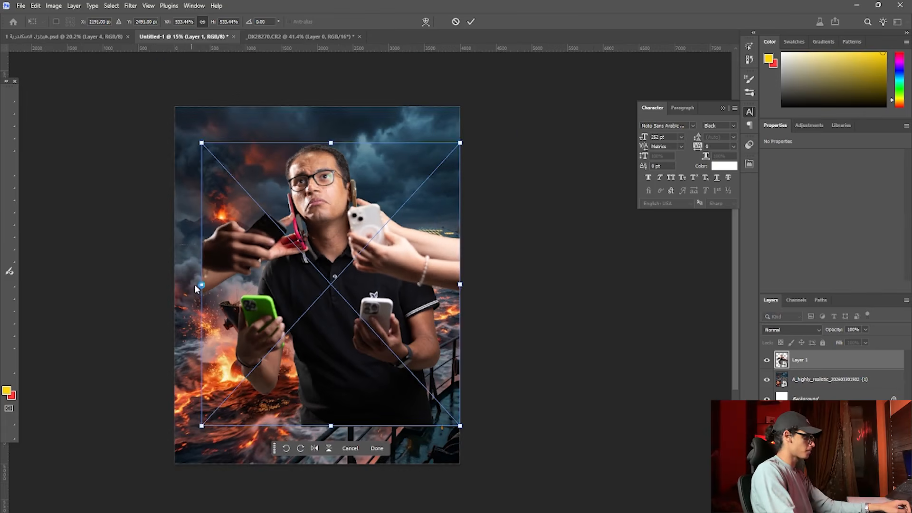
{"action": "left_click_drag", "start_coordinate": [196, 287], "coordinate": [177, 288]}
{"action": "scroll", "coordinate": [303, 266], "scroll_direction": "up", "scroll_amount": 1}
{"action": "scroll", "coordinate": [353, 258], "scroll_direction": "up", "scroll_amount": 2}
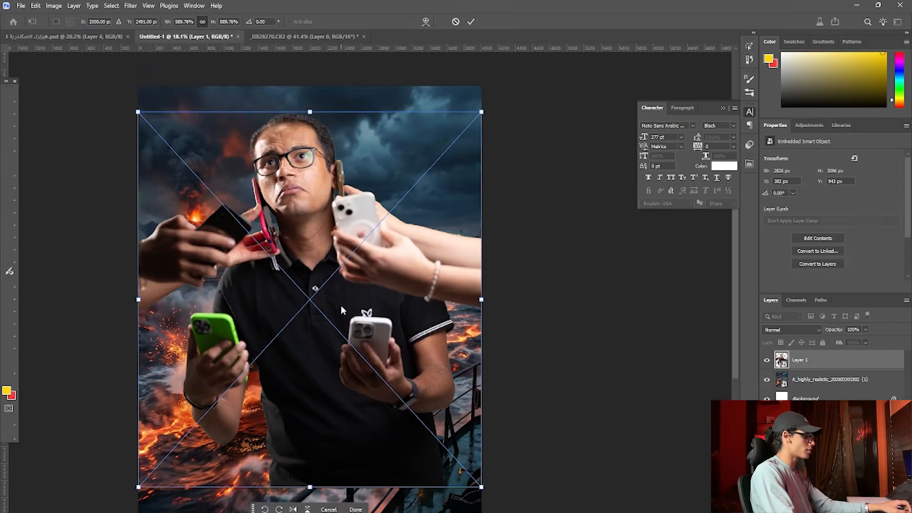
{"action": "left_click", "coordinate": [9, 99]}
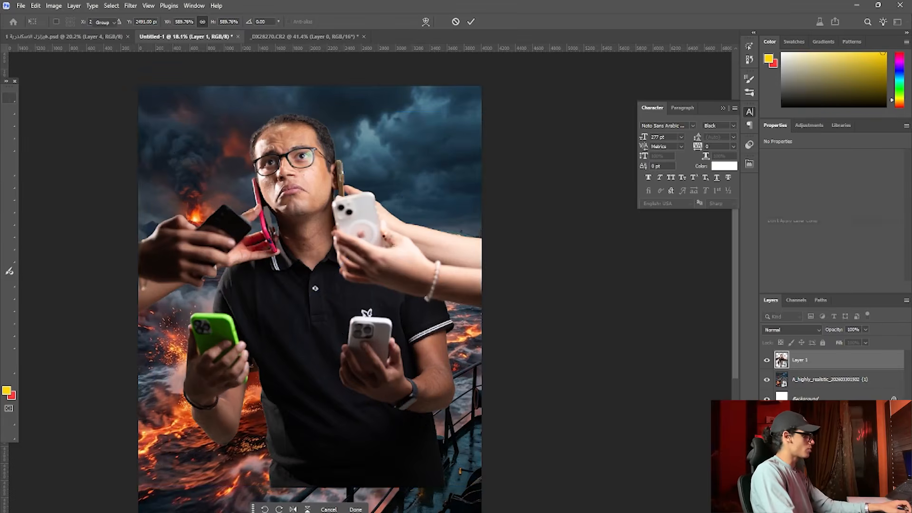
- Reposition the ship background behind the man so the volcano sits beside his face and the citadel beside the gold phone
{"action": "left_click_drag", "start_coordinate": [398, 138], "coordinate": [323, 205]}
{"action": "left_click", "coordinate": [440, 142]}
{"action": "key", "text": "ctrl+t"}
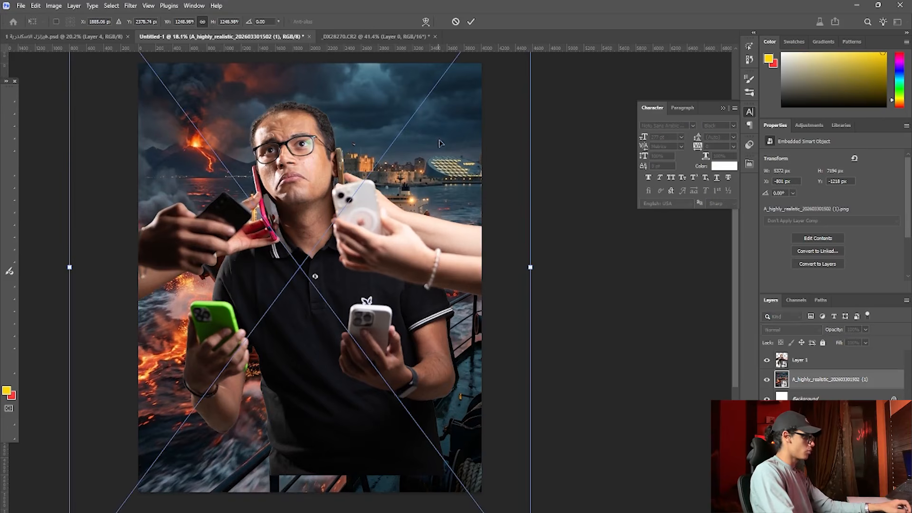
{"action": "left_click", "coordinate": [470, 22]}
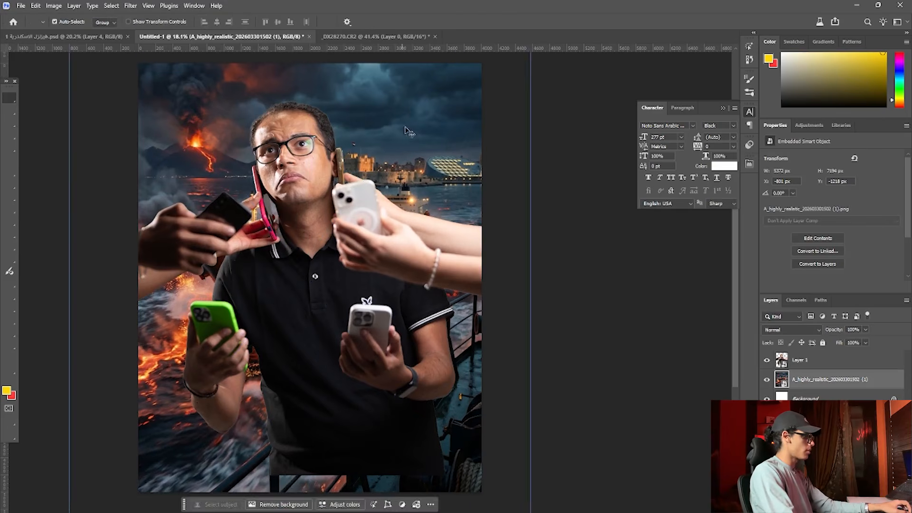
{"action": "left_click_drag", "start_coordinate": [405, 124], "coordinate": [431, 126]}
{"action": "scroll", "coordinate": [322, 204], "scroll_direction": "up", "scroll_amount": 1}
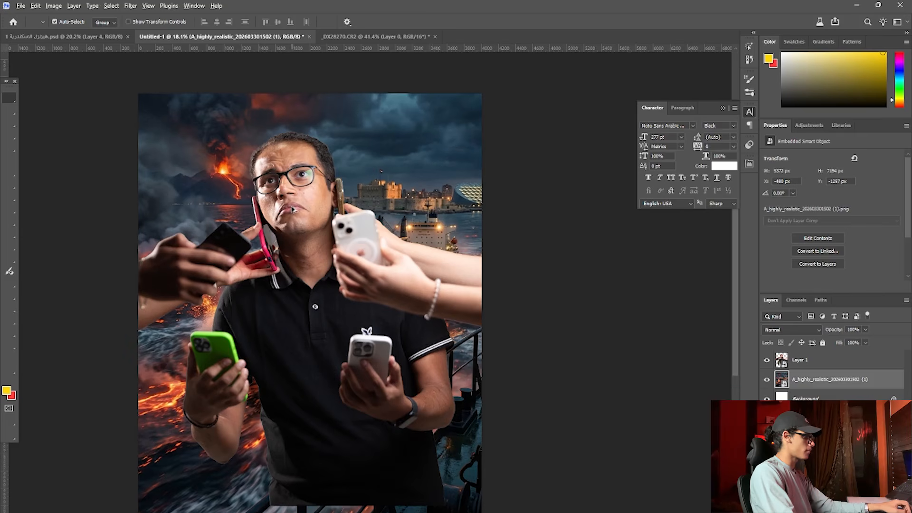
{"action": "scroll", "coordinate": [309, 205], "scroll_direction": "down", "scroll_amount": 5}
{"action": "scroll", "coordinate": [337, 203], "scroll_direction": "up", "scroll_amount": 1}
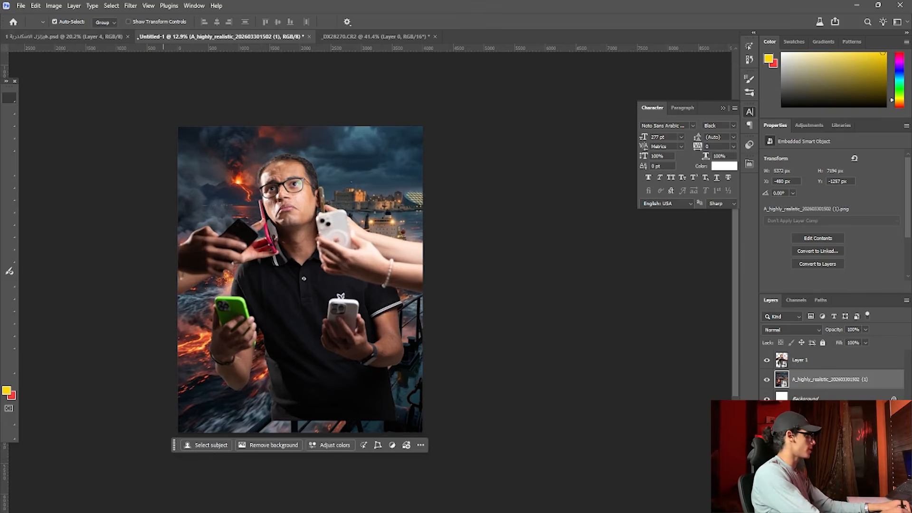
- Apply a Tilt-Shift blur of 21 px to the background layer, with the focus band tilted diagonally across the man's chest
{"action": "left_click", "coordinate": [131, 5]}
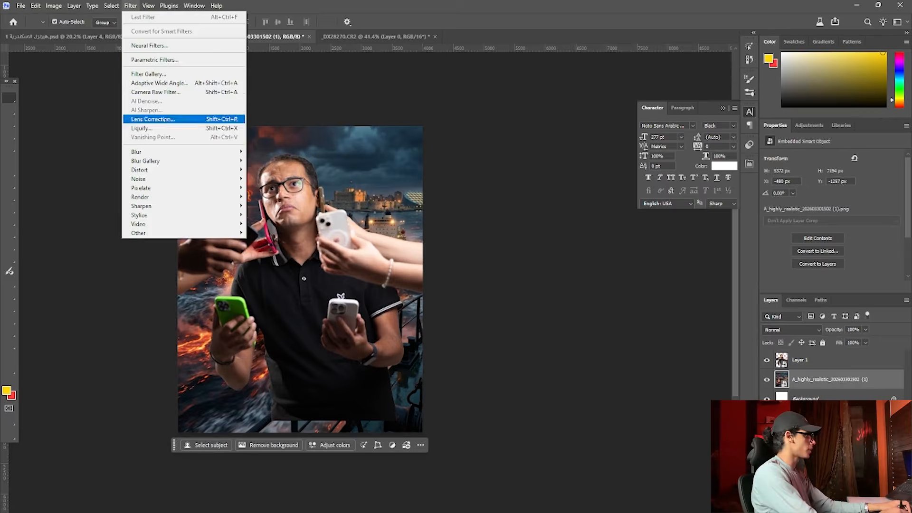
{"action": "mouse_move", "coordinate": [228, 161]}
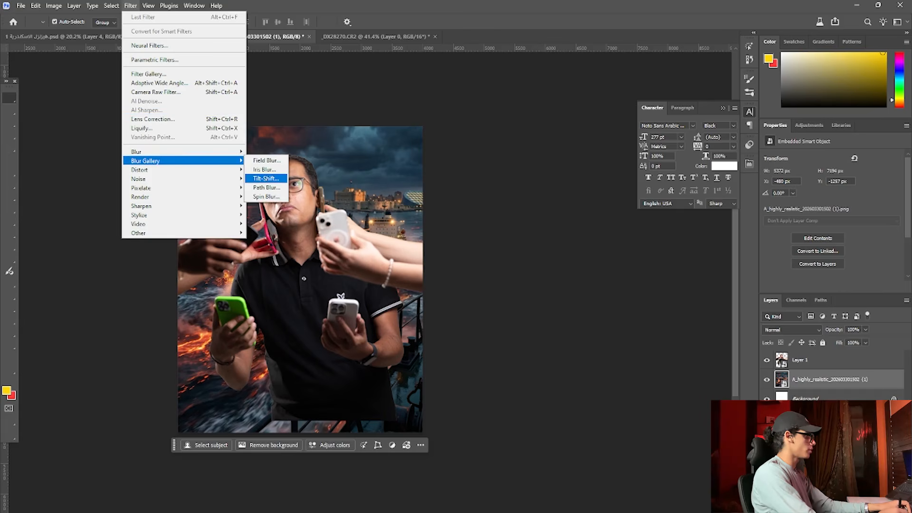
{"action": "left_click", "coordinate": [266, 178]}
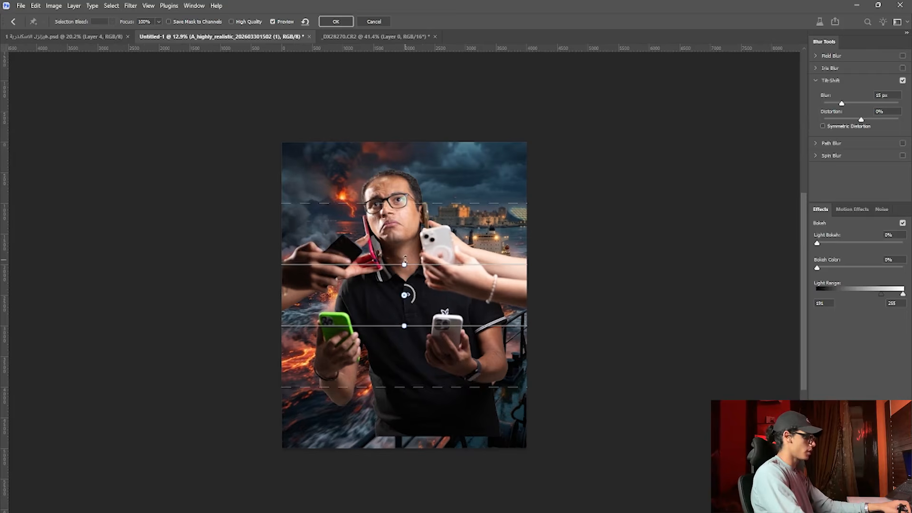
{"action": "left_click_drag", "start_coordinate": [404, 261], "coordinate": [433, 268]}
{"action": "left_click_drag", "start_coordinate": [405, 295], "coordinate": [417, 273]}
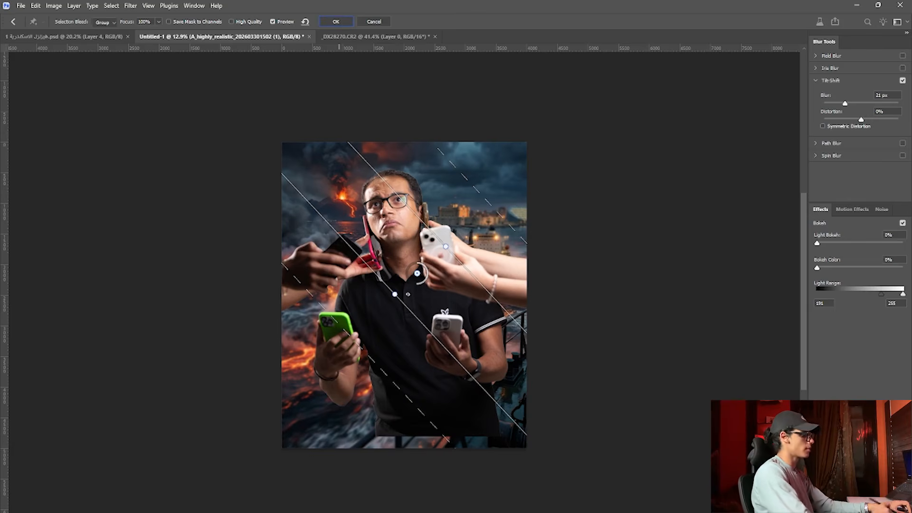
{"action": "key", "text": "Return"}
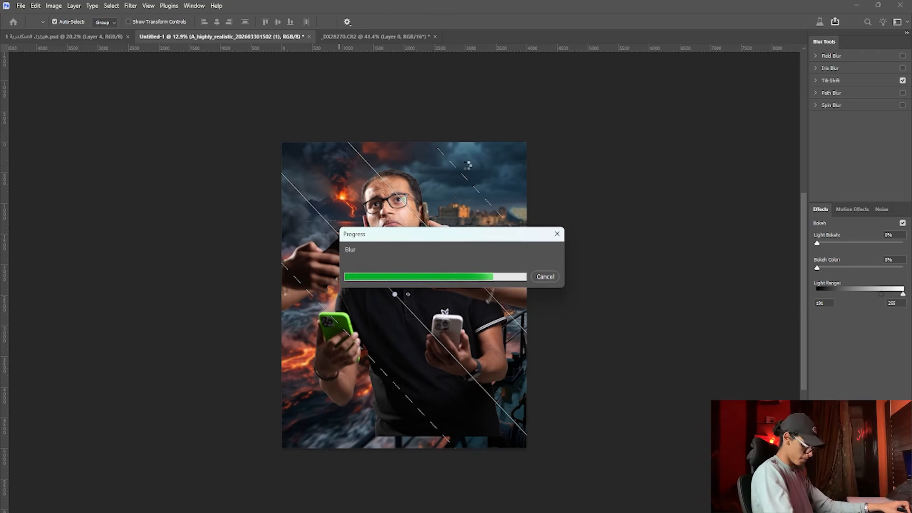
- Examine the blurred background and the cutout edges around the man's head, up close and in the whole composition
{"action": "scroll", "coordinate": [459, 268], "scroll_direction": "up", "scroll_amount": 5}
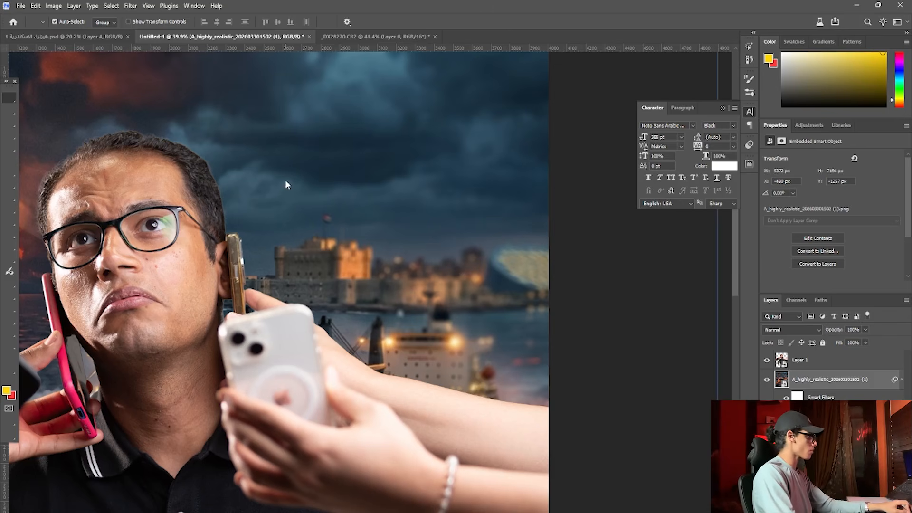
{"action": "scroll", "coordinate": [286, 184], "scroll_direction": "up", "scroll_amount": 2}
{"action": "left_click_drag", "start_coordinate": [216, 241], "coordinate": [436, 247]}
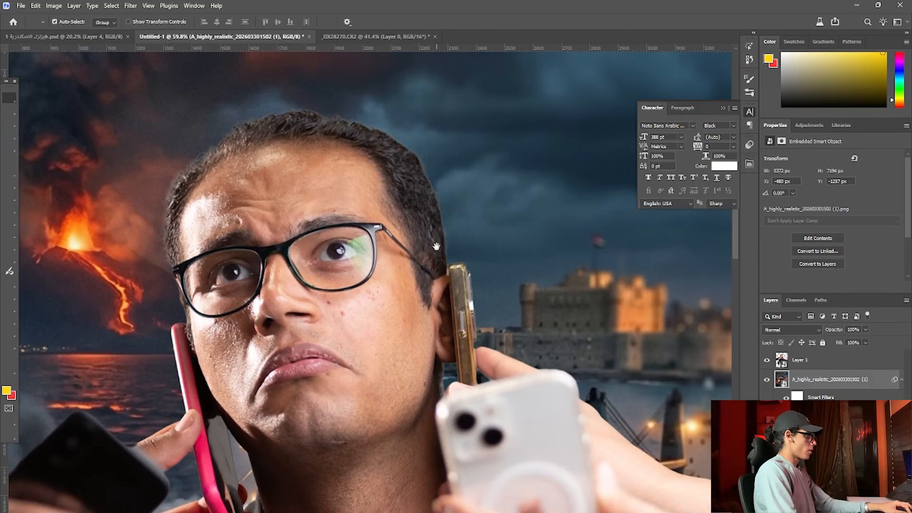
{"action": "left_click", "coordinate": [309, 195]}
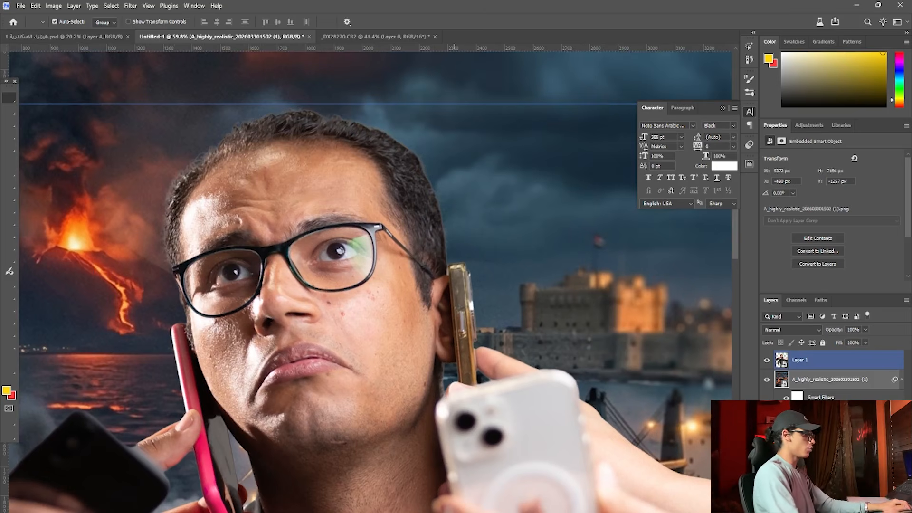
{"action": "scroll", "coordinate": [313, 188], "scroll_direction": "down", "scroll_amount": 5}
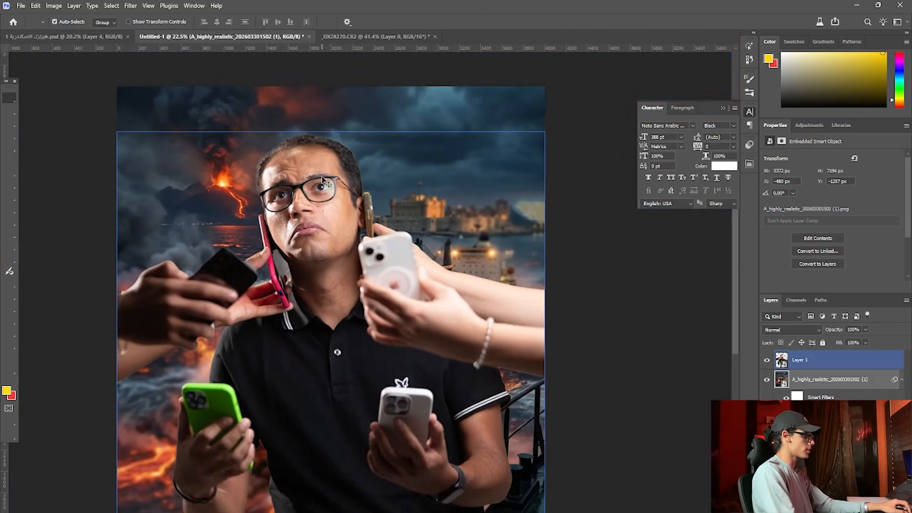
{"action": "scroll", "coordinate": [383, 233], "scroll_direction": "up", "scroll_amount": 2}
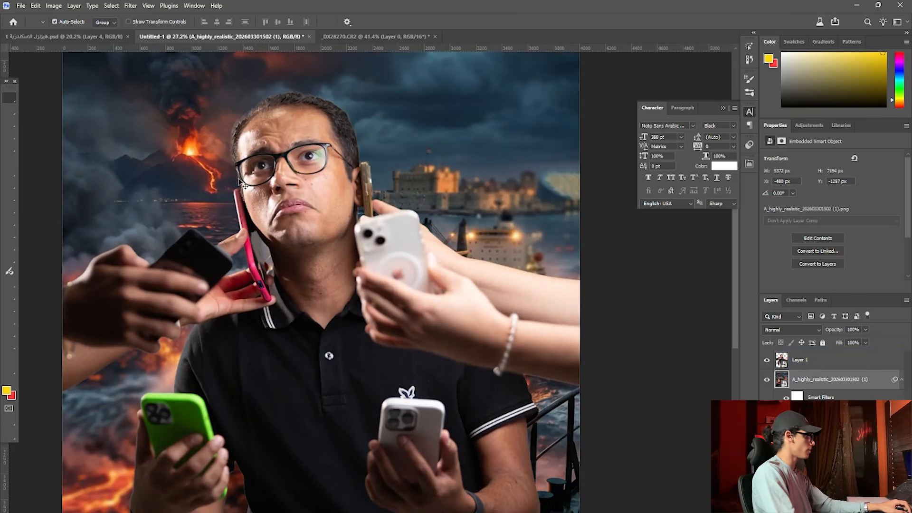
{"action": "scroll", "coordinate": [242, 184], "scroll_direction": "up", "scroll_amount": 1}
{"action": "left_click", "coordinate": [273, 185]}
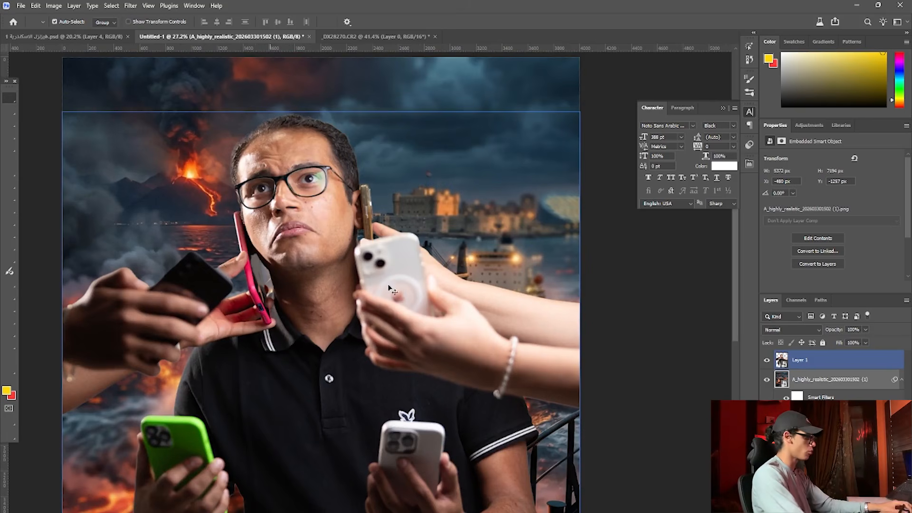
- Add an empty layer above the portrait layer and clip it to the portrait
{"action": "left_click", "coordinate": [293, 228]}
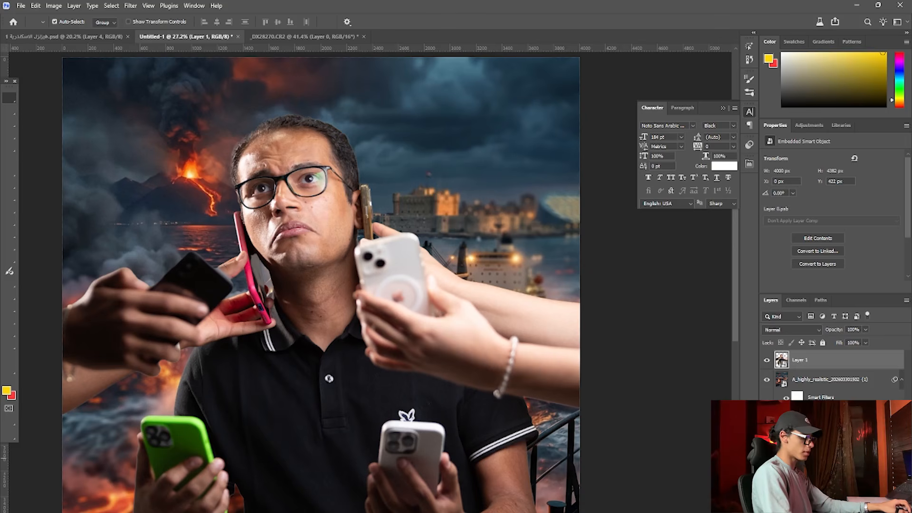
{"action": "key", "text": "ctrl+shift+alt+n"}
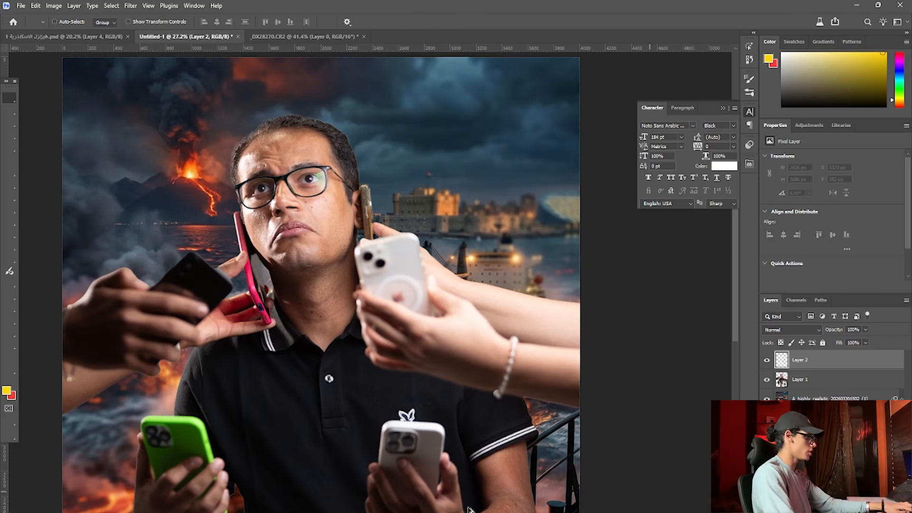
{"action": "key", "text": "ctrl+alt+g"}
- Remove the red spots and blemishes on the cheek and temple nearest the gold phone with the Spot Healing Brush at size 40
{"action": "left_click", "coordinate": [9, 184]}
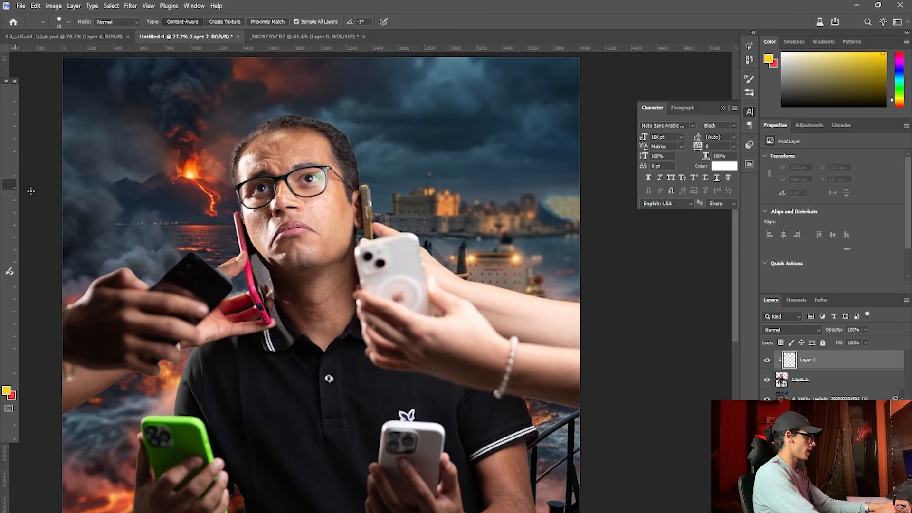
{"action": "scroll", "coordinate": [394, 136], "scroll_direction": "up", "scroll_amount": 3}
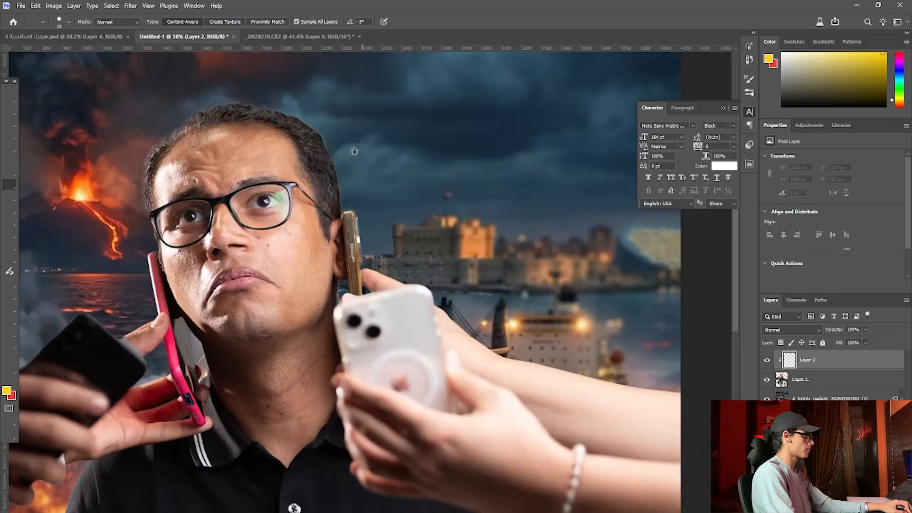
{"action": "right_click", "coordinate": [14, 192]}
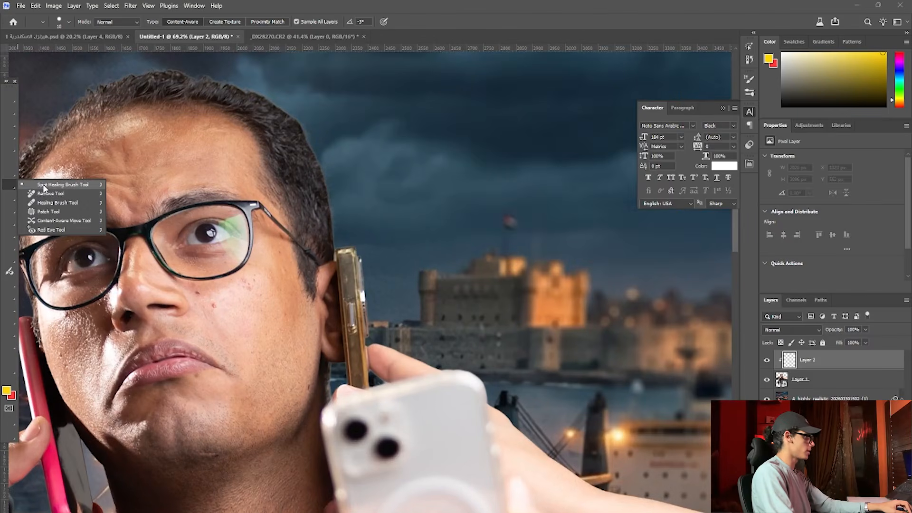
{"action": "left_click", "coordinate": [43, 186]}
{"action": "scroll", "coordinate": [220, 316], "scroll_direction": "up", "scroll_amount": 3}
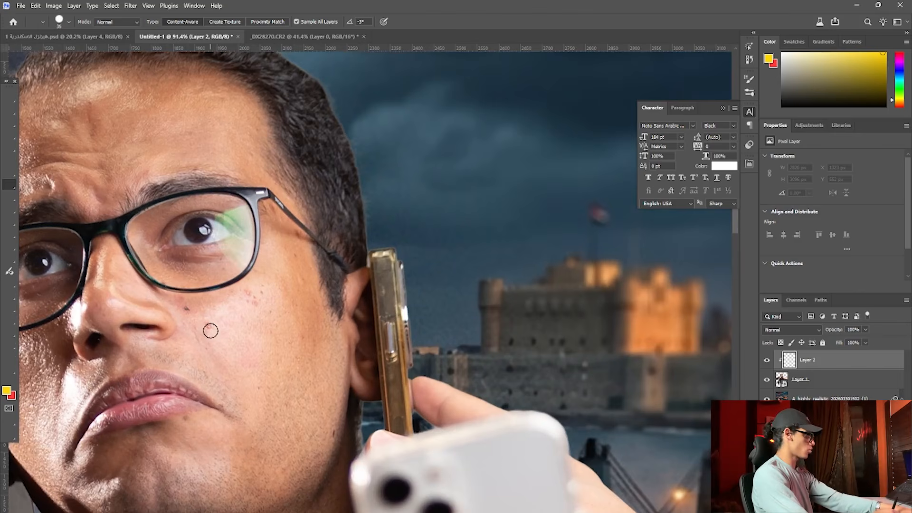
{"action": "left_click", "coordinate": [208, 326]}
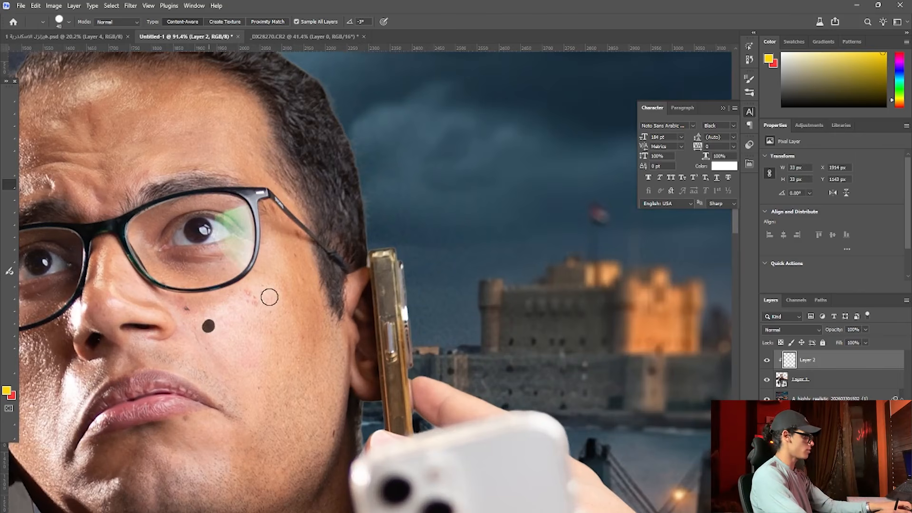
{"action": "left_click", "coordinate": [251, 296]}
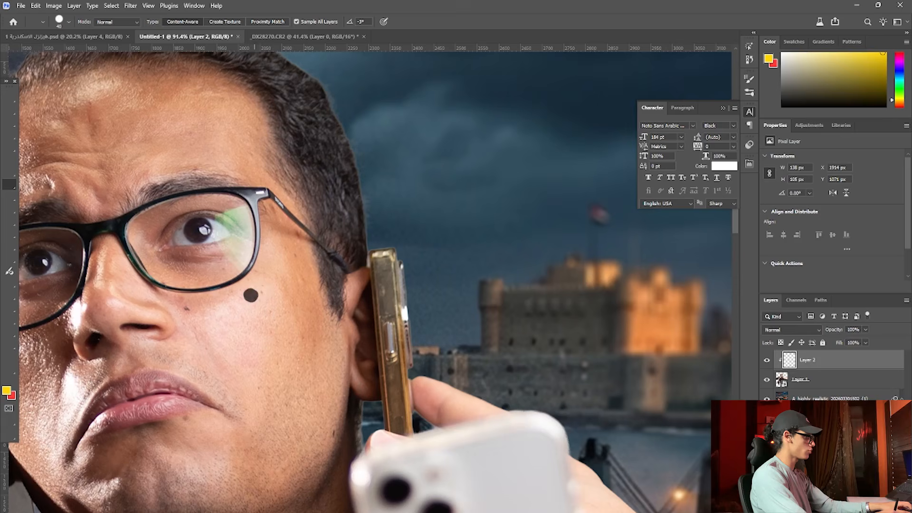
{"action": "left_click", "coordinate": [301, 338]}
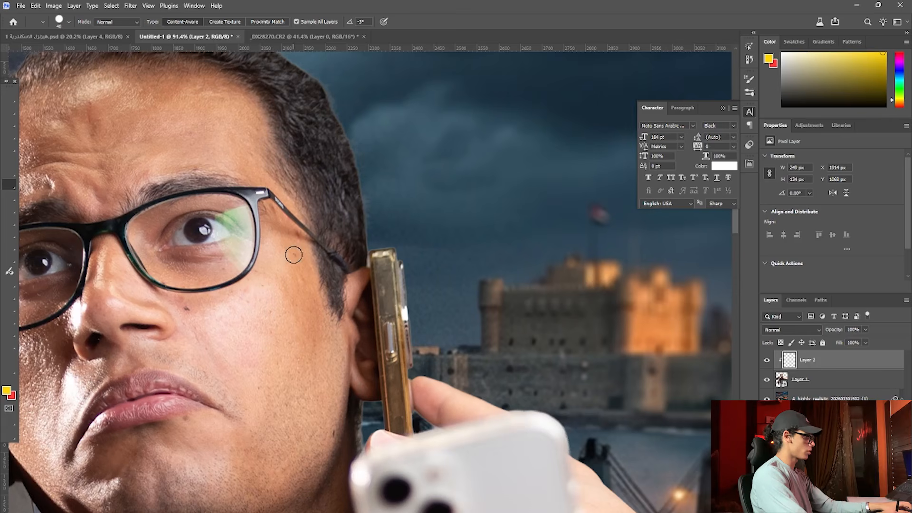
{"action": "left_click", "coordinate": [293, 255]}
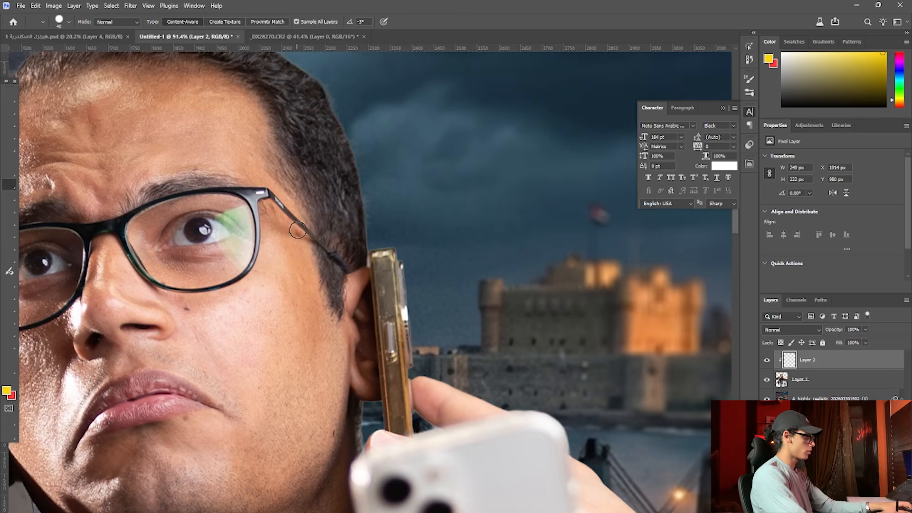
{"action": "left_click", "coordinate": [187, 314]}
- Heal the blemishes below the glasses on the cheek beside the pink phone and on the jaw near the white phone
{"action": "left_click_drag", "start_coordinate": [98, 339], "coordinate": [159, 357]}
{"action": "left_click", "coordinate": [72, 362]}
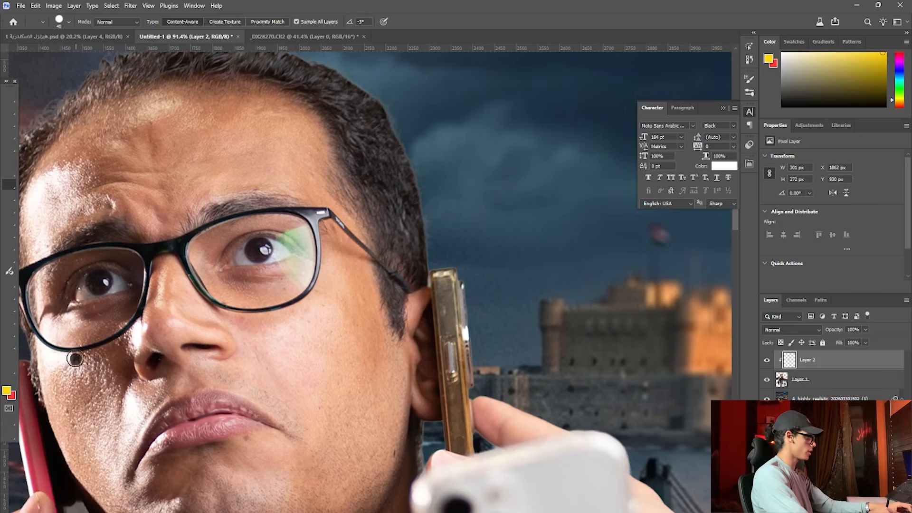
{"action": "left_click", "coordinate": [69, 420]}
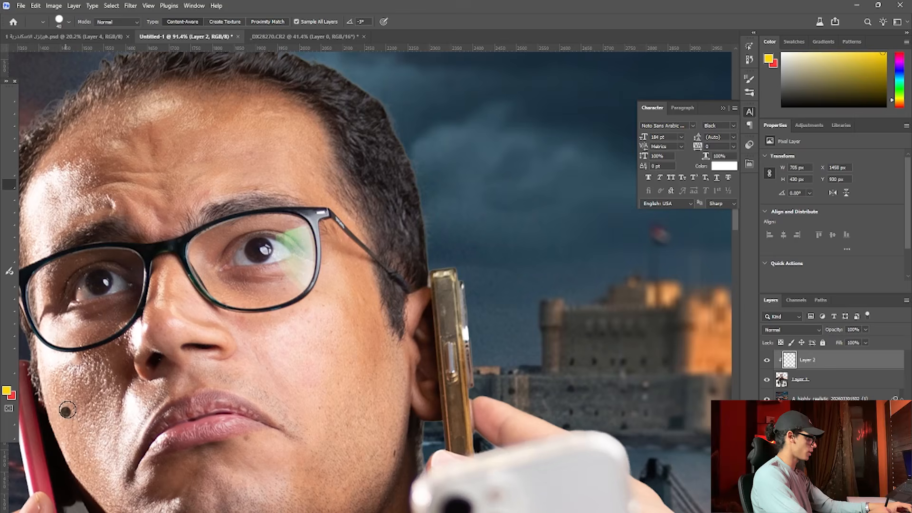
{"action": "left_click_drag", "start_coordinate": [101, 398], "coordinate": [145, 320]}
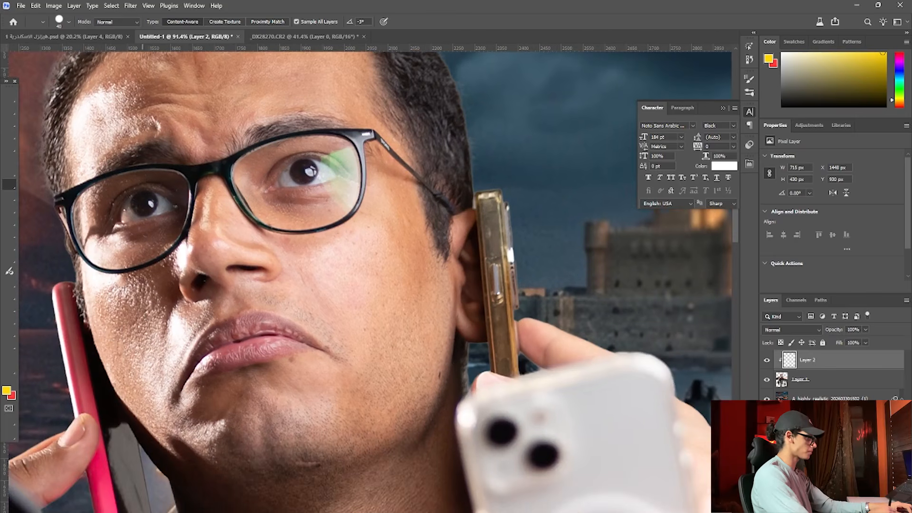
{"action": "left_click", "coordinate": [440, 375]}
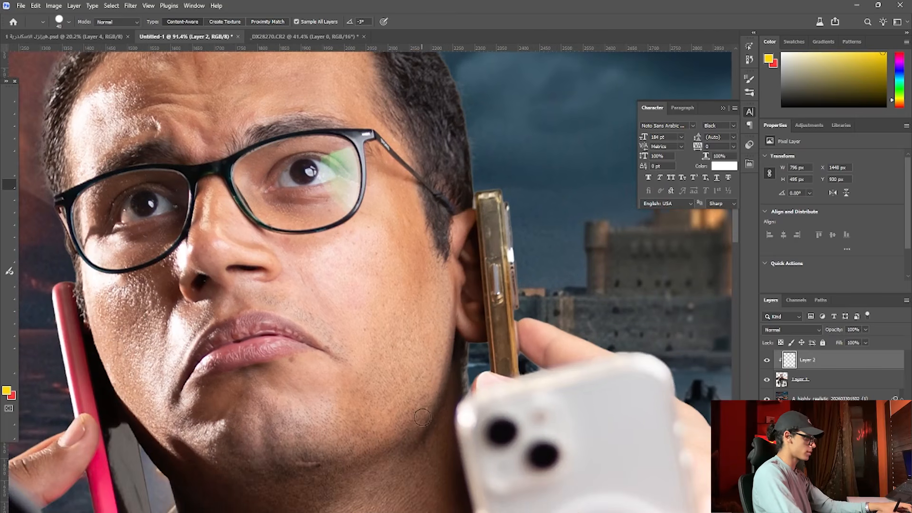
- Remove the dark mole low on the neck and the spot beneath the chin with the Spot Healing Brush
{"action": "left_click_drag", "start_coordinate": [422, 417], "coordinate": [391, 238]}
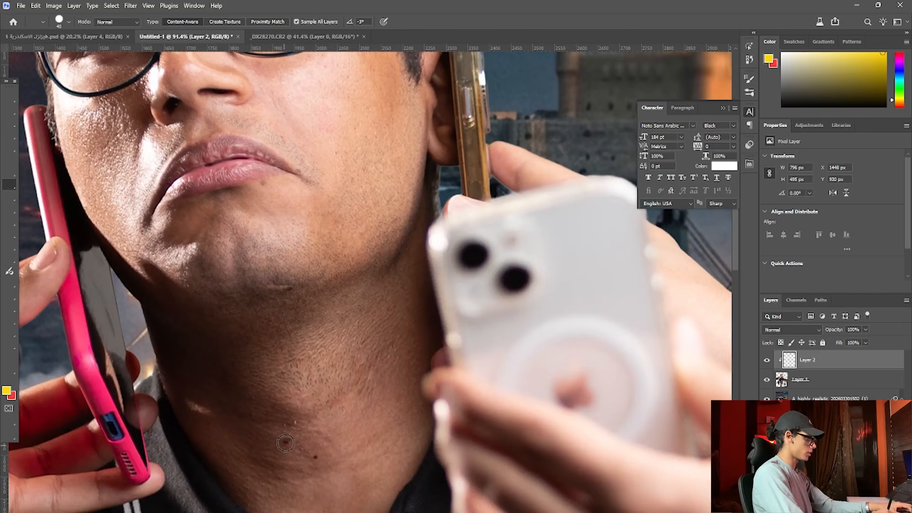
{"action": "left_click", "coordinate": [315, 457]}
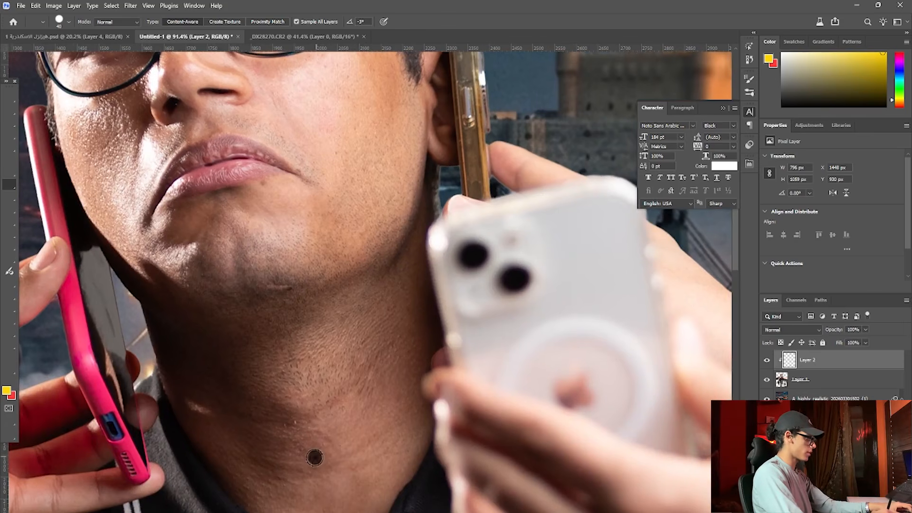
{"action": "left_click", "coordinate": [289, 289]}
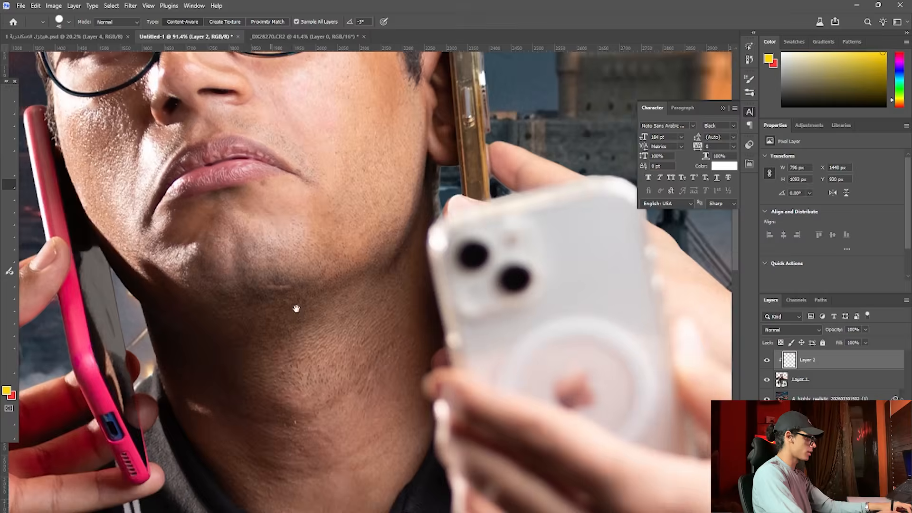
- Heal the spot at the lower lip near the mouth corner and the blemishes on the forehead and above the glasses
{"action": "left_click_drag", "start_coordinate": [297, 309], "coordinate": [346, 412]}
{"action": "left_click_drag", "start_coordinate": [287, 280], "coordinate": [326, 372]}
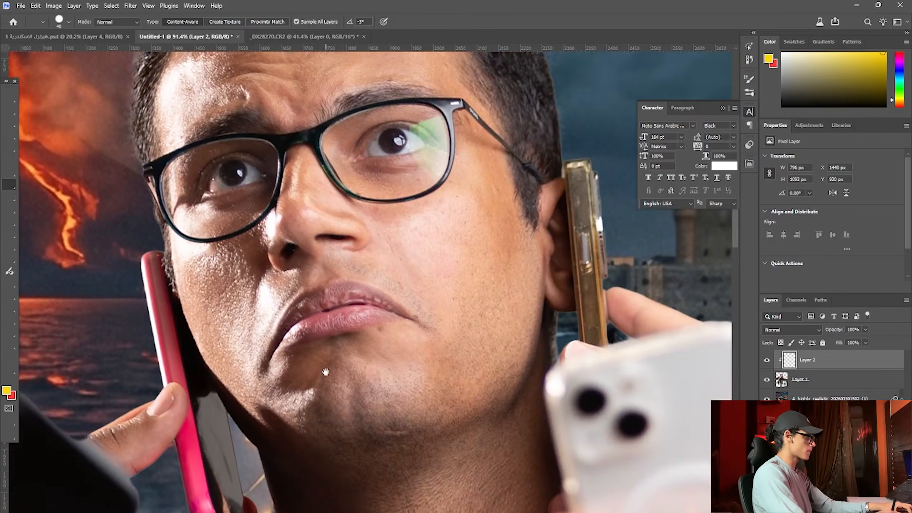
{"action": "left_click", "coordinate": [382, 328]}
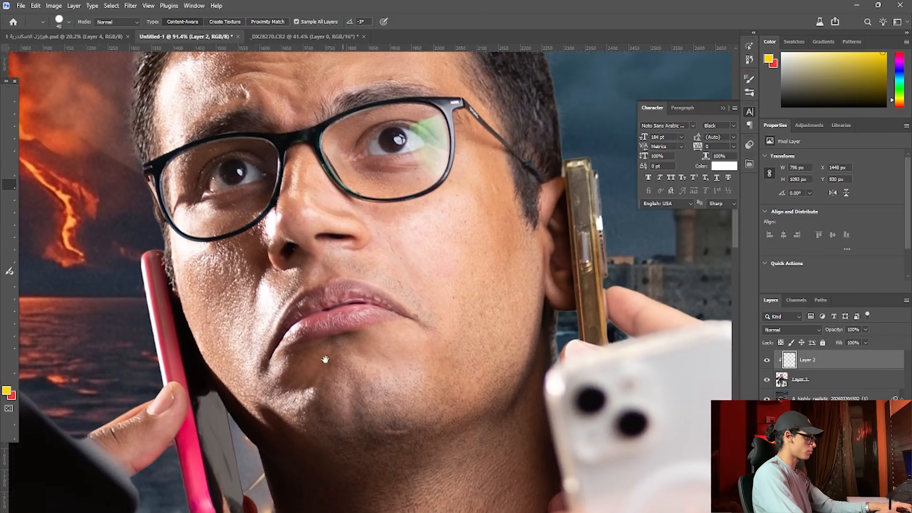
{"action": "left_click_drag", "start_coordinate": [338, 452], "coordinate": [351, 484]}
{"action": "left_click", "coordinate": [304, 185]}
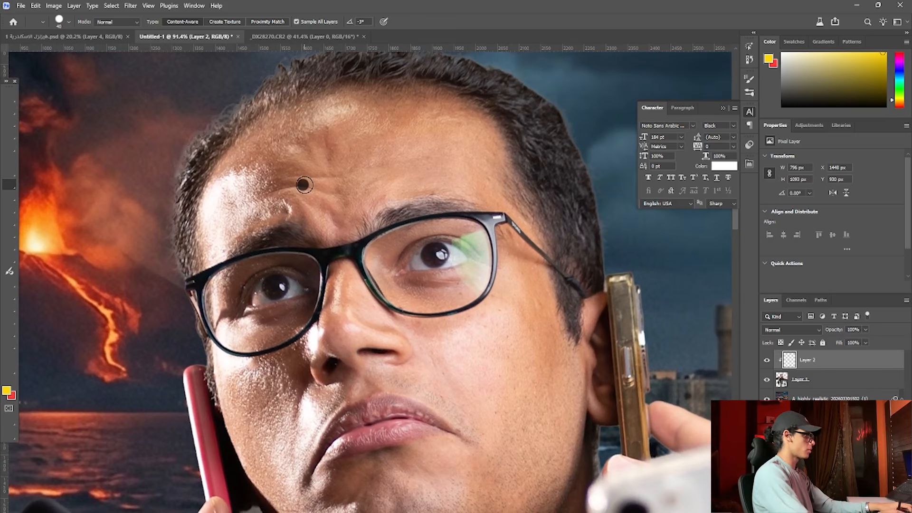
{"action": "left_click", "coordinate": [430, 197]}
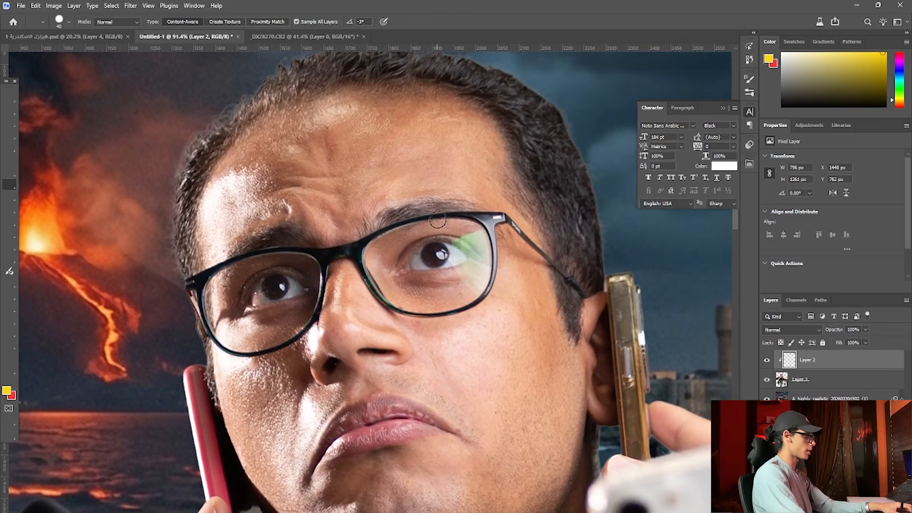
- Heal the dark spots around the elbow of the man's arm that holds the white phone in front of his shirt
{"action": "left_click_drag", "start_coordinate": [380, 262], "coordinate": [401, 173]}
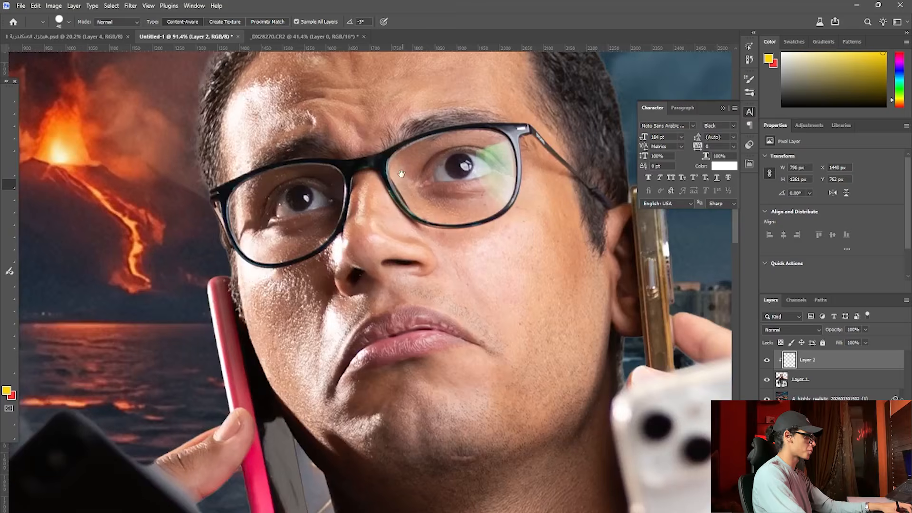
{"action": "left_click_drag", "start_coordinate": [332, 280], "coordinate": [470, 96]}
{"action": "left_click_drag", "start_coordinate": [522, 228], "coordinate": [382, 195]}
{"action": "left_click_drag", "start_coordinate": [724, 349], "coordinate": [295, 259]}
{"action": "left_click_drag", "start_coordinate": [418, 281], "coordinate": [266, 264]}
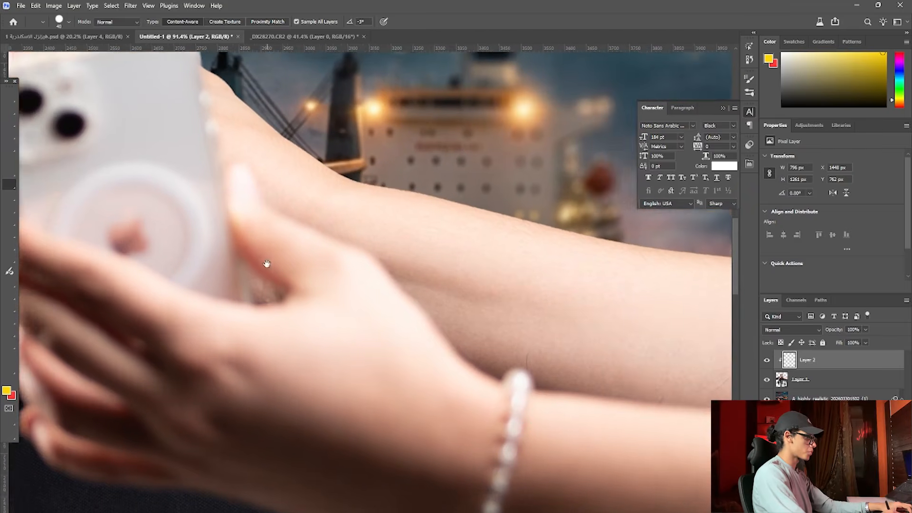
{"action": "left_click_drag", "start_coordinate": [445, 277], "coordinate": [449, 301]}
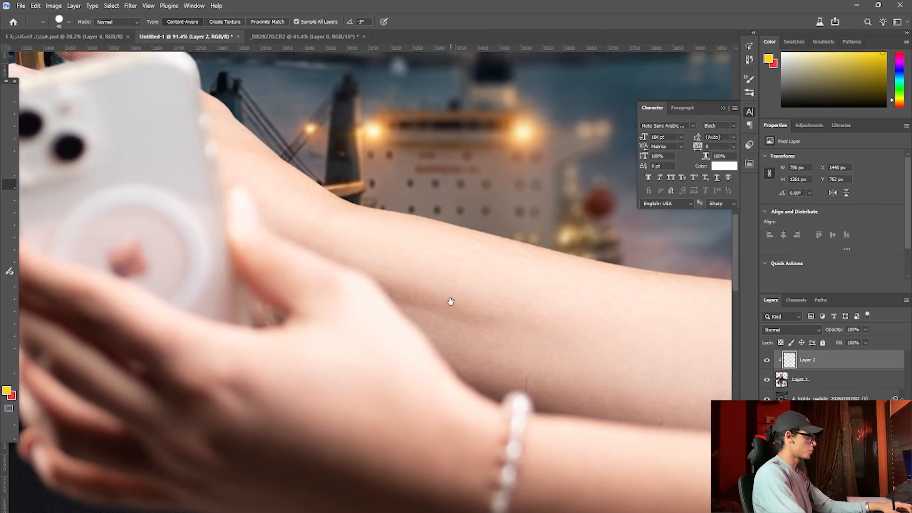
{"action": "scroll", "coordinate": [495, 242], "scroll_direction": "down", "scroll_amount": 5}
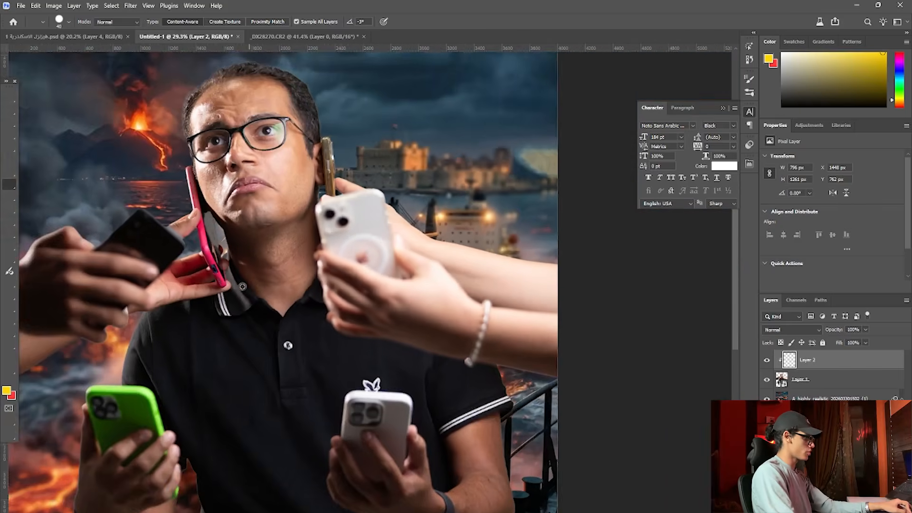
{"action": "scroll", "coordinate": [497, 418], "scroll_direction": "up", "scroll_amount": 5}
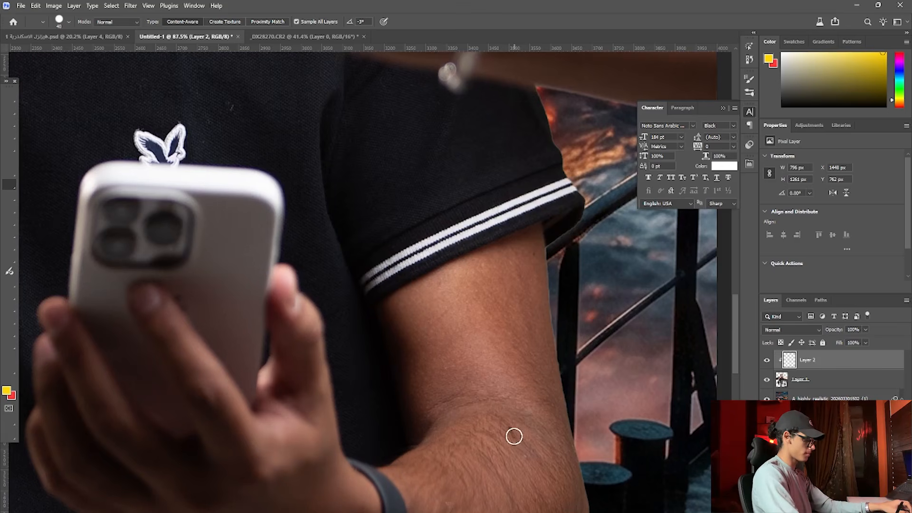
{"action": "left_click", "coordinate": [514, 433]}
{"action": "left_click", "coordinate": [531, 449]}
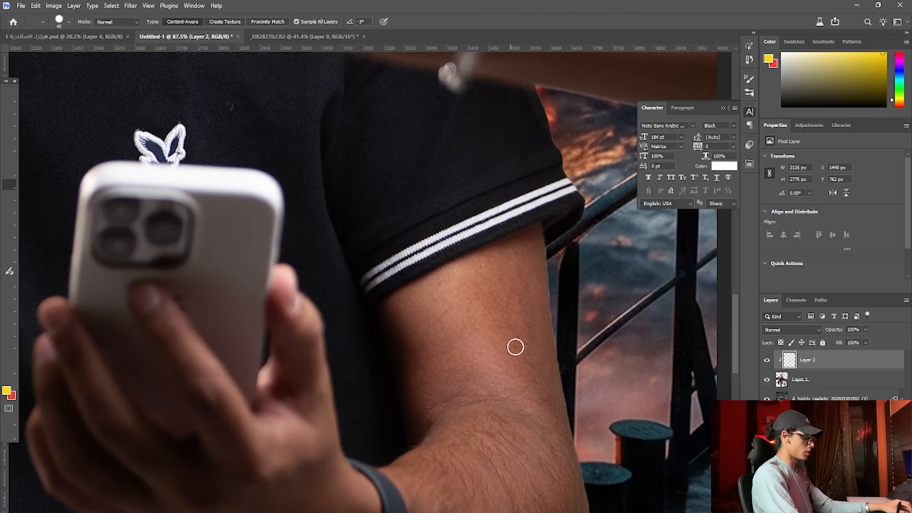
- Examine the watch arm, the shirt and the arm holding the green phone for remaining blemishes, up close and in the whole composition
{"action": "left_click_drag", "start_coordinate": [498, 336], "coordinate": [570, 194]}
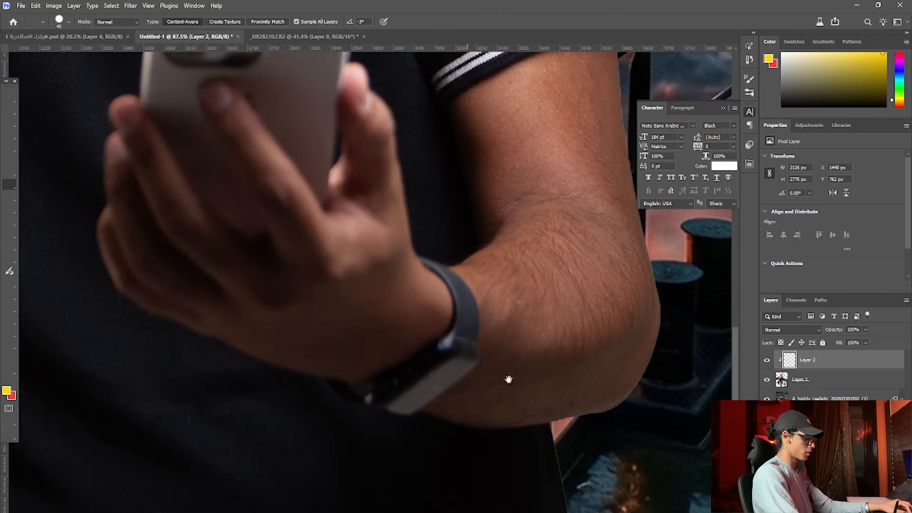
{"action": "left_click_drag", "start_coordinate": [508, 379], "coordinate": [599, 311]}
{"action": "left_click_drag", "start_coordinate": [484, 358], "coordinate": [713, 368]}
{"action": "left_click_drag", "start_coordinate": [540, 395], "coordinate": [708, 446]}
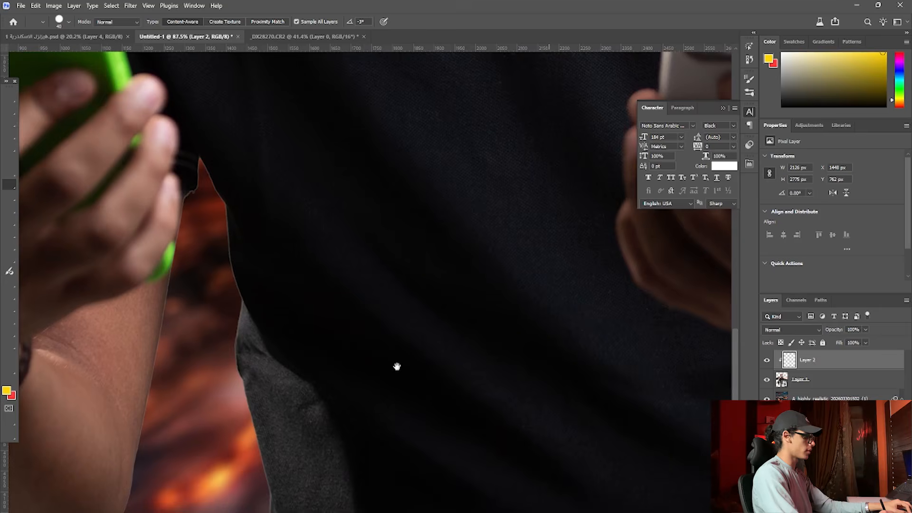
{"action": "left_click_drag", "start_coordinate": [404, 342], "coordinate": [525, 332]}
{"action": "left_click_drag", "start_coordinate": [382, 362], "coordinate": [529, 485]}
{"action": "scroll", "coordinate": [254, 195], "scroll_direction": "down", "scroll_amount": 10}
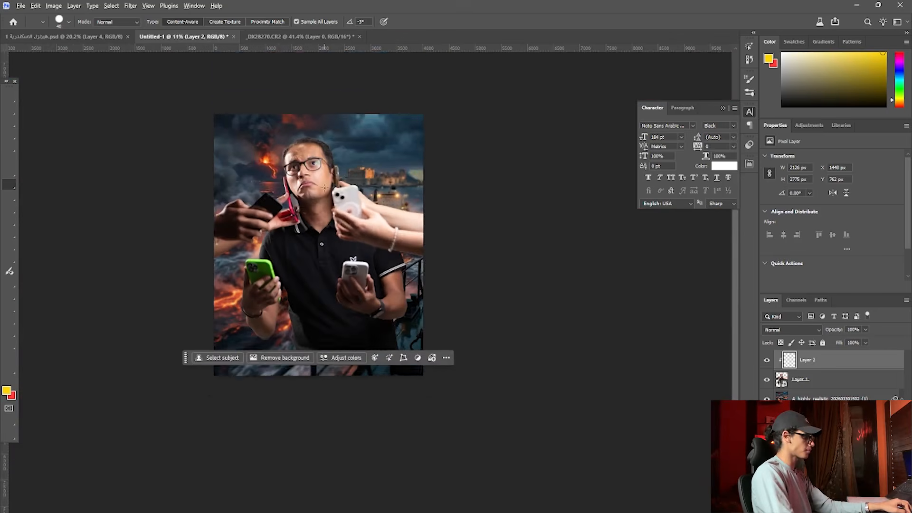
{"action": "scroll", "coordinate": [327, 185], "scroll_direction": "up", "scroll_amount": 5}
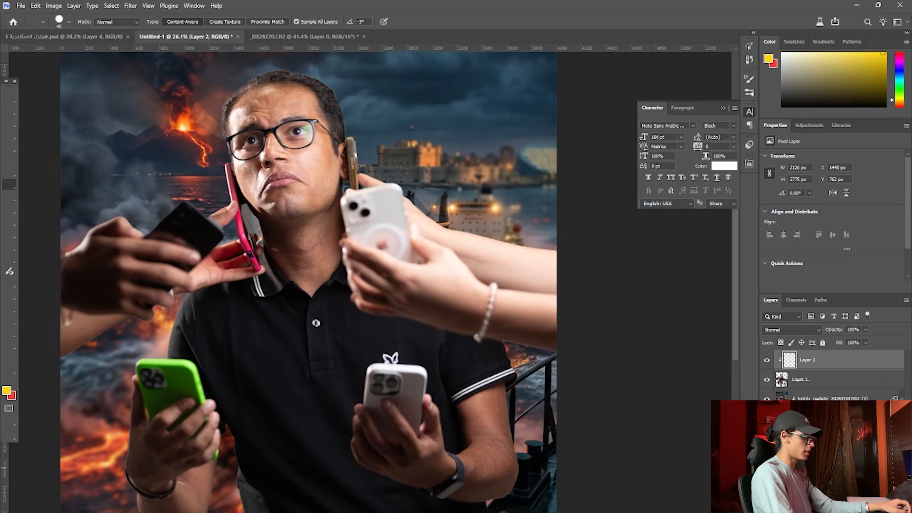
- Add a Black & White adjustment layer above the healing layer and clip it to the portrait
{"action": "left_click", "coordinate": [834, 508]}
{"action": "left_click", "coordinate": [855, 467]}
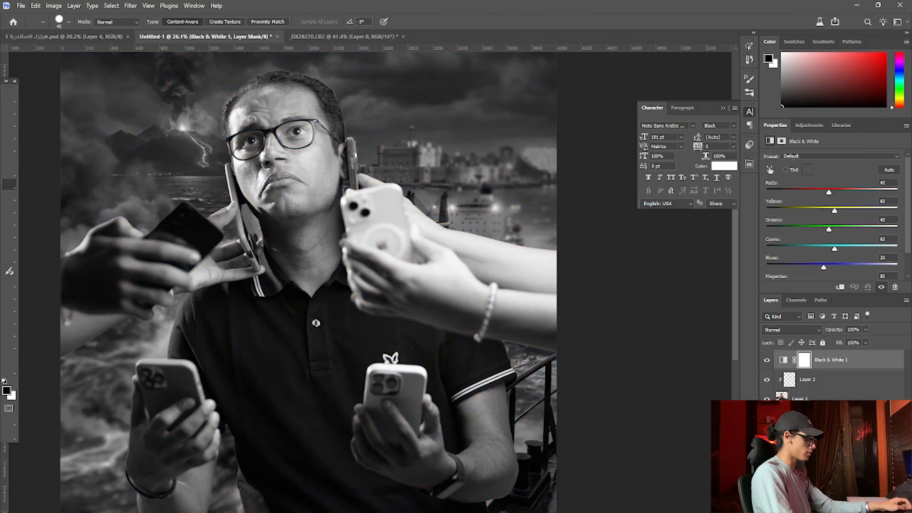
{"action": "key", "text": "ctrl+alt+g"}
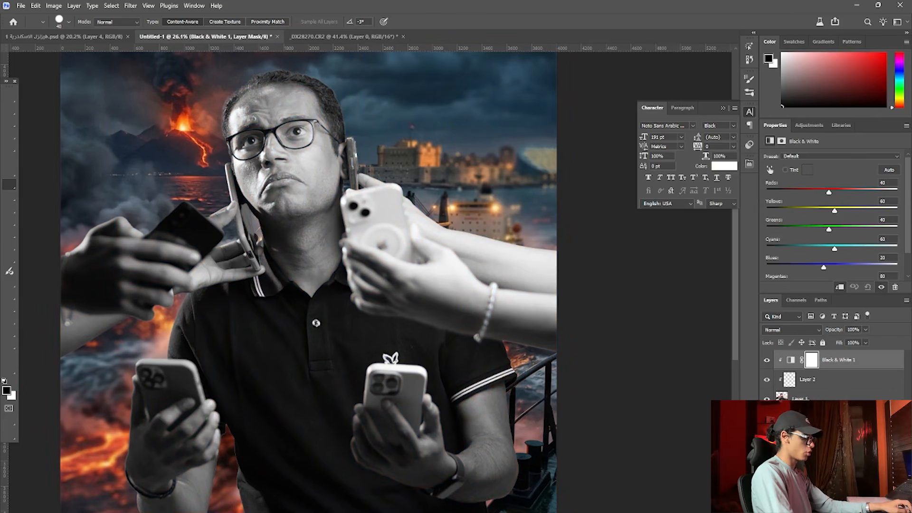
- Add a solid color fill layer in gray 808080 and duplicate it, clipping both fills to the portrait
{"action": "left_click", "coordinate": [834, 507]}
{"action": "left_click", "coordinate": [854, 488]}
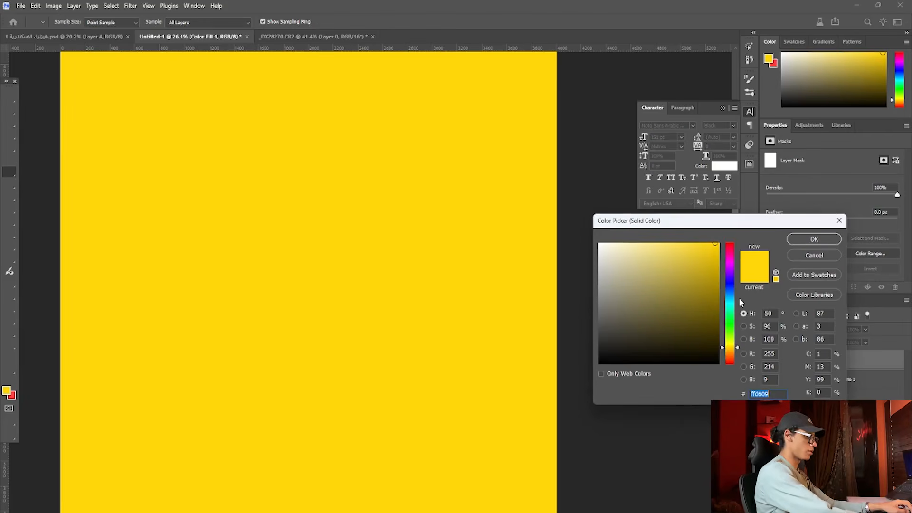
{"action": "type", "text": "80808"}
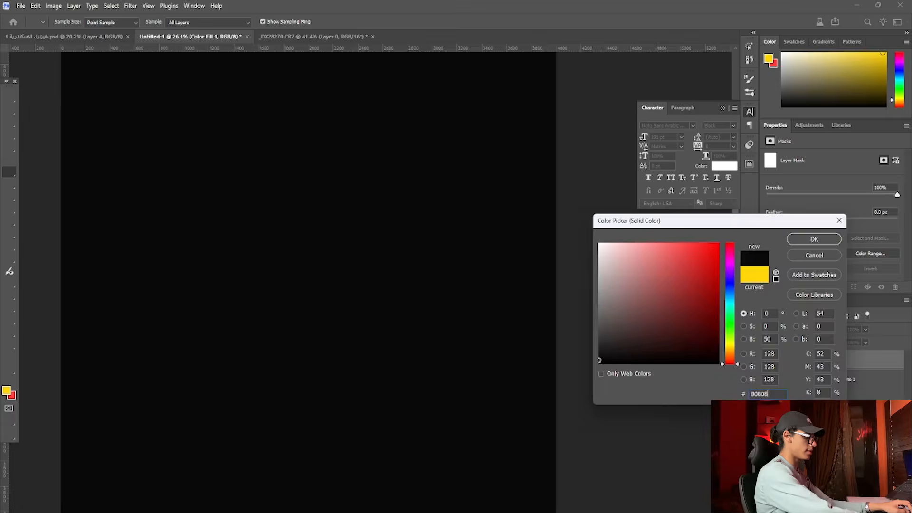
{"action": "type", "text": "0"}
{"action": "key", "text": "Return"}
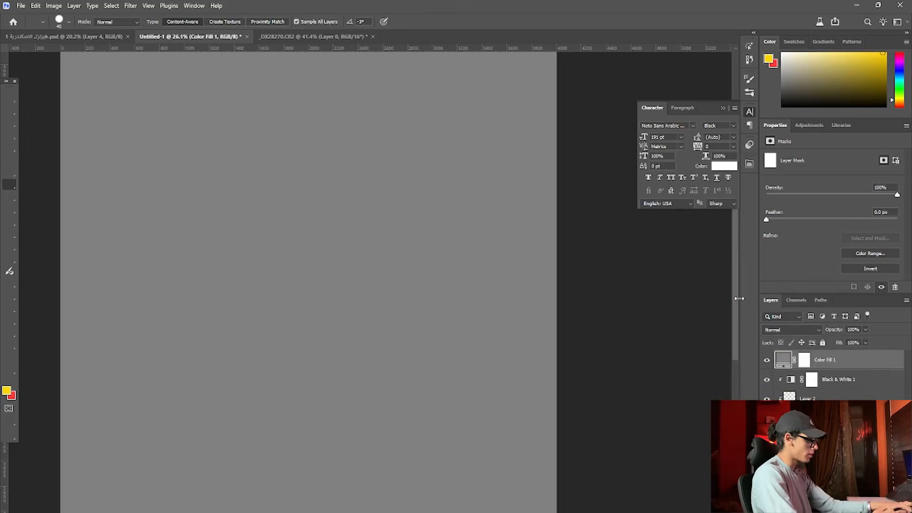
{"action": "key", "text": "ctrl+alt+g"}
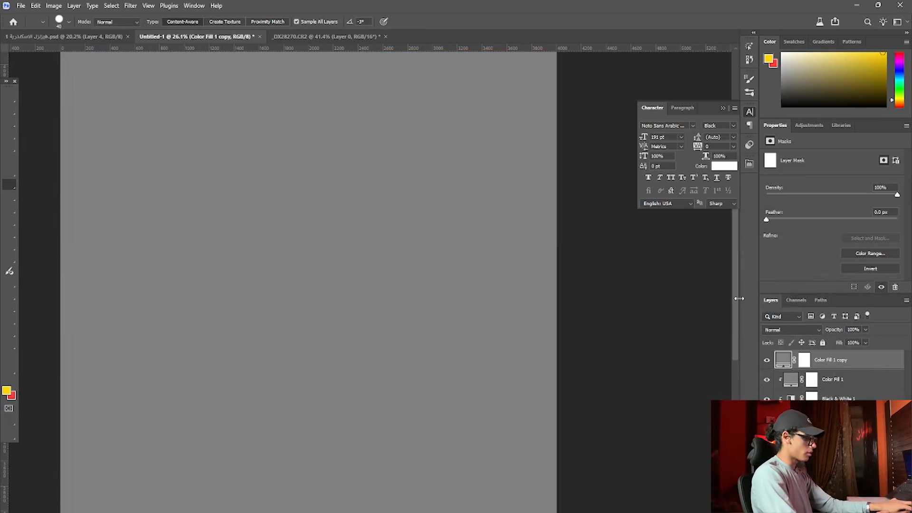
{"action": "key", "text": "ctrl+alt+g"}
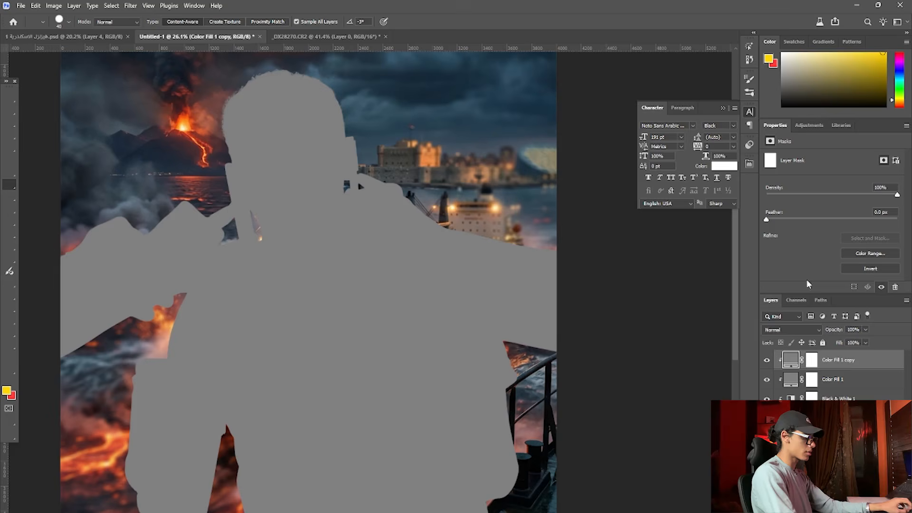
- Set the upper gray fill's blend mode to Linear Dodge (Add) and invert its mask to black
{"action": "left_click", "coordinate": [786, 329]}
{"action": "left_click", "coordinate": [789, 370]}
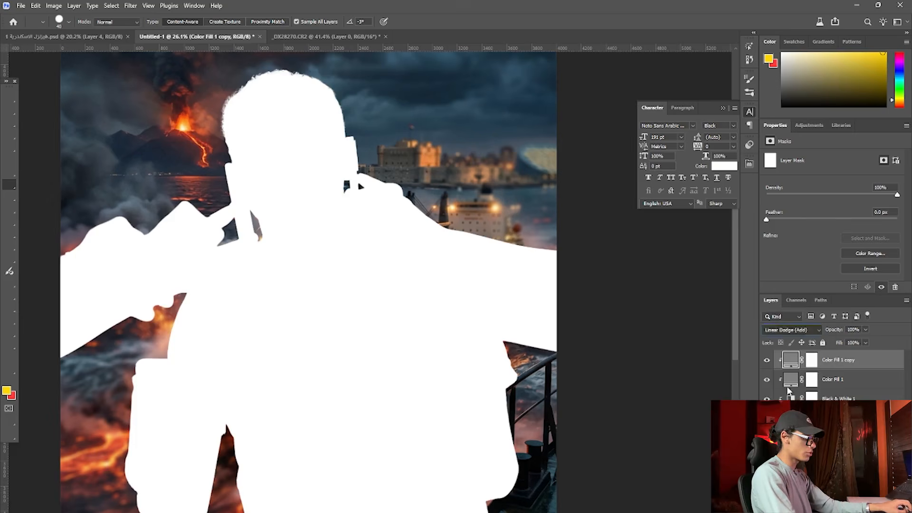
{"action": "left_click", "coordinate": [812, 362]}
{"action": "key", "text": "ctrl+i"}
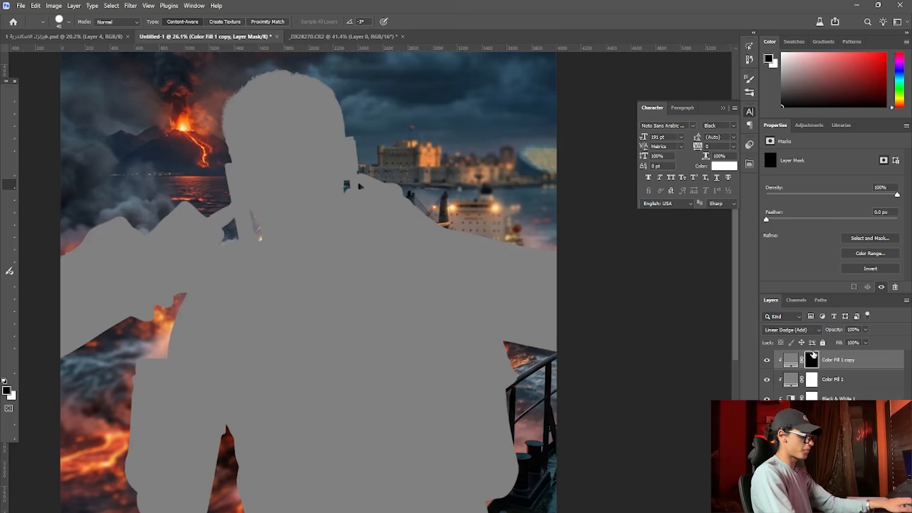
- Set the lower gray fill's blend mode to Linear Burn and invert its mask to black
{"action": "left_click", "coordinate": [836, 383]}
{"action": "left_click", "coordinate": [791, 329]}
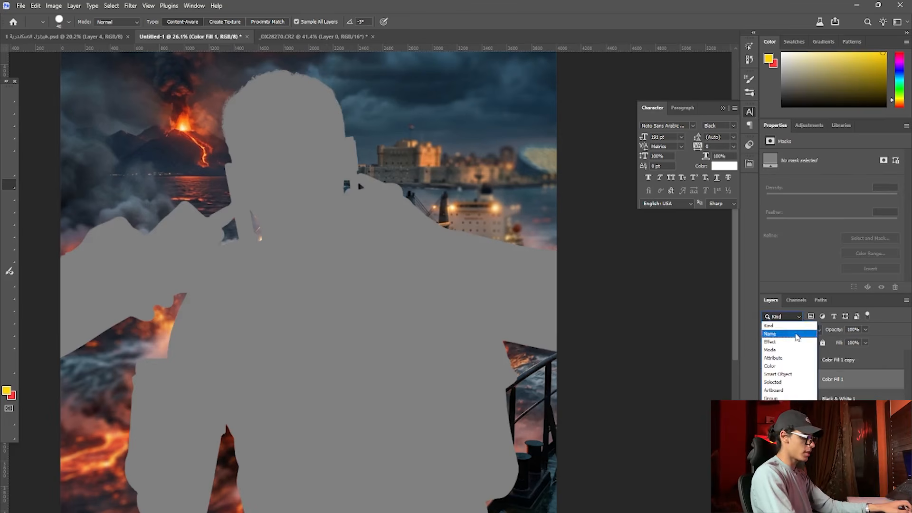
{"action": "left_click", "coordinate": [818, 324]}
{"action": "left_click", "coordinate": [818, 326]}
{"action": "left_click", "coordinate": [791, 342]}
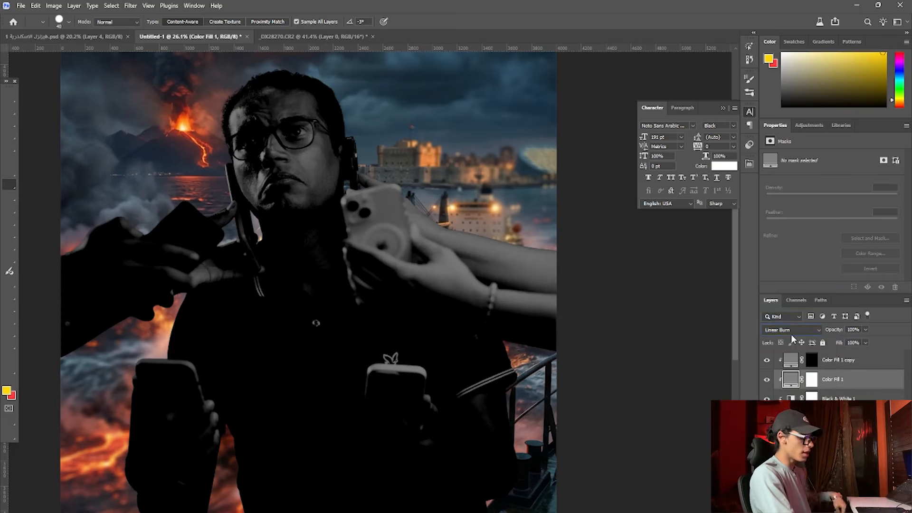
{"action": "left_click", "coordinate": [809, 380]}
{"action": "key", "text": "d"}
{"action": "key", "text": "ctrl+i"}
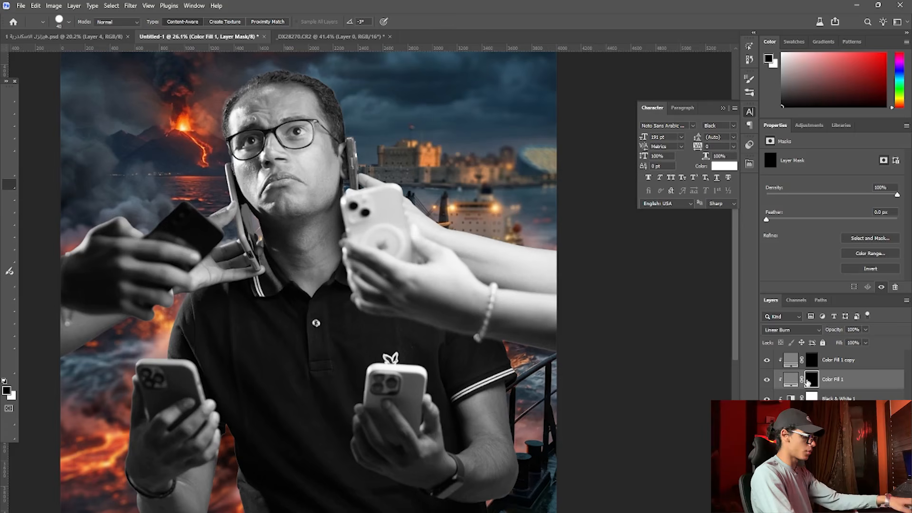
- Choose the Brush tool and set it to 23% opacity and 29% flow for work on the face
{"action": "key", "text": "b"}
{"action": "scroll", "coordinate": [273, 135], "scroll_direction": "up", "scroll_amount": 5}
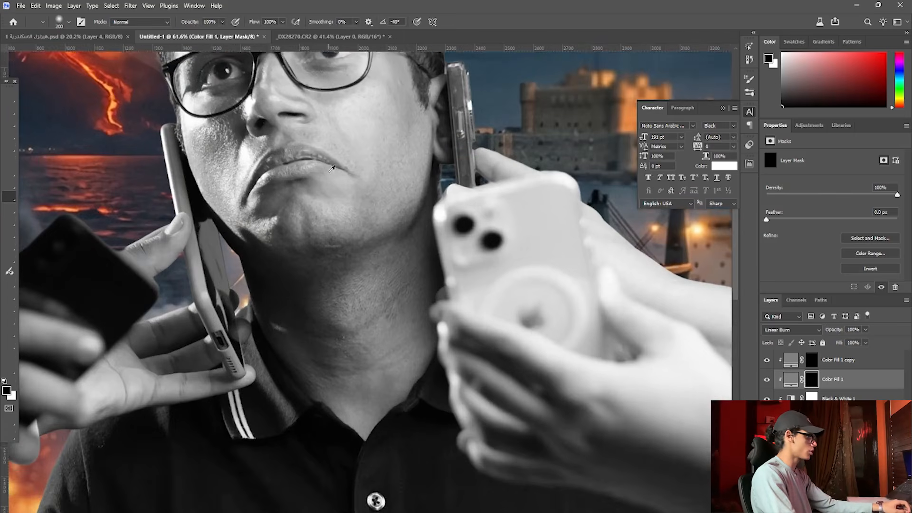
{"action": "scroll", "coordinate": [328, 172], "scroll_direction": "up", "scroll_amount": 3}
{"action": "scroll", "coordinate": [157, 167], "scroll_direction": "up", "scroll_amount": 1}
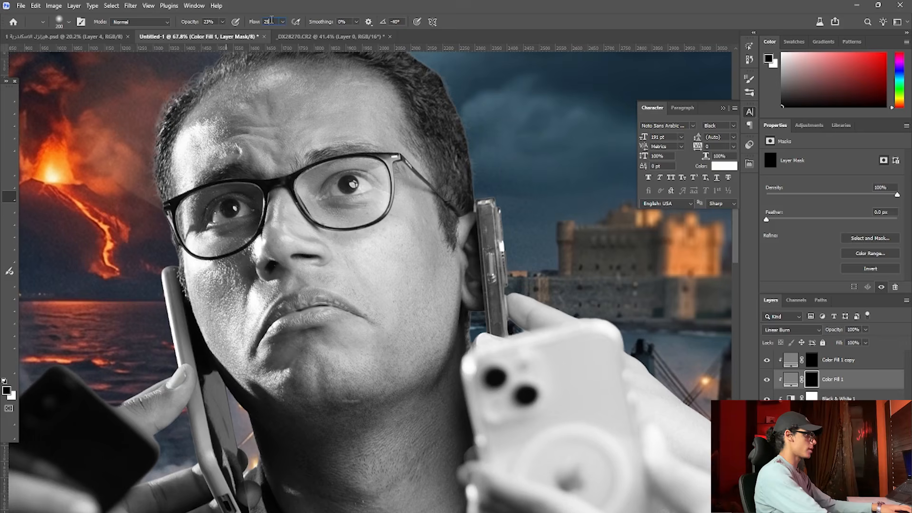
{"action": "scroll", "coordinate": [283, 268], "scroll_direction": "up", "scroll_amount": 4}
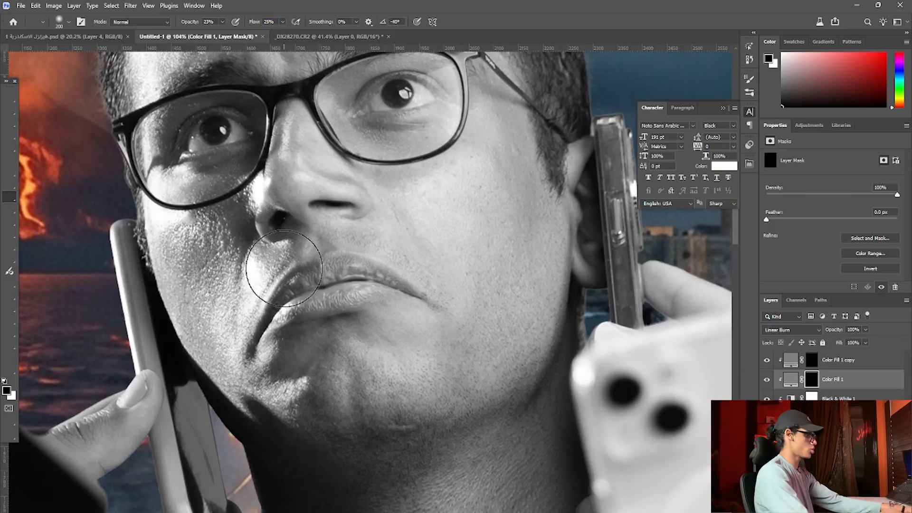
- Reduce the brush size to 30 and make white the foreground color for painting on the Linear Burn fill's mask
{"action": "key", "text": "bracketleft"}
{"action": "key", "text": "bracketleft"}
{"action": "key", "text": "bracketleft"}
{"action": "key", "text": "bracketleft"}
{"action": "key", "text": "bracketleft"}
{"action": "key", "text": "bracketleft"}
{"action": "key", "text": "bracketleft"}
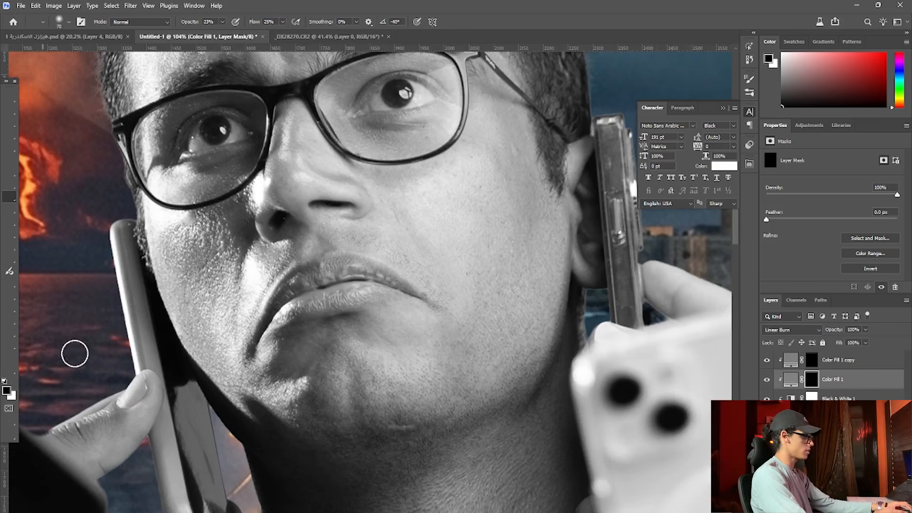
{"action": "key", "text": "x"}
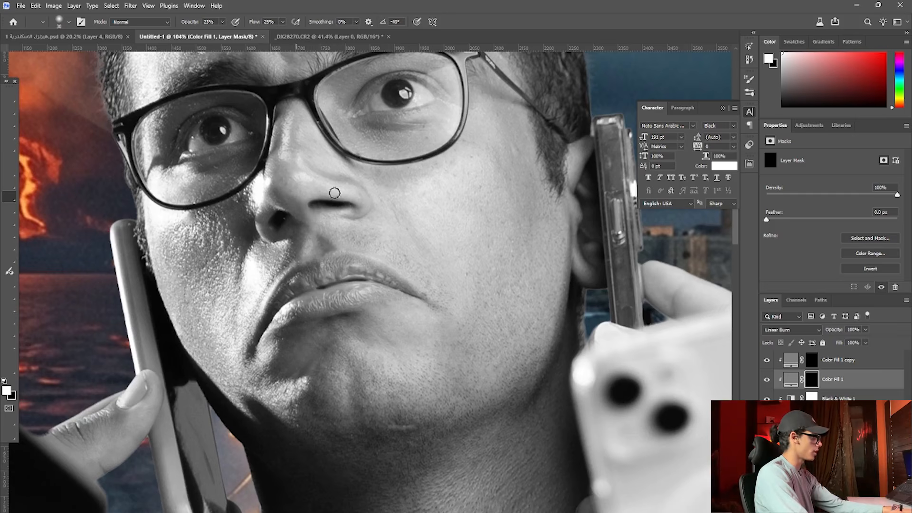
{"action": "scroll", "coordinate": [298, 242], "scroll_direction": "up", "scroll_amount": 4}
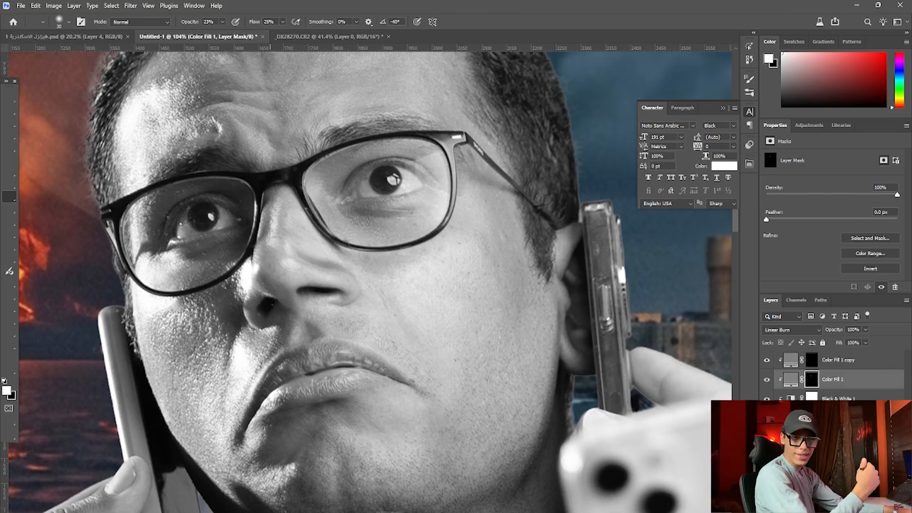
- Paint white on the Linear Burn mask to darken the nose bridge, the eye area and eyebrow right of it, and the skin below that lens
{"action": "left_click_drag", "start_coordinate": [272, 302], "coordinate": [268, 373]}
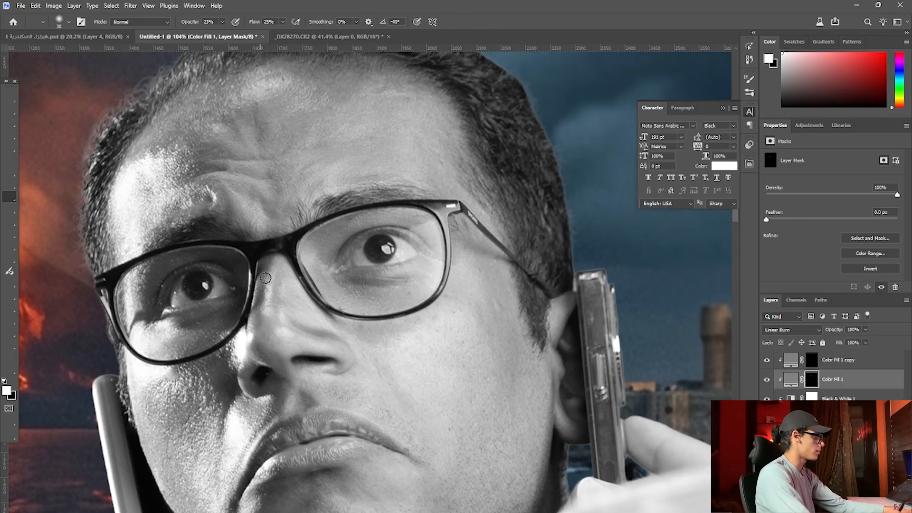
{"action": "left_click_drag", "start_coordinate": [280, 265], "coordinate": [279, 319]}
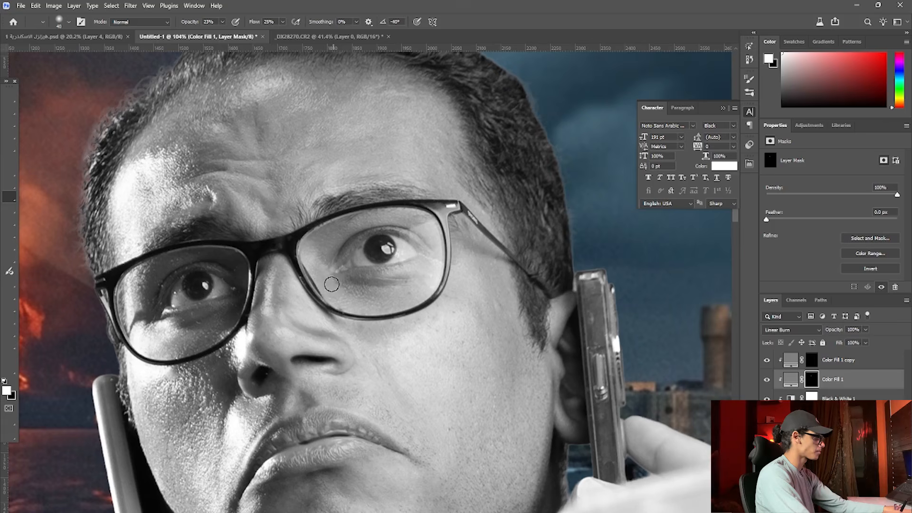
{"action": "left_click_drag", "start_coordinate": [332, 284], "coordinate": [331, 255]}
{"action": "left_click_drag", "start_coordinate": [371, 212], "coordinate": [358, 226]}
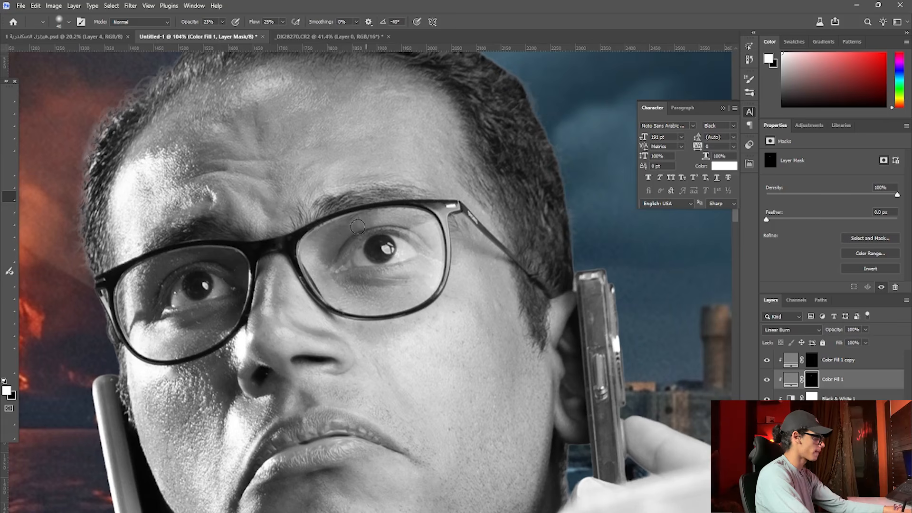
{"action": "left_click_drag", "start_coordinate": [390, 197], "coordinate": [333, 214]}
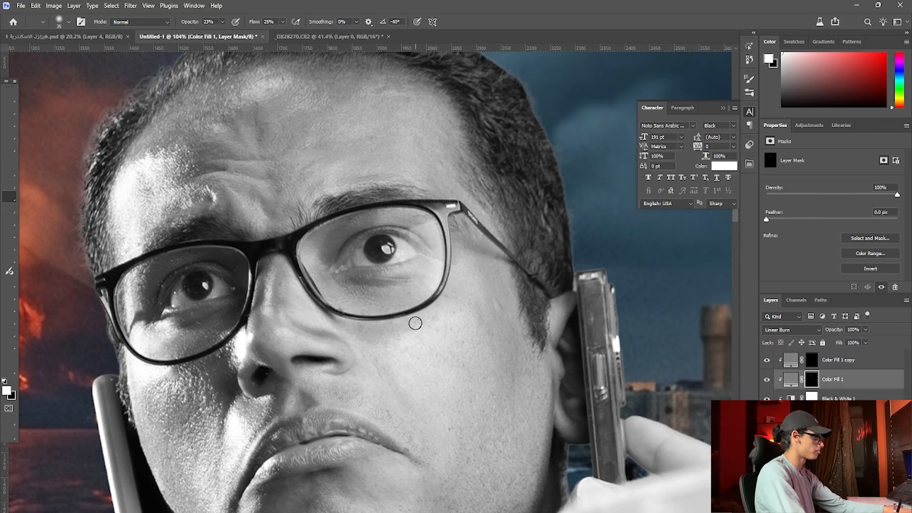
{"action": "left_click_drag", "start_coordinate": [367, 294], "coordinate": [385, 285]}
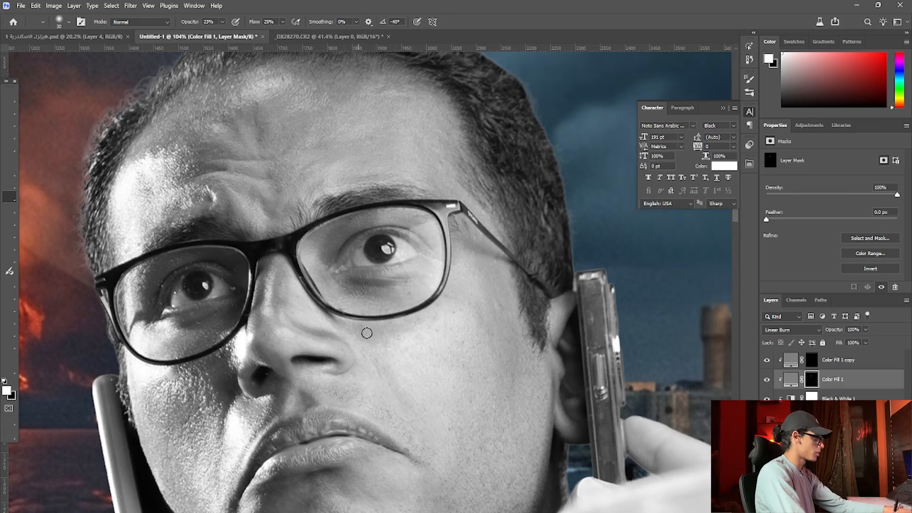
{"action": "left_click_drag", "start_coordinate": [367, 332], "coordinate": [422, 320]}
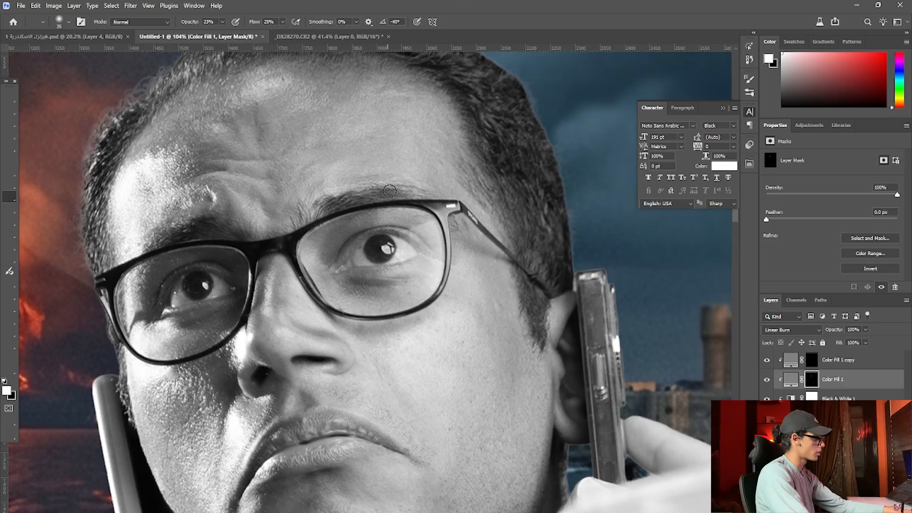
{"action": "left_click_drag", "start_coordinate": [389, 191], "coordinate": [336, 206]}
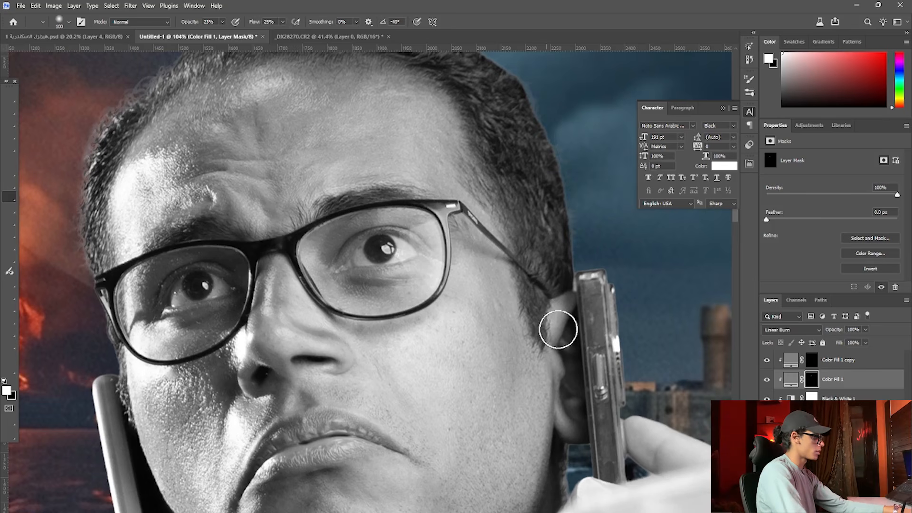
- Reduce the brush size to 30 and darken the shadows of the ear beside the phone
{"action": "key", "text": "bracketleft"}
{"action": "key", "text": "bracketleft"}
{"action": "key", "text": "bracketleft"}
{"action": "key", "text": "bracketleft"}
{"action": "key", "text": "bracketleft"}
{"action": "key", "text": "bracketleft"}
{"action": "key", "text": "bracketleft"}
{"action": "key", "text": "bracketleft"}
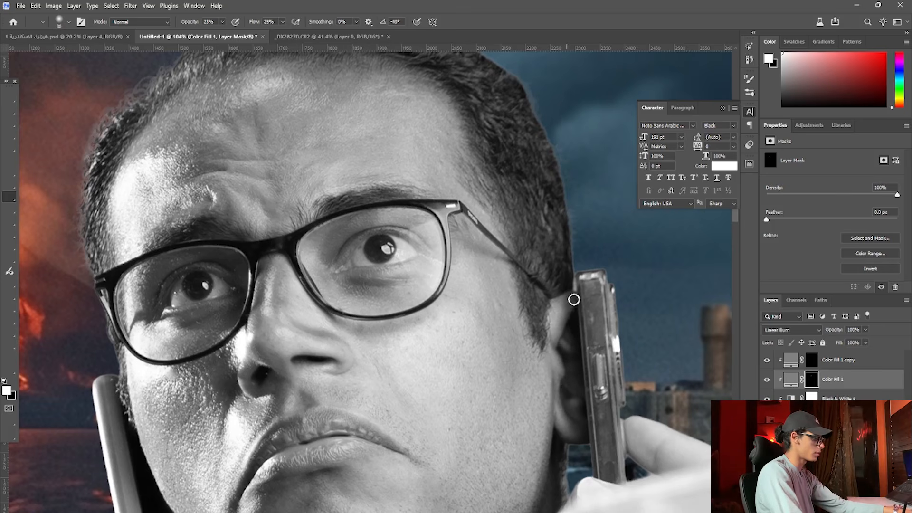
- Enlarge the brush to 80 and darken the shadows across the forehead and its wrinkles
{"action": "left_click_drag", "start_coordinate": [536, 247], "coordinate": [527, 380]}
{"action": "left_click_drag", "start_coordinate": [425, 271], "coordinate": [528, 270]}
{"action": "key", "text": "bracketright"}
{"action": "left_click_drag", "start_coordinate": [487, 207], "coordinate": [471, 210]}
{"action": "key", "text": "bracketright"}
{"action": "key", "text": "bracketright"}
{"action": "key", "text": "bracketright"}
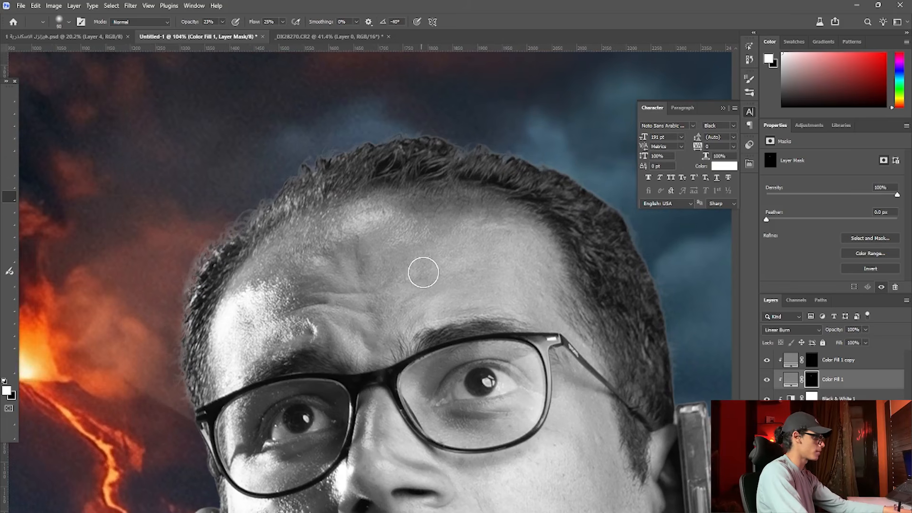
{"action": "mouse_move", "coordinate": [362, 293]}
{"action": "left_mouse_down"}
{"action": "mouse_move", "coordinate": [348, 276]}
{"action": "mouse_move", "coordinate": [329, 287]}
{"action": "mouse_move", "coordinate": [250, 277]}
{"action": "mouse_move", "coordinate": [265, 276]}
{"action": "left_mouse_up"}
- Using a brush size around 40, burn in the shadows around the image-left brow and eye and on the cheek beside the nose
{"action": "key", "text": "bracketleft"}
{"action": "key", "text": "bracketleft"}
{"action": "key", "text": "bracketleft"}
{"action": "key", "text": "bracketleft"}
{"action": "mouse_move", "coordinate": [297, 330]}
{"action": "left_mouse_down"}
{"action": "mouse_move", "coordinate": [372, 340]}
{"action": "mouse_move", "coordinate": [353, 330]}
{"action": "mouse_move", "coordinate": [405, 299]}
{"action": "mouse_move", "coordinate": [366, 316]}
{"action": "mouse_move", "coordinate": [363, 305]}
{"action": "mouse_move", "coordinate": [335, 308]}
{"action": "mouse_move", "coordinate": [468, 251]}
{"action": "left_mouse_up"}
{"action": "key", "text": "bracketright"}
{"action": "mouse_move", "coordinate": [379, 282]}
{"action": "left_mouse_down"}
{"action": "mouse_move", "coordinate": [353, 298]}
{"action": "mouse_move", "coordinate": [296, 212]}
{"action": "left_mouse_up"}
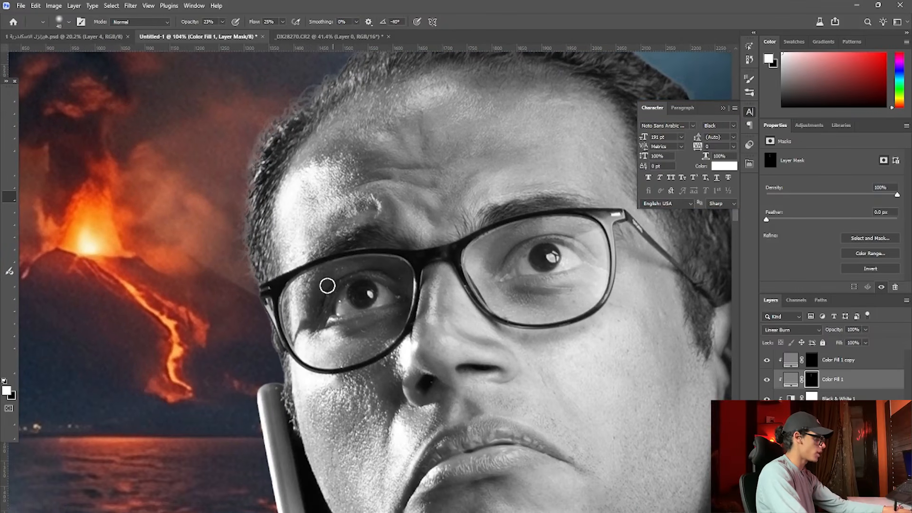
{"action": "mouse_move", "coordinate": [393, 317]}
{"action": "left_mouse_down"}
{"action": "mouse_move", "coordinate": [374, 364]}
{"action": "mouse_move", "coordinate": [376, 355]}
{"action": "left_mouse_up"}
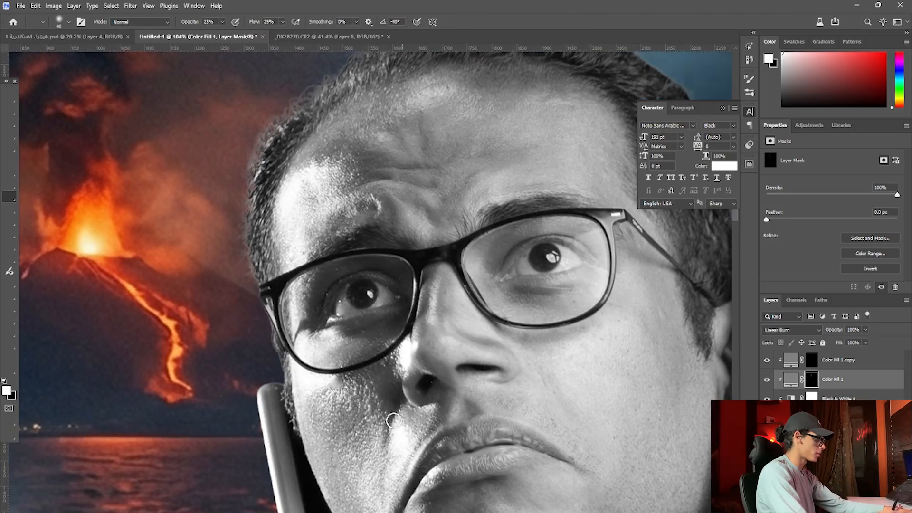
{"action": "mouse_move", "coordinate": [393, 420]}
{"action": "left_mouse_down"}
{"action": "mouse_move", "coordinate": [378, 449]}
{"action": "mouse_move", "coordinate": [368, 342]}
{"action": "mouse_move", "coordinate": [329, 336]}
{"action": "mouse_move", "coordinate": [336, 397]}
{"action": "mouse_move", "coordinate": [322, 417]}
{"action": "mouse_move", "coordinate": [309, 362]}
{"action": "left_mouse_up"}
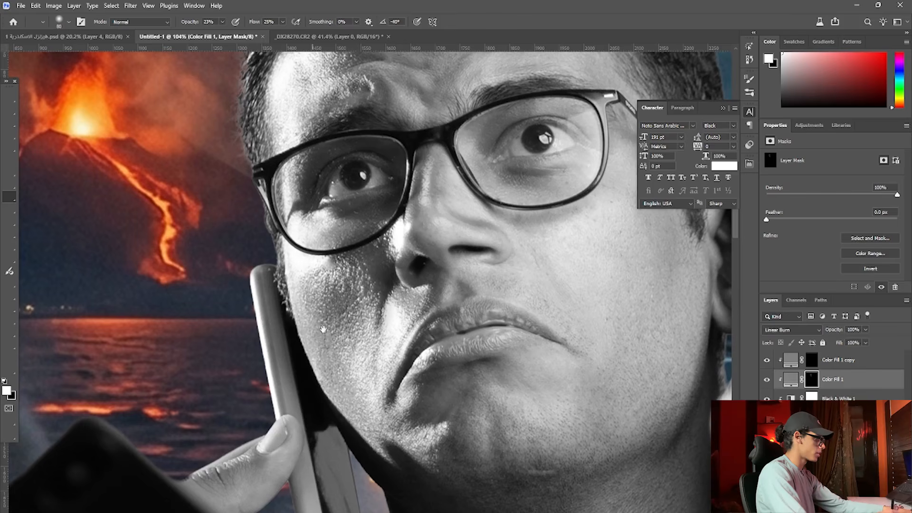
{"action": "mouse_move", "coordinate": [323, 329]}
{"action": "left_mouse_down"}
{"action": "mouse_move", "coordinate": [236, 266]}
{"action": "mouse_move", "coordinate": [214, 272]}
{"action": "left_mouse_up"}
- Darken the shadows below the lower lip and along the chin and jaw with a brush of about 70 to 80
{"action": "left_click_drag", "start_coordinate": [408, 334], "coordinate": [397, 326]}
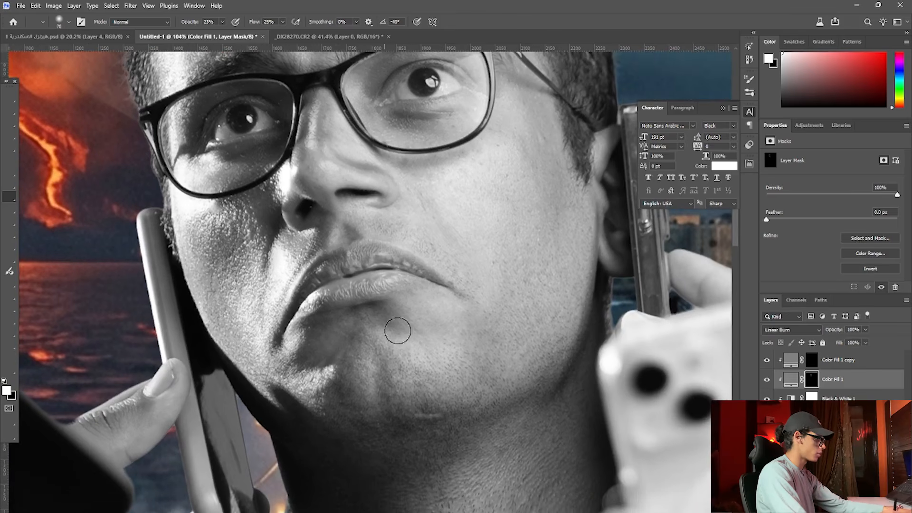
{"action": "mouse_move", "coordinate": [385, 410]}
{"action": "left_mouse_down"}
{"action": "mouse_move", "coordinate": [379, 379]}
{"action": "mouse_move", "coordinate": [384, 407]}
{"action": "left_mouse_up"}
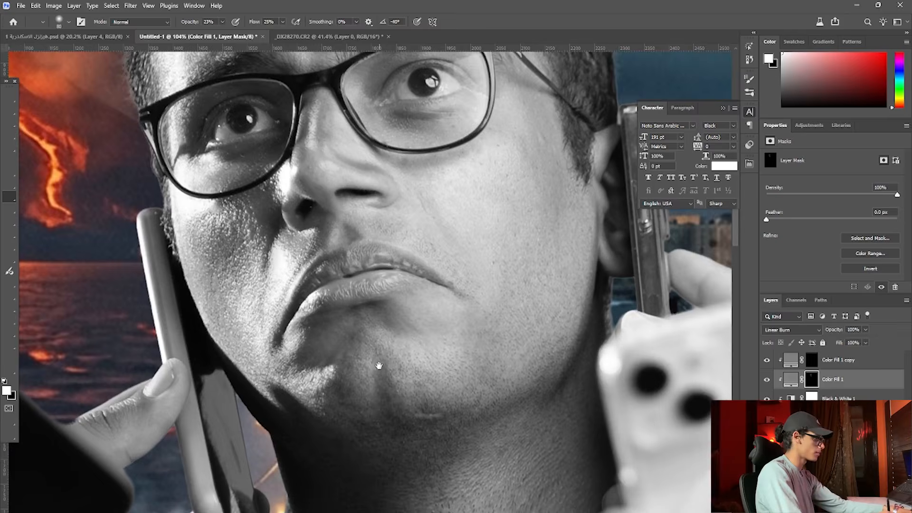
{"action": "left_click_drag", "start_coordinate": [379, 366], "coordinate": [338, 304]}
{"action": "left_click_drag", "start_coordinate": [284, 355], "coordinate": [304, 310]}
{"action": "left_click_drag", "start_coordinate": [247, 332], "coordinate": [259, 351]}
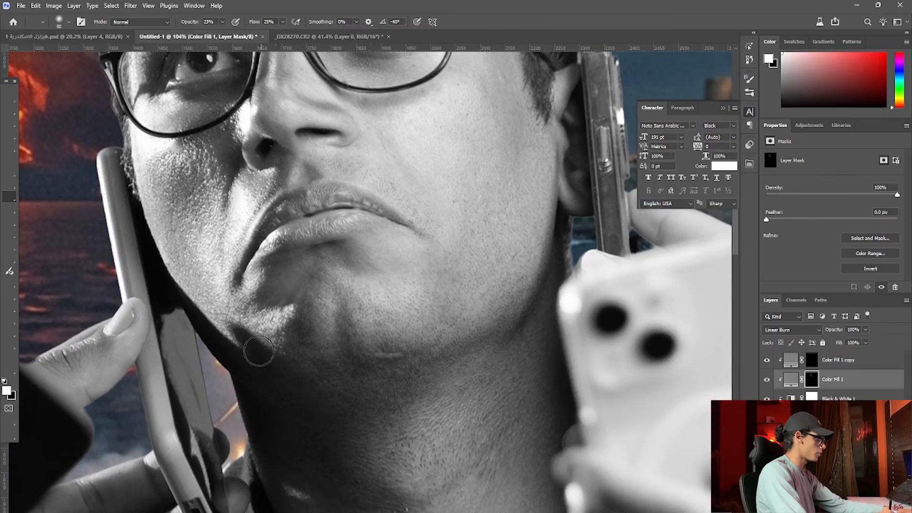
{"action": "left_click_drag", "start_coordinate": [282, 315], "coordinate": [234, 241]}
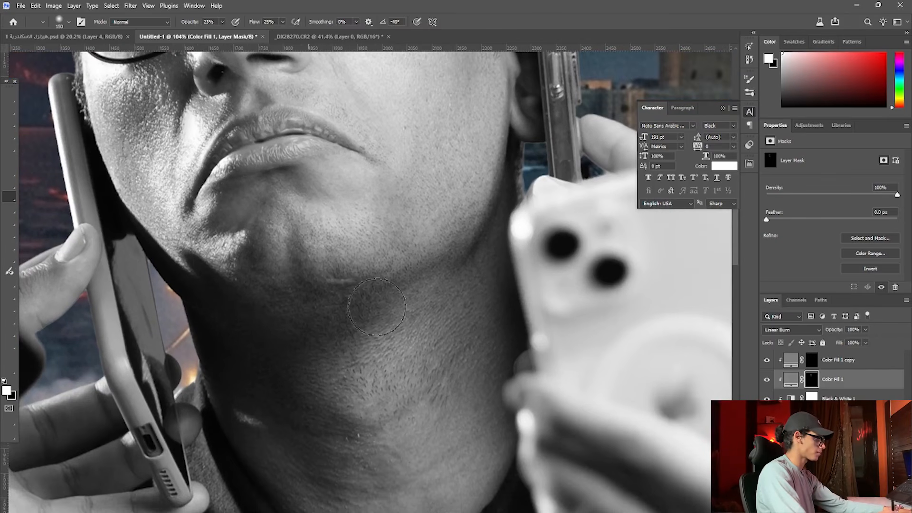
- Burn the shadow under the jaw and down the side of the neck, varying the brush size between 70 and 150
{"action": "left_click_drag", "start_coordinate": [451, 263], "coordinate": [499, 190]}
{"action": "key", "text": "["}
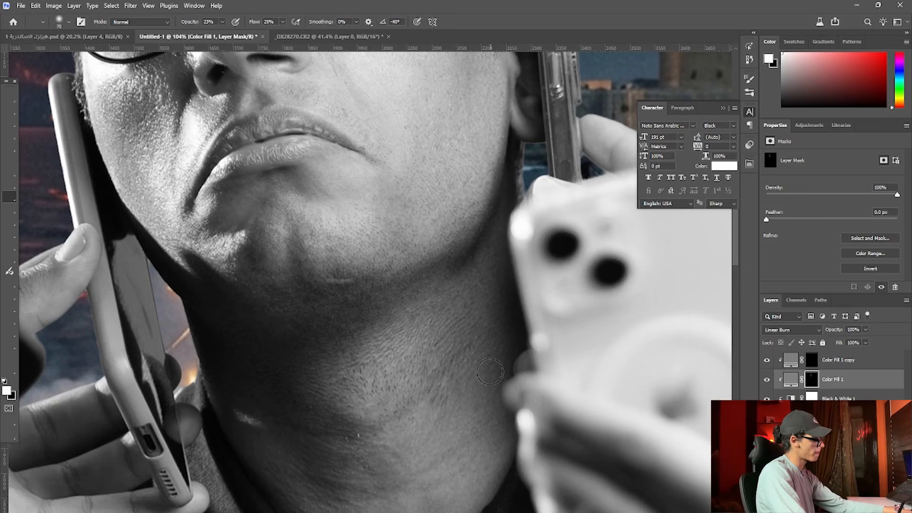
{"action": "key", "text": "]"}
{"action": "key", "text": "]"}
{"action": "key", "text": "]"}
{"action": "key", "text": "]"}
{"action": "key", "text": "]"}
{"action": "mouse_move", "coordinate": [488, 380]}
{"action": "left_mouse_down"}
{"action": "mouse_move", "coordinate": [490, 280]}
{"action": "mouse_move", "coordinate": [479, 433]}
{"action": "left_mouse_up"}
- Darken the lower neck along the shirt collar, reducing the brush size from 125 to 90
{"action": "left_click_drag", "start_coordinate": [450, 296], "coordinate": [491, 133]}
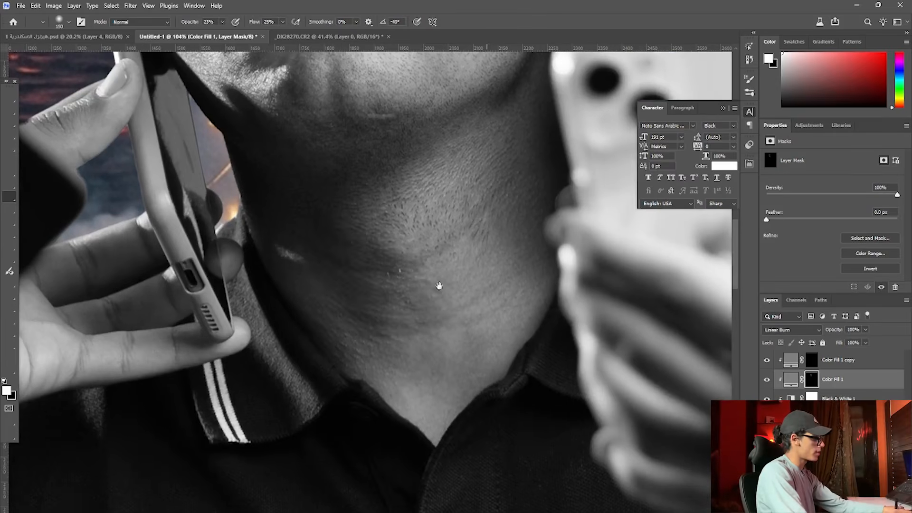
{"action": "key", "text": "bracketleft"}
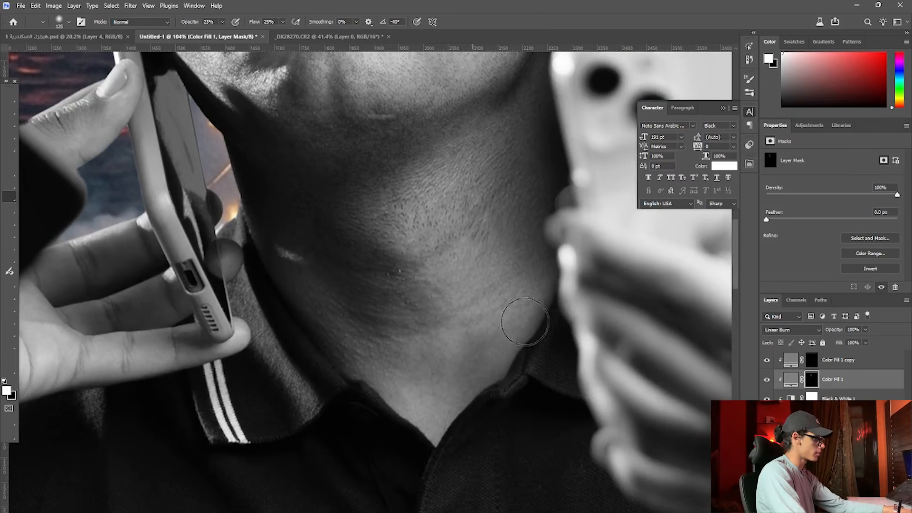
{"action": "left_click_drag", "start_coordinate": [340, 371], "coordinate": [367, 398]}
{"action": "key", "text": "bracketleft"}
{"action": "key", "text": "bracketleft"}
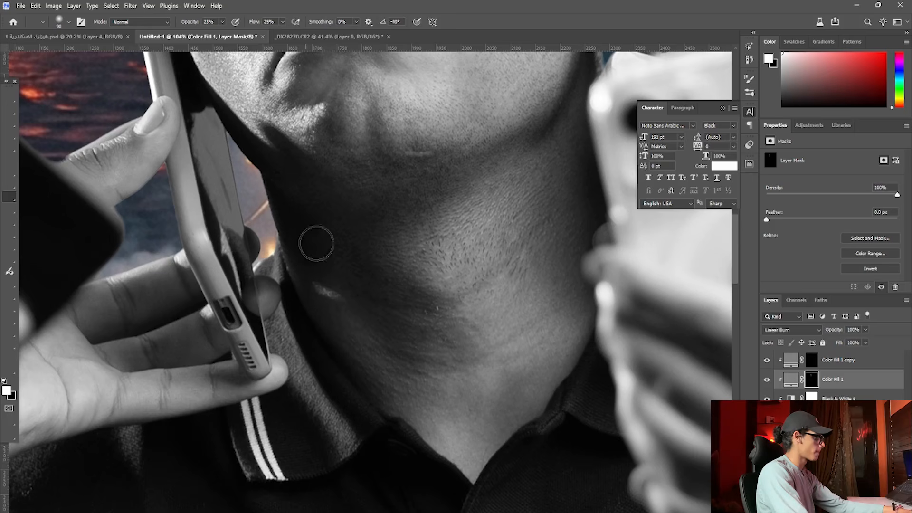
- Burn the shadows on the fingers, palm and thumb of the hand holding the phone at the ear, using brush sizes 45 to 30
{"action": "left_click_drag", "start_coordinate": [415, 262], "coordinate": [656, 174]}
{"action": "key", "text": "bracketleft"}
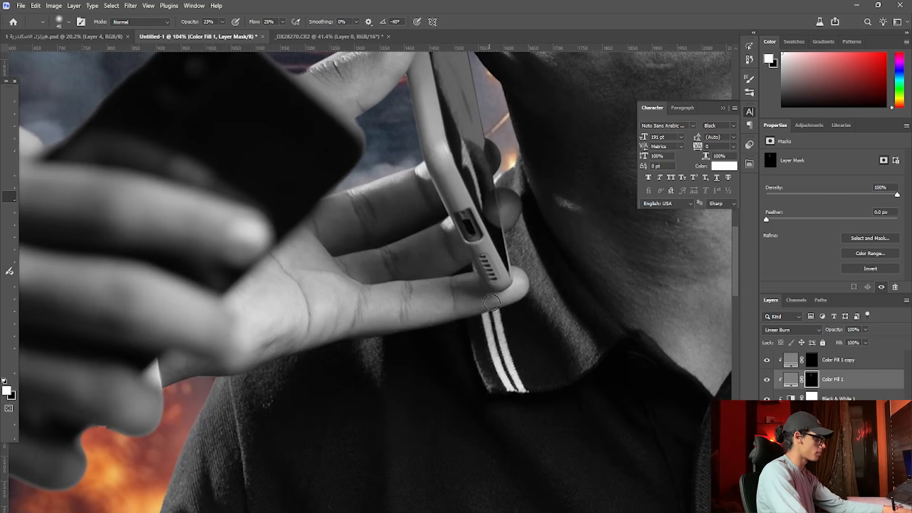
{"action": "left_click_drag", "start_coordinate": [492, 303], "coordinate": [336, 338]}
{"action": "left_click_drag", "start_coordinate": [449, 281], "coordinate": [417, 278]}
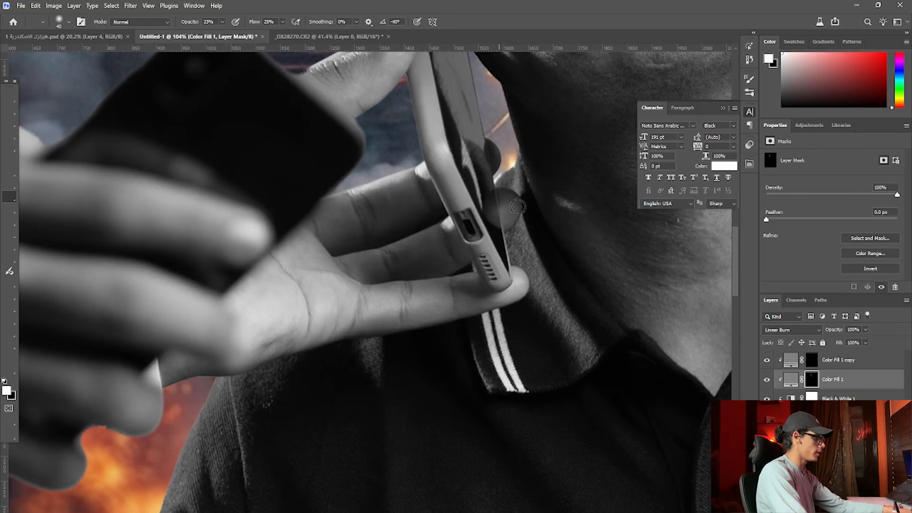
{"action": "left_click_drag", "start_coordinate": [442, 278], "coordinate": [483, 321]}
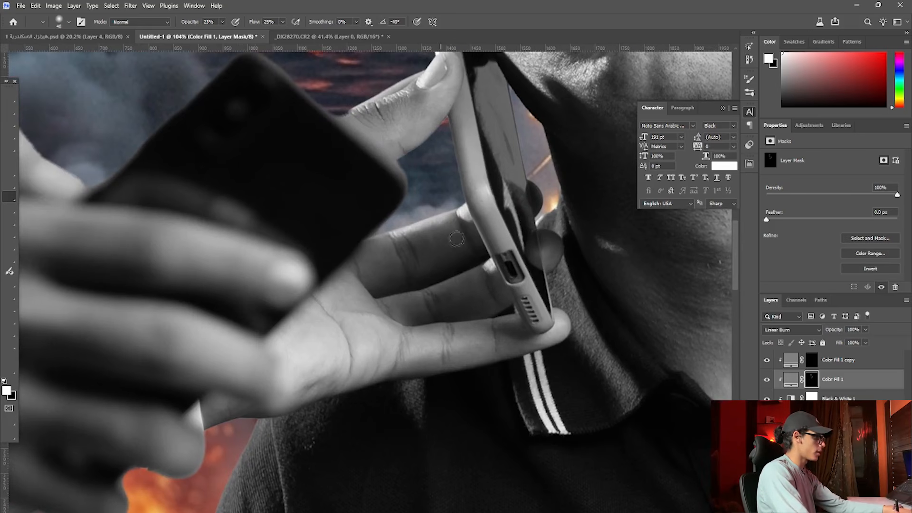
{"action": "mouse_move", "coordinate": [378, 251]}
{"action": "left_mouse_down"}
{"action": "mouse_move", "coordinate": [463, 237]}
{"action": "mouse_move", "coordinate": [507, 310]}
{"action": "left_mouse_up"}
{"action": "left_click_drag", "start_coordinate": [449, 160], "coordinate": [411, 175]}
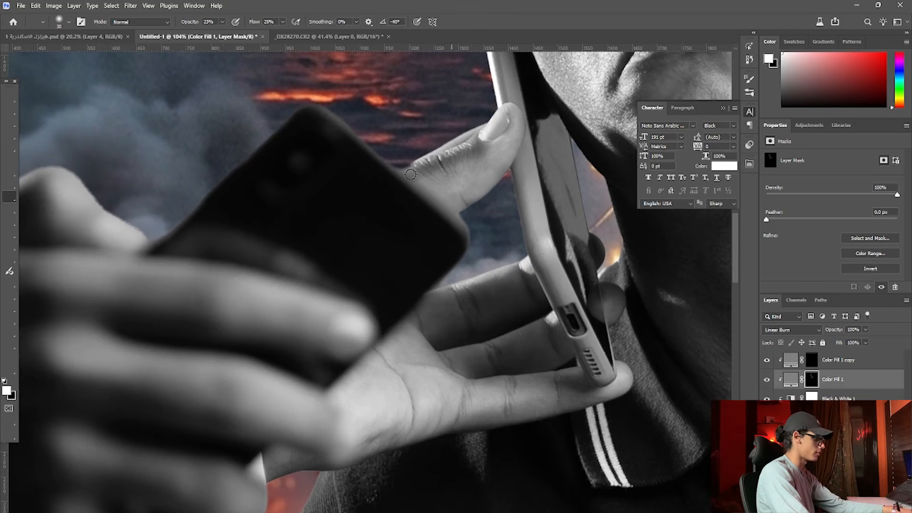
{"action": "left_click_drag", "start_coordinate": [479, 194], "coordinate": [518, 144]}
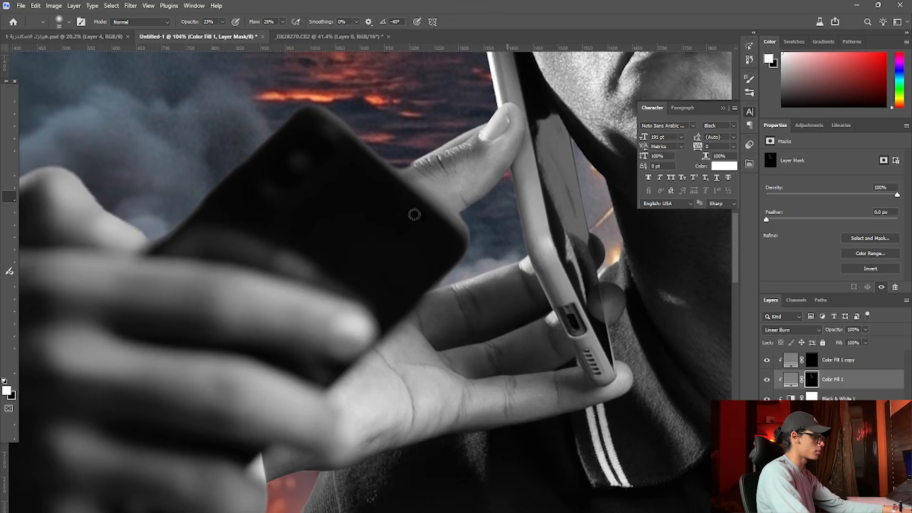
- Darken the blurred hand with the black phone and the bare forearm beneath it, enlarging the brush to 200
{"action": "left_click_drag", "start_coordinate": [454, 214], "coordinate": [613, 188]}
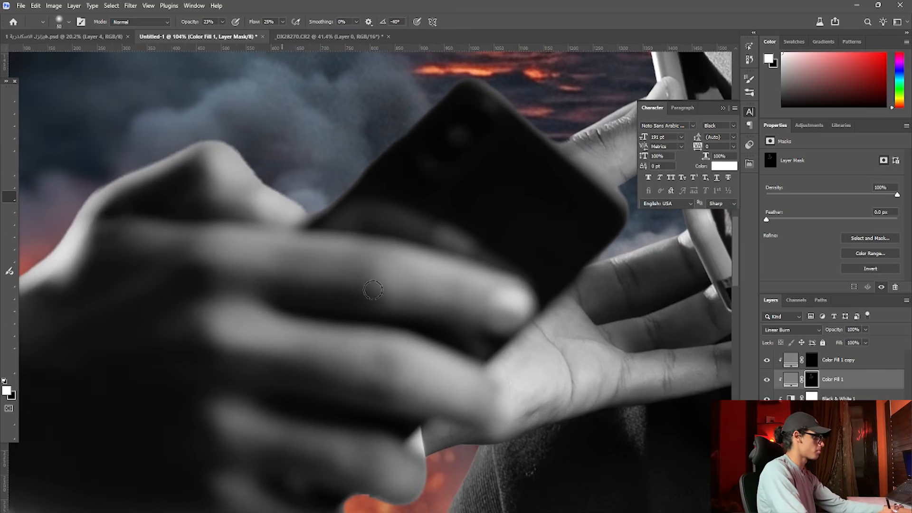
{"action": "left_click_drag", "start_coordinate": [342, 306], "coordinate": [535, 277]}
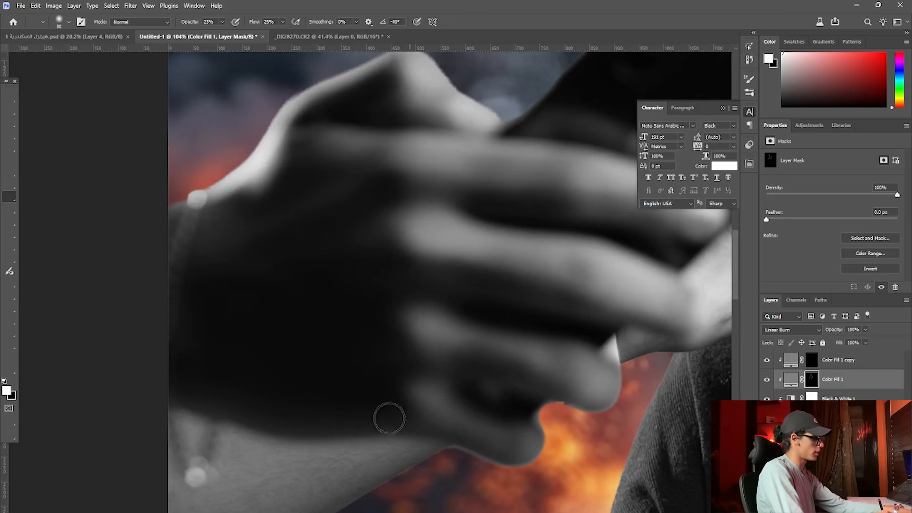
{"action": "left_click_drag", "start_coordinate": [469, 275], "coordinate": [541, 19]}
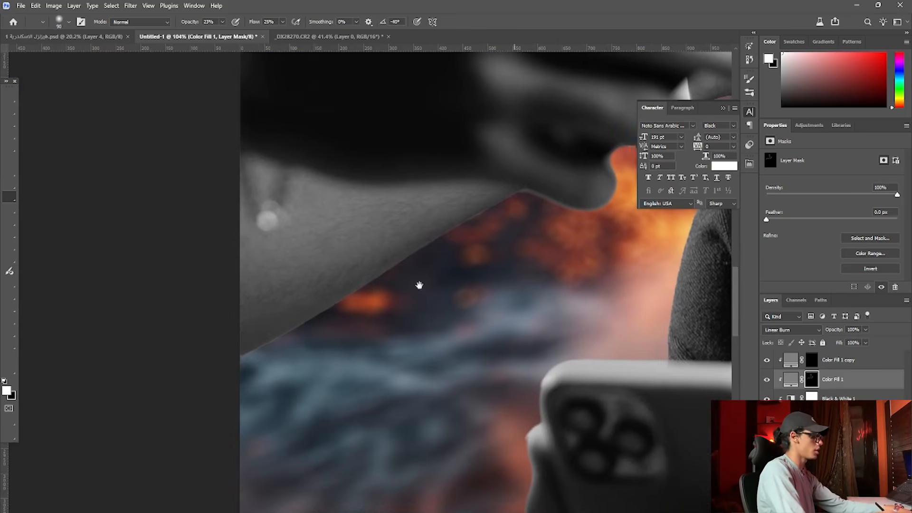
{"action": "key", "text": "bracketright"}
{"action": "key", "text": "bracketright"}
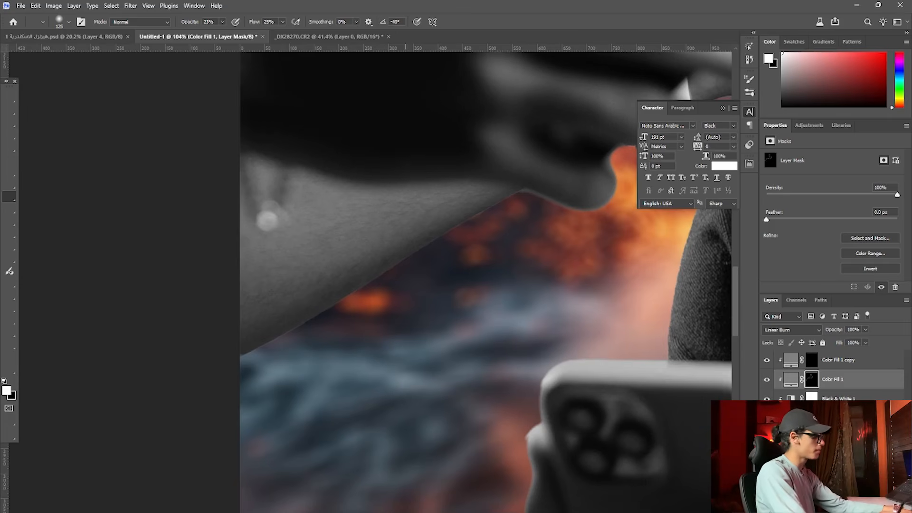
{"action": "key", "text": "bracketright"}
{"action": "key", "text": "bracketright"}
{"action": "key", "text": "bracketright"}
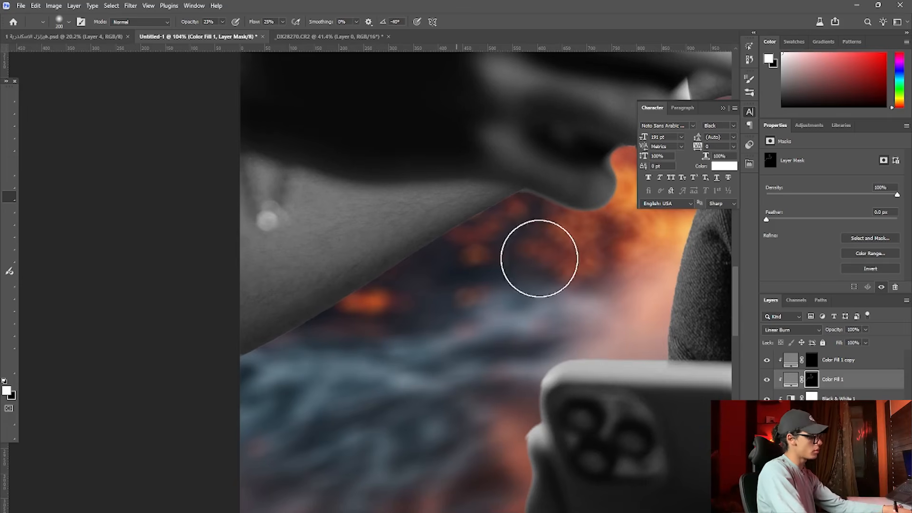
- Darken the wrist, forearm and elbow below the lower blurred hand with brush sizes of 125 and 175
{"action": "left_click_drag", "start_coordinate": [539, 259], "coordinate": [204, 283]}
{"action": "mouse_move", "coordinate": [422, 380]}
{"action": "left_mouse_down"}
{"action": "mouse_move", "coordinate": [391, 152]}
{"action": "mouse_move", "coordinate": [433, 118]}
{"action": "left_mouse_up"}
{"action": "left_click_drag", "start_coordinate": [266, 407], "coordinate": [299, 202]}
{"action": "key", "text": "bracketleft"}
{"action": "key", "text": "bracketleft"}
{"action": "key", "text": "bracketleft"}
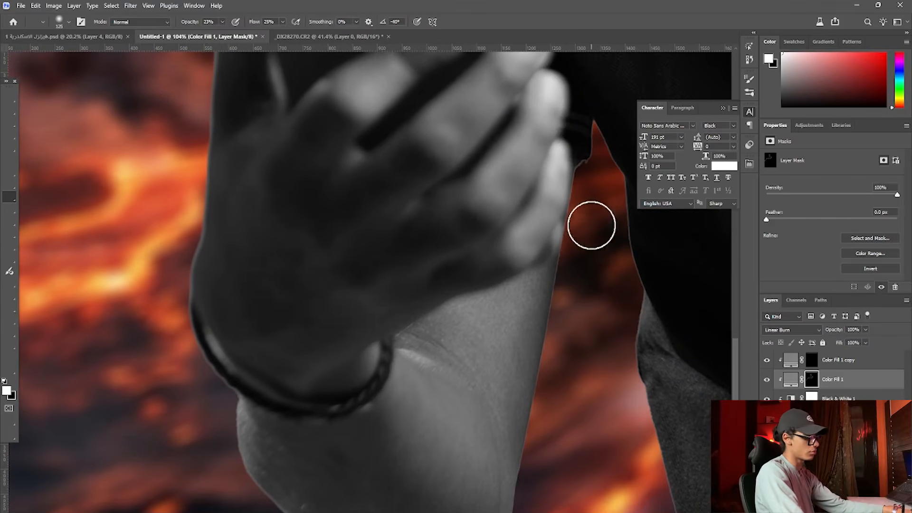
{"action": "left_click_drag", "start_coordinate": [554, 332], "coordinate": [572, 158]}
{"action": "key", "text": "bracketright"}
{"action": "key", "text": "bracketright"}
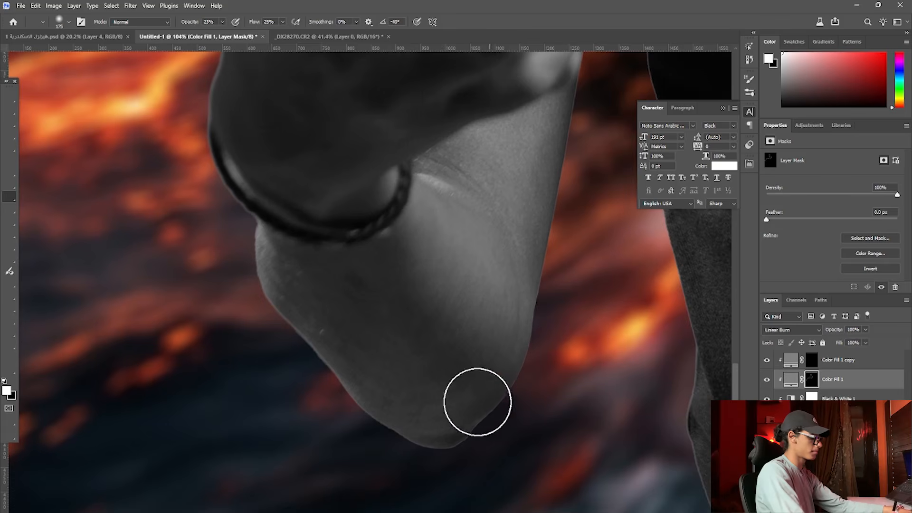
- Darken the elbow's lower edge, then burn the shadowed thumb edge beside the lower black phone with a 60-size brush
{"action": "left_click_drag", "start_coordinate": [391, 425], "coordinate": [438, 493]}
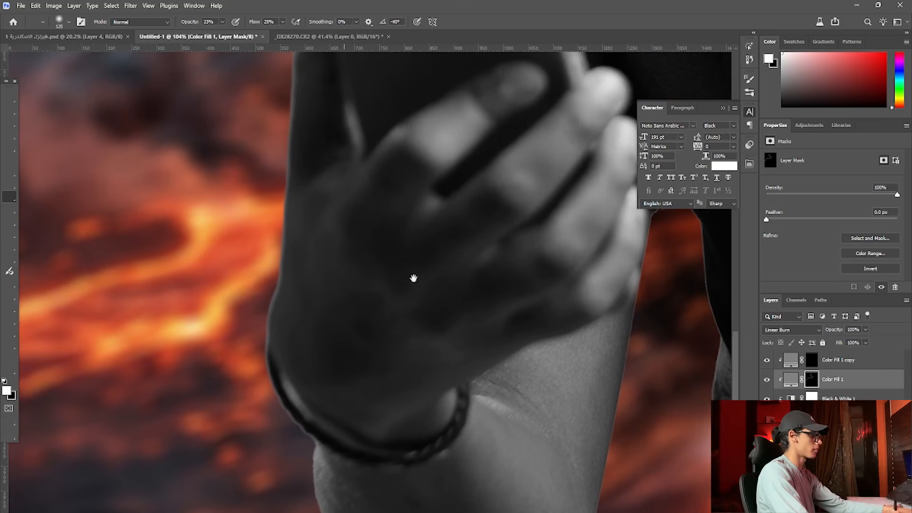
{"action": "left_click_drag", "start_coordinate": [413, 278], "coordinate": [411, 272]}
{"action": "key", "text": "bracketleft"}
{"action": "key", "text": "bracketleft"}
{"action": "key", "text": "bracketleft"}
{"action": "key", "text": "bracketleft"}
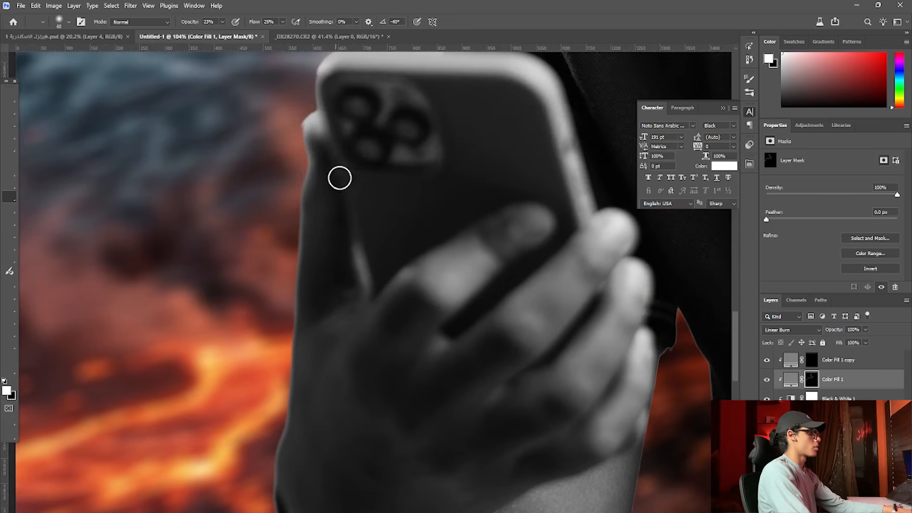
- Burn the shadows between the fingers and across the palm of the lower hand holding the grey phone over the shirt
{"action": "left_click_drag", "start_coordinate": [441, 264], "coordinate": [190, 186]}
{"action": "left_click_drag", "start_coordinate": [490, 267], "coordinate": [304, 228]}
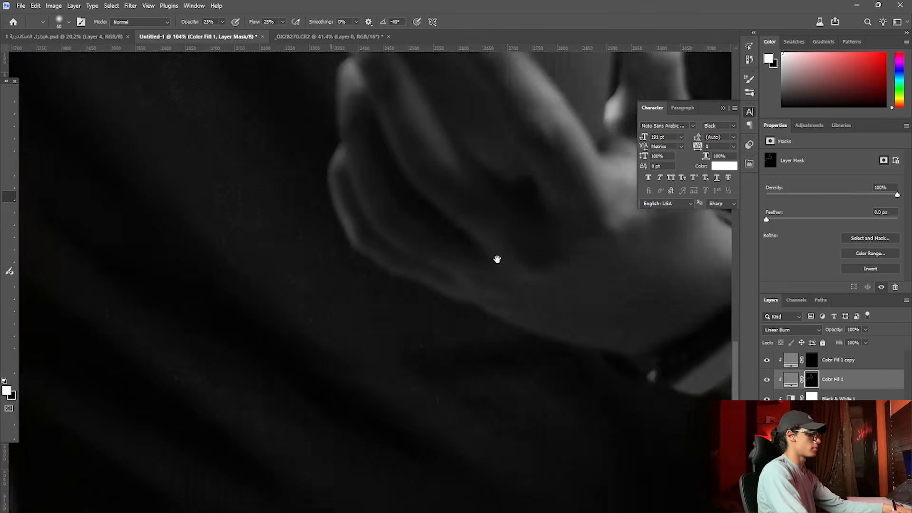
{"action": "mouse_move", "coordinate": [294, 123]}
{"action": "left_mouse_down"}
{"action": "mouse_move", "coordinate": [359, 357]}
{"action": "mouse_move", "coordinate": [293, 352]}
{"action": "left_mouse_up"}
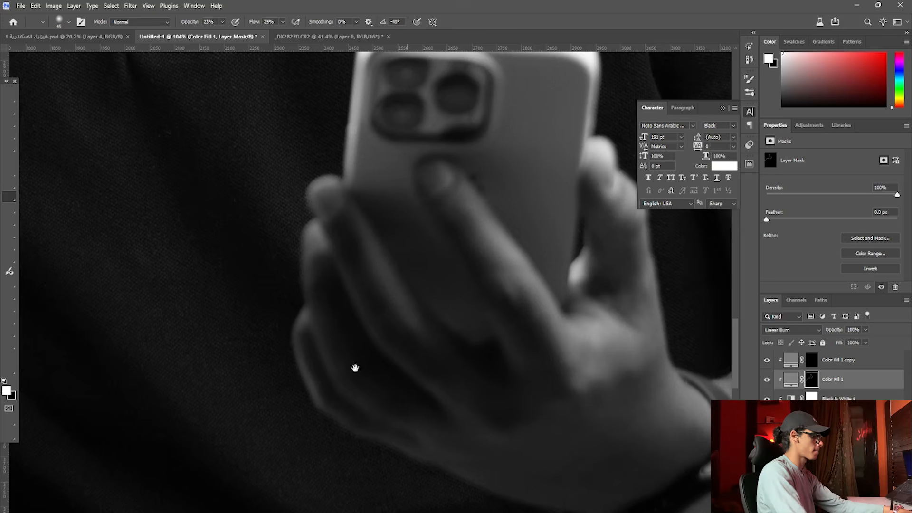
{"action": "left_click_drag", "start_coordinate": [355, 367], "coordinate": [186, 263]}
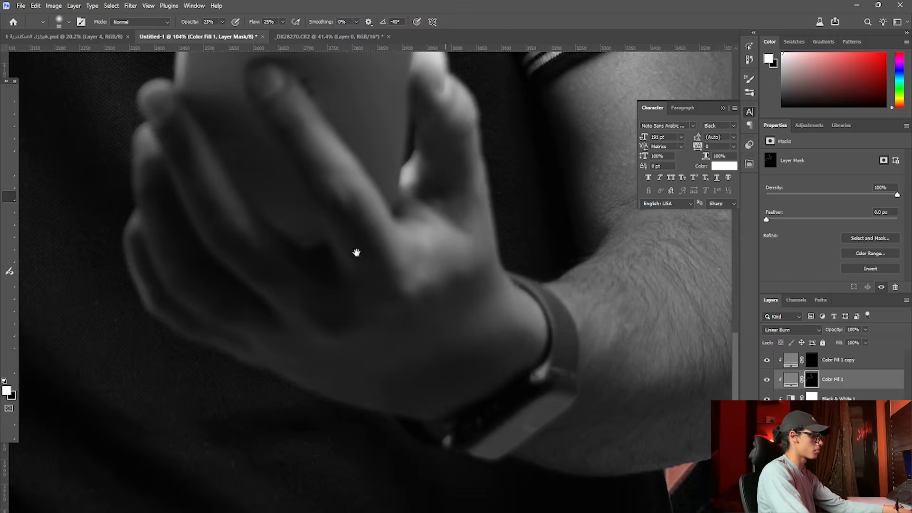
{"action": "mouse_move", "coordinate": [587, 212]}
{"action": "left_mouse_down"}
{"action": "mouse_move", "coordinate": [384, 208]}
{"action": "mouse_move", "coordinate": [377, 222]}
{"action": "left_mouse_up"}
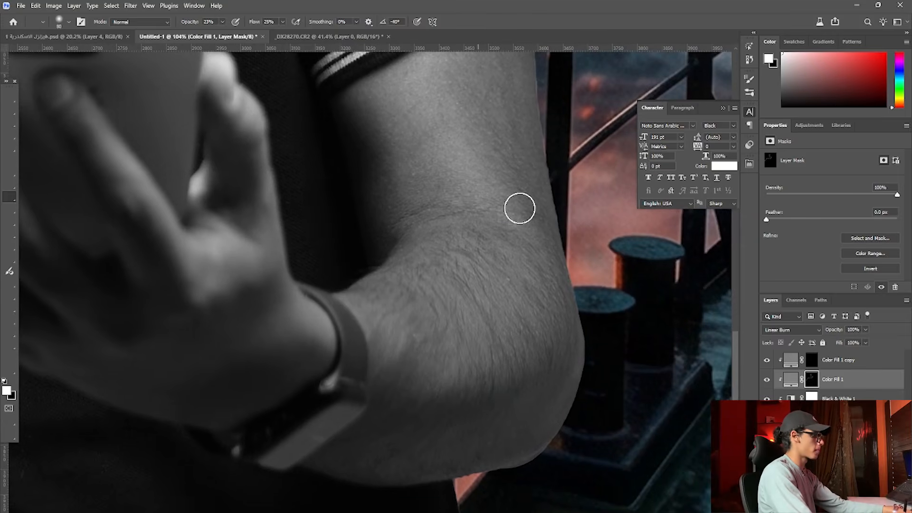
- Darken the underside of the forearm beside the watch and around the elbow with brush sizes of 150 and 125
{"action": "key", "text": "bracketright"}
{"action": "key", "text": "bracketright"}
{"action": "key", "text": "bracketright"}
{"action": "key", "text": "bracketright"}
{"action": "key", "text": "bracketright"}
{"action": "key", "text": "bracketright"}
{"action": "key", "text": "bracketright"}
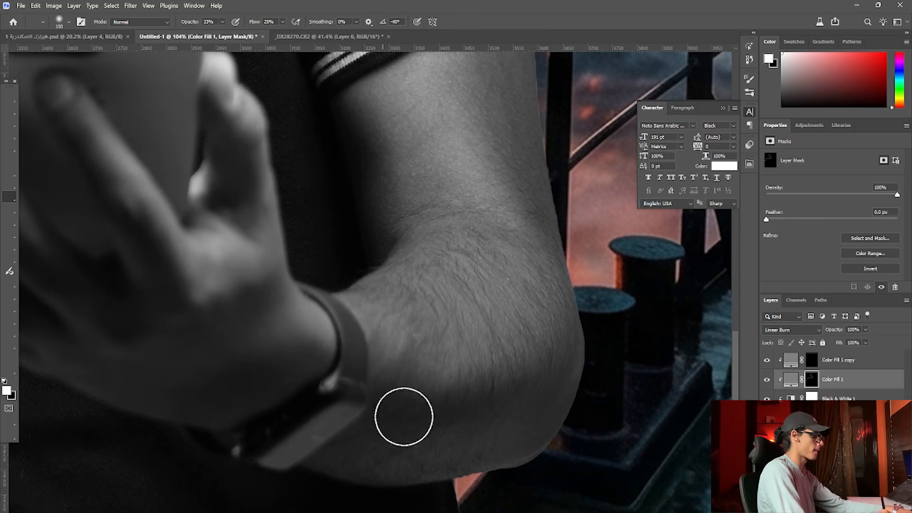
{"action": "left_click_drag", "start_coordinate": [404, 417], "coordinate": [494, 423]}
{"action": "key", "text": "bracketleft"}
- Darken the shadowed underside of the bracelet-wearing hand and both outstretched forearms, using brush sizes of 80 to 125
{"action": "left_click_drag", "start_coordinate": [535, 235], "coordinate": [451, 473]}
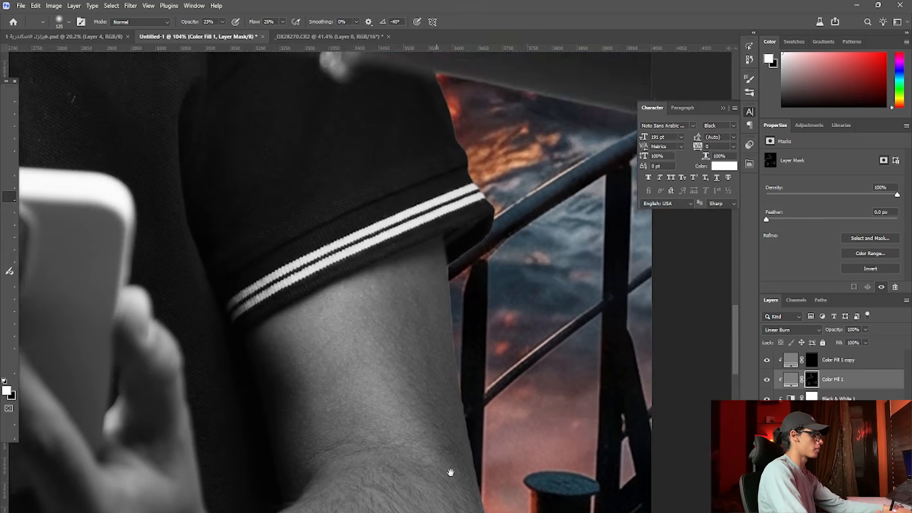
{"action": "left_click_drag", "start_coordinate": [266, 143], "coordinate": [436, 386]}
{"action": "left_click_drag", "start_coordinate": [320, 323], "coordinate": [254, 260]}
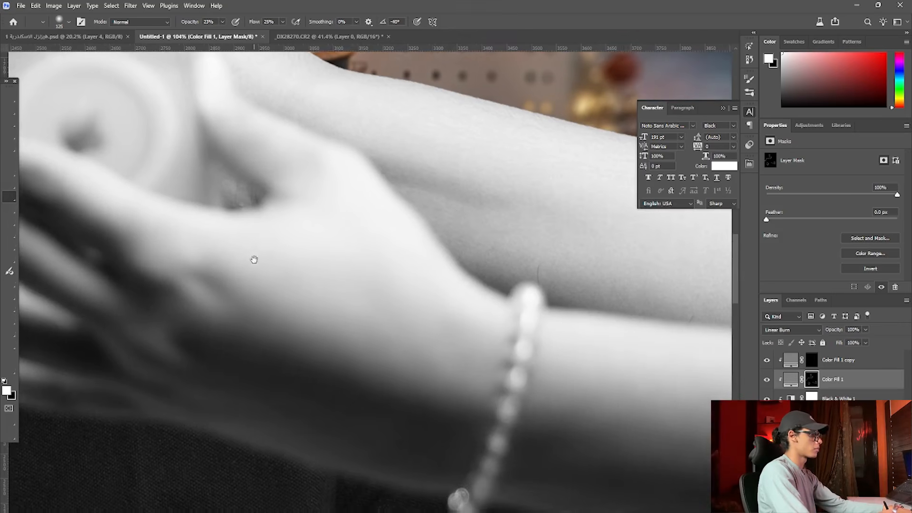
{"action": "key", "text": "bracketleft"}
{"action": "key", "text": "bracketleft"}
{"action": "key", "text": "bracketleft"}
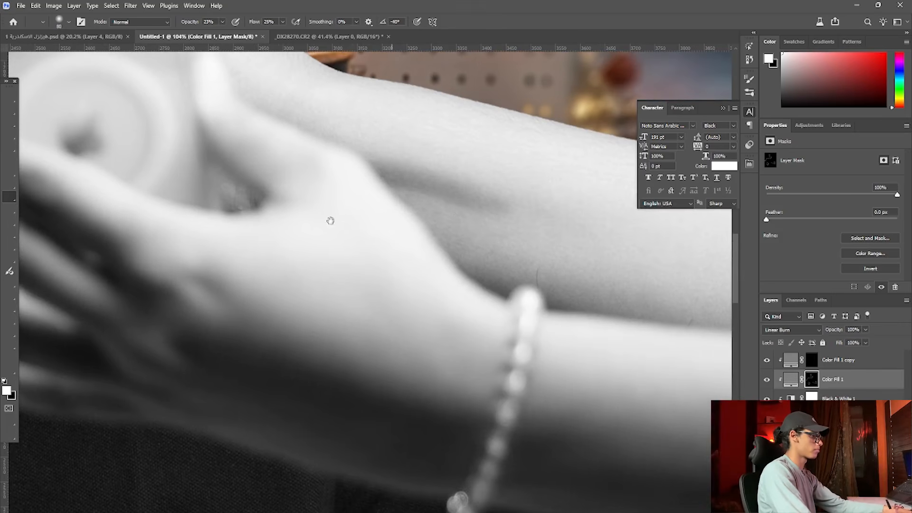
{"action": "left_click_drag", "start_coordinate": [331, 220], "coordinate": [301, 212]}
{"action": "key", "text": "bracketright"}
{"action": "key", "text": "bracketright"}
{"action": "key", "text": "bracketright"}
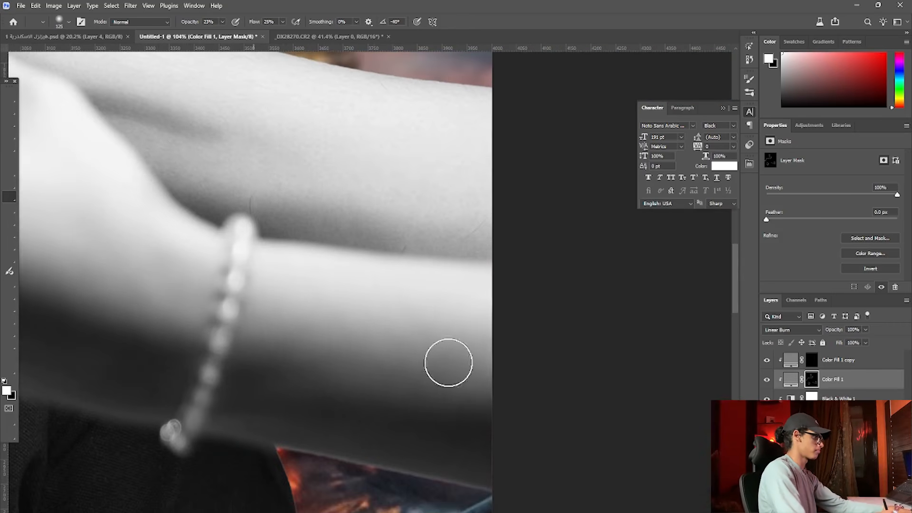
{"action": "mouse_move", "coordinate": [383, 438]}
{"action": "left_mouse_down"}
{"action": "mouse_move", "coordinate": [607, 438]}
{"action": "mouse_move", "coordinate": [615, 446]}
{"action": "left_mouse_up"}
- Burn the gaps between the fingers and the lower palm edge of the hand holding the white phone, reducing the brush to 60 and below
{"action": "key", "text": "bracketleft"}
{"action": "key", "text": "bracketleft"}
{"action": "key", "text": "bracketleft"}
{"action": "key", "text": "bracketleft"}
{"action": "key", "text": "bracketleft"}
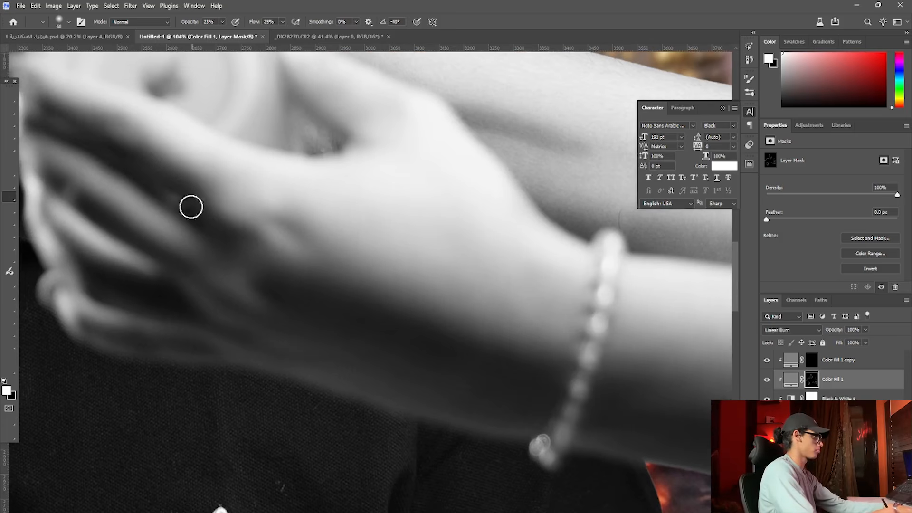
{"action": "left_click_drag", "start_coordinate": [342, 142], "coordinate": [285, 76]}
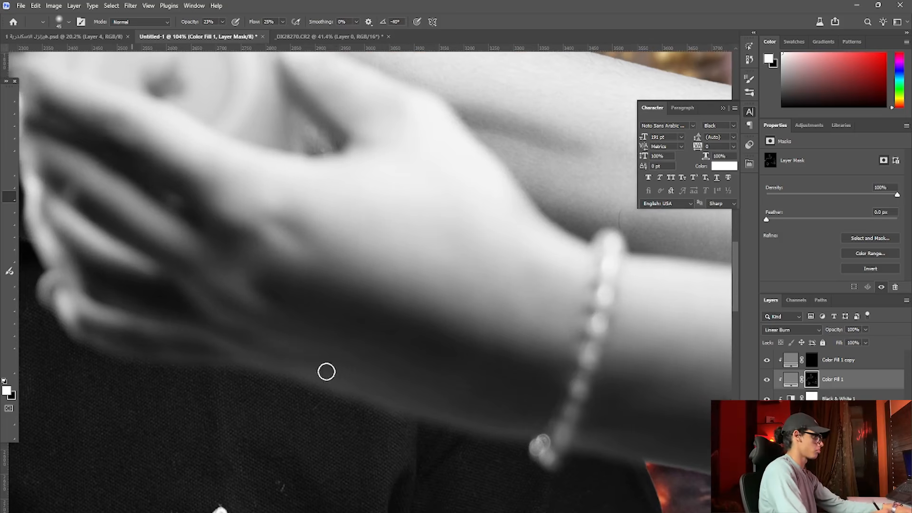
{"action": "mouse_move", "coordinate": [285, 378]}
{"action": "left_mouse_down"}
{"action": "mouse_move", "coordinate": [386, 475]}
{"action": "mouse_move", "coordinate": [426, 473]}
{"action": "left_mouse_up"}
{"action": "left_click_drag", "start_coordinate": [362, 400], "coordinate": [404, 405]}
{"action": "scroll", "coordinate": [405, 404], "scroll_direction": "down", "scroll_amount": 3}
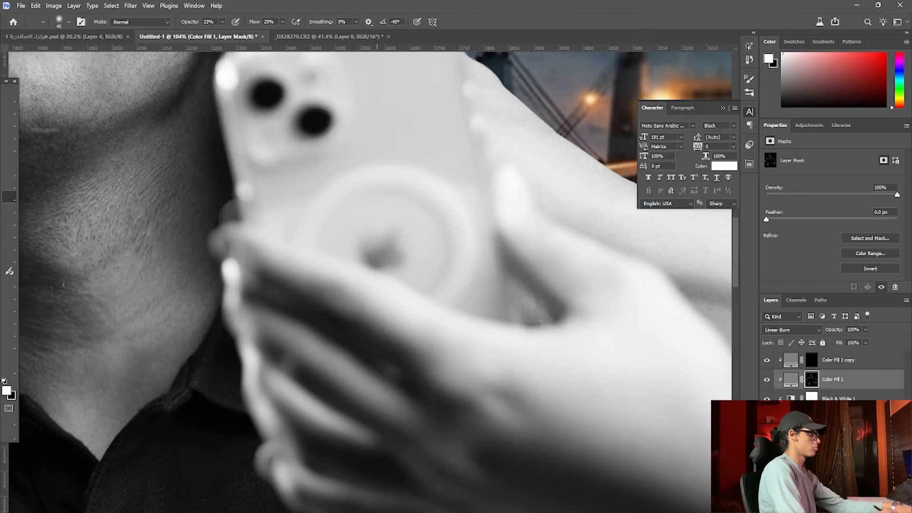
{"action": "scroll", "coordinate": [379, 307], "scroll_direction": "down", "scroll_amount": 5}
{"action": "scroll", "coordinate": [392, 248], "scroll_direction": "down", "scroll_amount": 4}
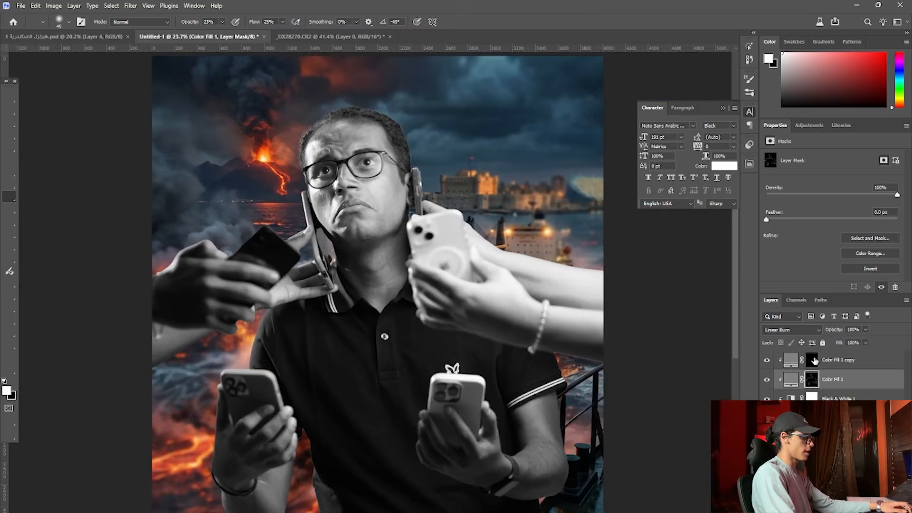
- Target the Color Fill 1 copy layer mask and brighten the highlights on the nose, beneath the glasses and on the cheek
{"action": "left_click", "coordinate": [814, 361]}
{"action": "scroll", "coordinate": [326, 186], "scroll_direction": "up", "scroll_amount": 6}
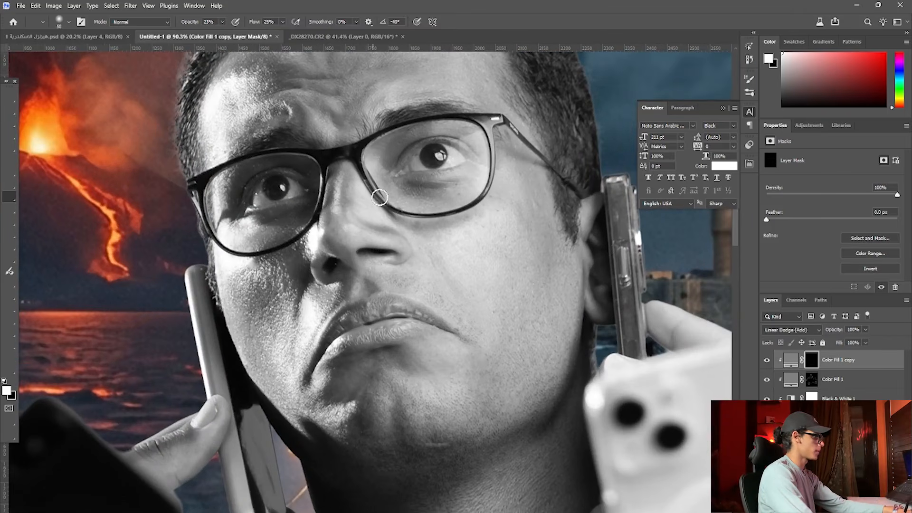
{"action": "left_click_drag", "start_coordinate": [381, 192], "coordinate": [414, 208]}
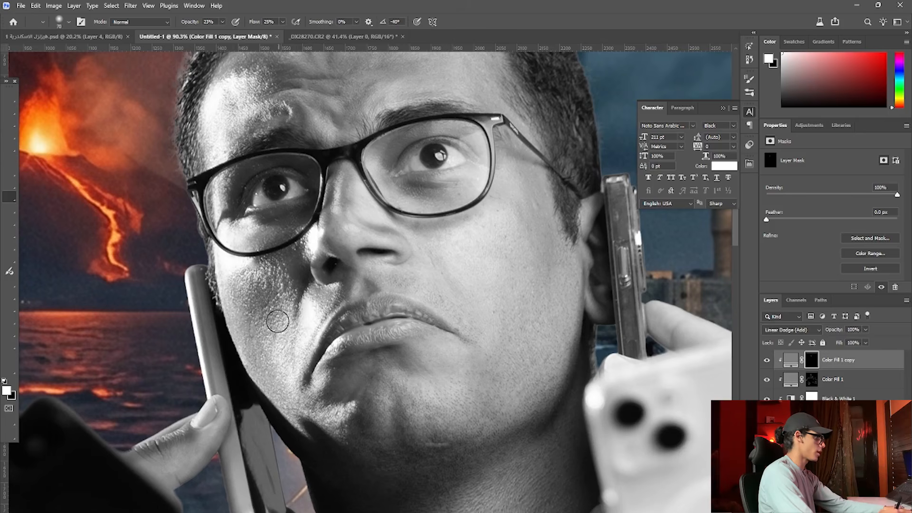
{"action": "key", "text": "bracketleft"}
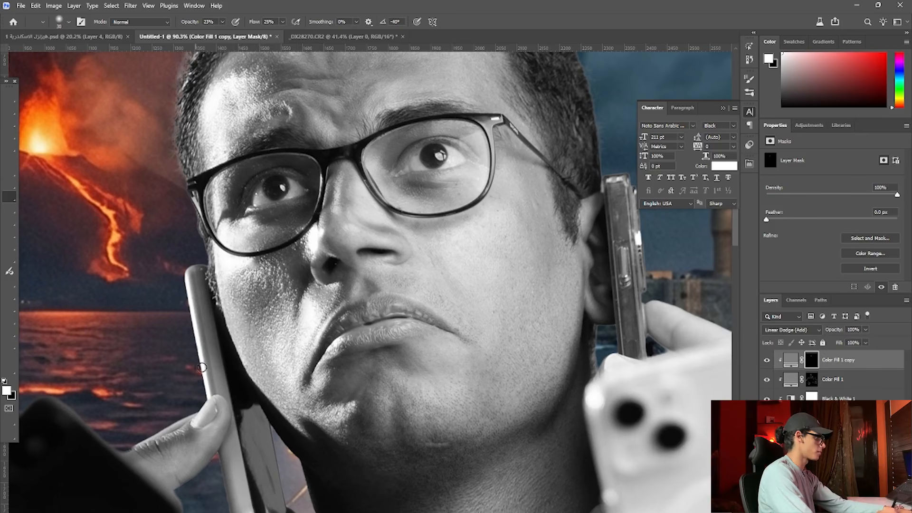
- Dodge the temple and forehead wrinkles on the volcano side of the face, reducing the brush from 90 to 70 and smaller
{"action": "key", "text": "bracketright"}
{"action": "key", "text": "bracketright"}
{"action": "key", "text": "bracketright"}
{"action": "key", "text": "bracketright"}
{"action": "key", "text": "bracketright"}
{"action": "key", "text": "bracketright"}
{"action": "key", "text": "bracketright"}
{"action": "key", "text": "bracketright"}
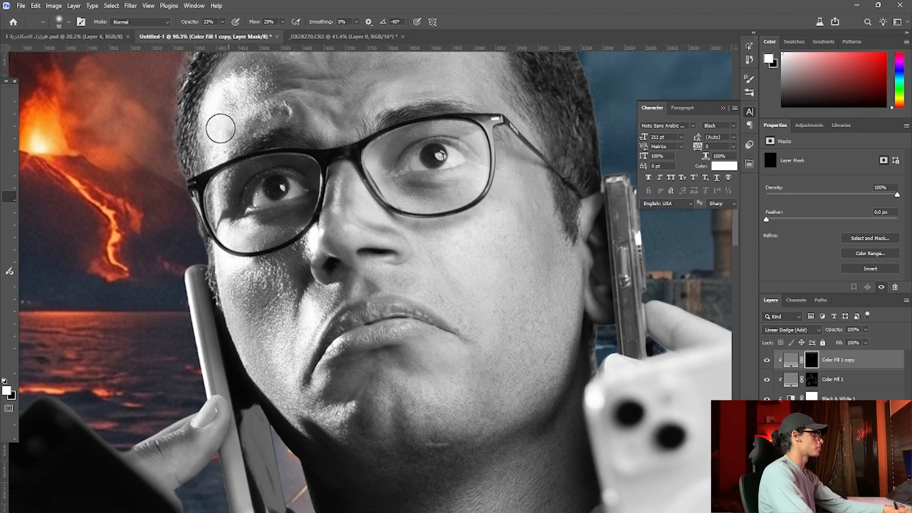
{"action": "mouse_move", "coordinate": [296, 66]}
{"action": "left_mouse_down"}
{"action": "mouse_move", "coordinate": [258, 147]}
{"action": "mouse_move", "coordinate": [254, 202]}
{"action": "left_mouse_up"}
{"action": "key", "text": "bracketleft"}
{"action": "key", "text": "bracketleft"}
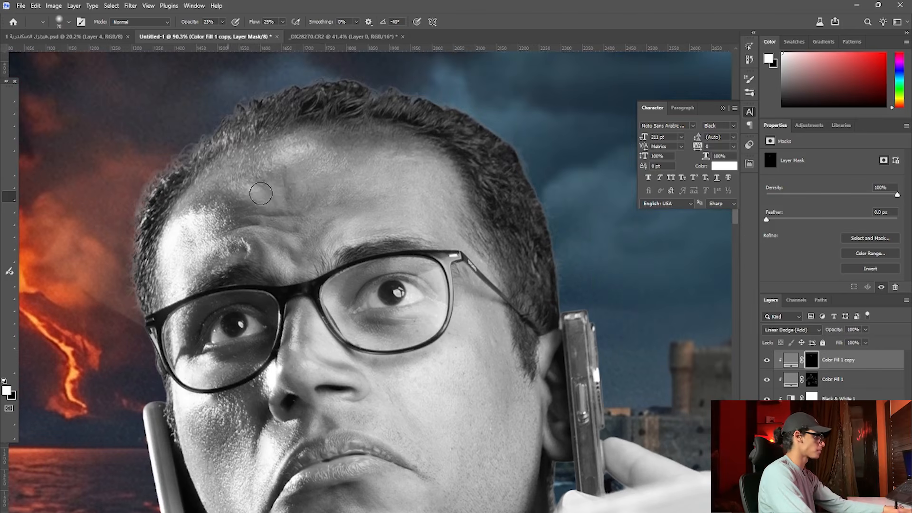
{"action": "key", "text": "bracketleft"}
{"action": "key", "text": "bracketleft"}
{"action": "key", "text": "bracketleft"}
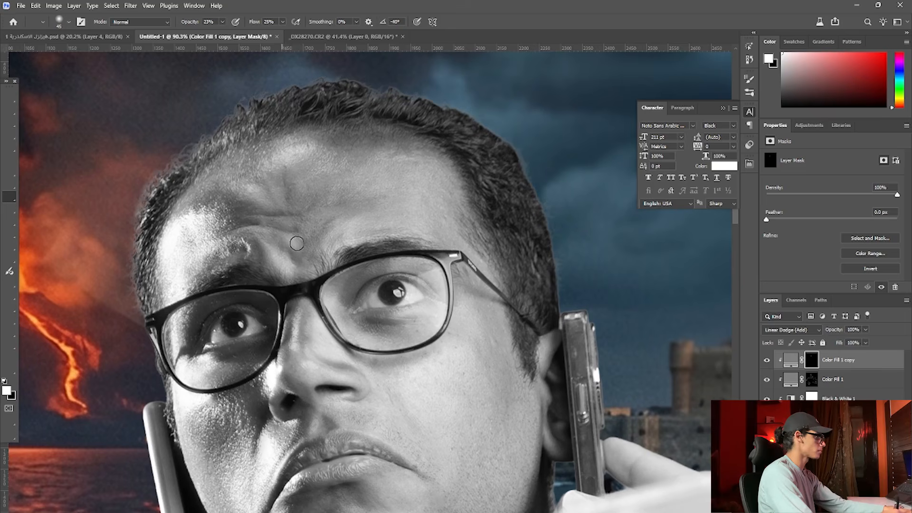
- Brighten the smooth half of the forehead above the raised eyebrow with brush sizes of 80 and 90
{"action": "key", "text": "bracketright"}
{"action": "key", "text": "bracketright"}
{"action": "key", "text": "bracketright"}
{"action": "key", "text": "bracketright"}
{"action": "left_click_drag", "start_coordinate": [380, 162], "coordinate": [358, 204]}
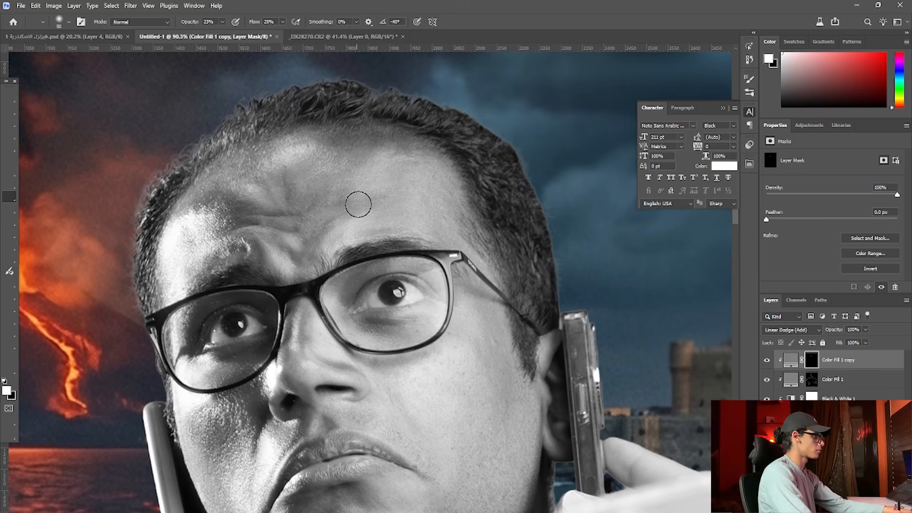
{"action": "key", "text": "bracketright"}
{"action": "left_click_drag", "start_coordinate": [446, 227], "coordinate": [434, 212]}
- Dodge the broad cheek and jawline with brush sizes of 90 and 70, and the ear with a 25 brush
{"action": "left_click_drag", "start_coordinate": [484, 332], "coordinate": [442, 214]}
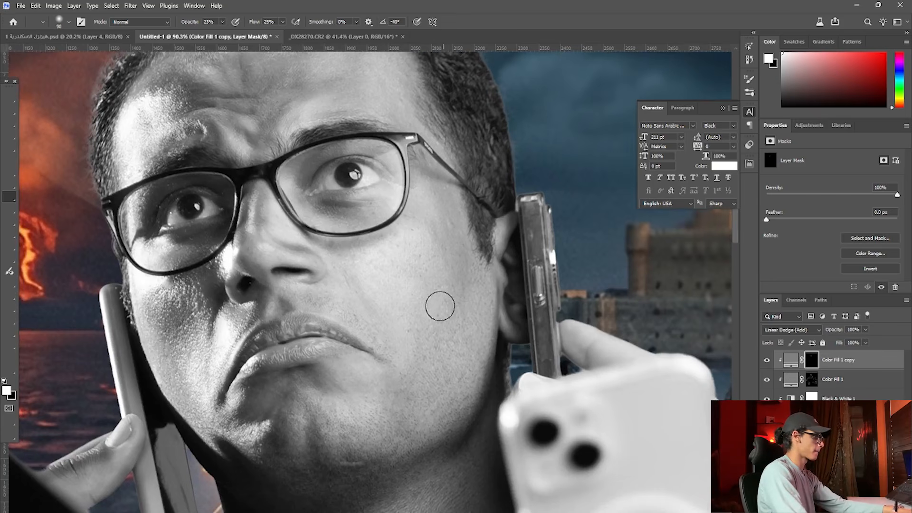
{"action": "key", "text": "bracketleft"}
{"action": "key", "text": "bracketleft"}
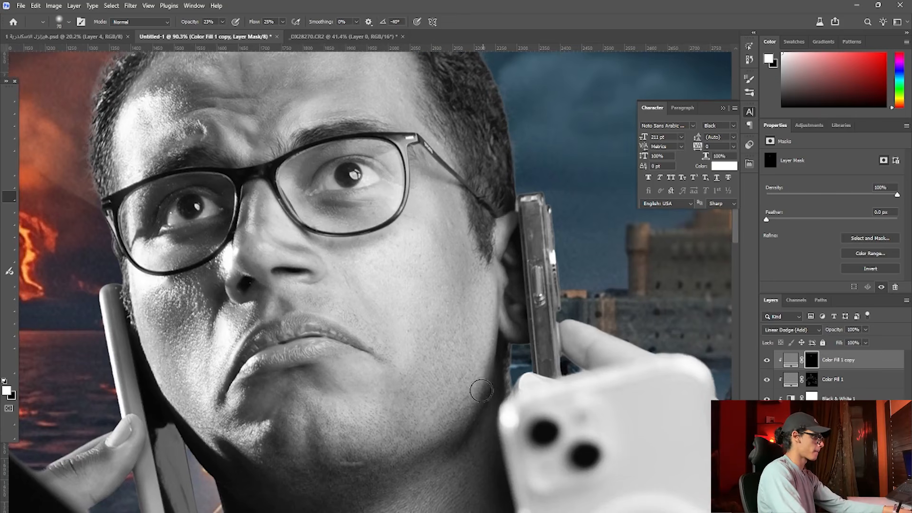
{"action": "key", "text": "bracketleft"}
{"action": "key", "text": "bracketleft"}
{"action": "key", "text": "bracketleft"}
{"action": "key", "text": "bracketleft"}
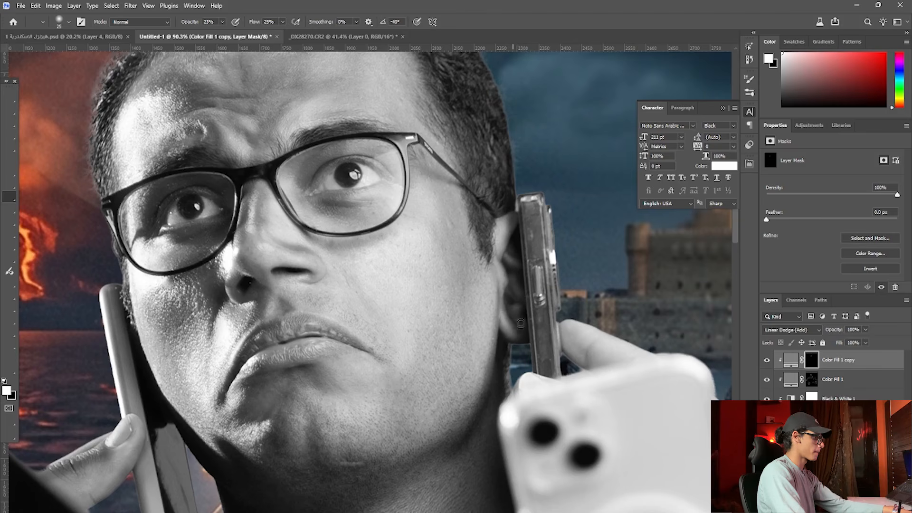
- Brighten the side of the neck below the jaw near the white phone, enlarging the brush to 175
{"action": "left_click_drag", "start_coordinate": [478, 397], "coordinate": [447, 258]}
{"action": "key", "text": "bracketright"}
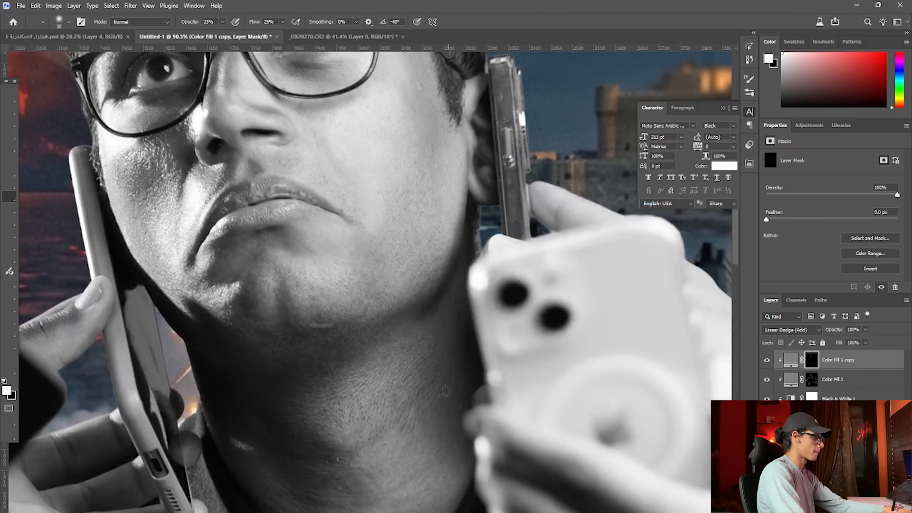
{"action": "key", "text": "bracketright"}
{"action": "key", "text": "bracketright"}
{"action": "key", "text": "bracketright"}
{"action": "key", "text": "bracketright"}
{"action": "key", "text": "bracketright"}
{"action": "key", "text": "bracketright"}
{"action": "mouse_move", "coordinate": [434, 442]}
{"action": "left_mouse_down"}
{"action": "mouse_move", "coordinate": [393, 392]}
{"action": "mouse_move", "coordinate": [419, 468]}
{"action": "left_mouse_up"}
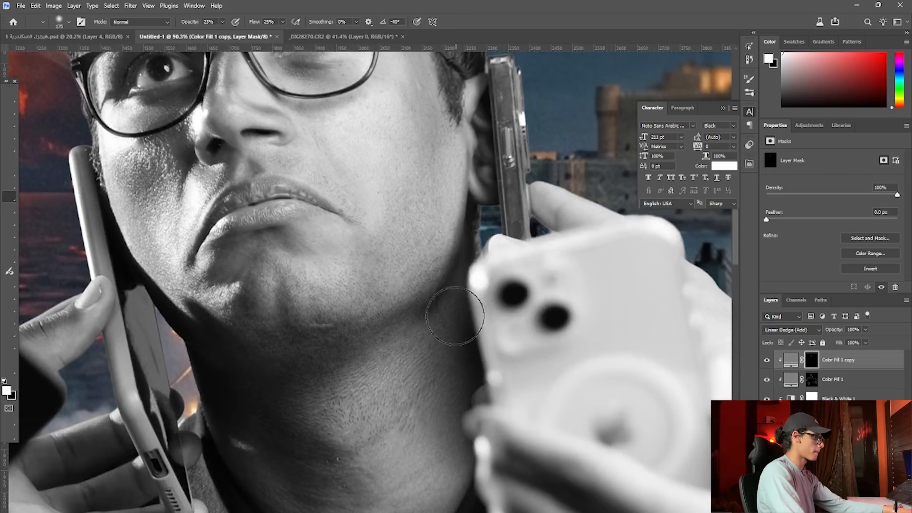
- Dodge the lower neck and the skin in the collar opening with the brush size reduced to 80
{"action": "key", "text": "bracketleft"}
{"action": "key", "text": "bracketleft"}
{"action": "key", "text": "bracketleft"}
{"action": "key", "text": "bracketleft"}
{"action": "key", "text": "bracketleft"}
{"action": "key", "text": "bracketleft"}
{"action": "key", "text": "bracketleft"}
{"action": "key", "text": "bracketleft"}
{"action": "left_click_drag", "start_coordinate": [425, 344], "coordinate": [437, 250]}
{"action": "key", "text": "bracketright"}
{"action": "key", "text": "bracketright"}
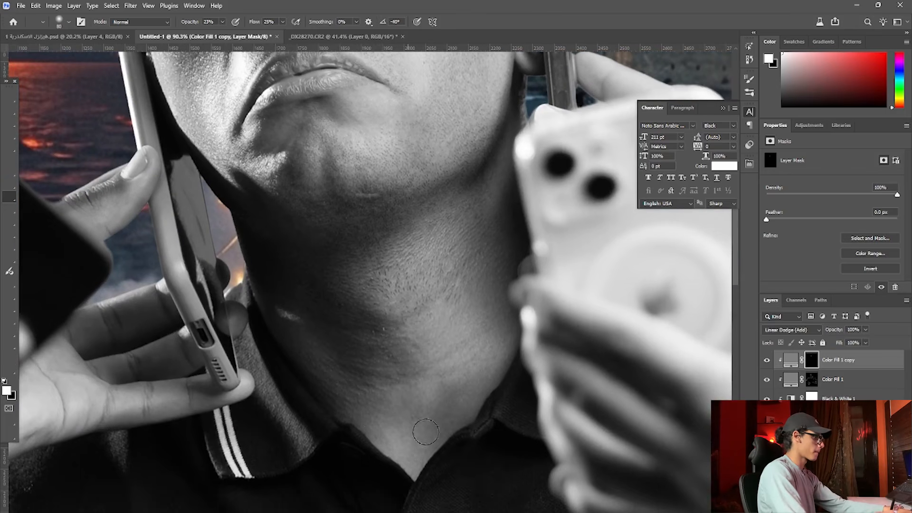
{"action": "left_click_drag", "start_coordinate": [378, 420], "coordinate": [401, 444]}
{"action": "left_click_drag", "start_coordinate": [319, 343], "coordinate": [284, 317]}
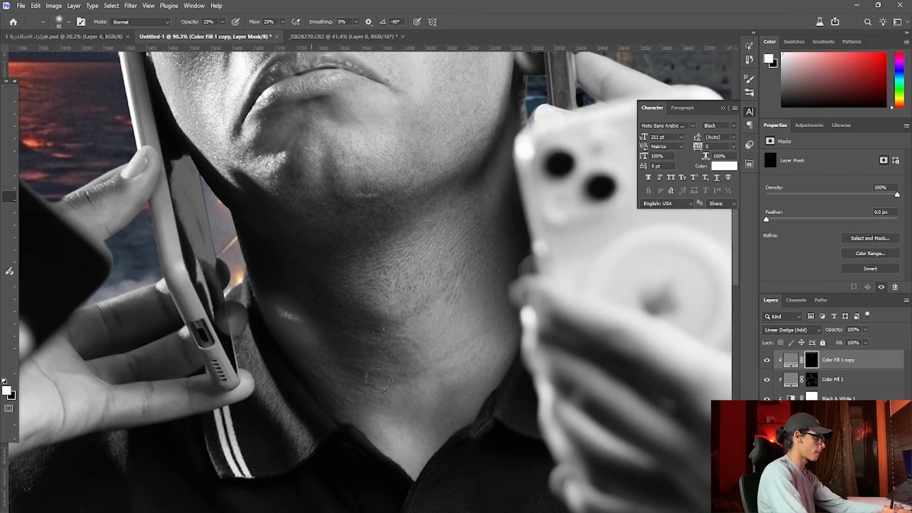
{"action": "left_click_drag", "start_coordinate": [352, 372], "coordinate": [269, 343]}
- Brighten the finger and forearm behind the white phone with a 70-size brush
{"action": "left_click_drag", "start_coordinate": [532, 335], "coordinate": [302, 498]}
{"action": "left_click_drag", "start_coordinate": [337, 245], "coordinate": [323, 249]}
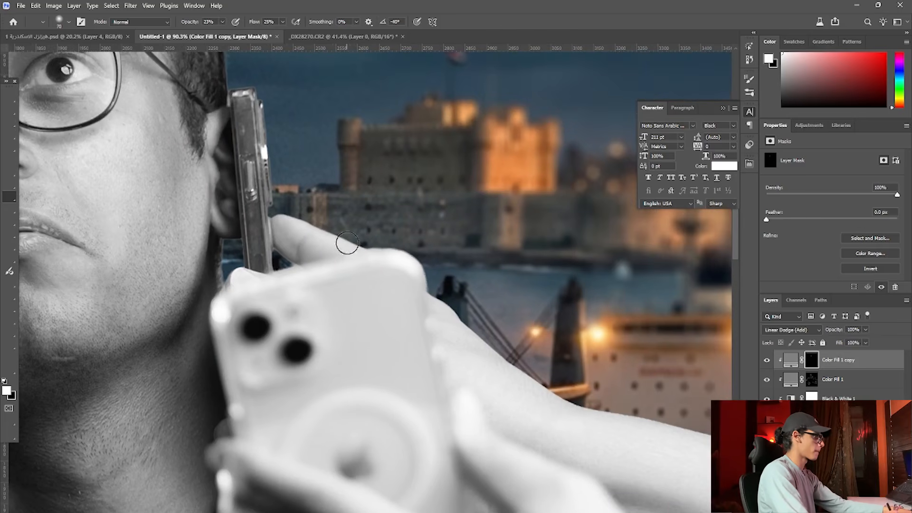
{"action": "left_click_drag", "start_coordinate": [447, 334], "coordinate": [603, 414]}
{"action": "left_click_drag", "start_coordinate": [482, 338], "coordinate": [622, 338]}
{"action": "left_click_drag", "start_coordinate": [256, 361], "coordinate": [423, 354]}
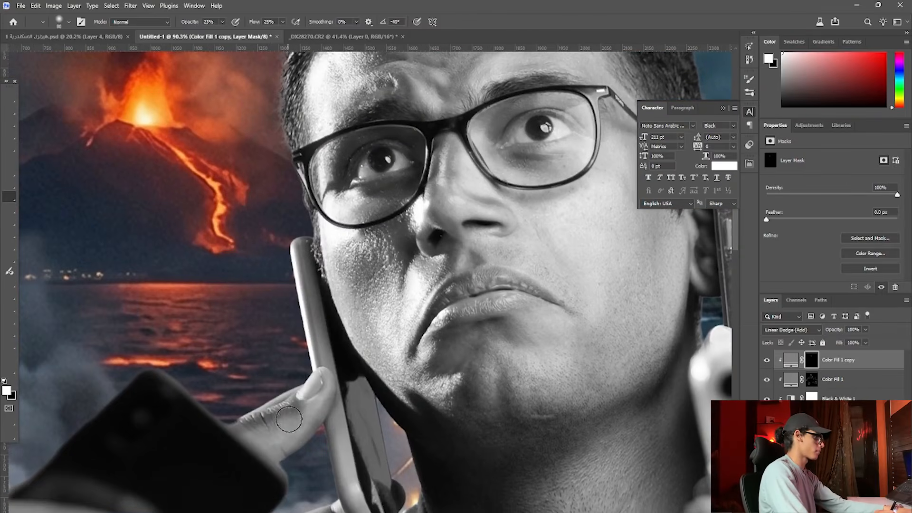
- Brighten the thumb, fingers and palm of the hand holding the phone to the ear with a 60-size brush
{"action": "left_click_drag", "start_coordinate": [282, 464], "coordinate": [322, 266]}
{"action": "left_click_drag", "start_coordinate": [374, 314], "coordinate": [309, 325]}
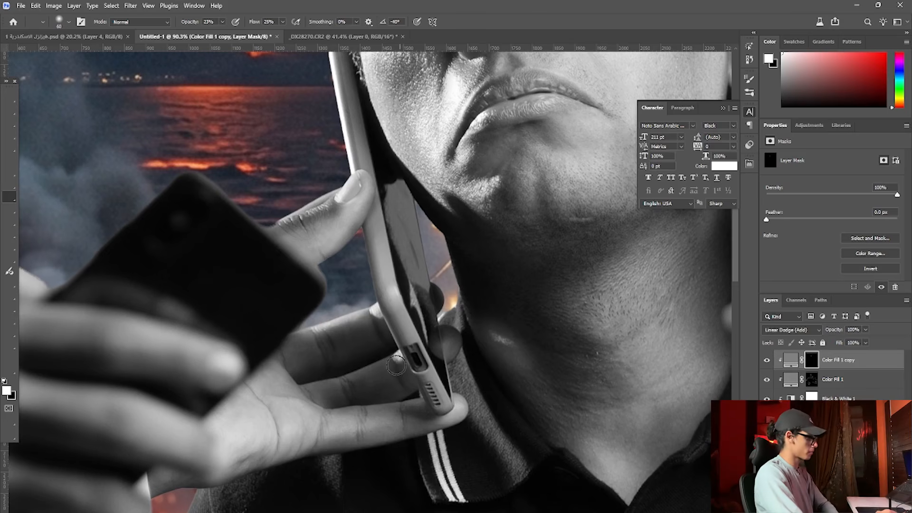
{"action": "mouse_move", "coordinate": [463, 405]}
{"action": "left_mouse_down"}
{"action": "mouse_move", "coordinate": [439, 427]}
{"action": "mouse_move", "coordinate": [386, 431]}
{"action": "mouse_move", "coordinate": [388, 416]}
{"action": "mouse_move", "coordinate": [359, 417]}
{"action": "mouse_move", "coordinate": [385, 405]}
{"action": "left_mouse_up"}
{"action": "mouse_move", "coordinate": [531, 462]}
{"action": "left_mouse_down"}
{"action": "mouse_move", "coordinate": [468, 384]}
{"action": "mouse_move", "coordinate": [470, 323]}
{"action": "left_mouse_up"}
{"action": "left_click_drag", "start_coordinate": [363, 380], "coordinate": [532, 285]}
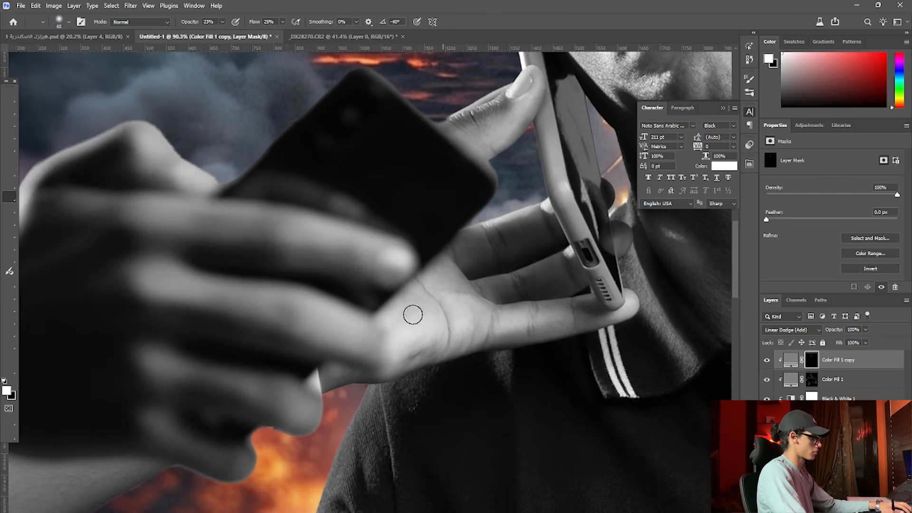
- Dodge the knuckles and fingers of the blurred hand holding the black phone with a 60-size brush
{"action": "left_click_drag", "start_coordinate": [220, 200], "coordinate": [392, 203]}
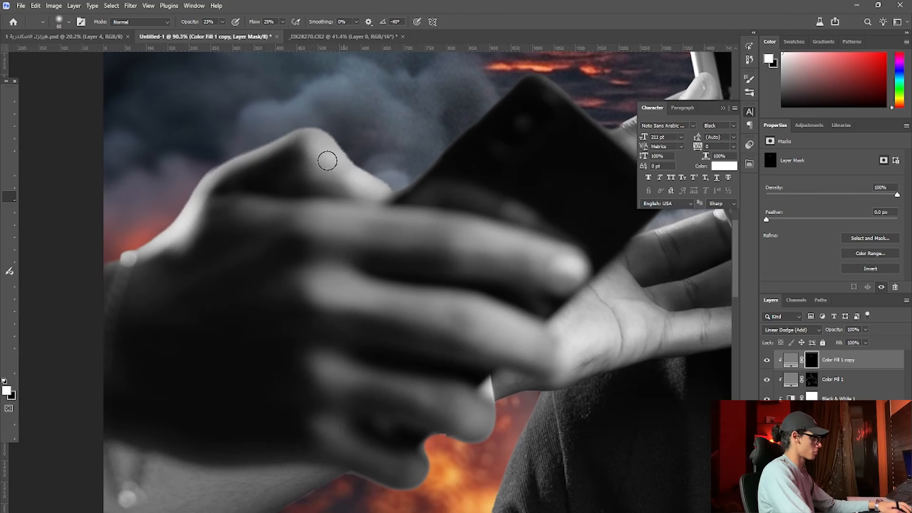
{"action": "mouse_move", "coordinate": [327, 160]}
{"action": "left_mouse_down"}
{"action": "mouse_move", "coordinate": [283, 136]}
{"action": "mouse_move", "coordinate": [267, 140]}
{"action": "mouse_move", "coordinate": [197, 196]}
{"action": "left_mouse_up"}
{"action": "mouse_move", "coordinate": [308, 291]}
{"action": "left_mouse_down"}
{"action": "mouse_move", "coordinate": [376, 295]}
{"action": "mouse_move", "coordinate": [551, 341]}
{"action": "left_mouse_up"}
{"action": "left_click_drag", "start_coordinate": [463, 233], "coordinate": [560, 279]}
{"action": "mouse_move", "coordinate": [501, 278]}
{"action": "left_mouse_down"}
{"action": "mouse_move", "coordinate": [515, 155]}
{"action": "mouse_move", "coordinate": [560, 80]}
{"action": "left_mouse_up"}
{"action": "mouse_move", "coordinate": [189, 352]}
{"action": "left_mouse_down"}
{"action": "mouse_move", "coordinate": [328, 282]}
{"action": "mouse_move", "coordinate": [299, 265]}
{"action": "mouse_move", "coordinate": [190, 297]}
{"action": "mouse_move", "coordinate": [229, 257]}
{"action": "left_mouse_up"}
{"action": "left_click_drag", "start_coordinate": [237, 383], "coordinate": [68, 352]}
{"action": "left_click_drag", "start_coordinate": [488, 322], "coordinate": [94, 362]}
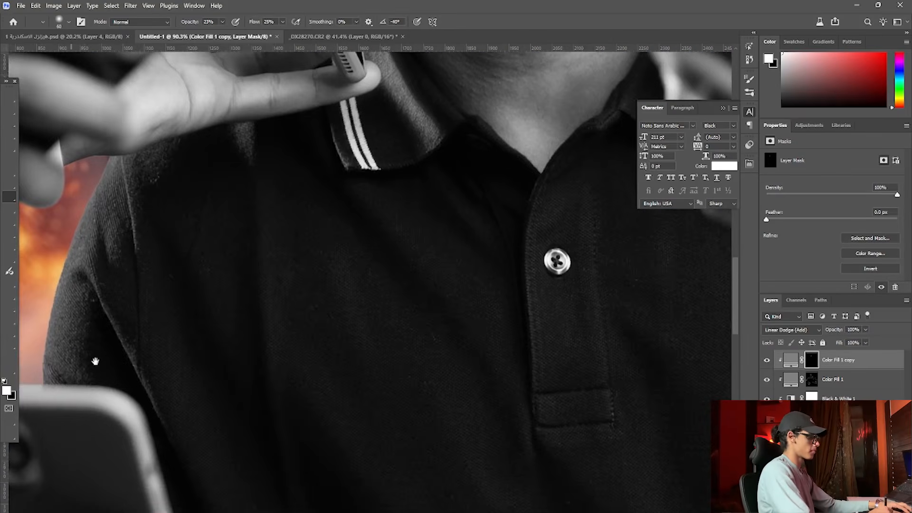
- Feather the Color Fill 1 copy layer mask by about 28 px to soften the painted highlights
{"action": "left_click_drag", "start_coordinate": [456, 287], "coordinate": [364, 407]}
{"action": "scroll", "coordinate": [368, 403], "scroll_direction": "down", "scroll_amount": 8}
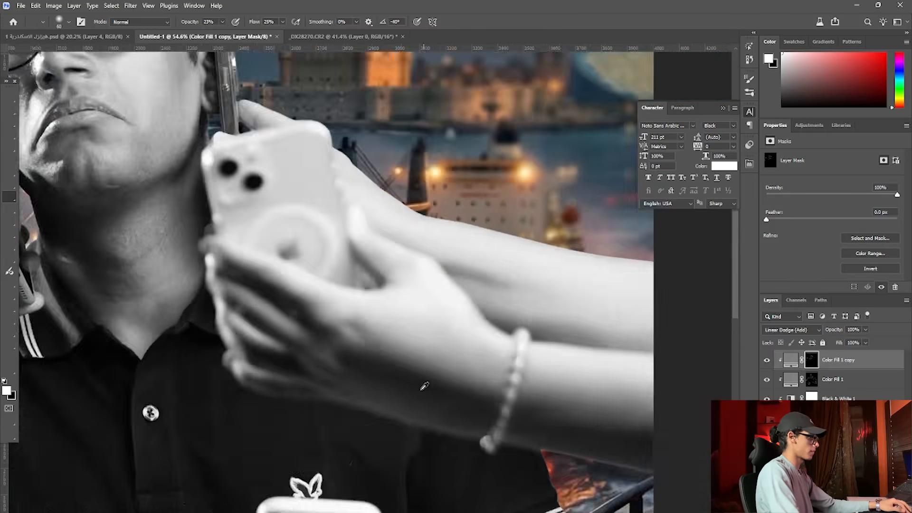
{"action": "scroll", "coordinate": [393, 281], "scroll_direction": "down", "scroll_amount": 7}
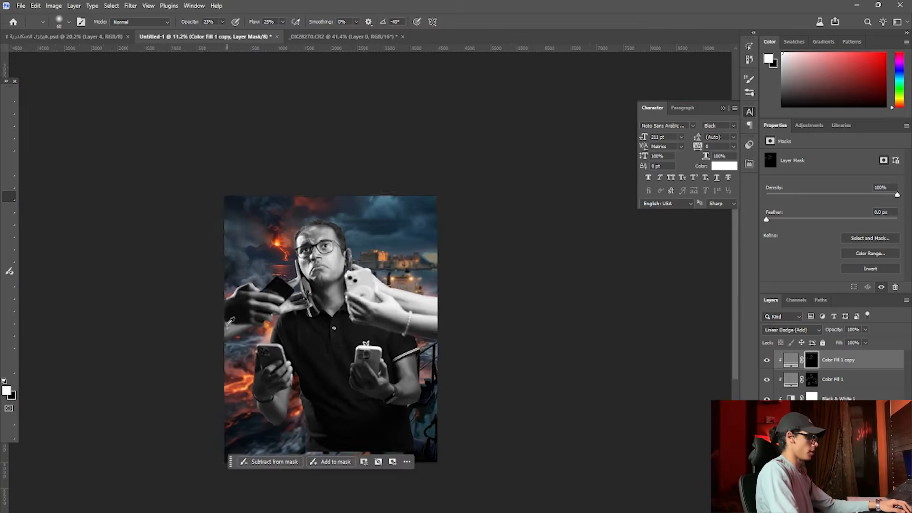
{"action": "scroll", "coordinate": [247, 325], "scroll_direction": "up", "scroll_amount": 5}
{"action": "scroll", "coordinate": [204, 230], "scroll_direction": "down", "scroll_amount": 1}
{"action": "scroll", "coordinate": [399, 264], "scroll_direction": "up", "scroll_amount": 2}
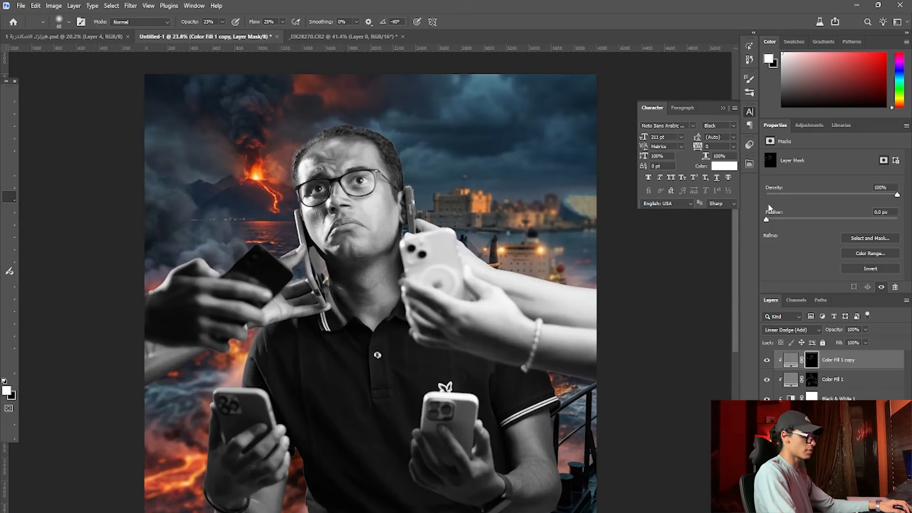
{"action": "left_click_drag", "start_coordinate": [800, 219], "coordinate": [827, 226]}
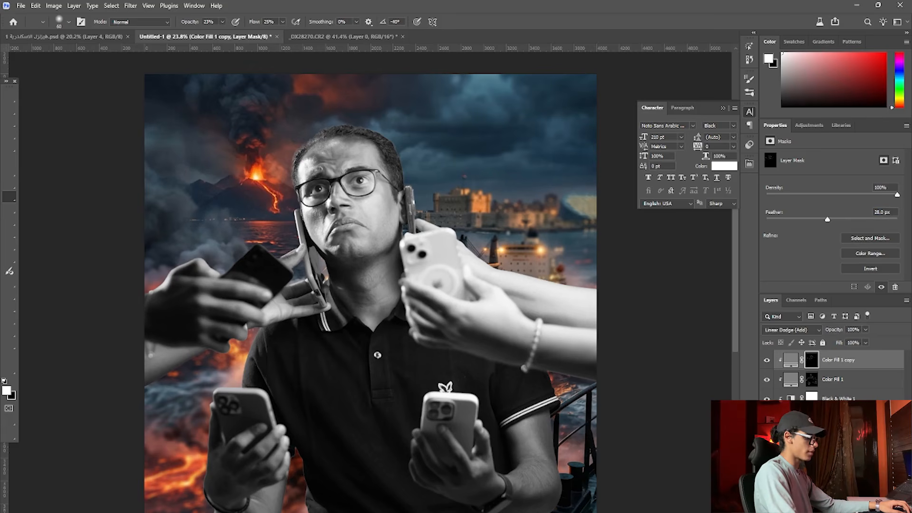
- Hide the Black & White 1 adjustment and feather the Color Fill 1 layer mask by about 14.4 px
{"action": "left_click", "coordinate": [766, 399]}
{"action": "scroll", "coordinate": [699, 342], "scroll_direction": "down", "scroll_amount": 1}
{"action": "left_click", "coordinate": [816, 382]}
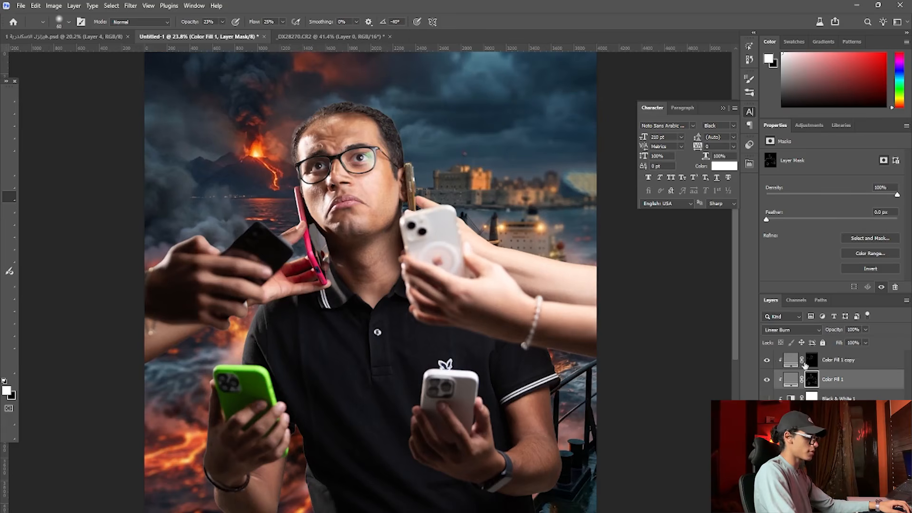
{"action": "left_click_drag", "start_coordinate": [834, 221], "coordinate": [869, 221]}
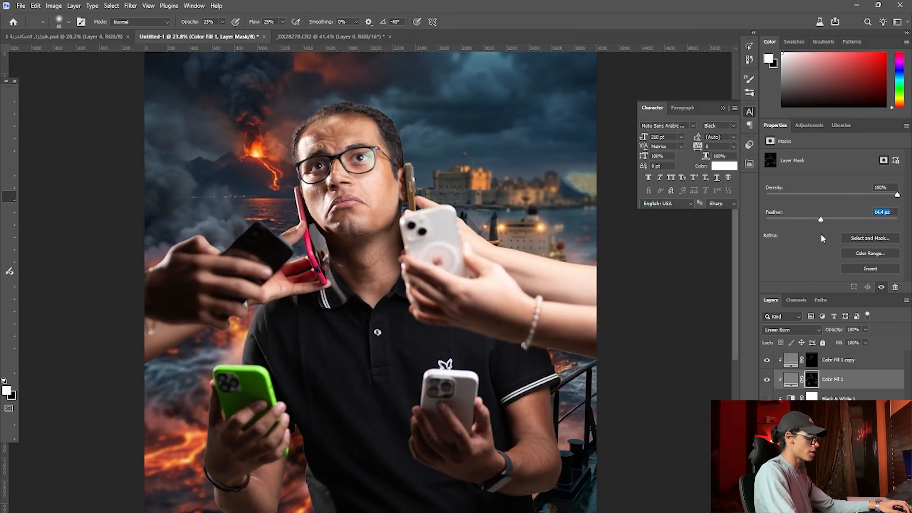
- Load the outline of portrait Layer 1 as a selection and narrow it to Shadows with Color Range
{"action": "left_click", "coordinate": [829, 419]}
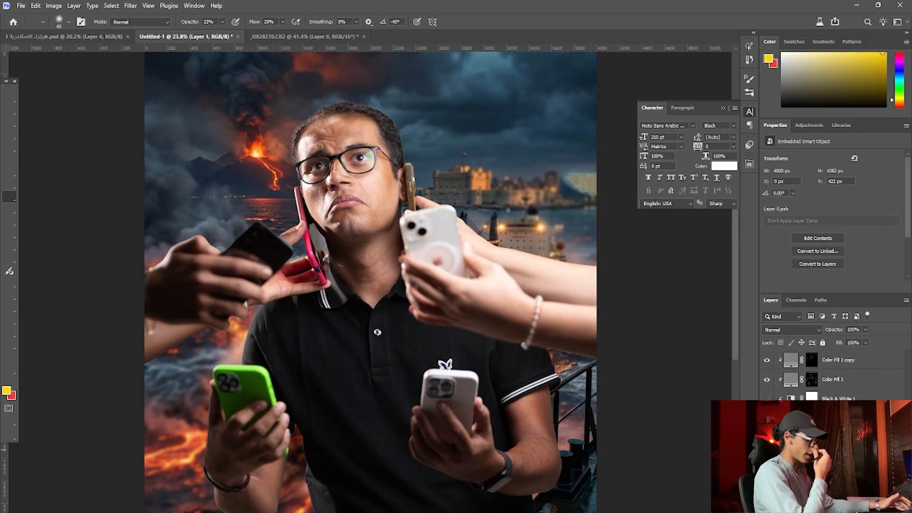
{"action": "left_click", "coordinate": [782, 419], "text": "ctrl"}
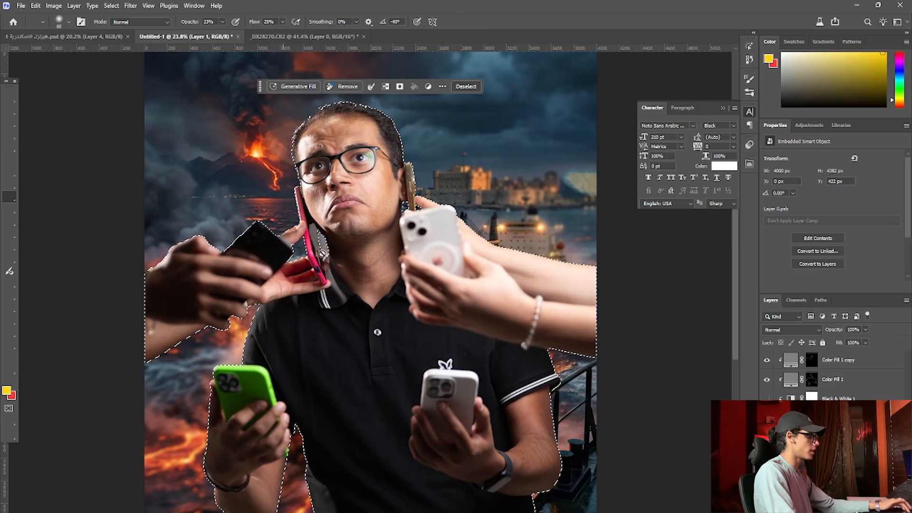
{"action": "left_click", "coordinate": [111, 6]}
{"action": "left_click", "coordinate": [131, 100]}
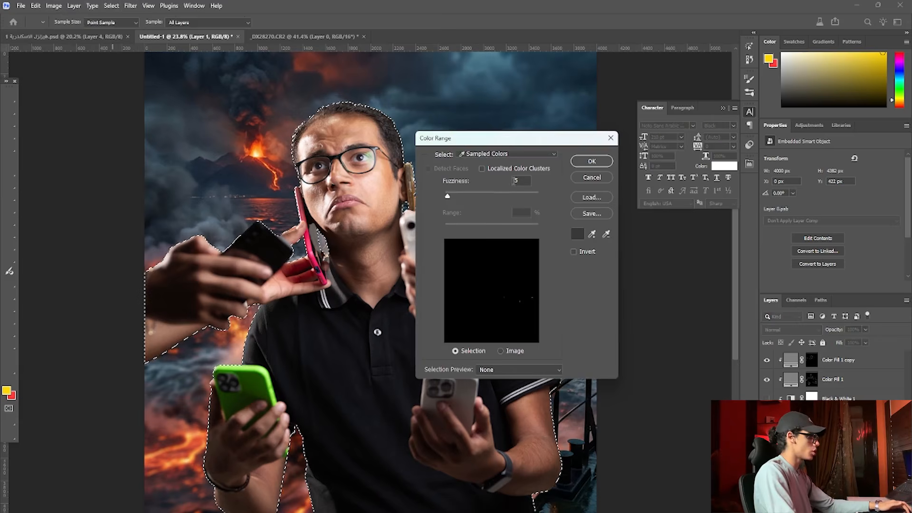
{"action": "left_click", "coordinate": [490, 153]}
{"action": "left_click", "coordinate": [508, 259]}
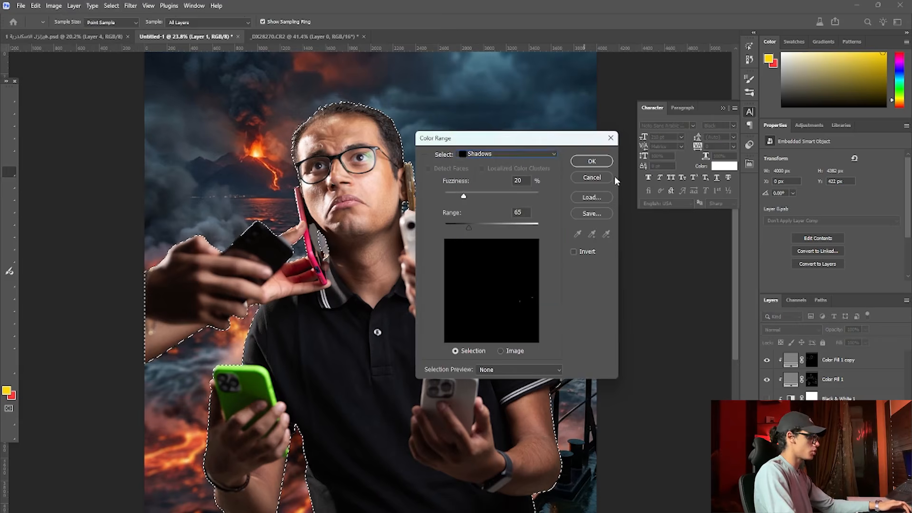
{"action": "left_click", "coordinate": [583, 163]}
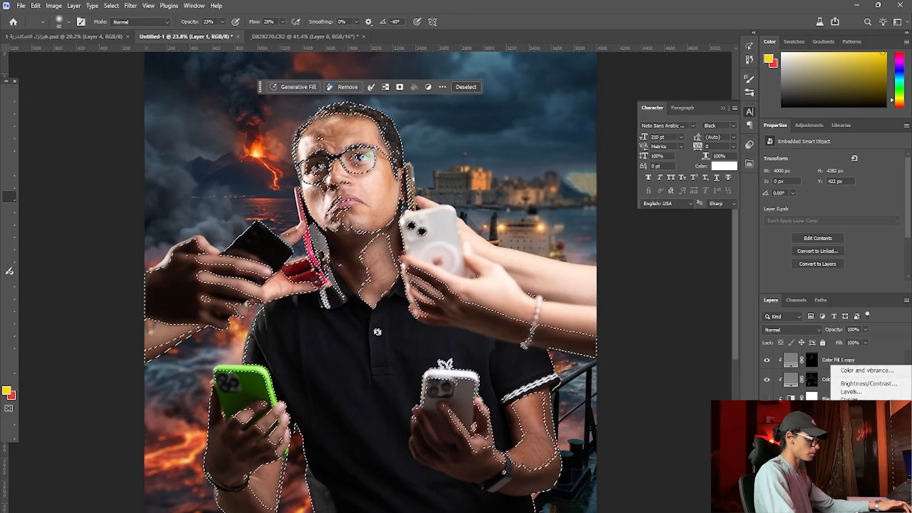
- Add a Curves adjustment from the shadows selection with a midpoint on its curve, and place it clipped above Color Fill 1 copy
{"action": "left_click", "coordinate": [850, 399]}
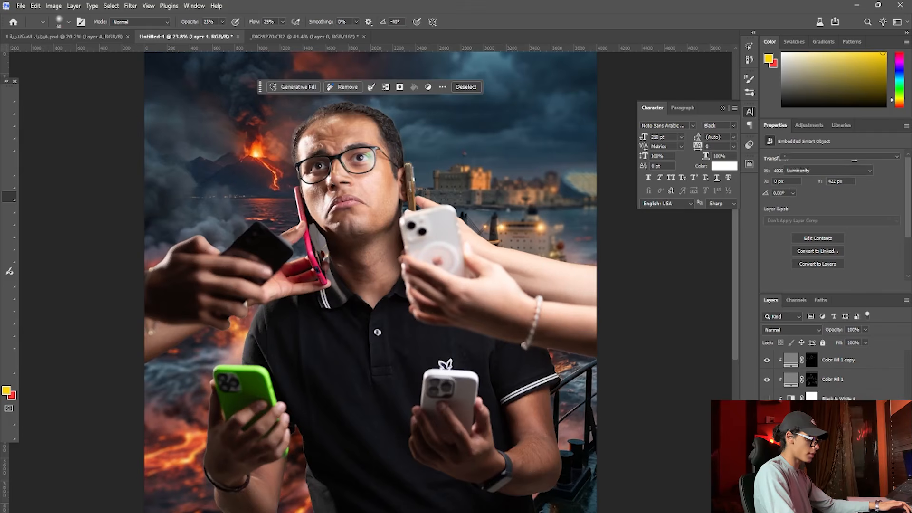
{"action": "left_click_drag", "start_coordinate": [839, 221], "coordinate": [839, 224]}
{"action": "left_click_drag", "start_coordinate": [834, 418], "coordinate": [835, 350]}
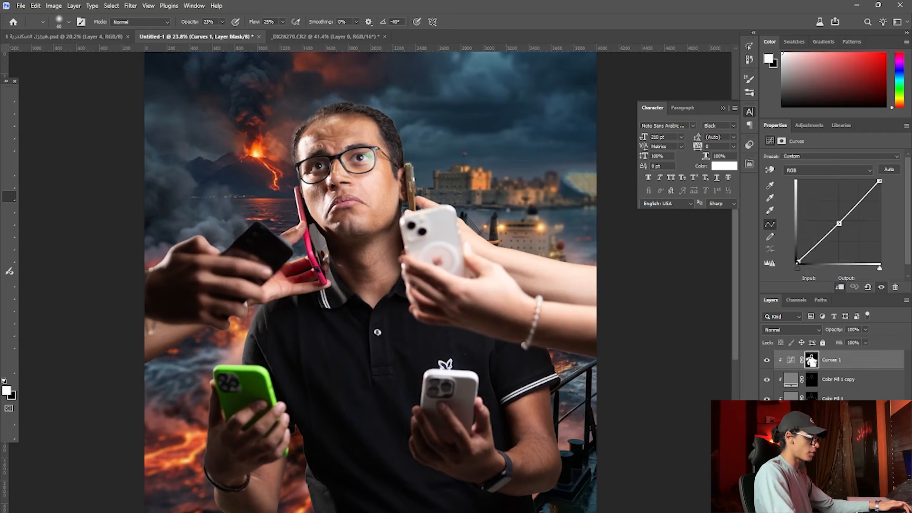
- Reload the outline of portrait Layer 1 as a selection and narrow it to Highlights with Color Range
{"action": "left_click", "coordinate": [836, 437]}
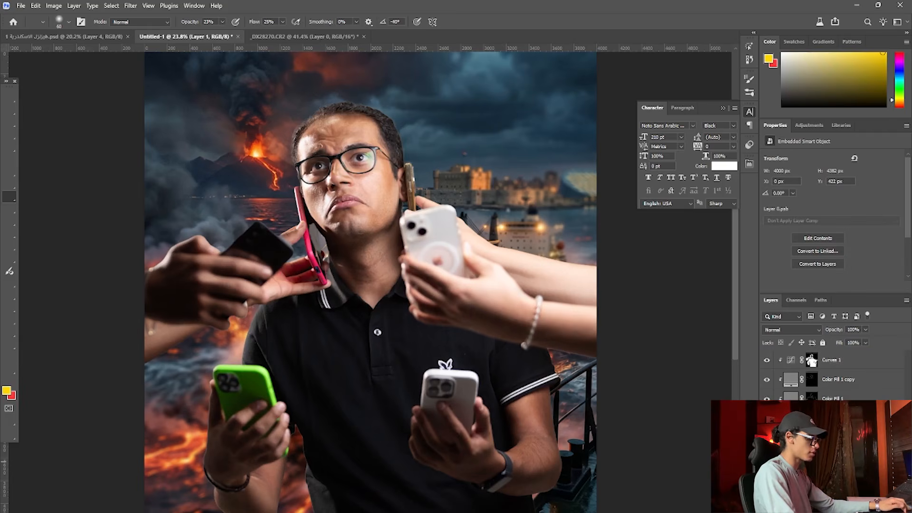
{"action": "left_click", "coordinate": [786, 437], "text": "ctrl"}
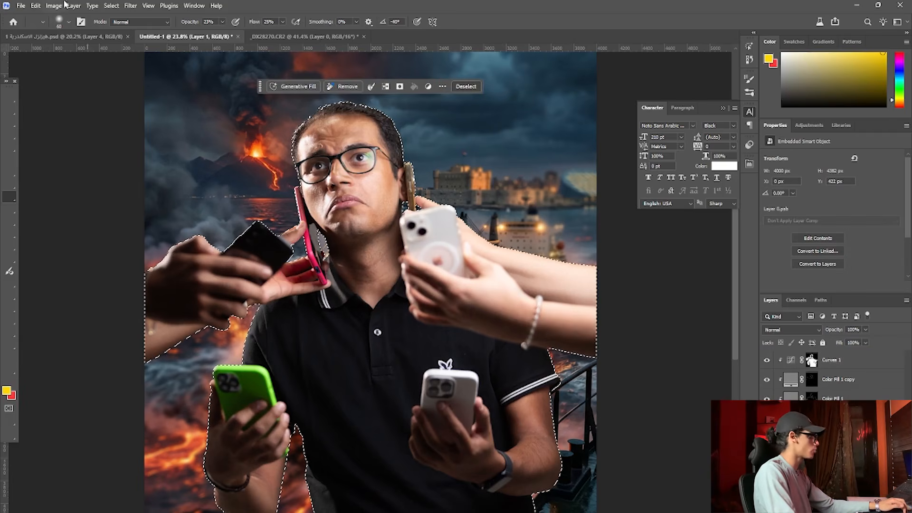
{"action": "left_click", "coordinate": [110, 7]}
{"action": "left_click", "coordinate": [133, 96]}
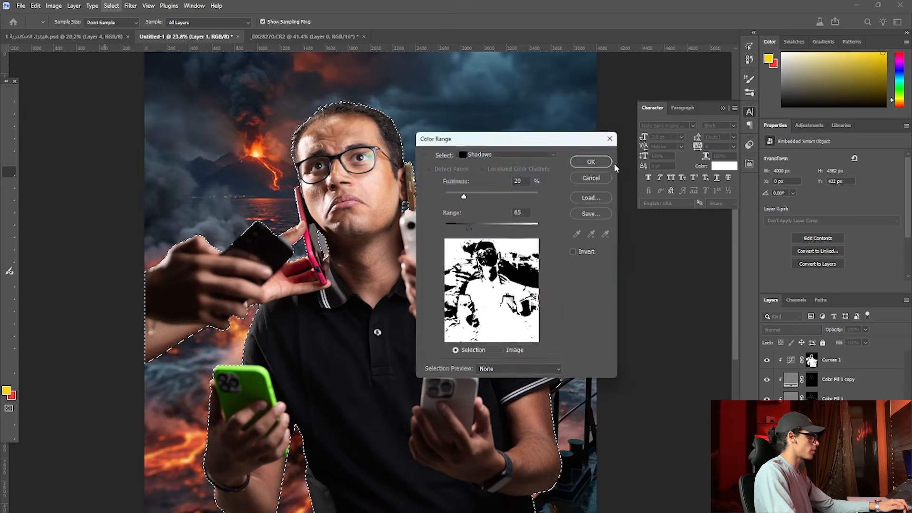
{"action": "left_click", "coordinate": [512, 154]}
{"action": "left_click", "coordinate": [518, 240]}
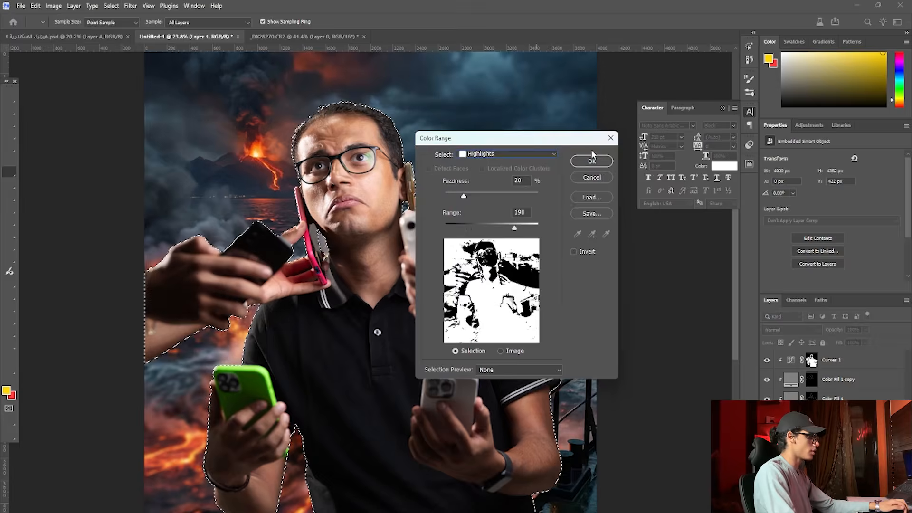
{"action": "left_click", "coordinate": [592, 161]}
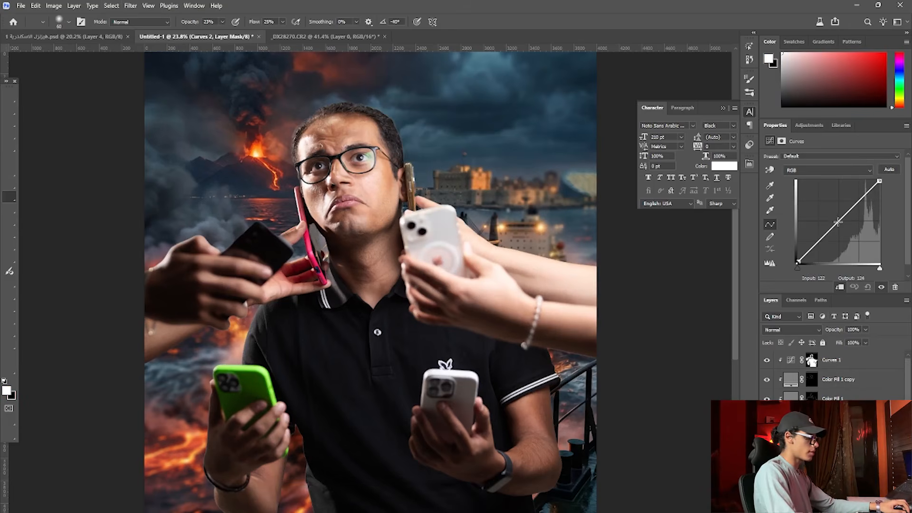
- Add a Curves adjustment from the highlights selection with a curve point at input 125, output 129
{"action": "left_click", "coordinate": [838, 221]}
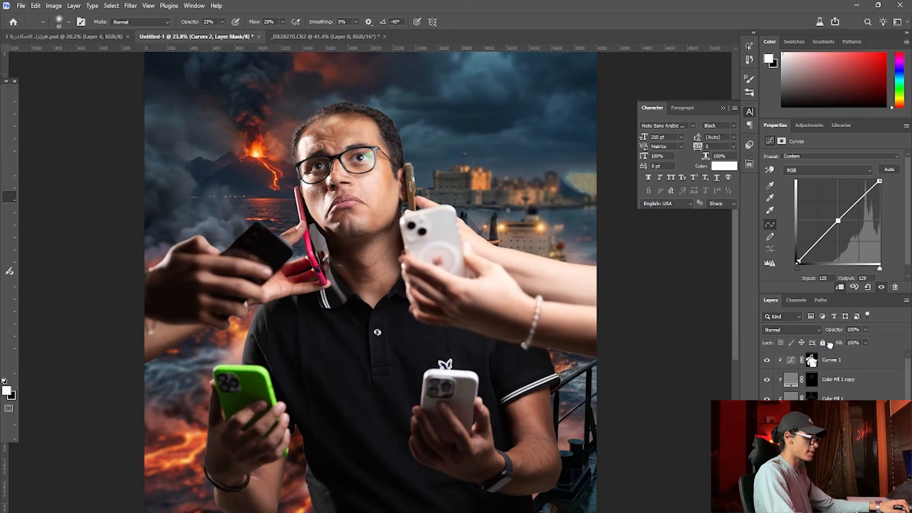
- Add a Selective Color adjustment layer for the cut-out man and place it clipped above the Curves 2 layer
{"action": "scroll", "coordinate": [829, 360], "scroll_direction": "up", "scroll_amount": 1}
{"action": "left_click", "coordinate": [831, 360]}
{"action": "left_click", "coordinate": [831, 437]}
{"action": "scroll", "coordinate": [271, 180], "scroll_direction": "down", "scroll_amount": 8}
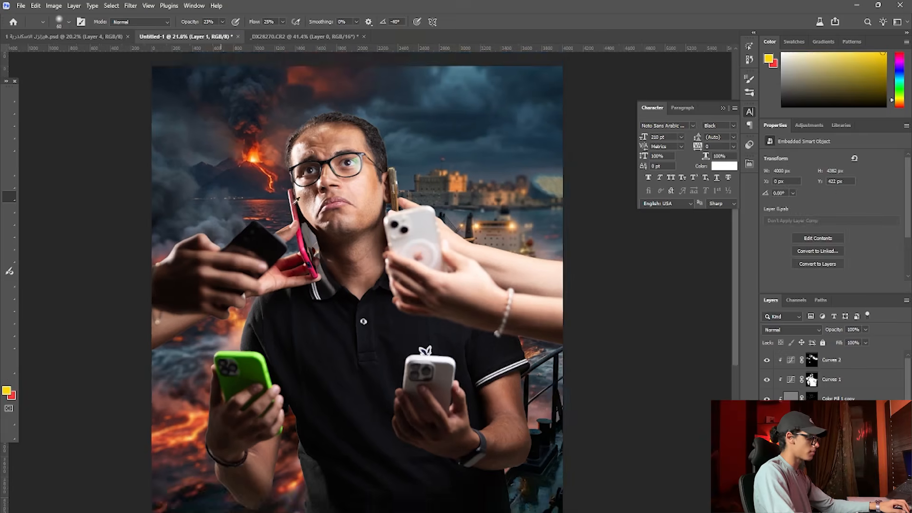
{"action": "scroll", "coordinate": [304, 180], "scroll_direction": "up", "scroll_amount": 5}
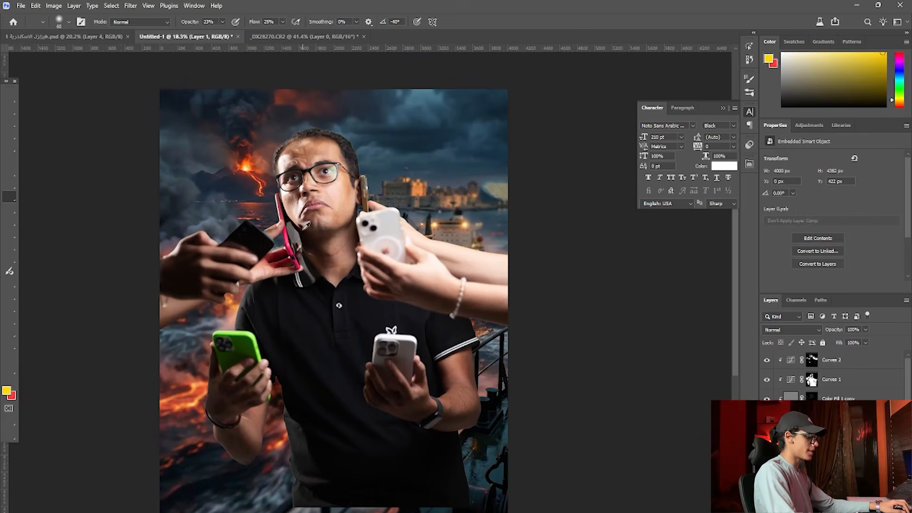
{"action": "scroll", "coordinate": [306, 226], "scroll_direction": "down", "scroll_amount": 3}
{"action": "scroll", "coordinate": [323, 227], "scroll_direction": "up", "scroll_amount": 3}
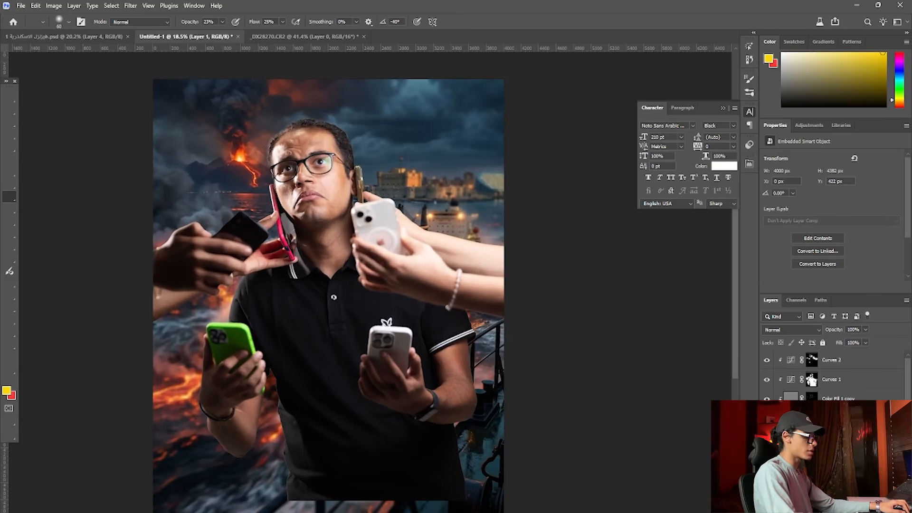
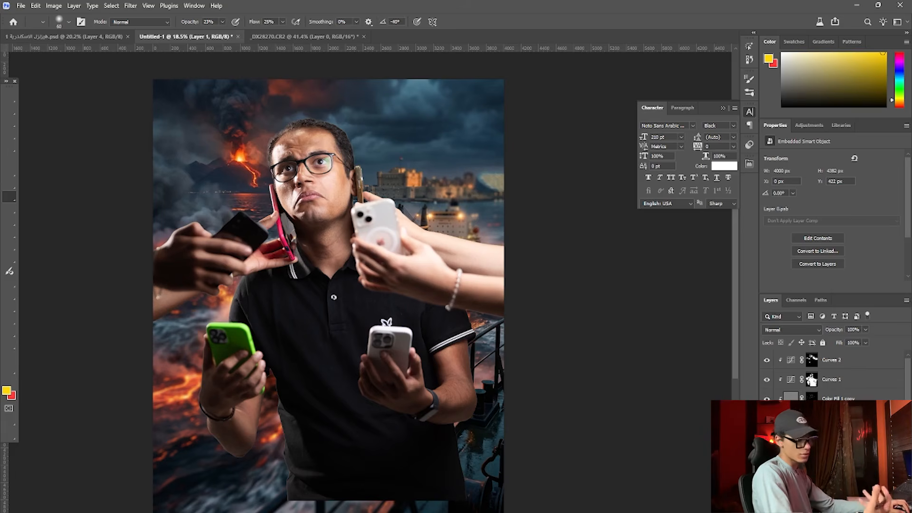
{"action": "left_click", "coordinate": [834, 508]}
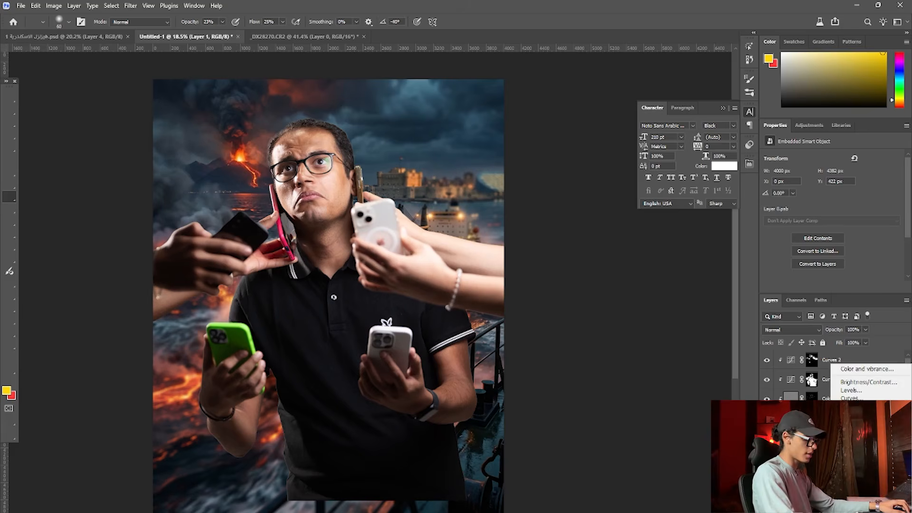
{"action": "left_click", "coordinate": [858, 507]}
{"action": "left_click_drag", "start_coordinate": [834, 439], "coordinate": [831, 346]}
{"action": "scroll", "coordinate": [460, 462], "scroll_direction": "down", "scroll_amount": 1}
{"action": "scroll", "coordinate": [425, 398], "scroll_direction": "up", "scroll_amount": 1}
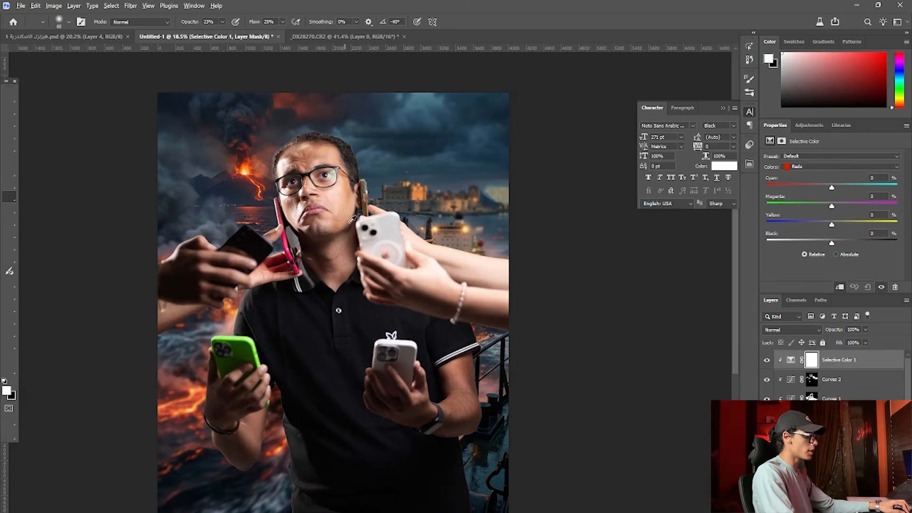
- In Selective Color, set Reds to Cyan +20, Yellow -24, Black +8, and adjust Yellows to Cyan +4, Yellow -17 with raised Black
{"action": "scroll", "coordinate": [352, 220], "scroll_direction": "up", "scroll_amount": 1}
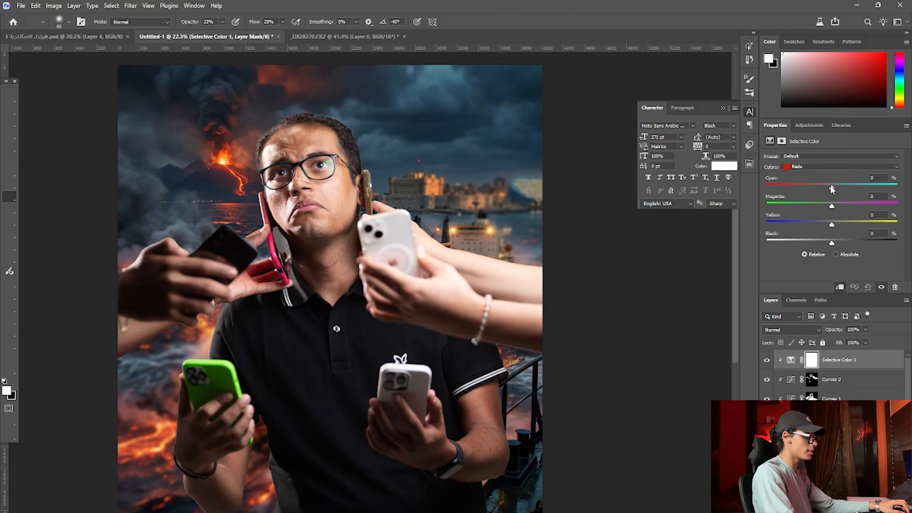
{"action": "left_click_drag", "start_coordinate": [846, 184], "coordinate": [844, 186]}
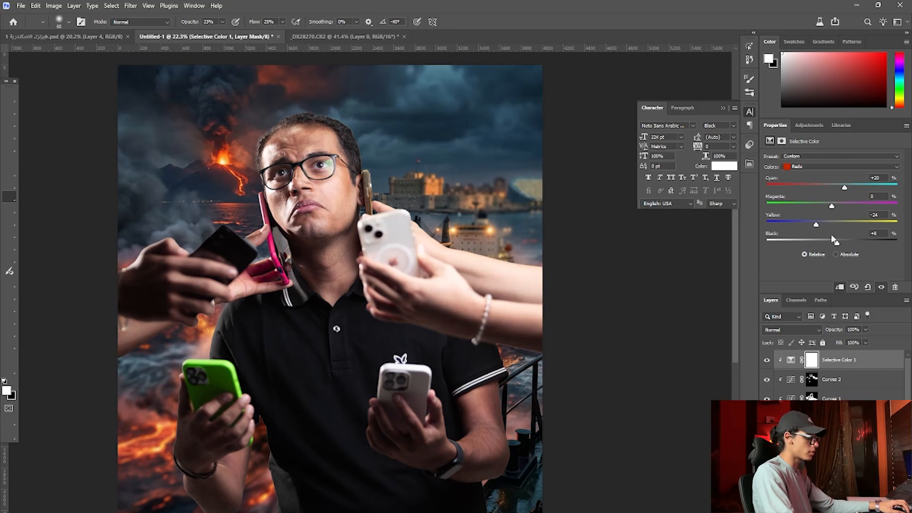
{"action": "left_click", "coordinate": [810, 169]}
{"action": "left_click", "coordinate": [813, 184]}
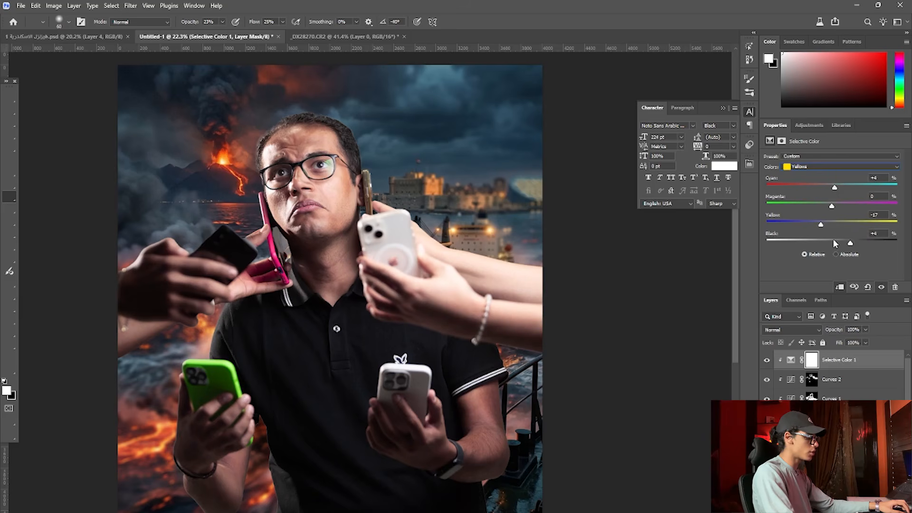
- Adjust the Cyans in Selective Color to Cyan +13, Yellow -16 and Black +7
{"action": "left_click", "coordinate": [815, 168]}
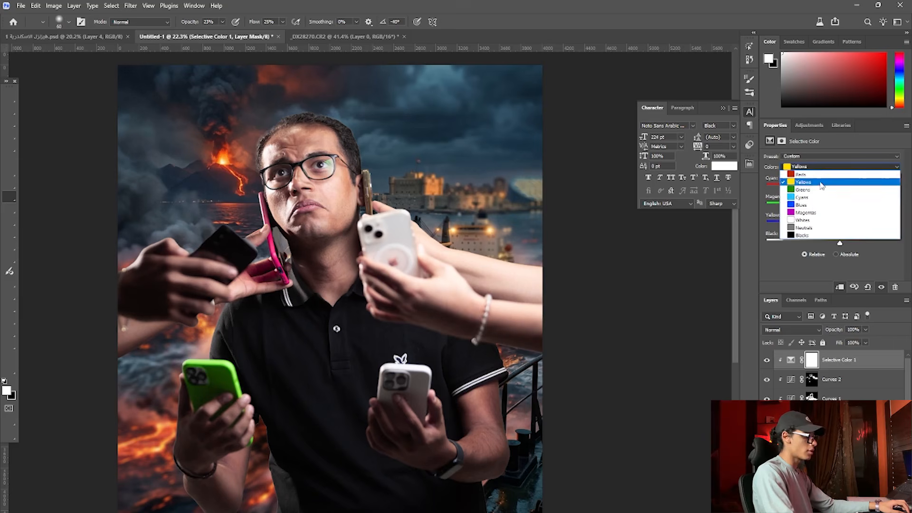
{"action": "left_click", "coordinate": [824, 198]}
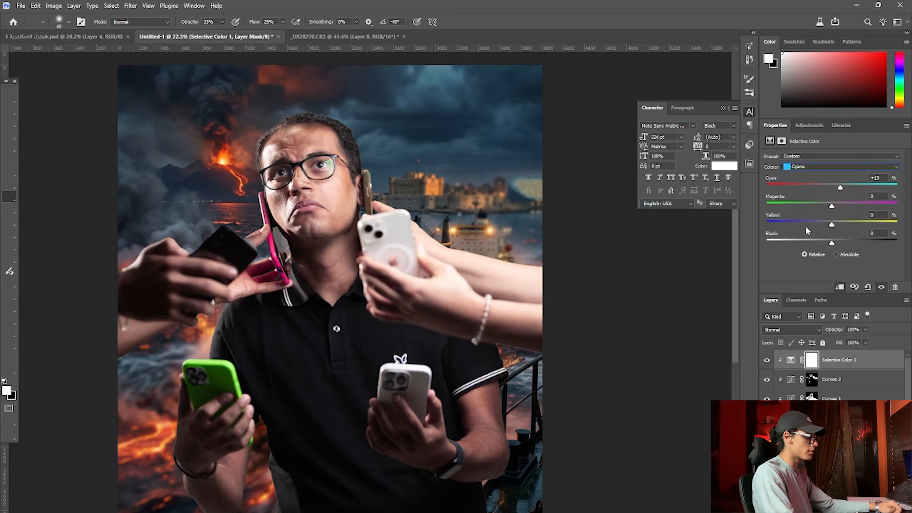
{"action": "left_click_drag", "start_coordinate": [811, 230], "coordinate": [820, 223]}
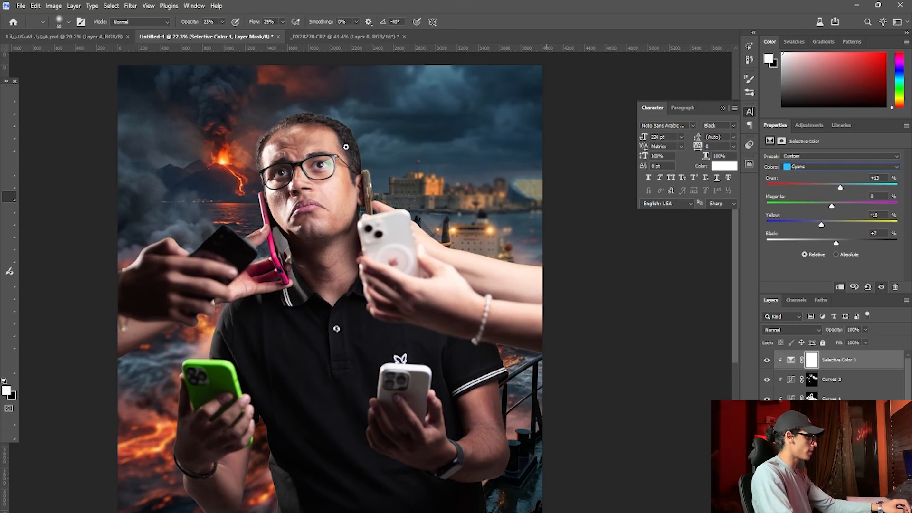
- Load the outline of the man's smart object layer as a selection
{"action": "left_click", "coordinate": [6, 103]}
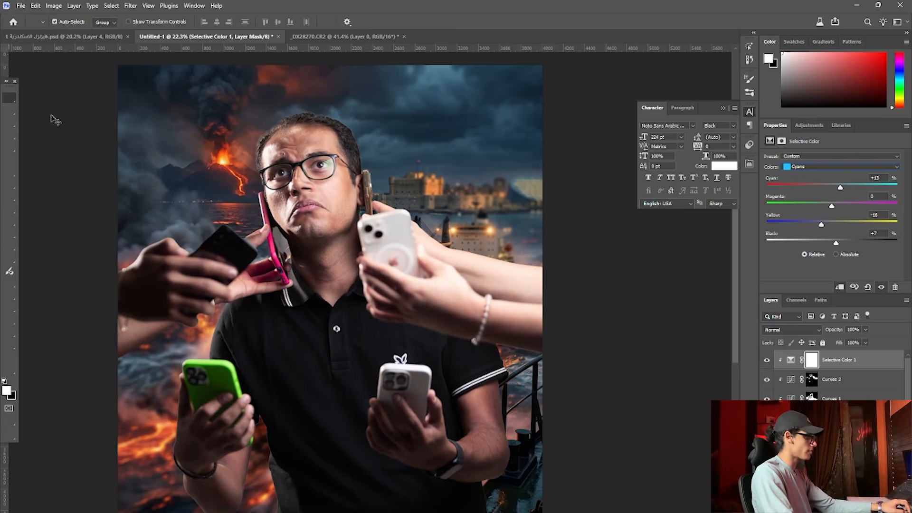
{"action": "left_click", "coordinate": [830, 380]}
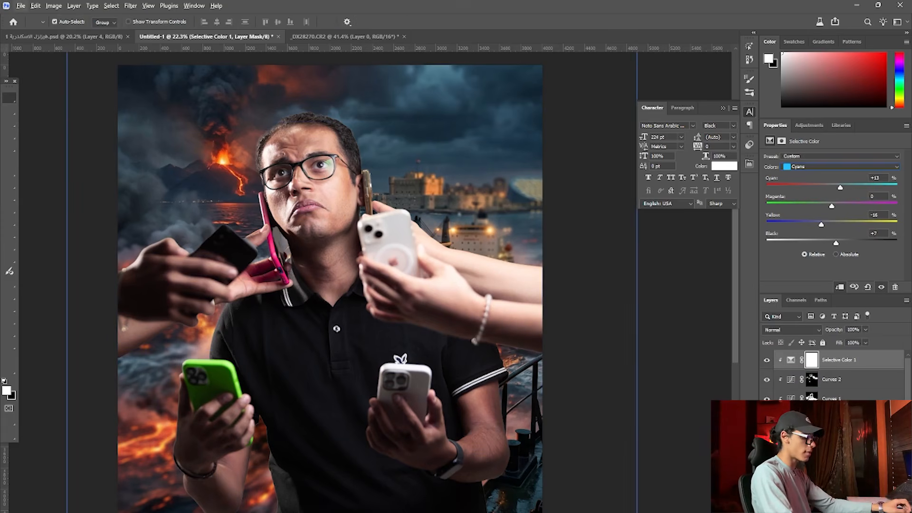
{"action": "left_click", "coordinate": [831, 496]}
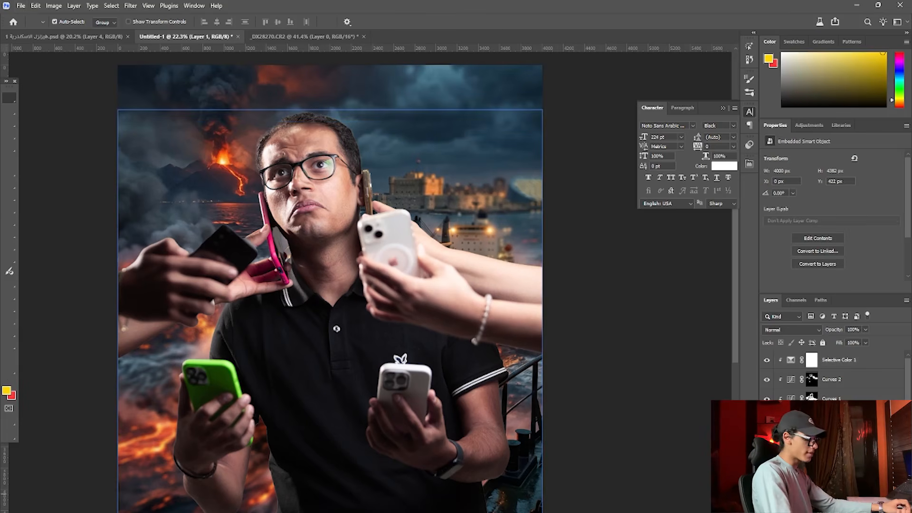
{"action": "left_click", "coordinate": [812, 497], "text": "ctrl"}
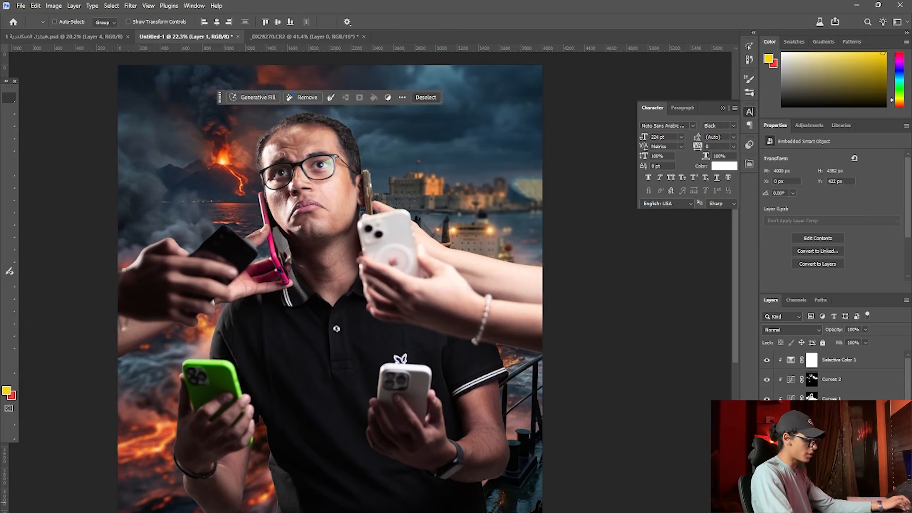
- Narrow the selection to Skin Tones with Color Range, using a fuzziness of 5
{"action": "left_click", "coordinate": [111, 6]}
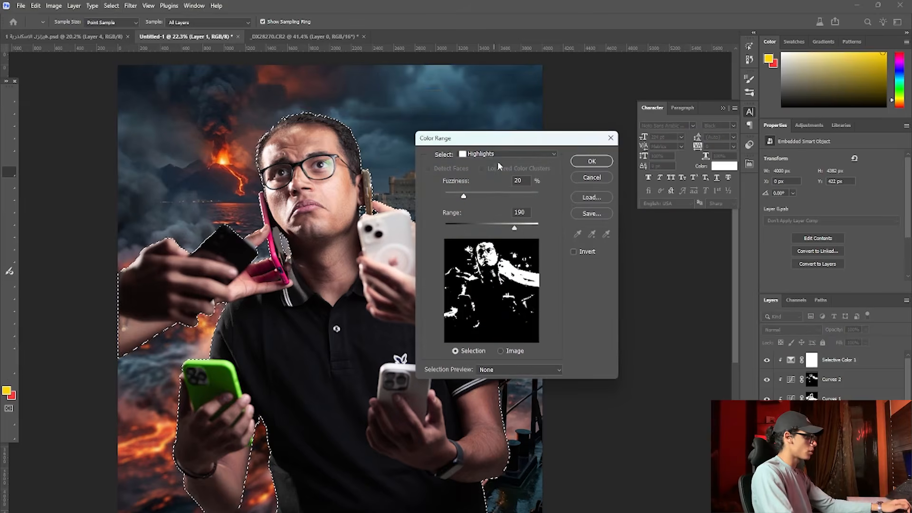
{"action": "left_click", "coordinate": [492, 153]}
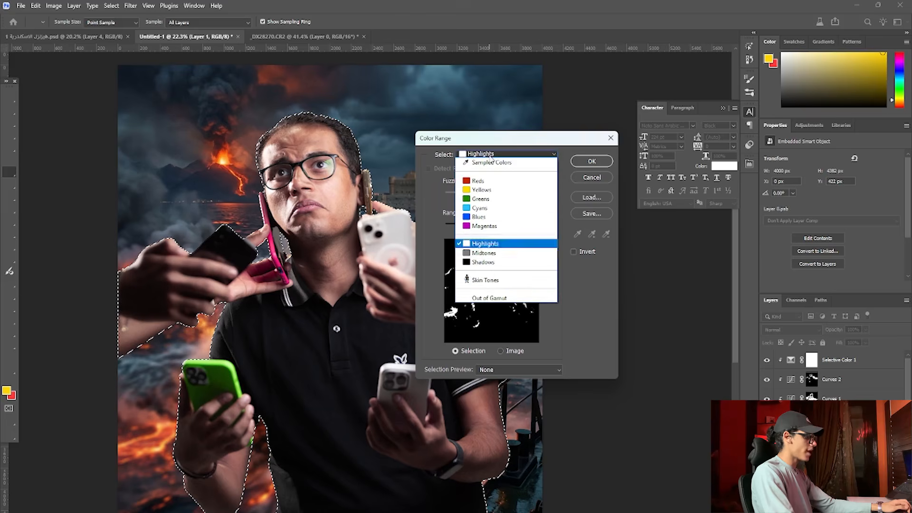
{"action": "left_click", "coordinate": [521, 285]}
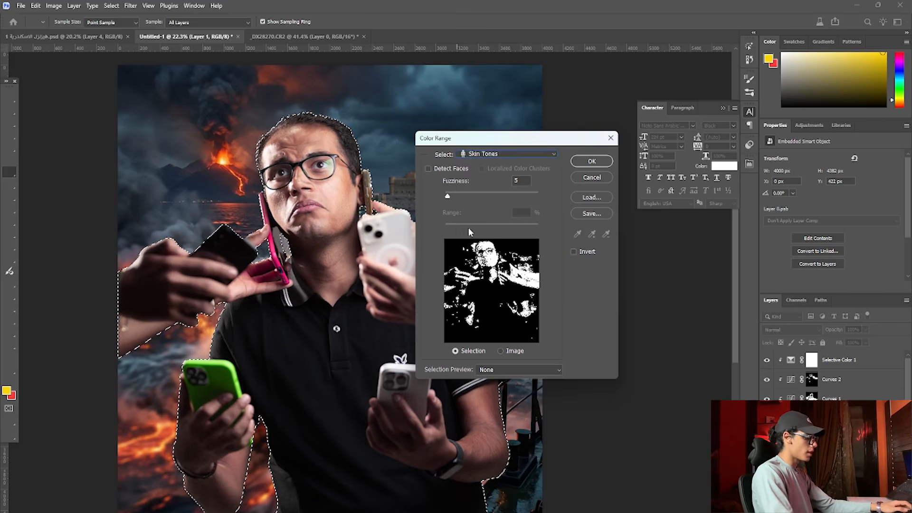
{"action": "left_click_drag", "start_coordinate": [444, 198], "coordinate": [448, 199]}
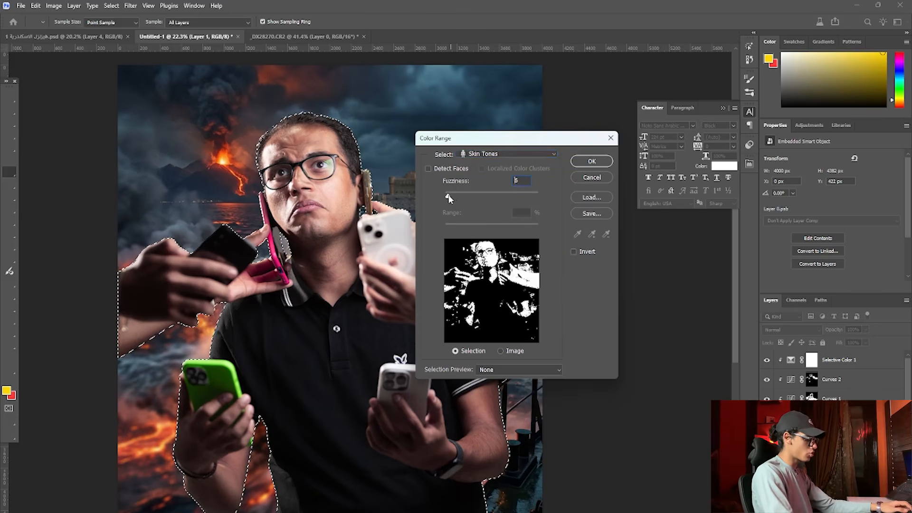
{"action": "left_click", "coordinate": [592, 161]}
{"action": "left_click", "coordinate": [318, 198]}
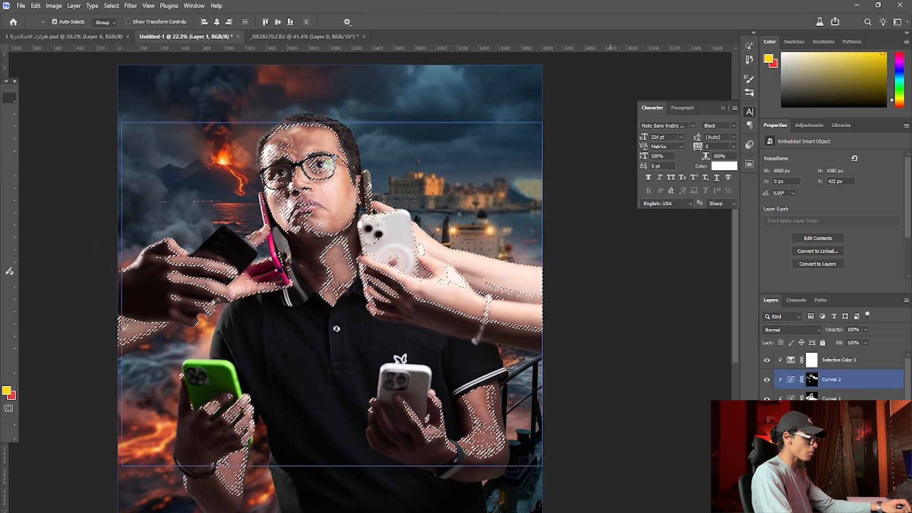
- Add a Color Lookup adjustment layer masked by the skin selection and place it clipped above Selective Color 1
{"action": "left_click", "coordinate": [835, 507]}
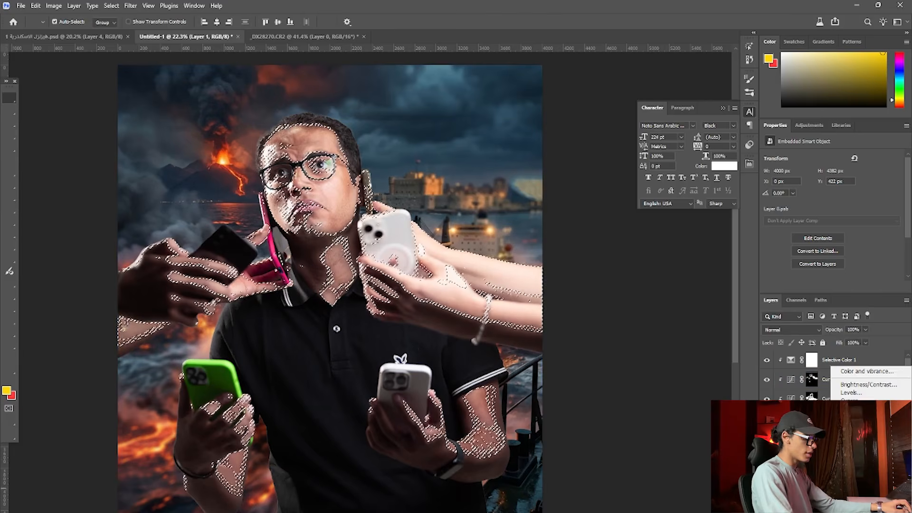
{"action": "left_click", "coordinate": [853, 461]}
{"action": "left_click_drag", "start_coordinate": [831, 417], "coordinate": [831, 361]}
- Try the 3D LUT presets on the skin tones, from 2Strip.look through TensionGreen.3DL and back to LateSunset.3DL
{"action": "left_click", "coordinate": [818, 158]}
{"action": "left_click", "coordinate": [760, 229]}
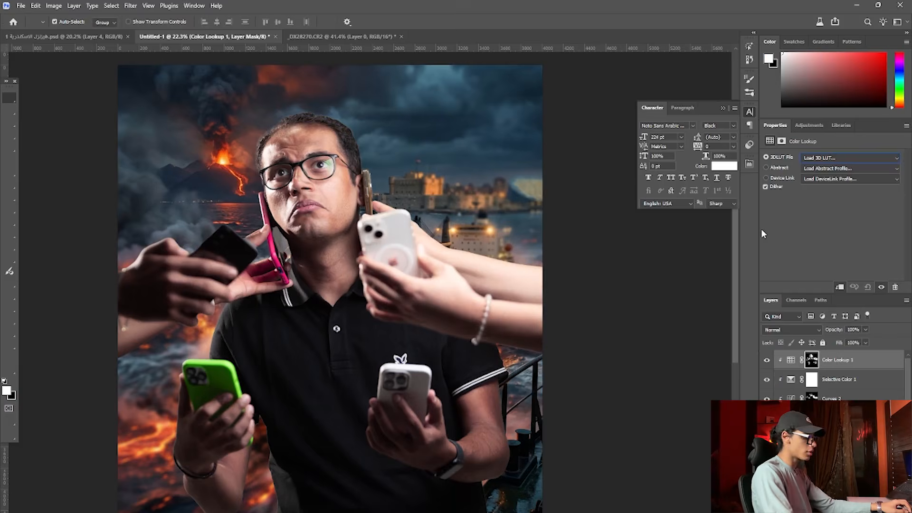
{"action": "key", "text": "Down"}
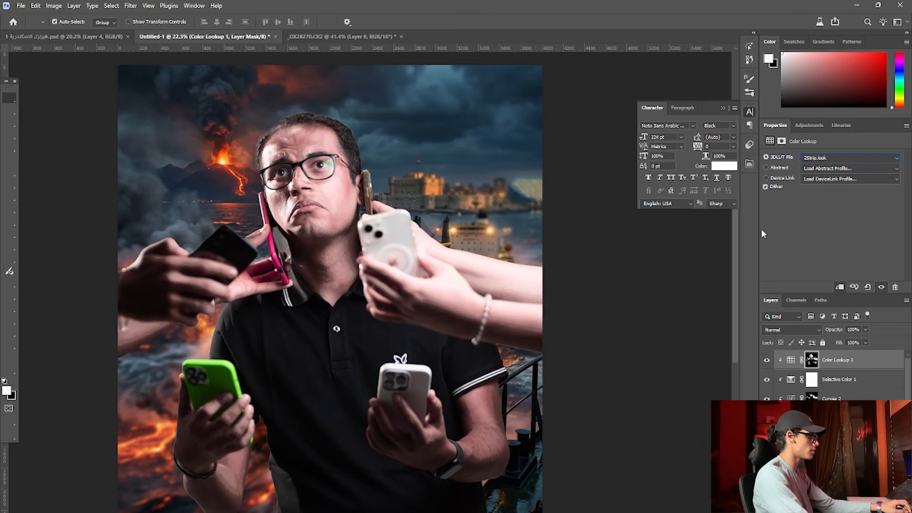
{"action": "key", "text": "Down"}
{"action": "key", "text": "Down"}
{"action": "key", "text": "Down"}
{"action": "key", "text": "Down"}
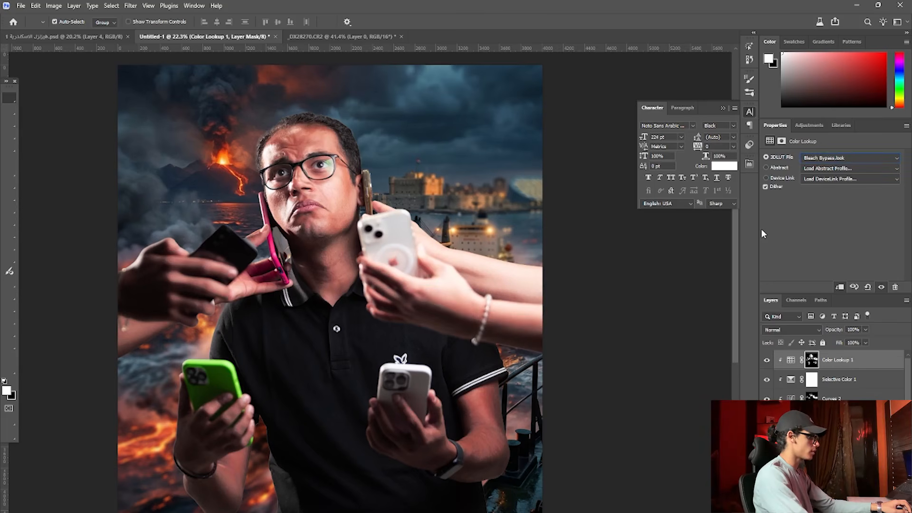
{"action": "key", "text": "Down"}
{"action": "key", "text": "Down"}
{"action": "key", "text": "Down"}
{"action": "key", "text": "Down"}
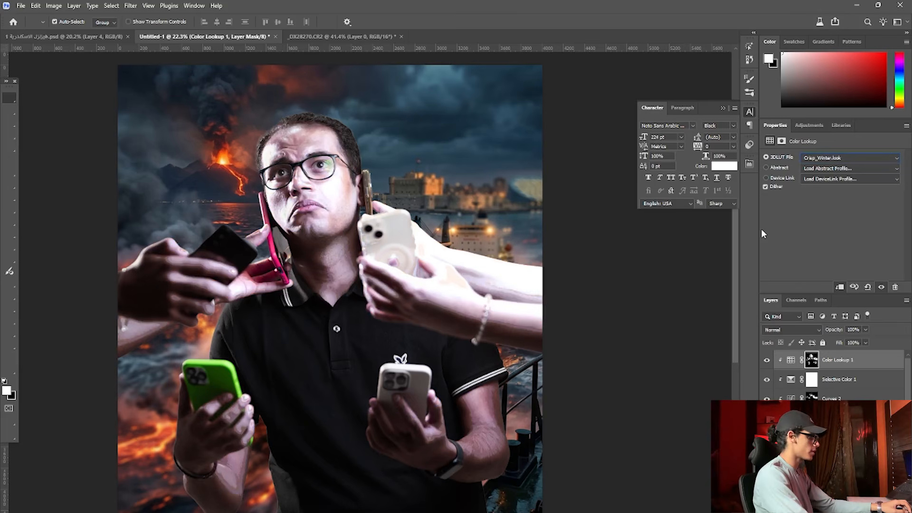
{"action": "key", "text": "Down"}
{"action": "key", "text": "Down"}
{"action": "key", "text": "Down"}
{"action": "key", "text": "Down"}
{"action": "key", "text": "Down"}
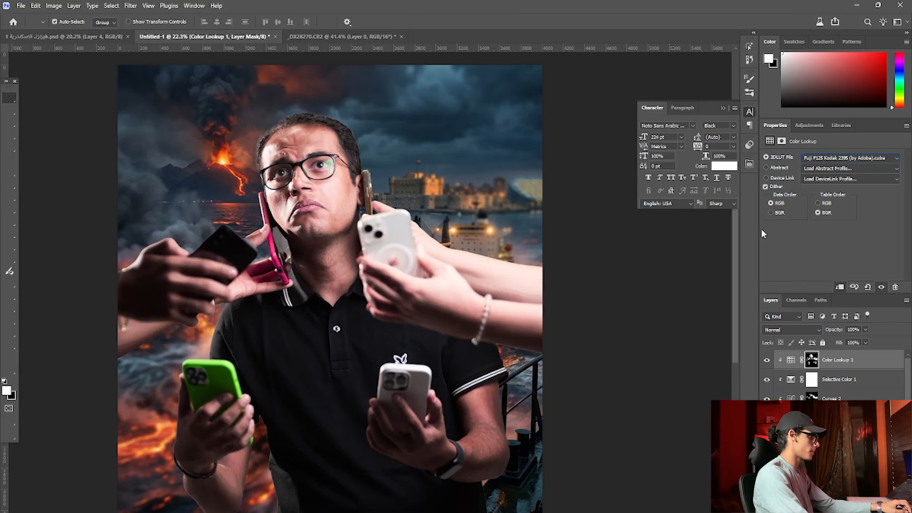
{"action": "key", "text": "Down"}
{"action": "key", "text": "Down"}
{"action": "key", "text": "Down"}
{"action": "key", "text": "Down"}
{"action": "key", "text": "Down"}
{"action": "key", "text": "Down"}
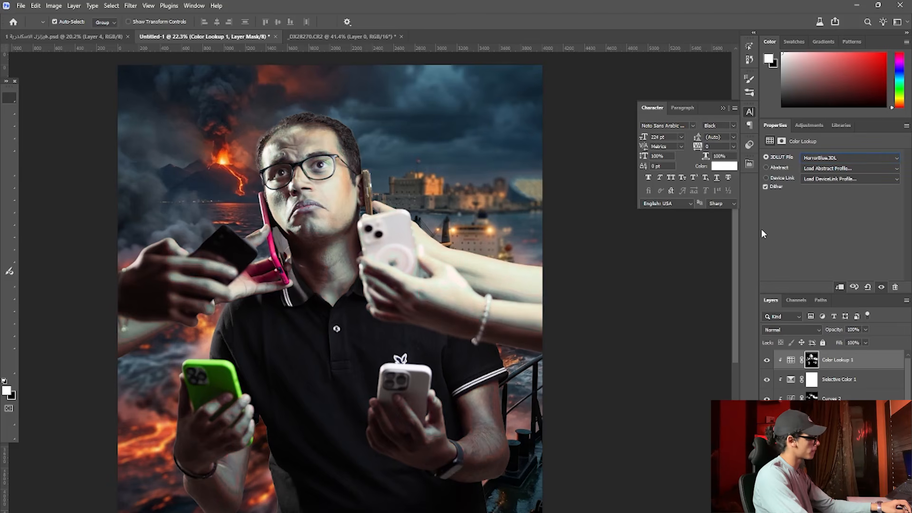
{"action": "key", "text": "Down"}
{"action": "key", "text": "Down"}
{"action": "key", "text": "Down"}
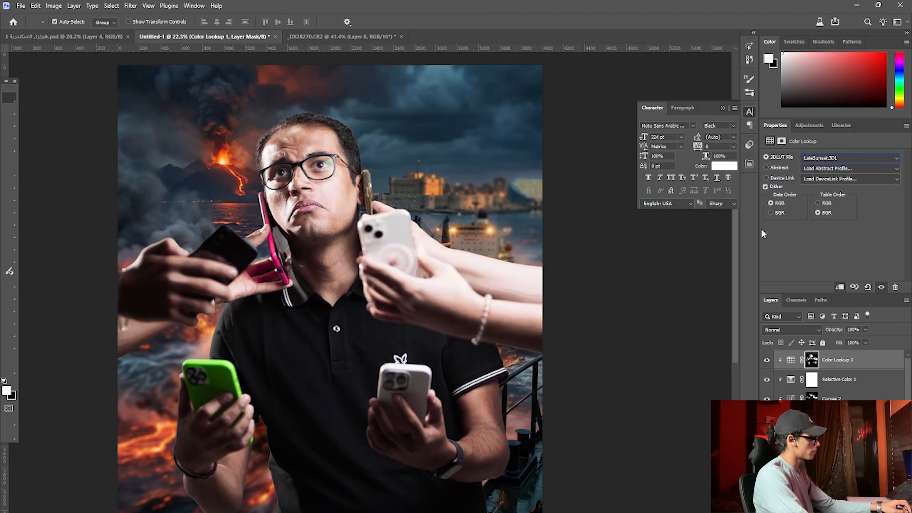
{"action": "key", "text": "Down"}
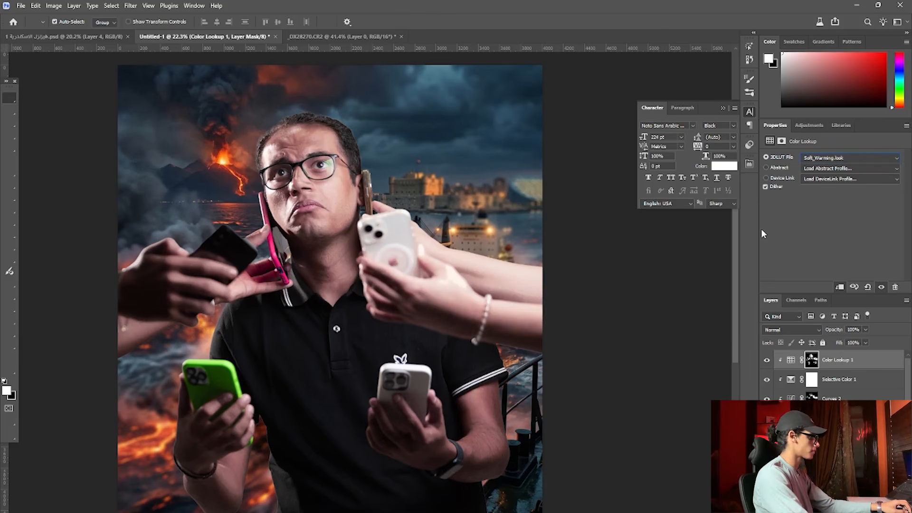
{"action": "key", "text": "Down"}
{"action": "key", "text": "Down"}
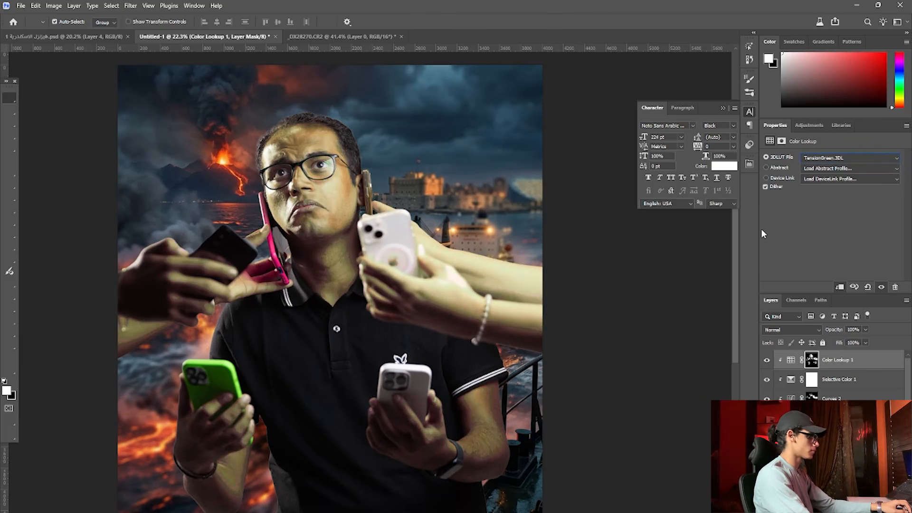
{"action": "key", "text": "Up"}
{"action": "key", "text": "Up"}
{"action": "key", "text": "Up"}
{"action": "key", "text": "Up"}
{"action": "key", "text": "Up"}
{"action": "key", "text": "Up"}
{"action": "key", "text": "Down"}
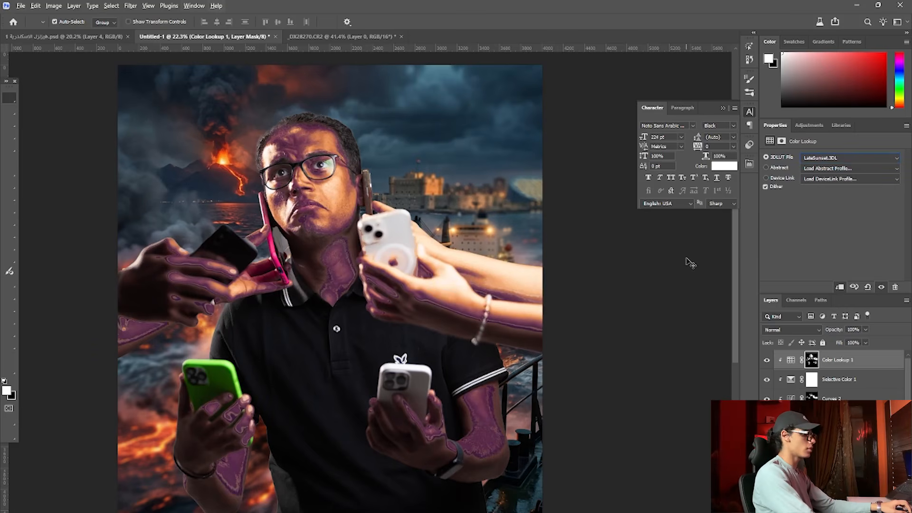
- Go through further 3D LUT presets for the Color Lookup layer and apply Kodak 5205 Fuji 3510 (by Adobe).cube
{"action": "left_click", "coordinate": [862, 156]}
{"action": "left_click", "coordinate": [761, 247]}
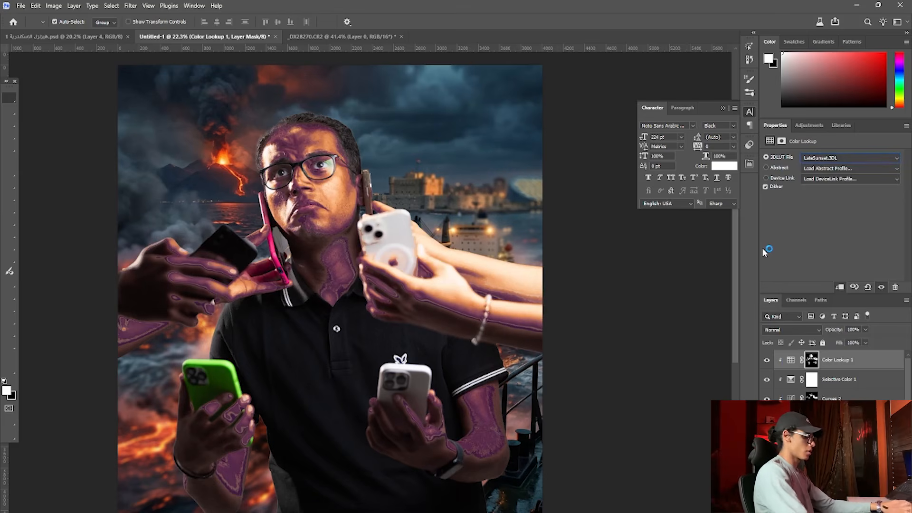
{"action": "key", "text": "Down"}
{"action": "key", "text": "Down"}
{"action": "key", "text": "Down"}
{"action": "key", "text": "Down"}
{"action": "key", "text": "Down"}
{"action": "key", "text": "Down"}
{"action": "key", "text": "Down"}
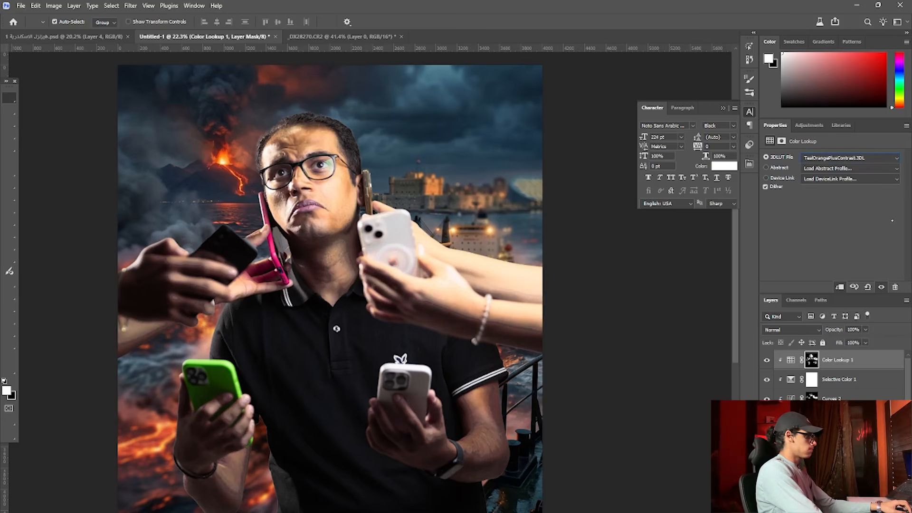
{"action": "key", "text": "Down"}
{"action": "key", "text": "Down"}
{"action": "key", "text": "Down"}
{"action": "key", "text": "Down"}
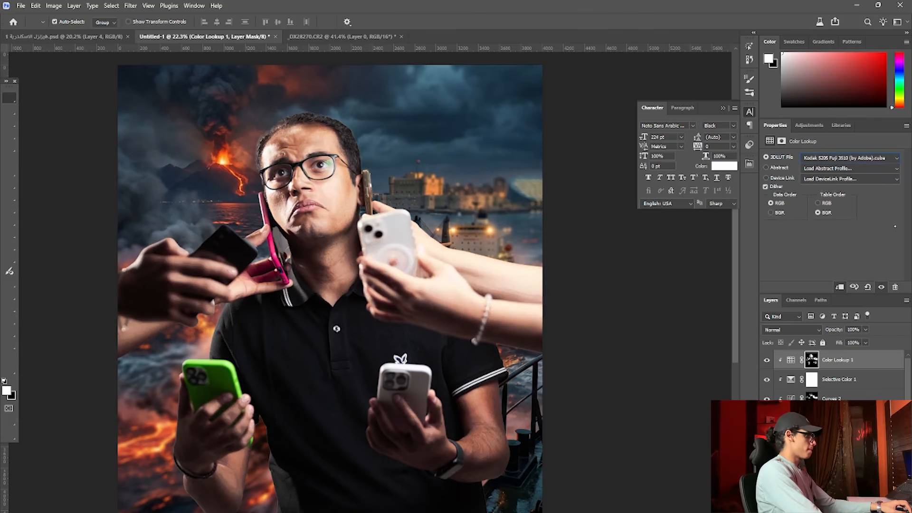
- Load the FuturisticBleak.3DL LUT in the Color Lookup layer and lower the layer's opacity to 22%
{"action": "key", "text": "Down"}
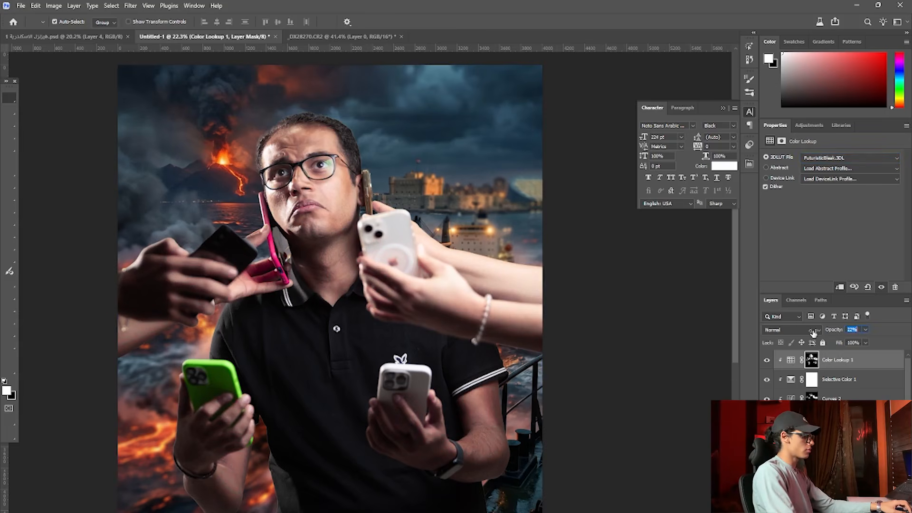
{"action": "scroll", "coordinate": [177, 234], "scroll_direction": "down", "scroll_amount": 5}
{"action": "scroll", "coordinate": [337, 313], "scroll_direction": "up", "scroll_amount": 8}
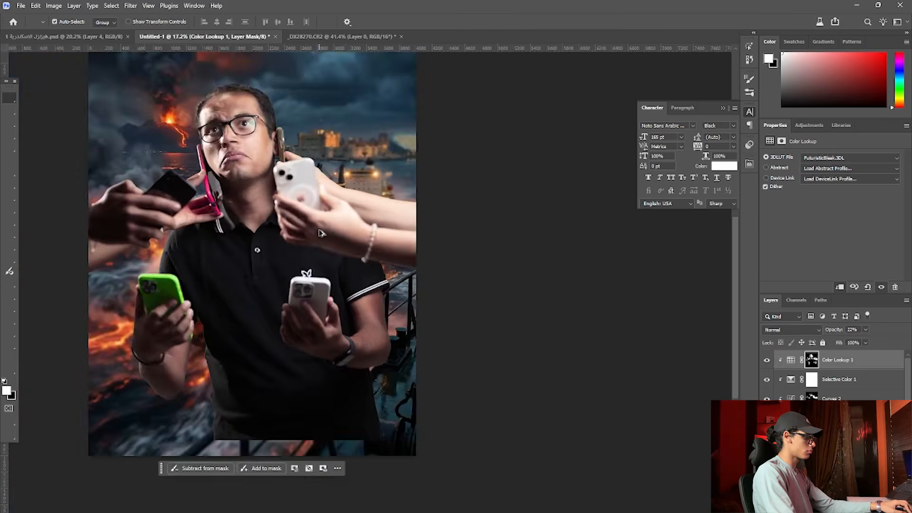
{"action": "scroll", "coordinate": [273, 179], "scroll_direction": "down", "scroll_amount": 4}
{"action": "scroll", "coordinate": [273, 179], "scroll_direction": "up", "scroll_amount": 3}
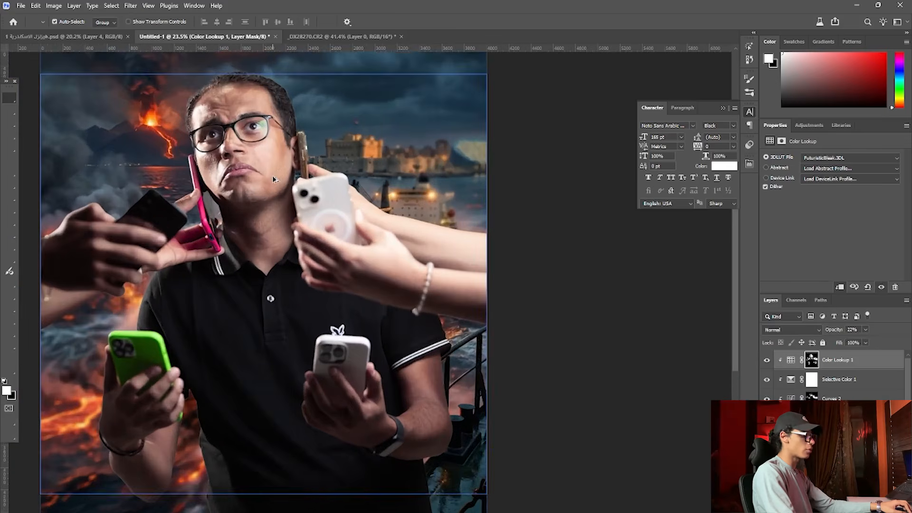
{"action": "scroll", "coordinate": [273, 179], "scroll_direction": "down", "scroll_amount": 1}
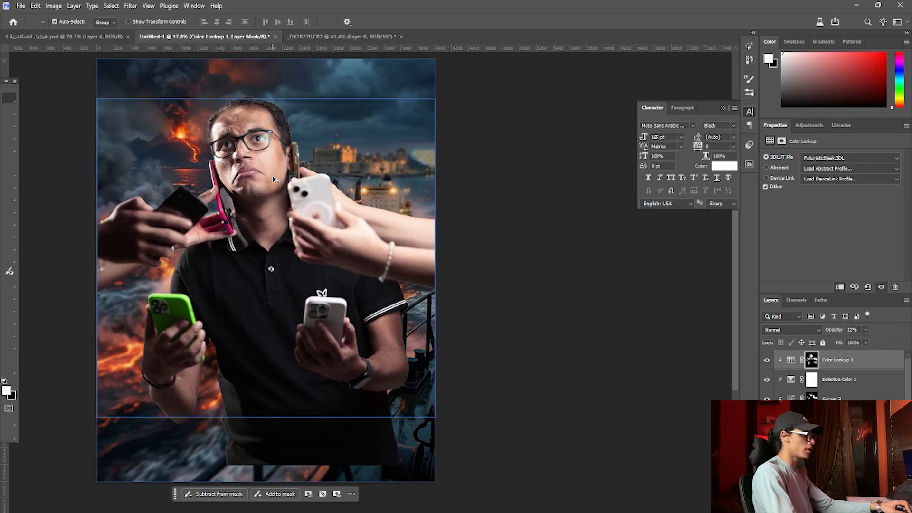
{"action": "scroll", "coordinate": [273, 179], "scroll_direction": "up", "scroll_amount": 1}
{"action": "scroll", "coordinate": [273, 179], "scroll_direction": "up", "scroll_amount": 2}
{"action": "scroll", "coordinate": [273, 179], "scroll_direction": "down", "scroll_amount": 2}
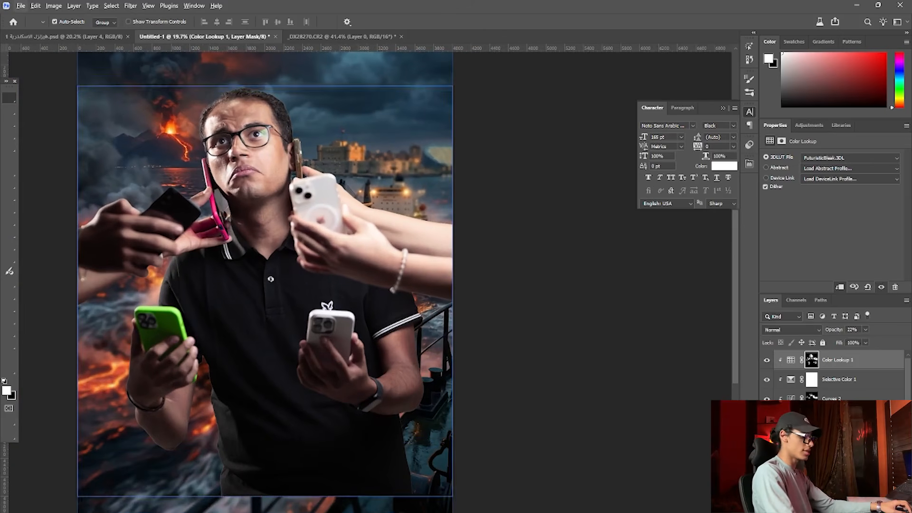
- Add a clipped Color Balance adjustment above Curves 2 and set the midtones to Cyan-Red -7 and Yellow-Blue +9
{"action": "left_click", "coordinate": [836, 402]}
{"action": "left_click", "coordinate": [834, 510]}
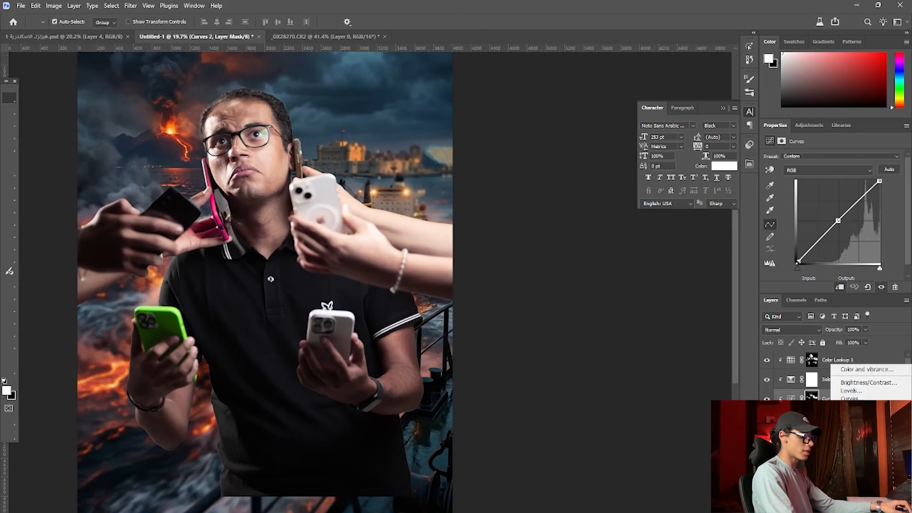
{"action": "left_click", "coordinate": [855, 444]}
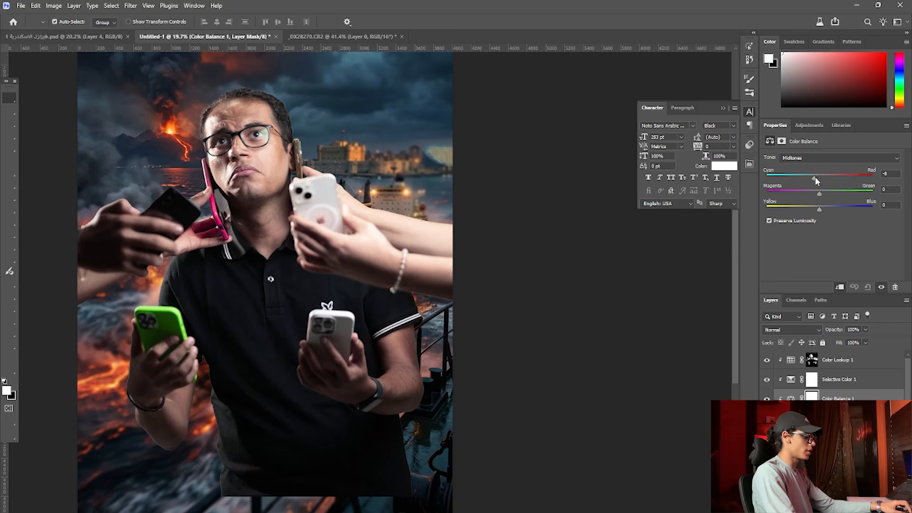
{"action": "left_click_drag", "start_coordinate": [815, 177], "coordinate": [824, 207]}
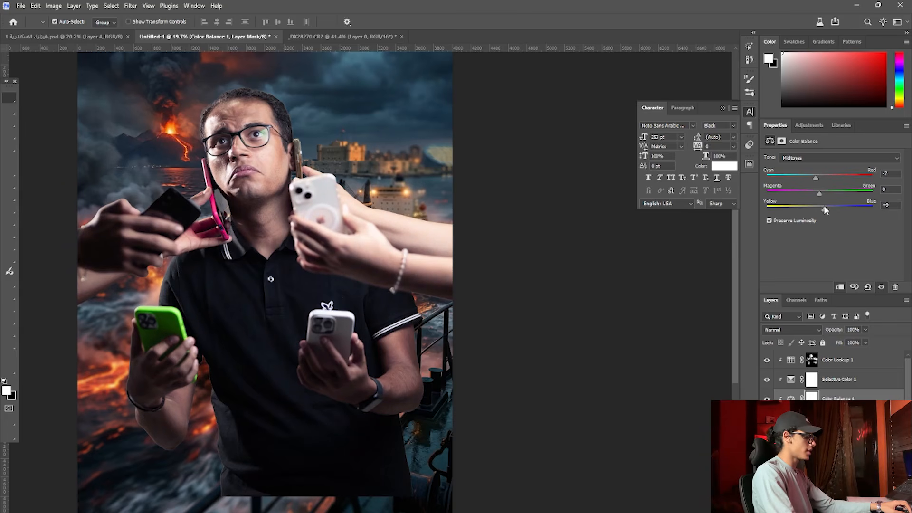
- Open the man's smart object in the Camera Raw Filter and set Exposure +0.20, Contrast -11, Highlights -31, Shadows +21 and Whites -27
{"action": "scroll", "coordinate": [235, 199], "scroll_direction": "down", "scroll_amount": 1}
{"action": "left_click", "coordinate": [243, 199]}
{"action": "scroll", "coordinate": [243, 200], "scroll_direction": "up", "scroll_amount": 2}
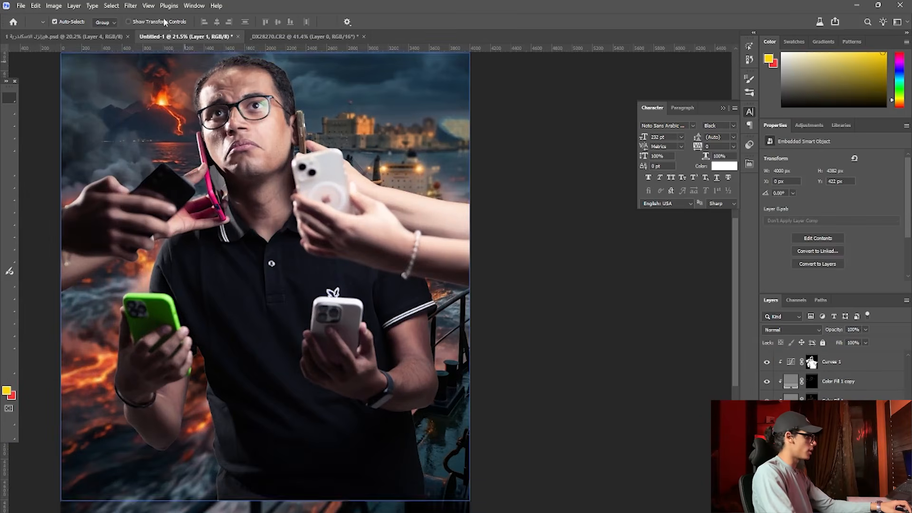
{"action": "left_click", "coordinate": [131, 5]}
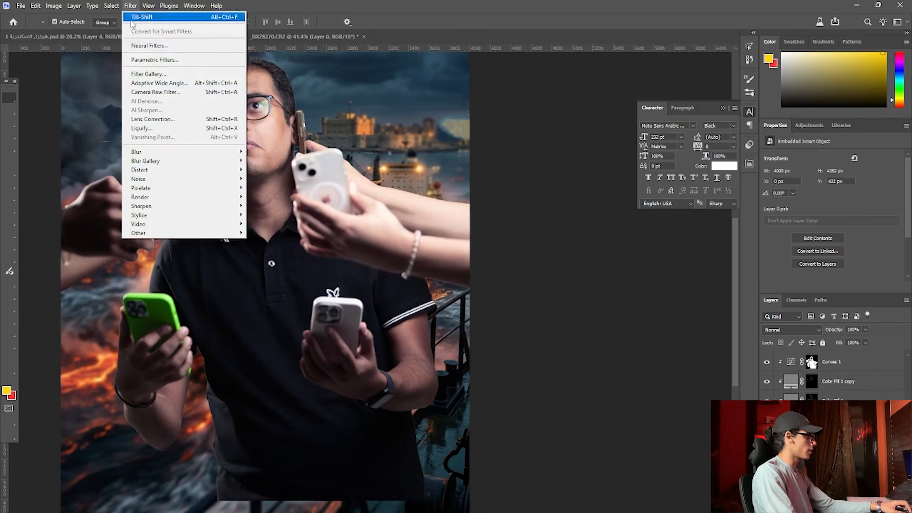
{"action": "left_click", "coordinate": [166, 94]}
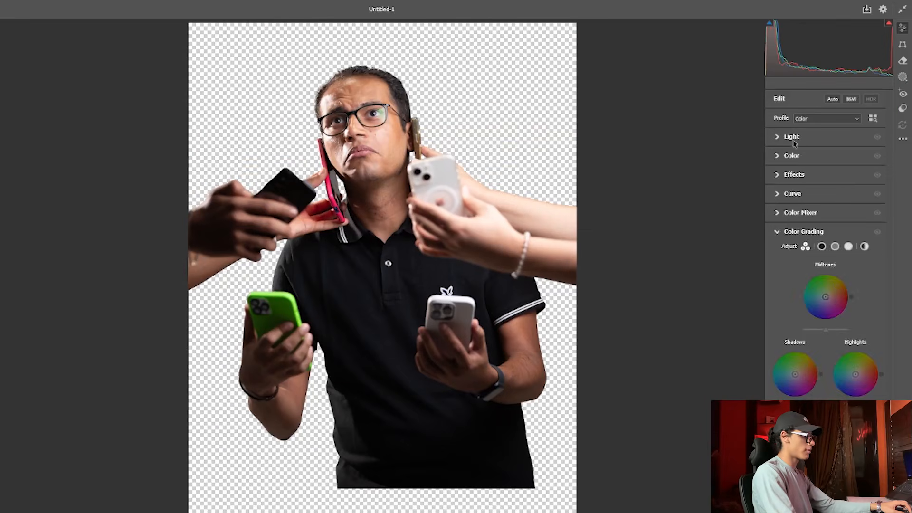
{"action": "left_click", "coordinate": [792, 137]}
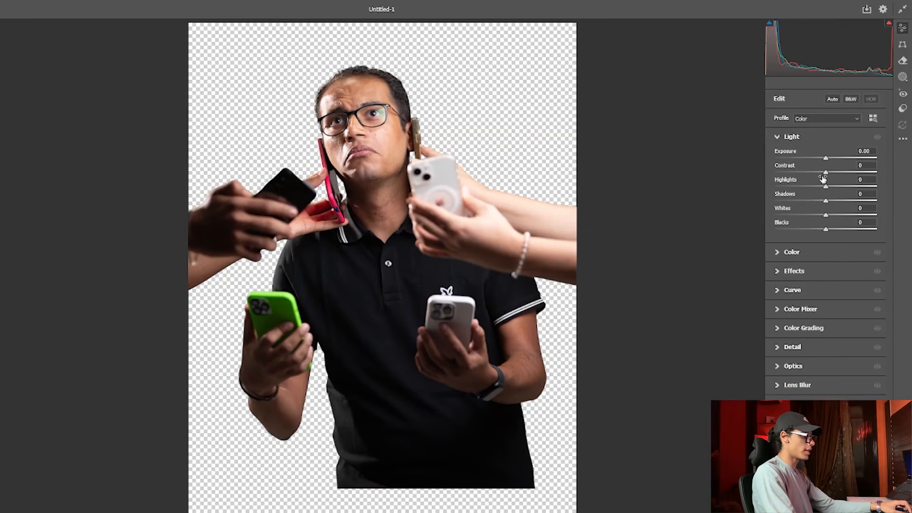
{"action": "left_click_drag", "start_coordinate": [823, 189], "coordinate": [829, 157]}
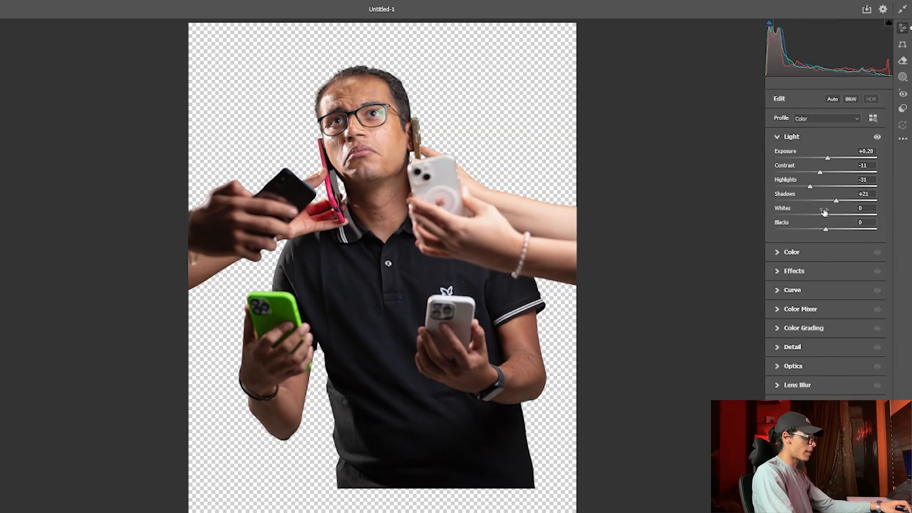
{"action": "left_click_drag", "start_coordinate": [824, 212], "coordinate": [811, 215]}
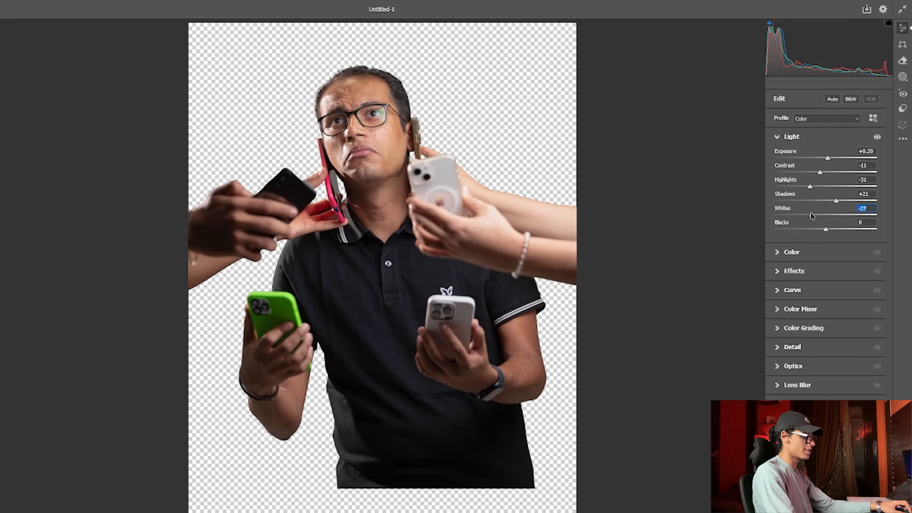
- Raise the Texture effect slightly and apply the Camera Raw Filter to the man
{"action": "left_click", "coordinate": [812, 270]}
{"action": "left_click_drag", "start_coordinate": [825, 195], "coordinate": [836, 190]}
{"action": "key", "text": "Return"}
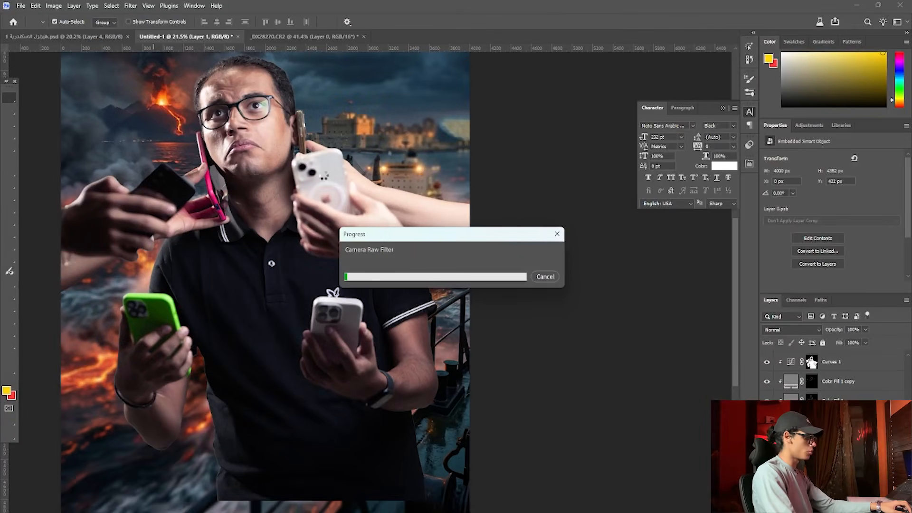
- Inspect the man's face, hands, shirt and cut-out edges up close against the lava and harbour background
{"action": "scroll", "coordinate": [306, 139], "scroll_direction": "down", "scroll_amount": 3}
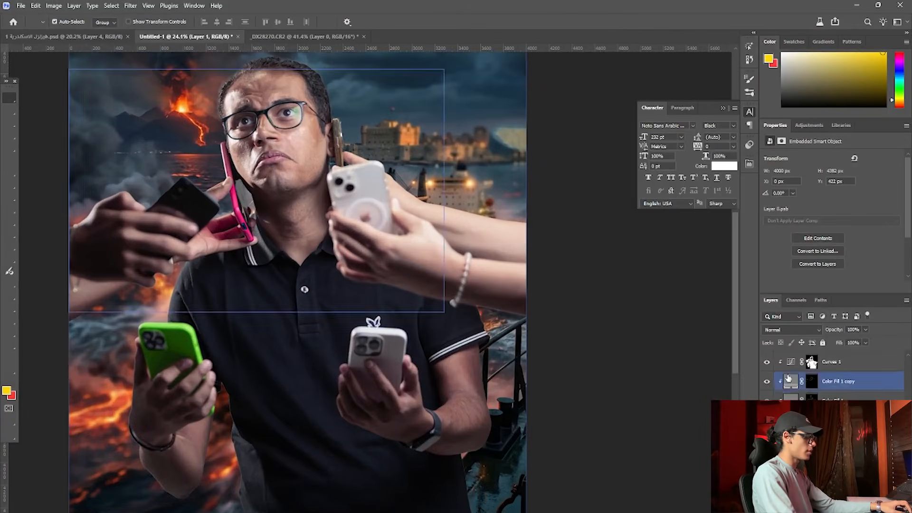
{"action": "left_click", "coordinate": [766, 381]}
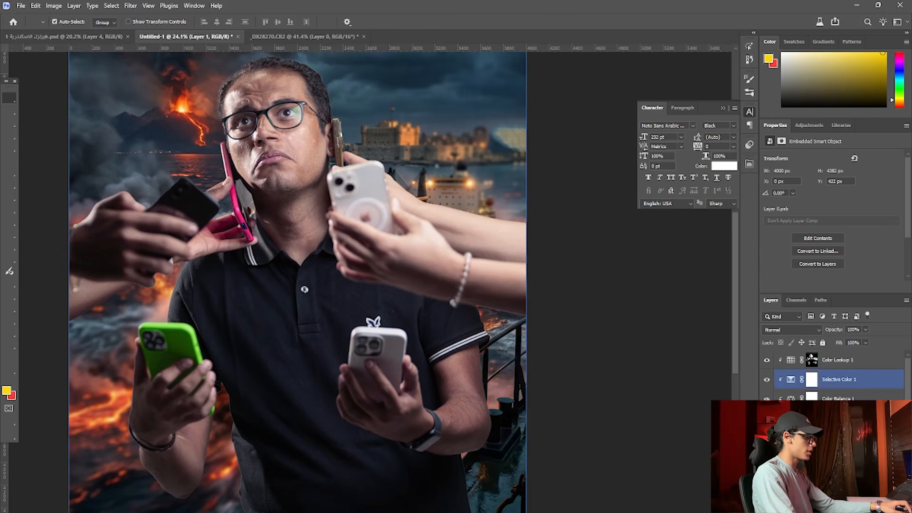
{"action": "left_click", "coordinate": [837, 397]}
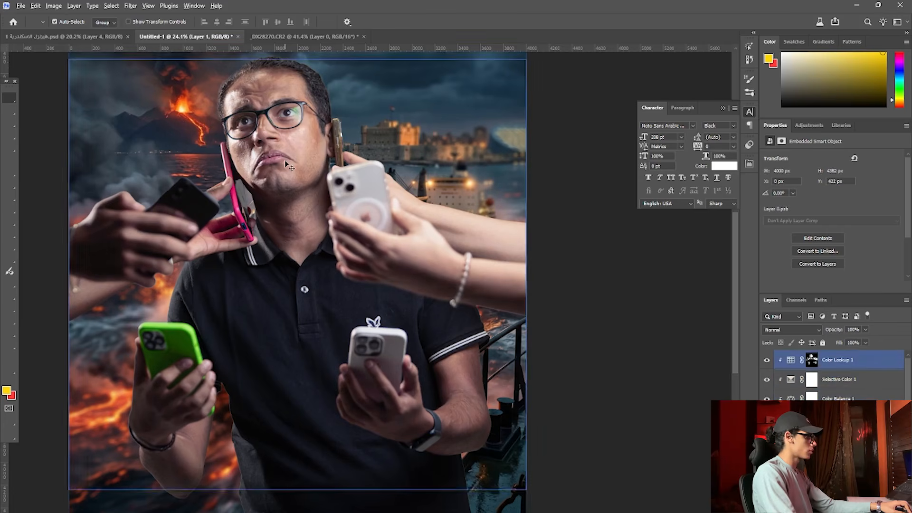
{"action": "scroll", "coordinate": [286, 161], "scroll_direction": "down", "scroll_amount": 5}
{"action": "scroll", "coordinate": [288, 162], "scroll_direction": "up", "scroll_amount": 5}
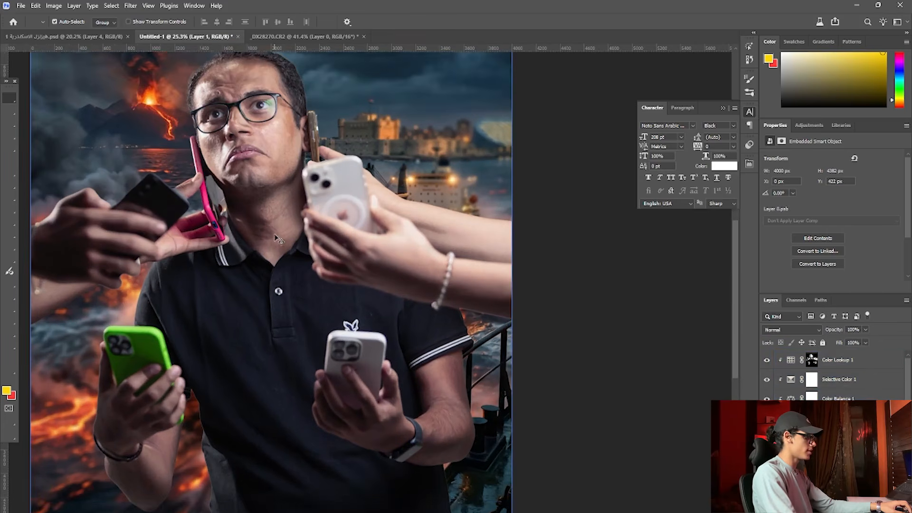
{"action": "scroll", "coordinate": [280, 199], "scroll_direction": "up", "scroll_amount": 3}
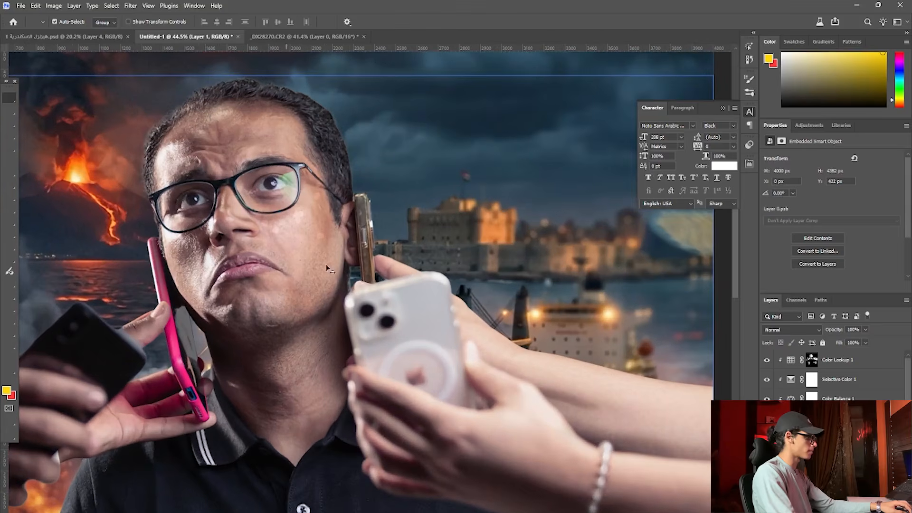
{"action": "scroll", "coordinate": [357, 281], "scroll_direction": "down", "scroll_amount": 6}
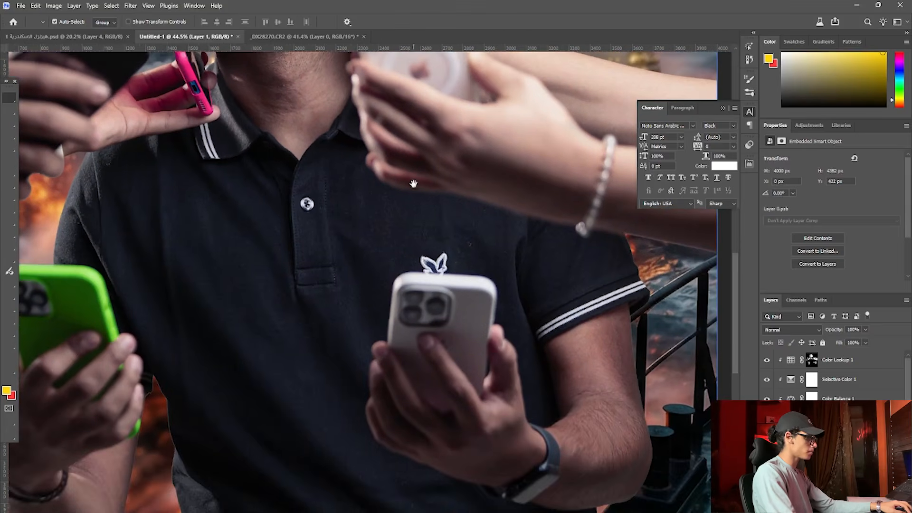
{"action": "scroll", "coordinate": [466, 361], "scroll_direction": "down", "scroll_amount": 4}
{"action": "scroll", "coordinate": [204, 288], "scroll_direction": "up", "scroll_amount": 1}
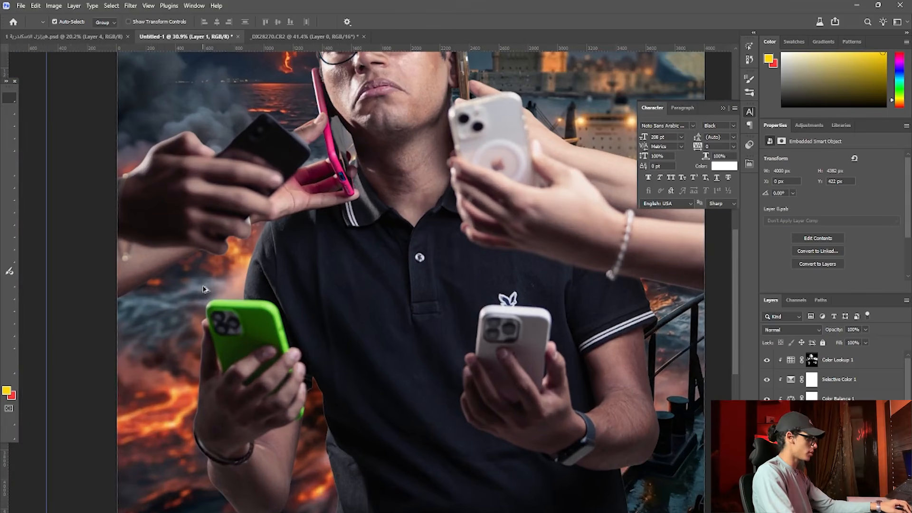
{"action": "scroll", "coordinate": [308, 371], "scroll_direction": "down", "scroll_amount": 1}
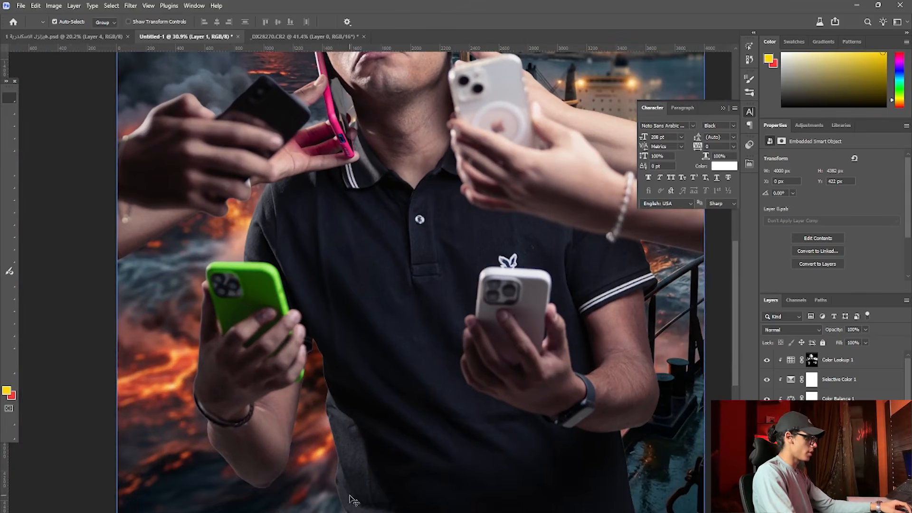
{"action": "scroll", "coordinate": [348, 505], "scroll_direction": "up", "scroll_amount": 2}
{"action": "scroll", "coordinate": [347, 502], "scroll_direction": "up", "scroll_amount": 5}
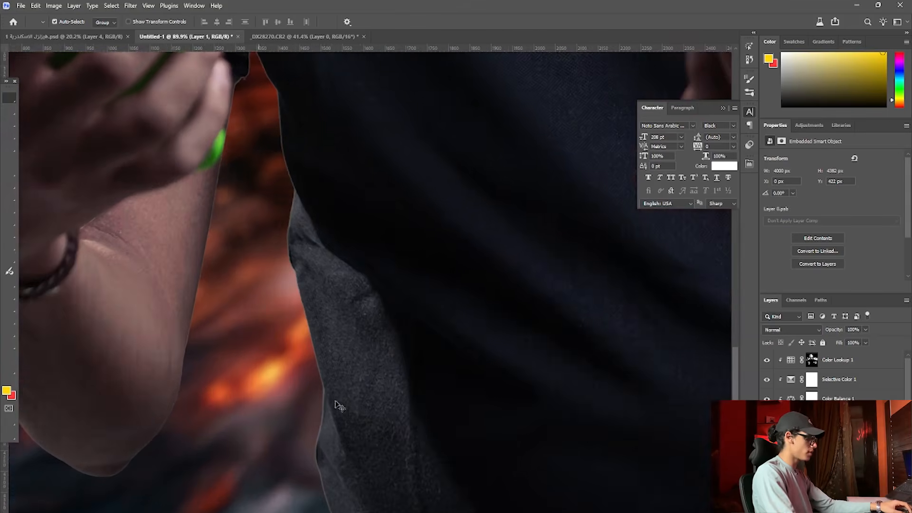
{"action": "scroll", "coordinate": [359, 299], "scroll_direction": "down", "scroll_amount": 3}
{"action": "scroll", "coordinate": [295, 327], "scroll_direction": "down", "scroll_amount": 4}
{"action": "scroll", "coordinate": [280, 336], "scroll_direction": "up", "scroll_amount": 2}
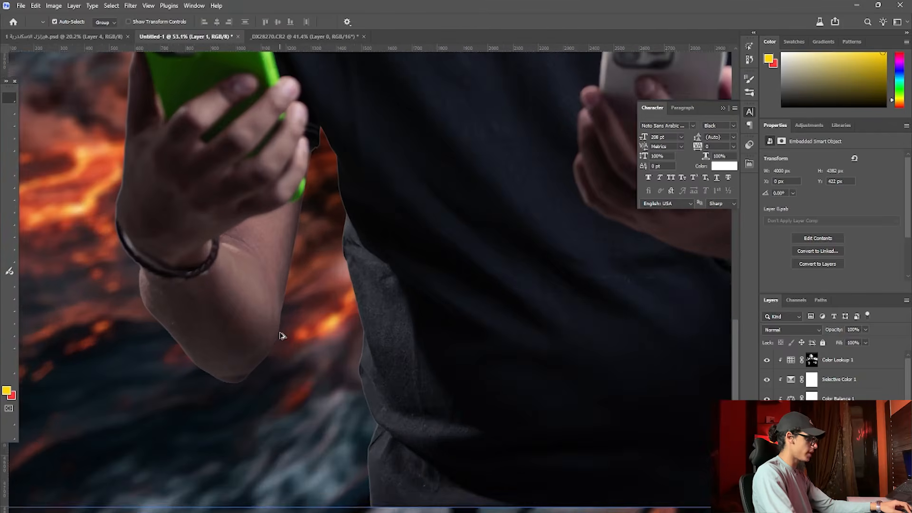
{"action": "scroll", "coordinate": [281, 335], "scroll_direction": "down", "scroll_amount": 3}
{"action": "scroll", "coordinate": [280, 335], "scroll_direction": "up", "scroll_amount": 1}
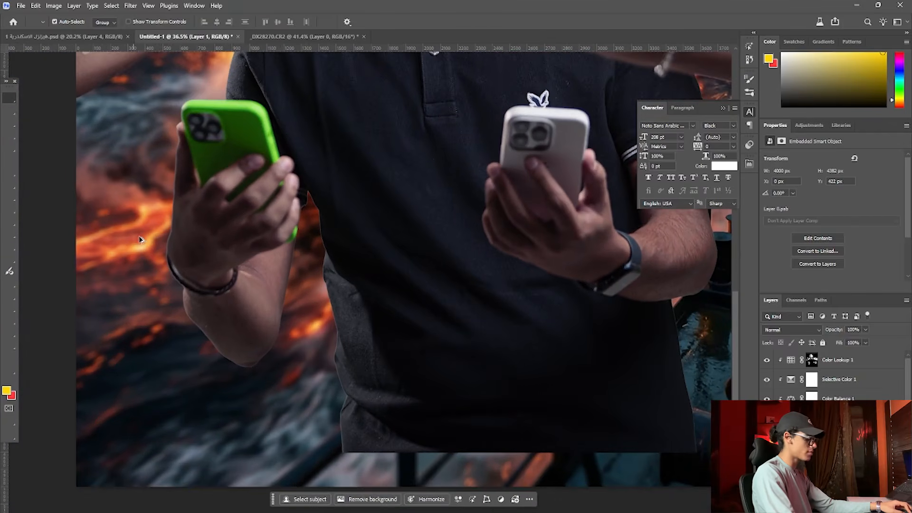
{"action": "scroll", "coordinate": [140, 240], "scroll_direction": "down", "scroll_amount": 3}
- Delete the old retouching layer, Layer 2, and create a new empty layer above the man in its place
{"action": "left_click", "coordinate": [824, 476]}
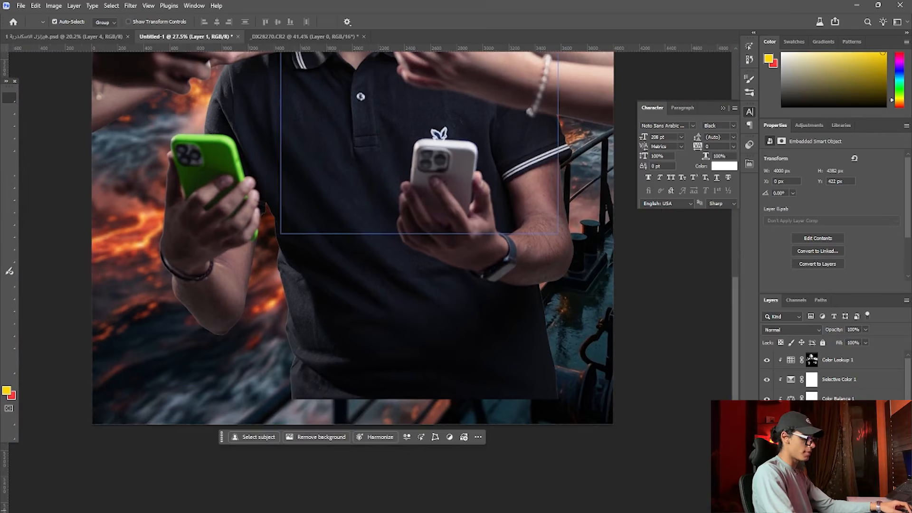
{"action": "scroll", "coordinate": [356, 117], "scroll_direction": "up", "scroll_amount": 4}
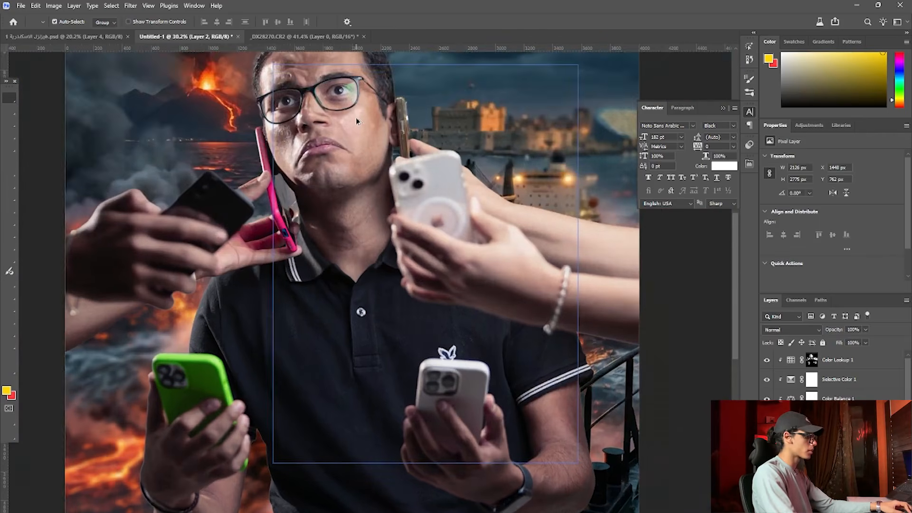
{"action": "scroll", "coordinate": [356, 121], "scroll_direction": "up", "scroll_amount": 1}
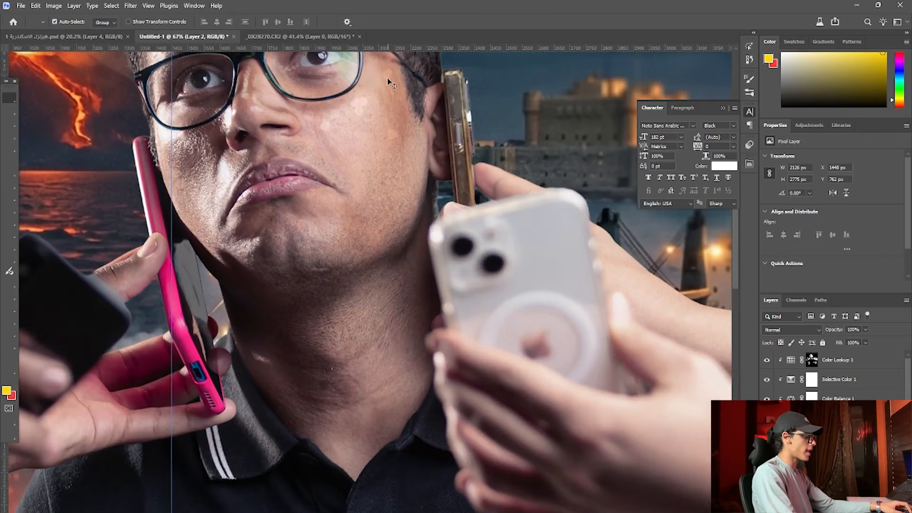
{"action": "left_click", "coordinate": [382, 101]}
{"action": "key", "text": "Delete"}
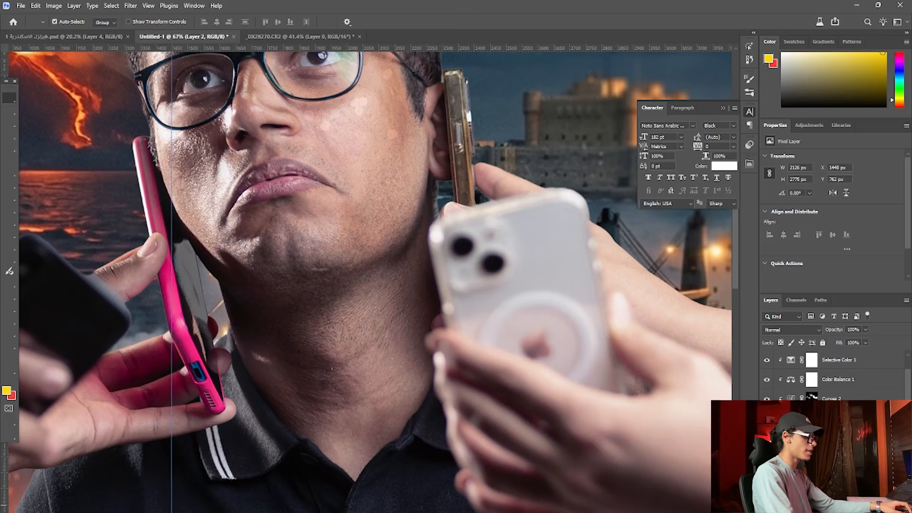
{"action": "key", "text": "Delete"}
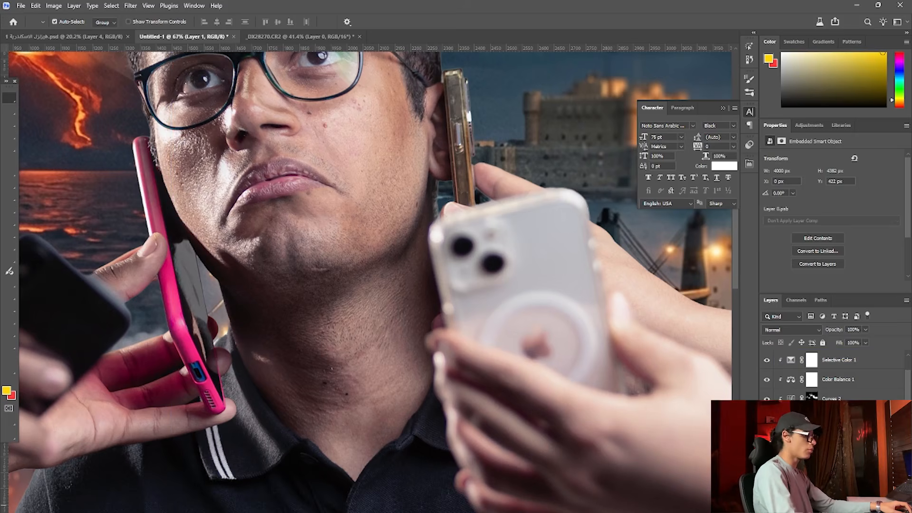
{"action": "key", "text": "ctrl+z"}
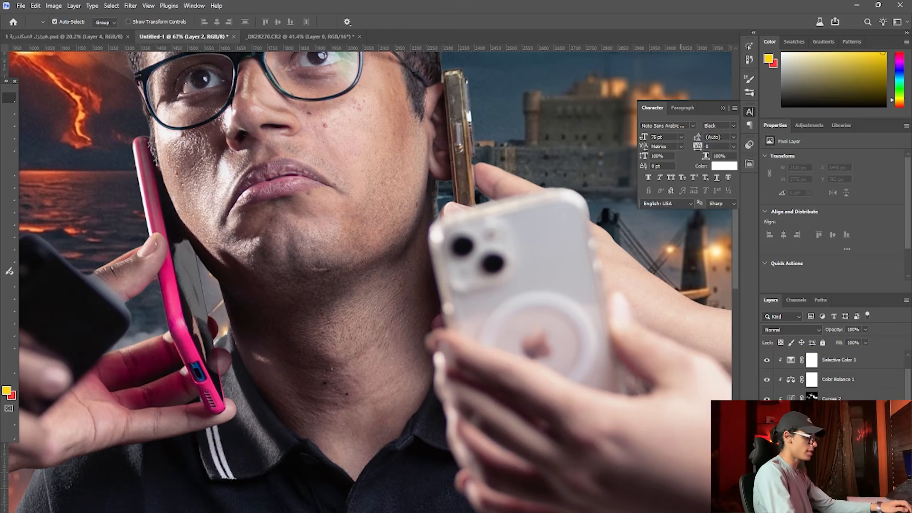
- Hide the clipped adjustment and color fill layers above the man, from Selective Color 1 down through Color Fill 1
{"action": "left_click_drag", "start_coordinate": [769, 375], "coordinate": [767, 368]}
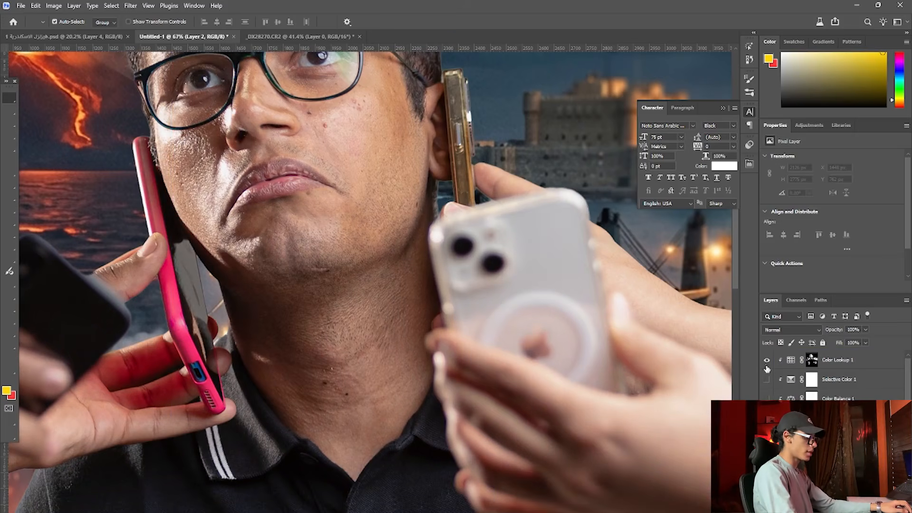
{"action": "left_click", "coordinate": [788, 364]}
{"action": "scroll", "coordinate": [833, 375], "scroll_direction": "down", "scroll_amount": 3}
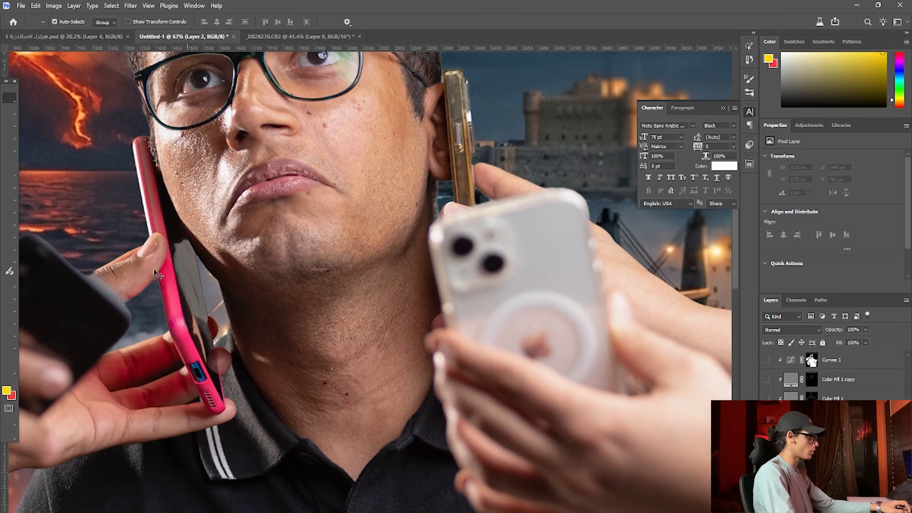
- Remove the moles and red spots on the man's cheek below the glasses with the Spot Healing Brush
{"action": "scroll", "coordinate": [156, 274], "scroll_direction": "up", "scroll_amount": 1}
{"action": "right_click", "coordinate": [9, 184]}
{"action": "left_click", "coordinate": [52, 185]}
{"action": "scroll", "coordinate": [335, 190], "scroll_direction": "up", "scroll_amount": 4}
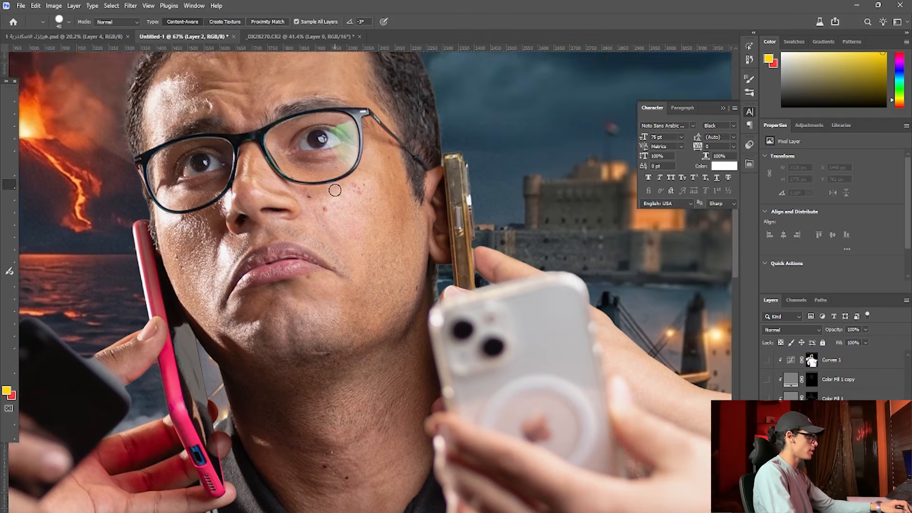
{"action": "scroll", "coordinate": [334, 190], "scroll_direction": "up", "scroll_amount": 3}
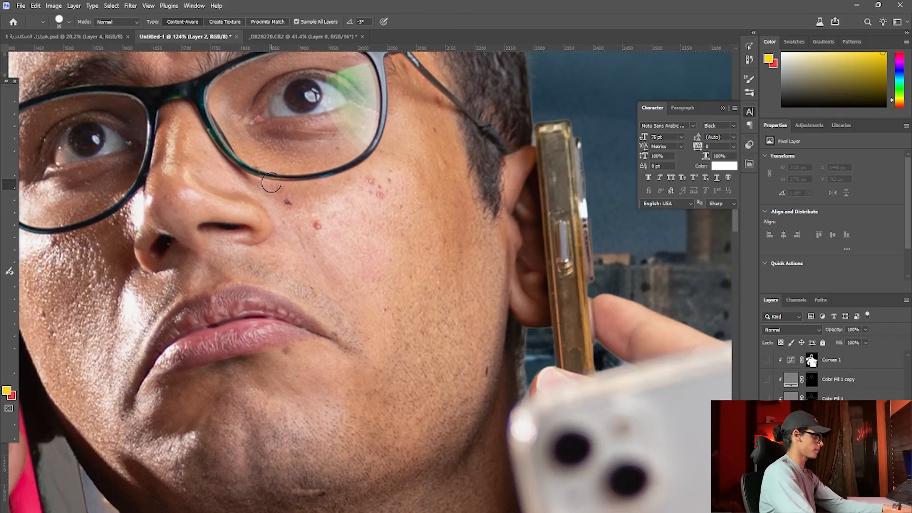
{"action": "left_click", "coordinate": [318, 227]}
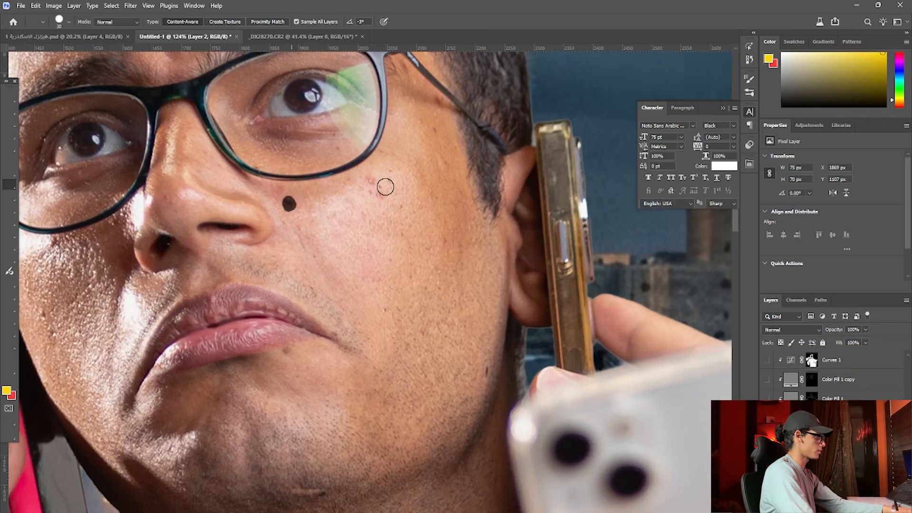
{"action": "mouse_move", "coordinate": [385, 186]}
{"action": "left_mouse_down"}
{"action": "mouse_move", "coordinate": [372, 185]}
{"action": "mouse_move", "coordinate": [387, 184]}
{"action": "left_mouse_up"}
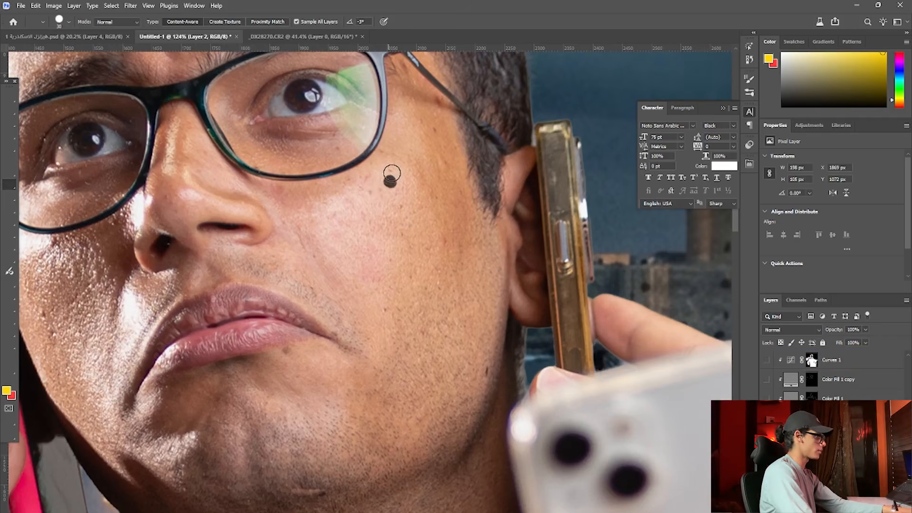
{"action": "left_click", "coordinate": [392, 173]}
- Heal the skin blemishes on the man's temple, outer cheek beside the ear and jaw
{"action": "left_click", "coordinate": [438, 128]}
{"action": "left_click", "coordinate": [439, 103]}
{"action": "left_click_drag", "start_coordinate": [438, 151], "coordinate": [442, 158]}
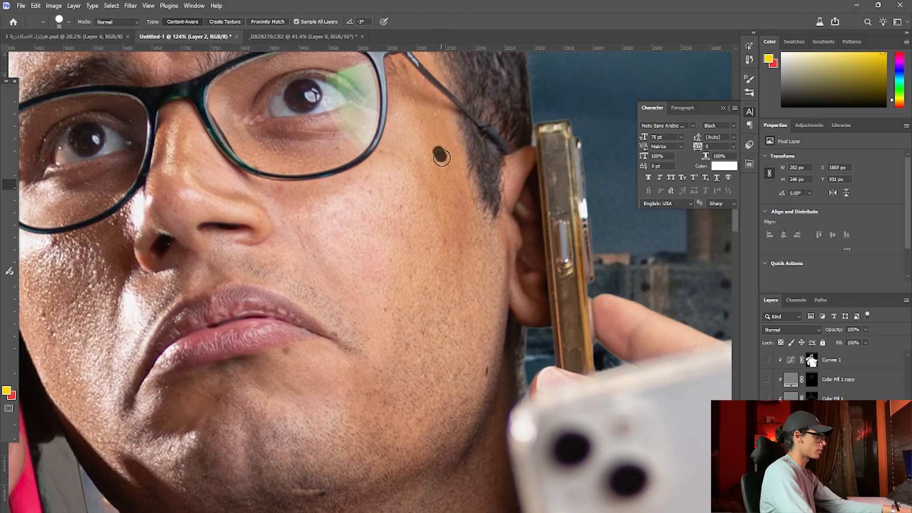
{"action": "left_click", "coordinate": [462, 191]}
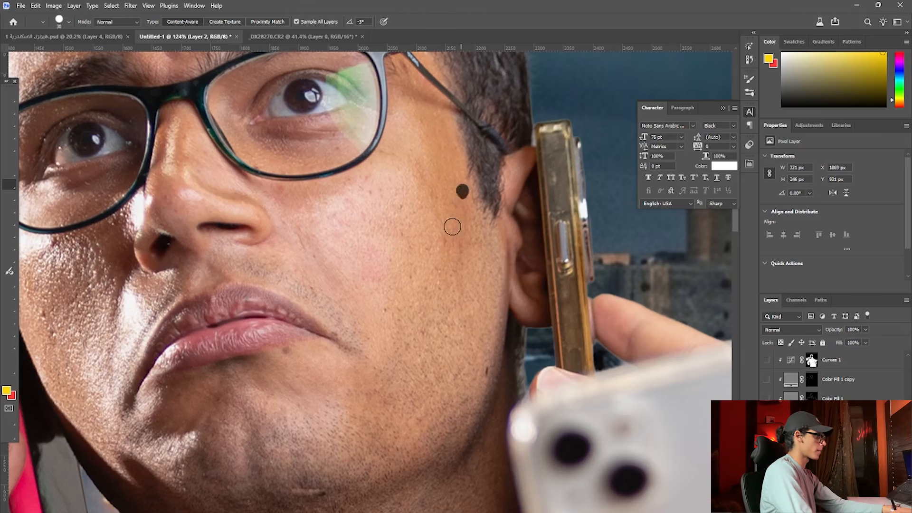
{"action": "left_click", "coordinate": [461, 254]}
{"action": "left_click", "coordinate": [352, 369]}
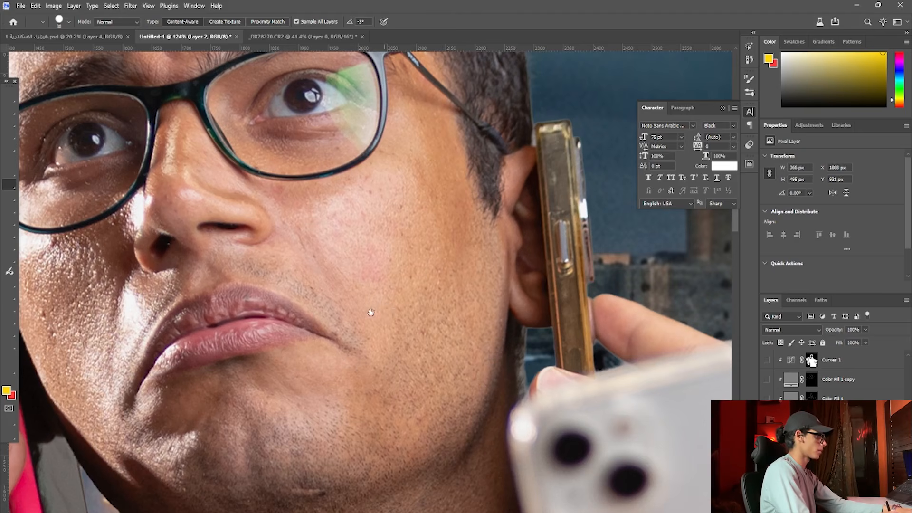
- Heal the spots above the man's eyebrow and on the cheek beside the pink phone
{"action": "left_click_drag", "start_coordinate": [371, 312], "coordinate": [473, 362]}
{"action": "left_click", "coordinate": [391, 94]}
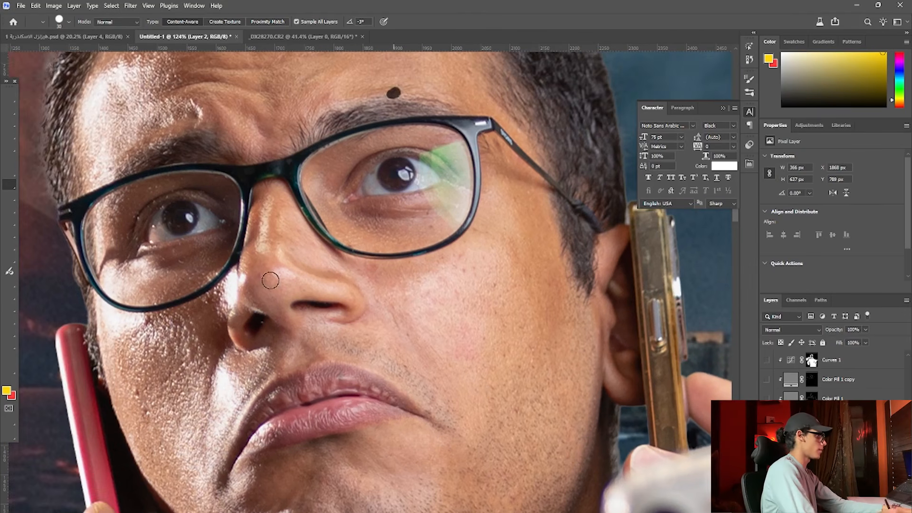
{"action": "left_click", "coordinate": [143, 407]}
{"action": "left_click", "coordinate": [137, 387]}
{"action": "left_click", "coordinate": [148, 322]}
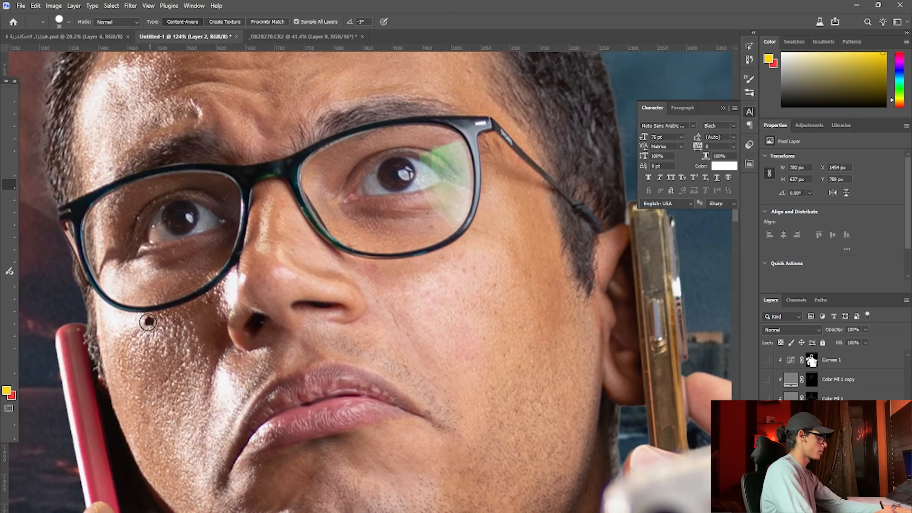
- Remove the blemishes under the man's chin and the dark spots on the neck
{"action": "left_click_drag", "start_coordinate": [341, 353], "coordinate": [279, 163]}
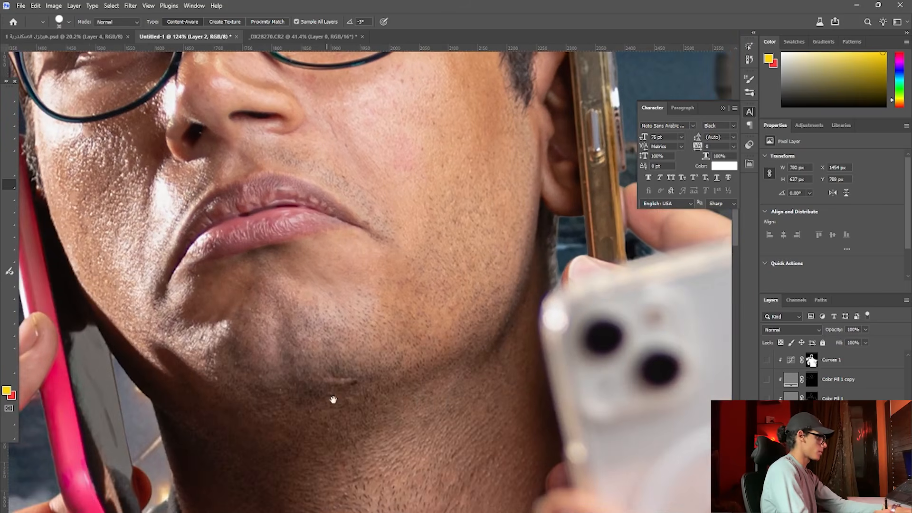
{"action": "left_click_drag", "start_coordinate": [404, 412], "coordinate": [419, 246]}
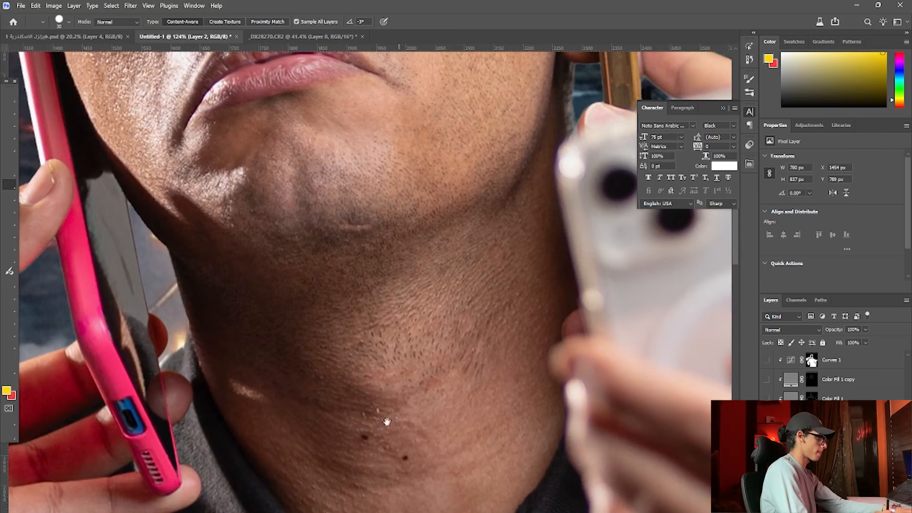
{"action": "mouse_move", "coordinate": [396, 399]}
{"action": "left_mouse_down"}
{"action": "mouse_move", "coordinate": [300, 285]}
{"action": "mouse_move", "coordinate": [219, 152]}
{"action": "left_mouse_up"}
{"action": "left_click_drag", "start_coordinate": [440, 354], "coordinate": [279, 228]}
{"action": "left_click_drag", "start_coordinate": [334, 225], "coordinate": [266, 124]}
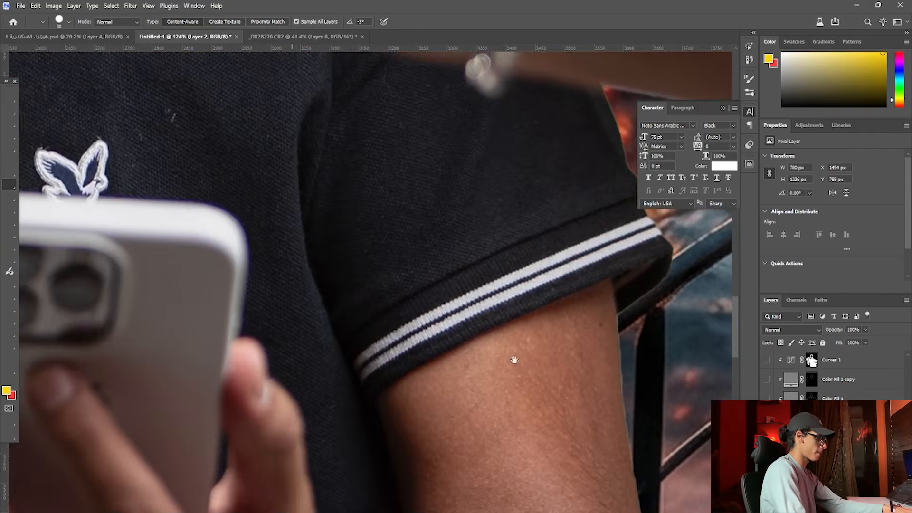
- Heal the spots on the man's bare arm, near the sleeve and around the elbow
{"action": "mouse_move", "coordinate": [515, 361]}
{"action": "left_mouse_down"}
{"action": "mouse_move", "coordinate": [380, 190]}
{"action": "mouse_move", "coordinate": [340, 157]}
{"action": "left_mouse_up"}
{"action": "left_click_drag", "start_coordinate": [411, 248], "coordinate": [410, 255]}
{"action": "left_click", "coordinate": [393, 360]}
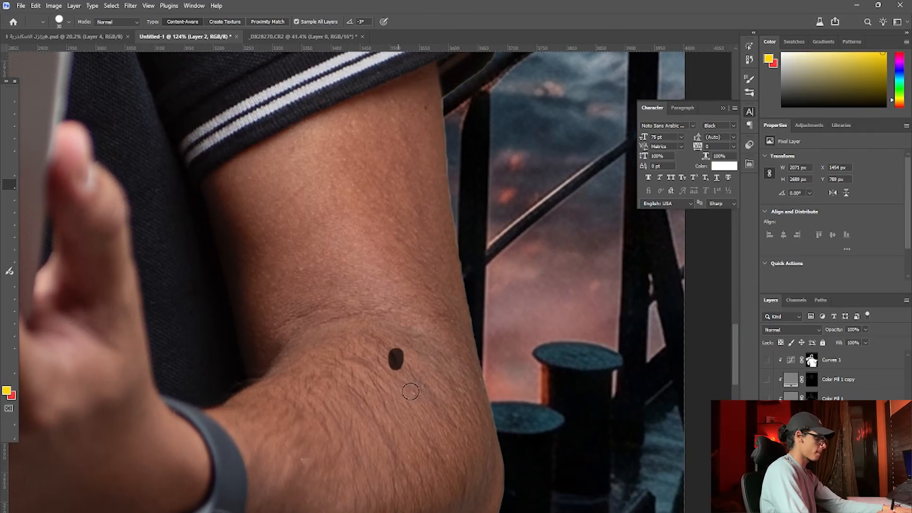
{"action": "left_click", "coordinate": [415, 394]}
{"action": "left_click", "coordinate": [427, 109]}
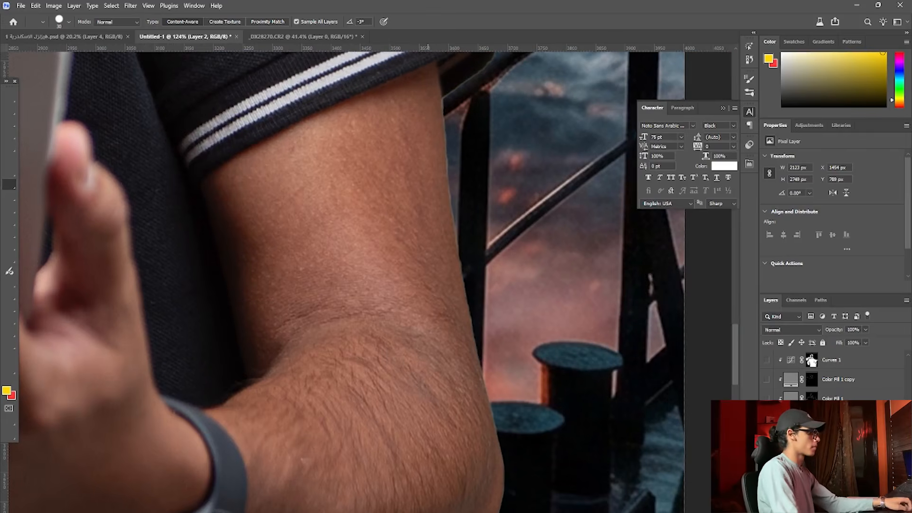
- Show the hidden clipped adjustment and color fill layers above the man again
{"action": "scroll", "coordinate": [442, 157], "scroll_direction": "down", "scroll_amount": 5}
{"action": "scroll", "coordinate": [490, 333], "scroll_direction": "up", "scroll_amount": 1}
{"action": "key", "text": "v"}
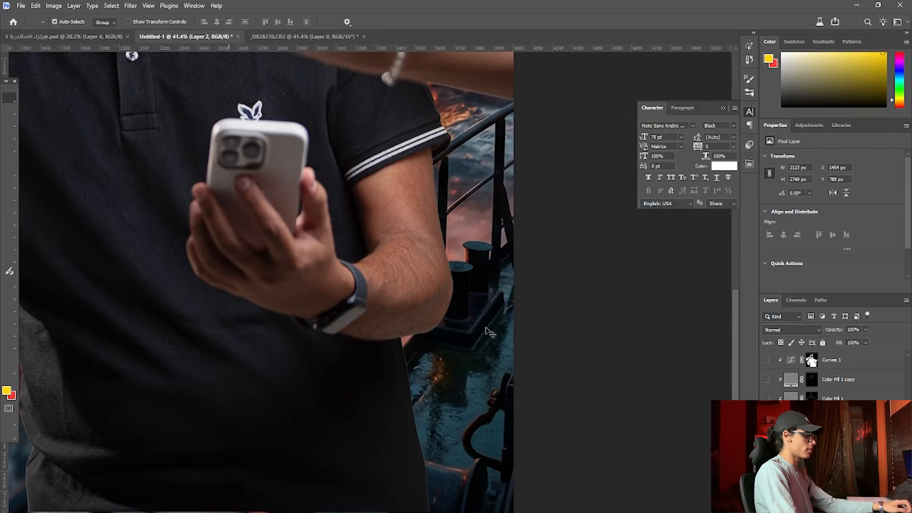
{"action": "scroll", "coordinate": [811, 359], "scroll_direction": "up", "scroll_amount": 1}
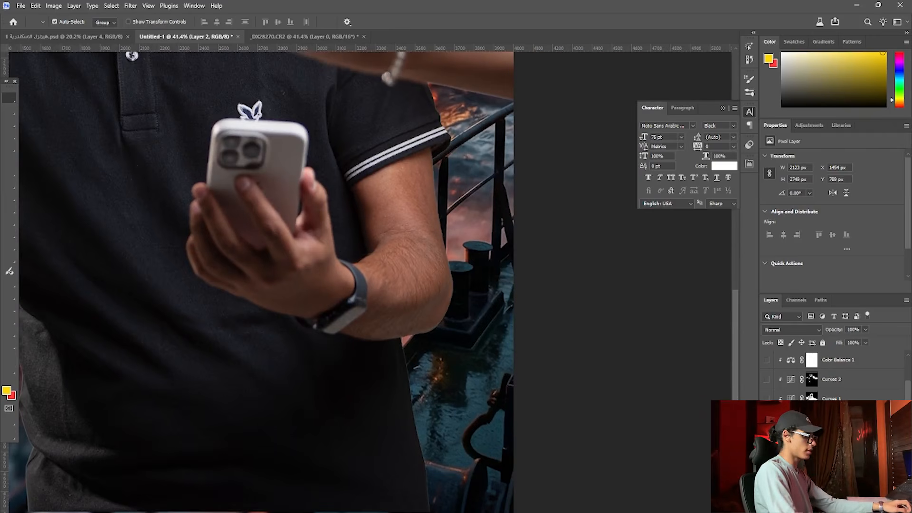
{"action": "scroll", "coordinate": [763, 375], "scroll_direction": "up", "scroll_amount": 1}
{"action": "left_click", "coordinate": [766, 378]}
{"action": "scroll", "coordinate": [489, 309], "scroll_direction": "down", "scroll_amount": 1}
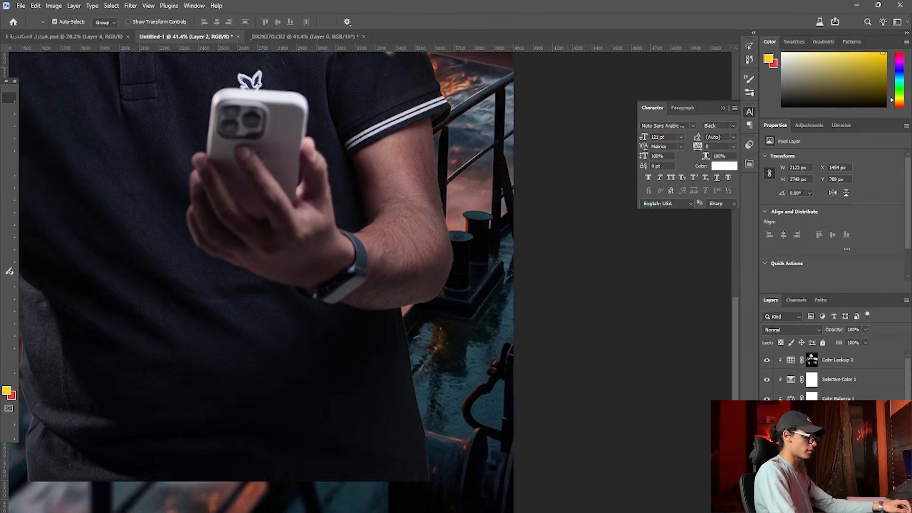
{"action": "scroll", "coordinate": [283, 312], "scroll_direction": "down", "scroll_amount": 7}
{"action": "scroll", "coordinate": [95, 159], "scroll_direction": "up", "scroll_amount": 1}
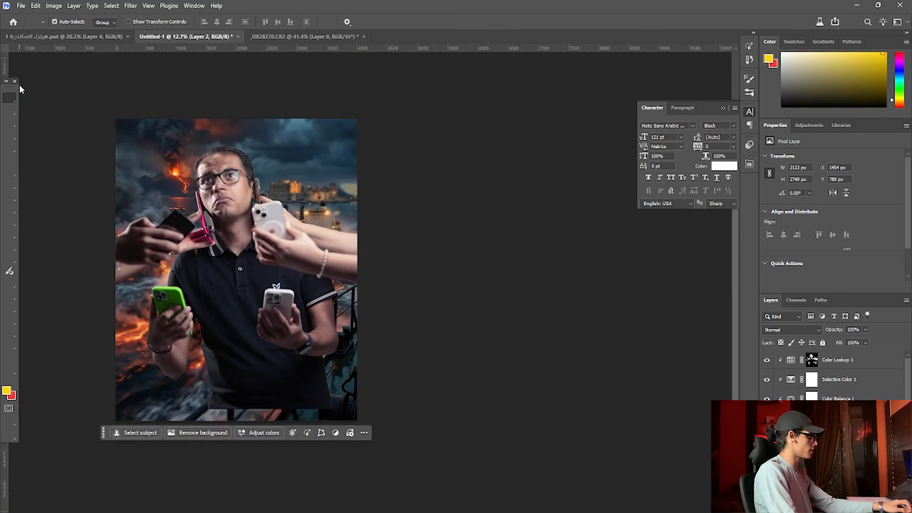
- Add a Levels adjustment layer for the man and lower its white output level to 136
{"action": "scroll", "coordinate": [229, 203], "scroll_direction": "up", "scroll_amount": 6}
{"action": "scroll", "coordinate": [242, 206], "scroll_direction": "down", "scroll_amount": 3}
{"action": "scroll", "coordinate": [243, 206], "scroll_direction": "up", "scroll_amount": 1}
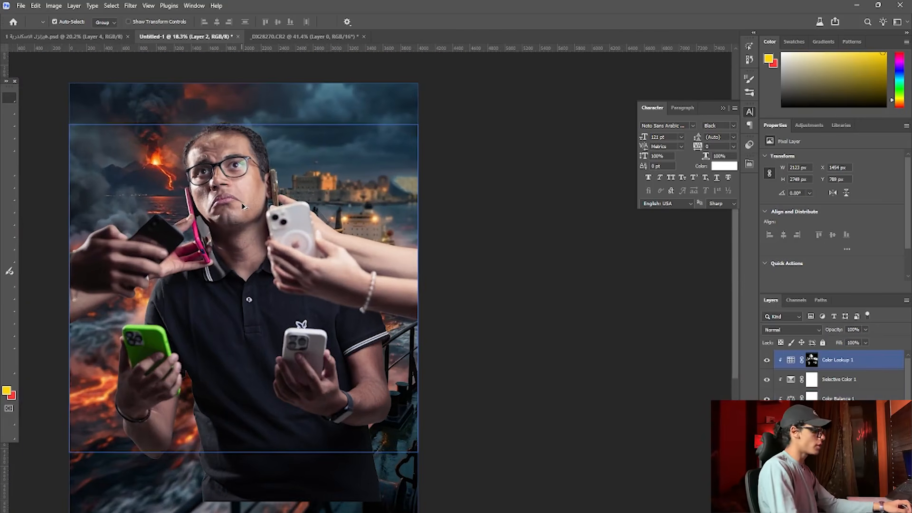
{"action": "scroll", "coordinate": [242, 206], "scroll_direction": "up", "scroll_amount": 4}
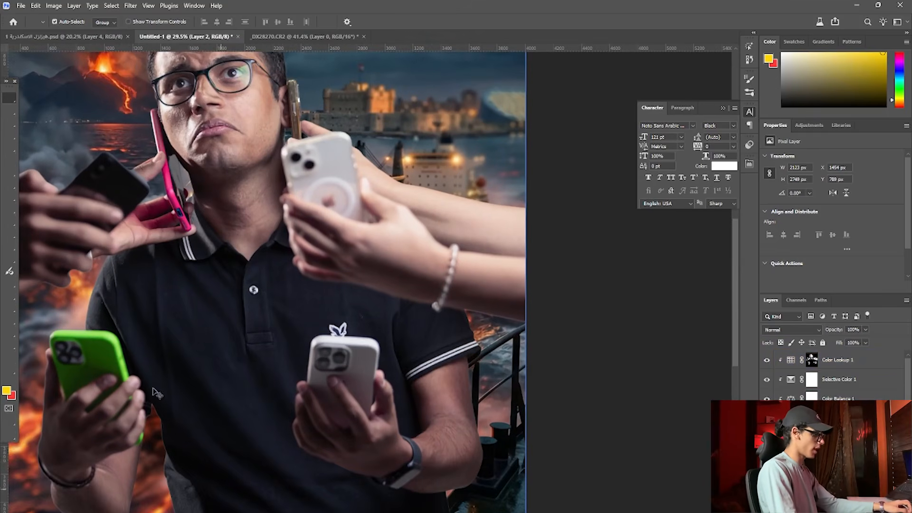
{"action": "scroll", "coordinate": [157, 393], "scroll_direction": "down", "scroll_amount": 1}
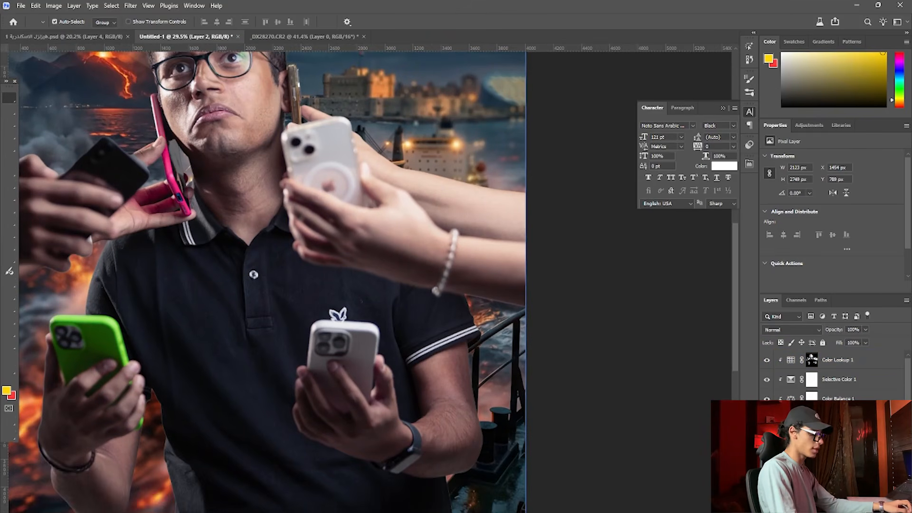
{"action": "left_click", "coordinate": [835, 506]}
{"action": "left_click", "coordinate": [848, 388]}
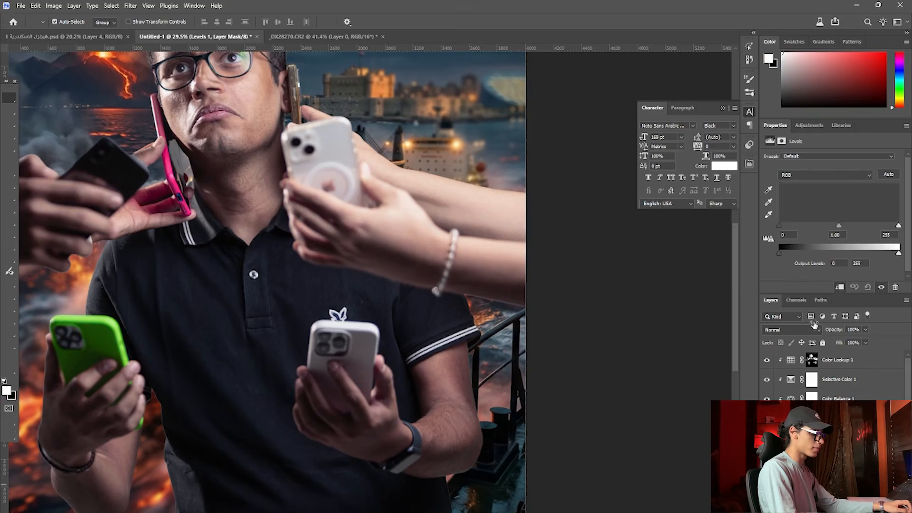
{"action": "left_click_drag", "start_coordinate": [780, 251], "coordinate": [738, 269]}
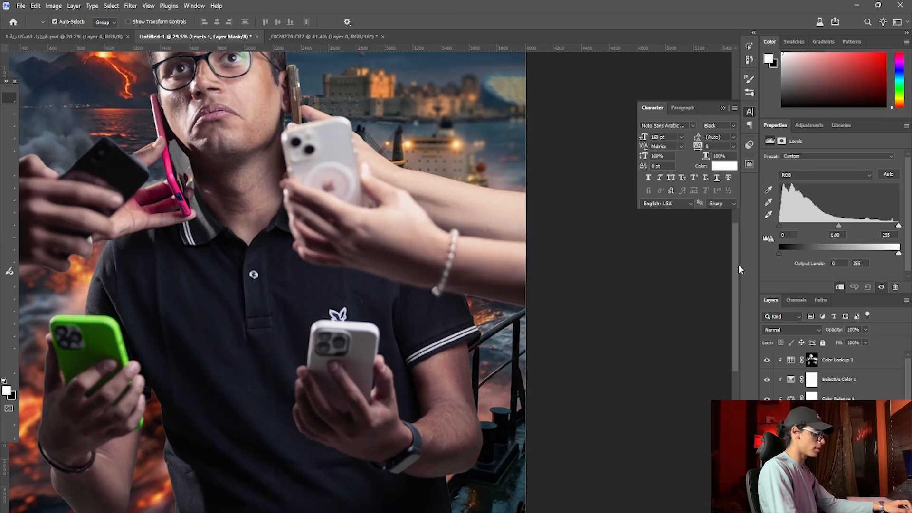
{"action": "left_click_drag", "start_coordinate": [899, 255], "coordinate": [842, 257]}
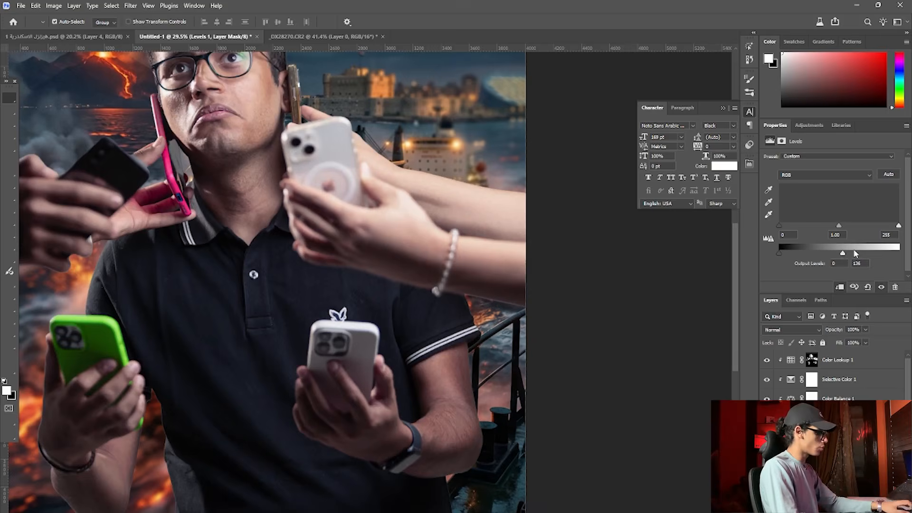
- Paint white on the Levels mask with a slightly enlarged soft brush to darken the edges of the watch-side sleeve, arm and shirt
{"action": "key", "text": "b"}
{"action": "scroll", "coordinate": [491, 202], "scroll_direction": "up", "scroll_amount": 3}
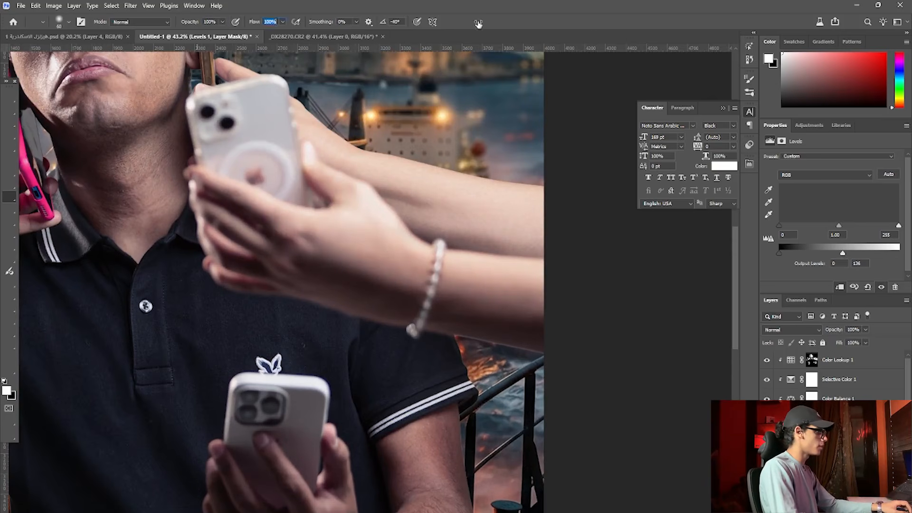
{"action": "scroll", "coordinate": [373, 290], "scroll_direction": "up", "scroll_amount": 4}
{"action": "scroll", "coordinate": [558, 493], "scroll_direction": "up", "scroll_amount": 2}
{"action": "scroll", "coordinate": [558, 493], "scroll_direction": "down", "scroll_amount": 3}
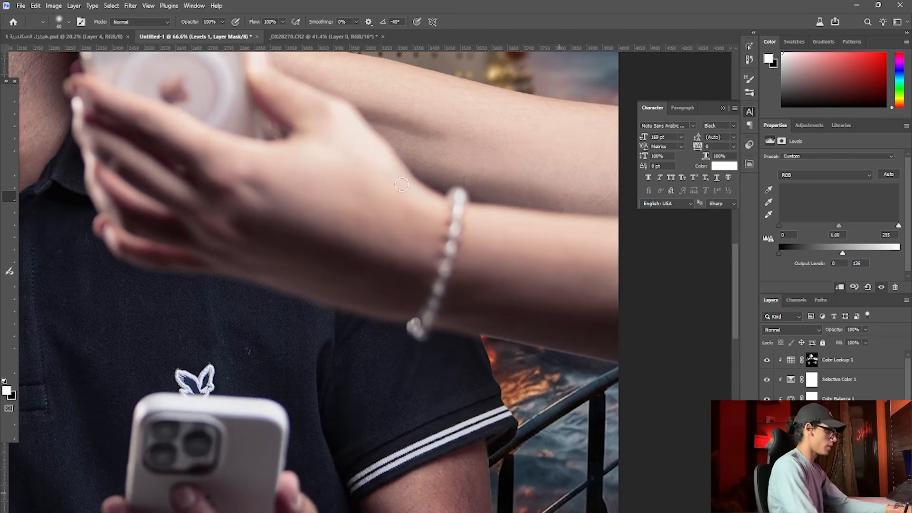
{"action": "key", "text": "bracketright"}
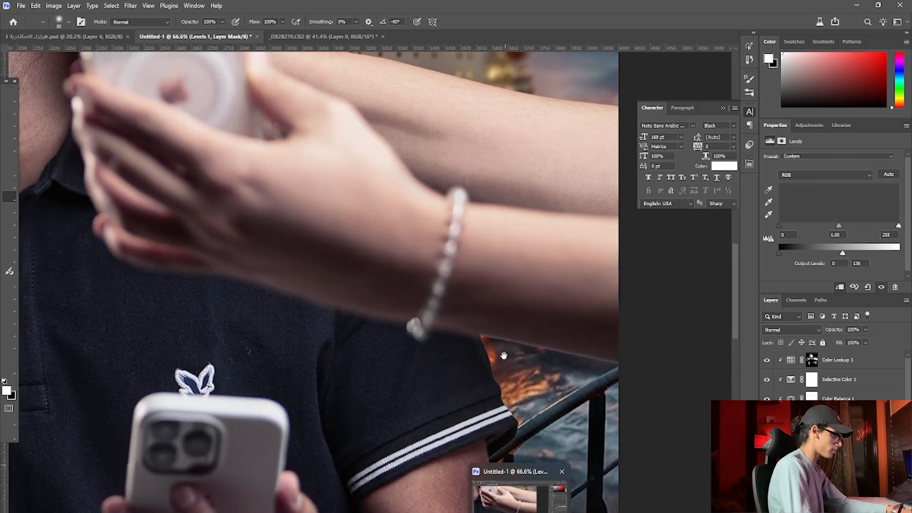
{"action": "scroll", "coordinate": [501, 323], "scroll_direction": "down", "scroll_amount": 3}
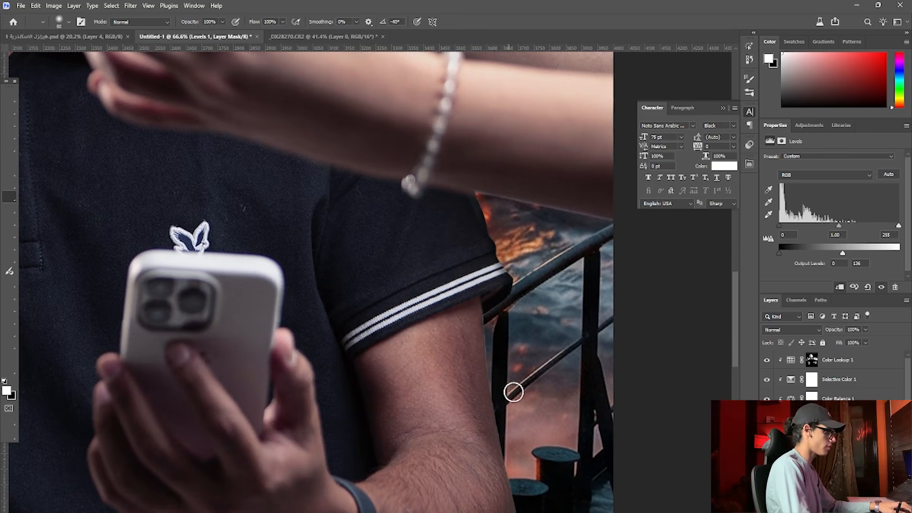
{"action": "scroll", "coordinate": [504, 319], "scroll_direction": "down", "scroll_amount": 4}
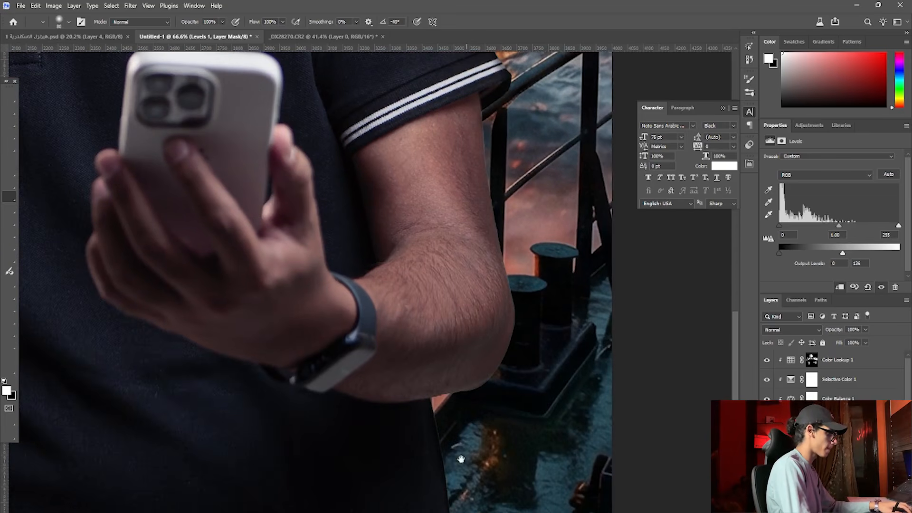
{"action": "scroll", "coordinate": [460, 459], "scroll_direction": "down", "scroll_amount": 5}
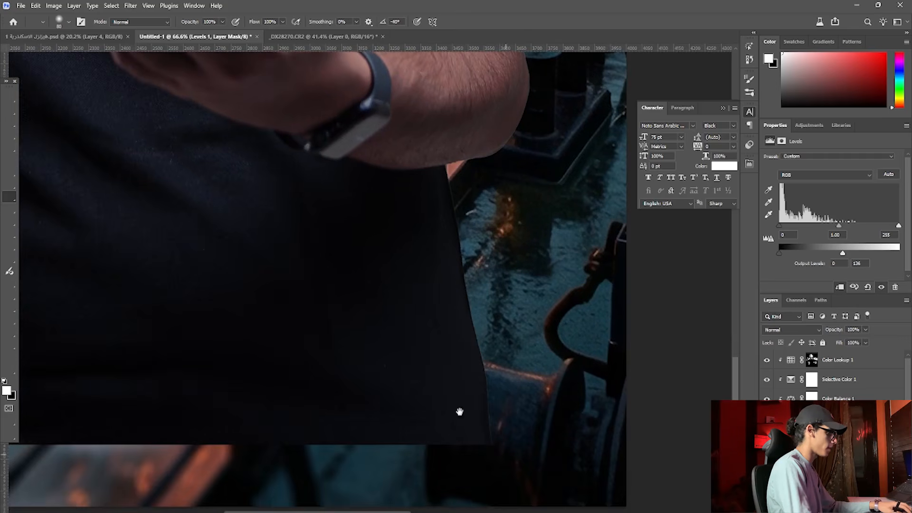
- Paint the Levels mask along the edges of the forearm with the black bracelet and the adjacent shirt side
{"action": "scroll", "coordinate": [460, 411], "scroll_direction": "left", "scroll_amount": 15}
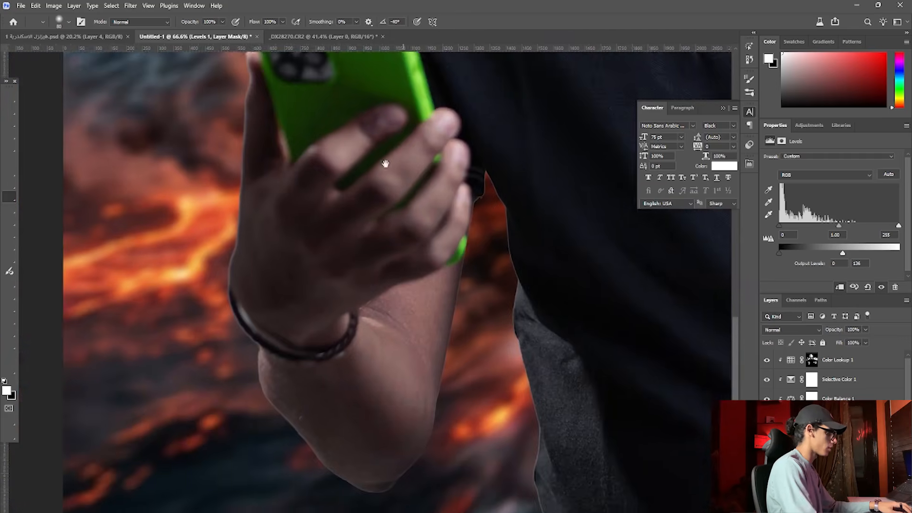
{"action": "left_click_drag", "start_coordinate": [385, 164], "coordinate": [352, 88]}
{"action": "scroll", "coordinate": [454, 356], "scroll_direction": "down", "scroll_amount": 3}
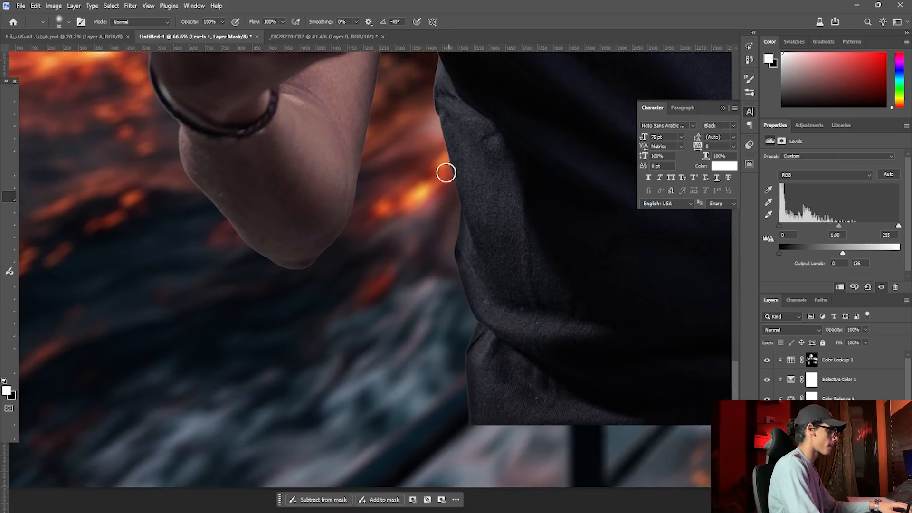
{"action": "scroll", "coordinate": [429, 122], "scroll_direction": "up", "scroll_amount": 3}
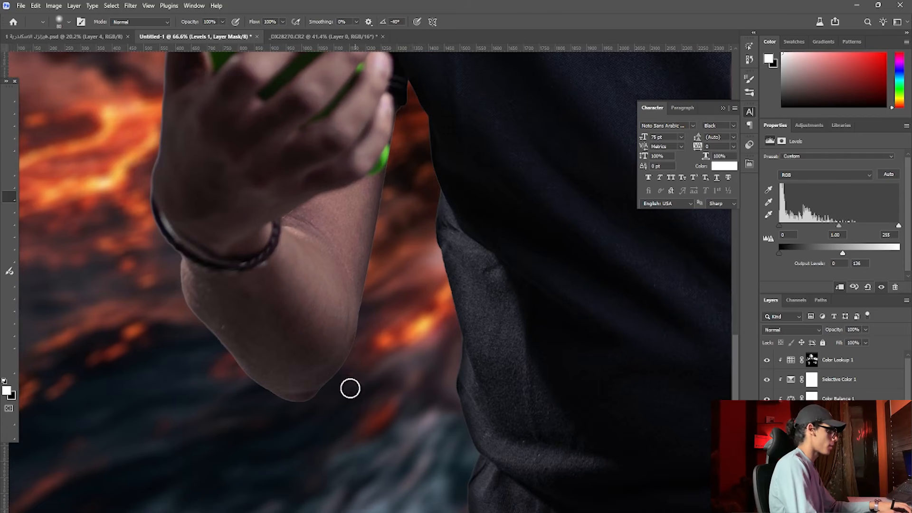
{"action": "scroll", "coordinate": [340, 276], "scroll_direction": "down", "scroll_amount": 5}
{"action": "scroll", "coordinate": [275, 201], "scroll_direction": "up", "scroll_amount": 5}
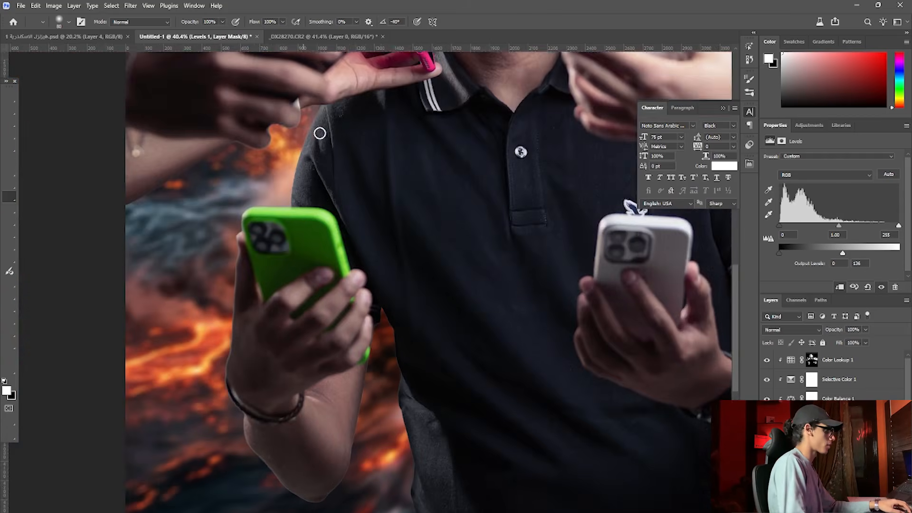
{"action": "scroll", "coordinate": [320, 200], "scroll_direction": "up", "scroll_amount": 5}
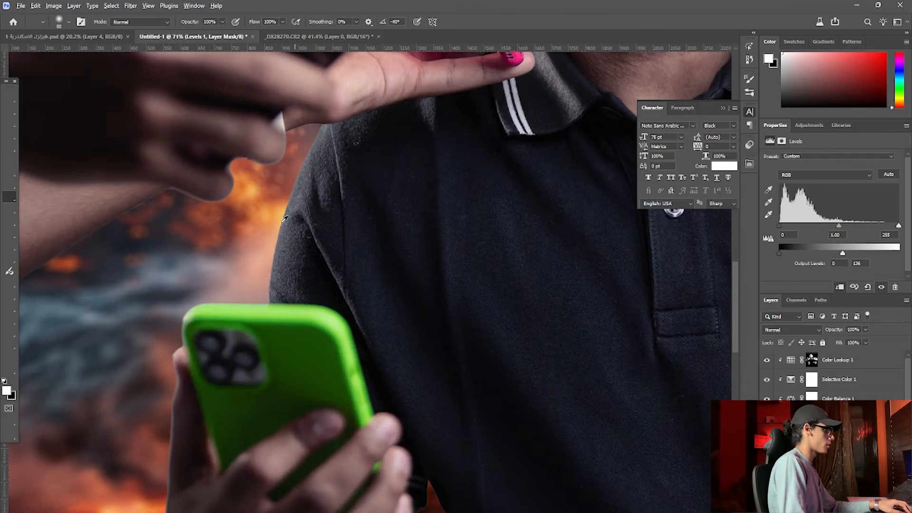
{"action": "scroll", "coordinate": [320, 203], "scroll_direction": "down", "scroll_amount": 5}
{"action": "scroll", "coordinate": [619, 350], "scroll_direction": "down", "scroll_amount": 5}
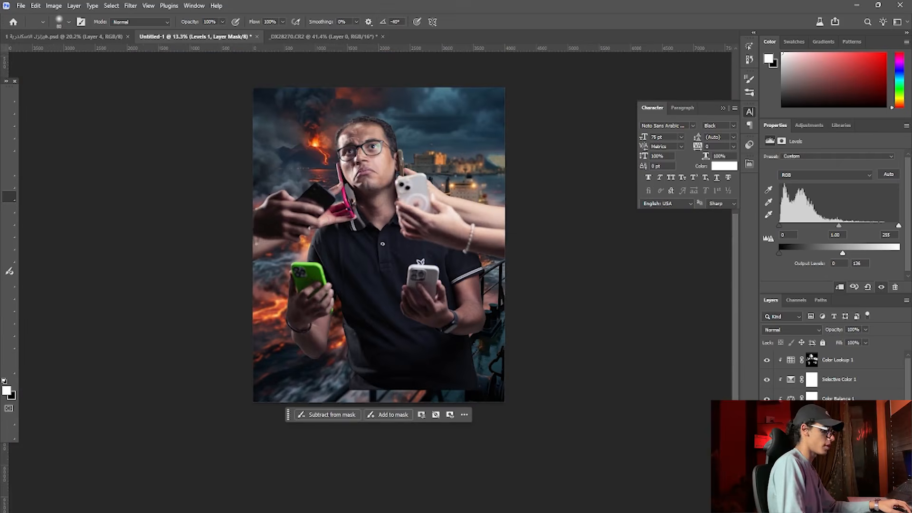
- Add a second Levels adjustment layer to the man and lower its white output level to 188
{"action": "left_click", "coordinate": [854, 507]}
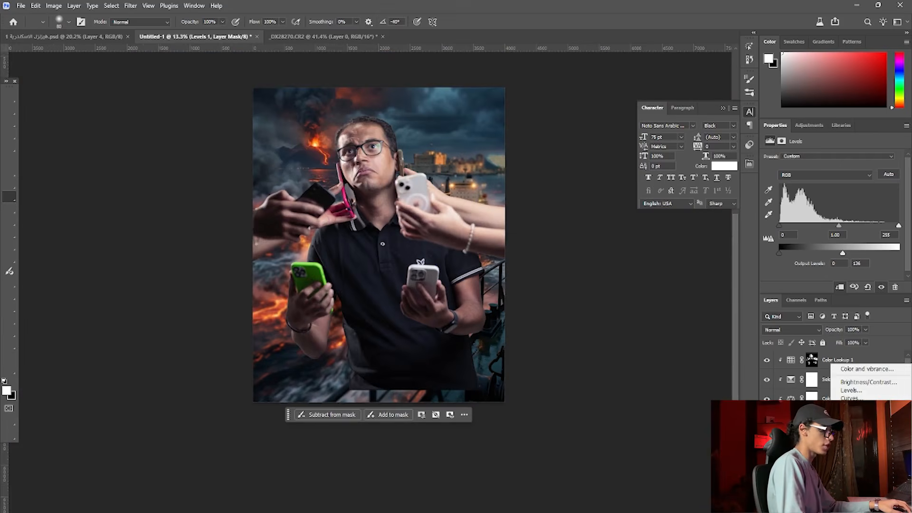
{"action": "left_click", "coordinate": [862, 384]}
{"action": "key", "text": "ctrl+z"}
{"action": "left_click", "coordinate": [854, 507]}
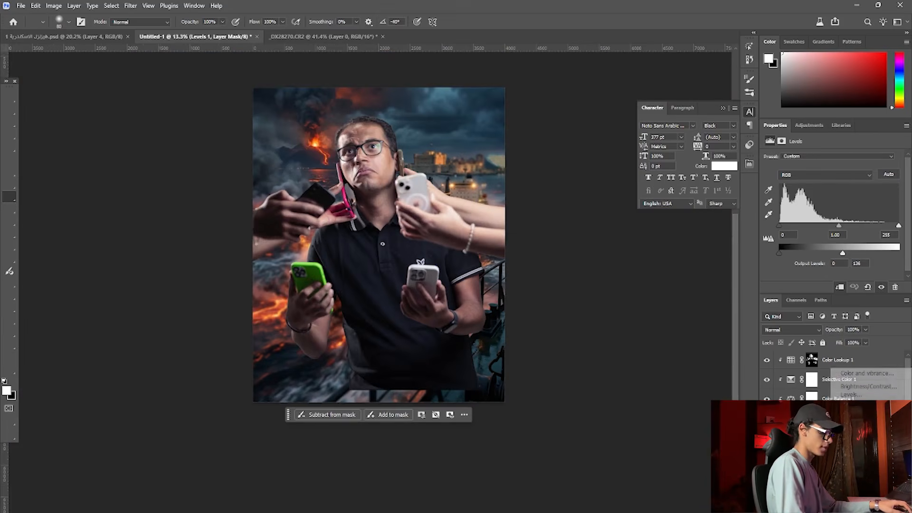
{"action": "left_click", "coordinate": [875, 395]}
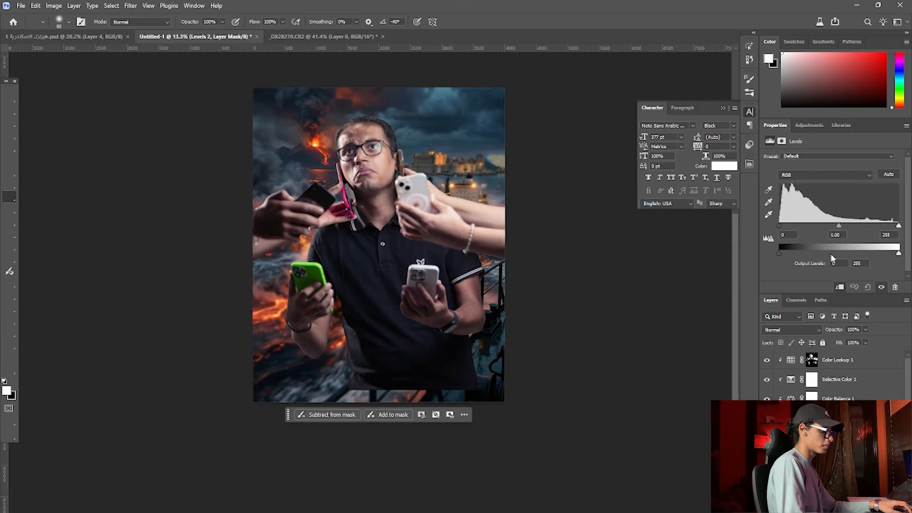
{"action": "left_click_drag", "start_coordinate": [893, 254], "coordinate": [882, 257]}
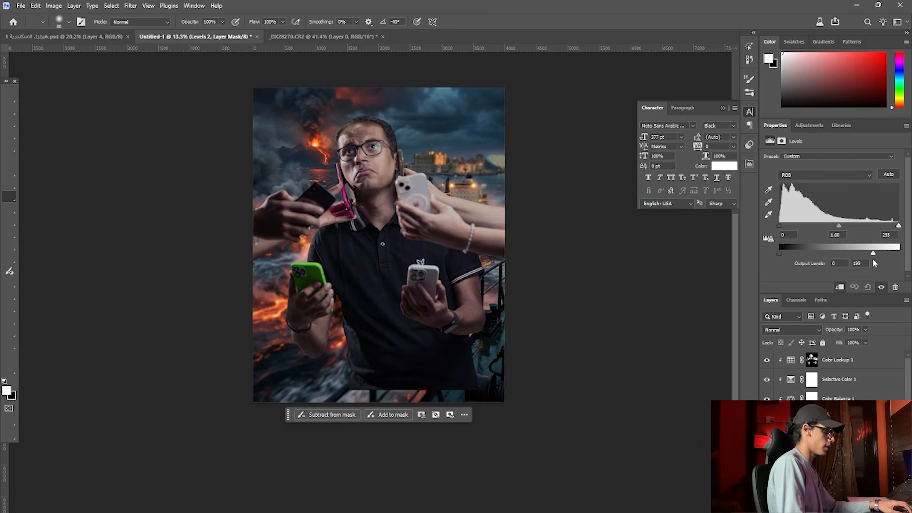
{"action": "left_click_drag", "start_coordinate": [869, 260], "coordinate": [868, 260]}
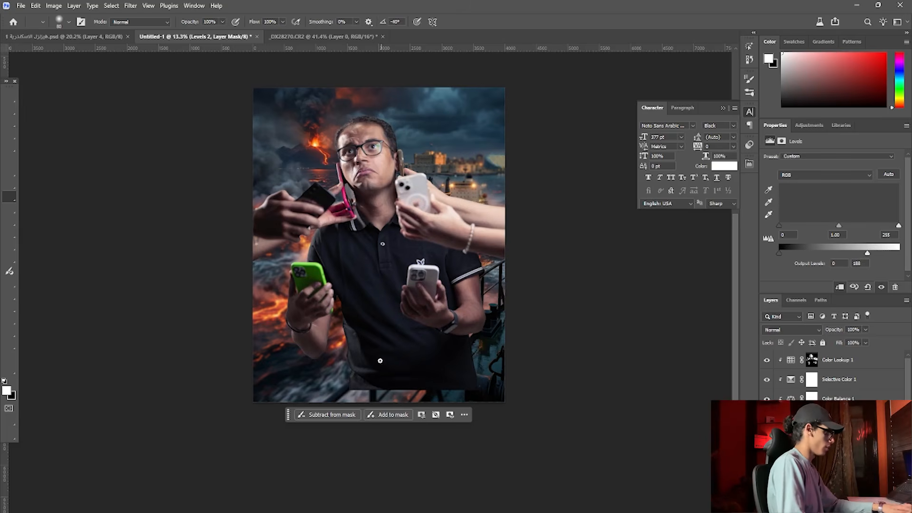
- Paint the second Levels mask along the edges of the forearm and elbow below the green phone
{"action": "scroll", "coordinate": [319, 330], "scroll_direction": "up", "scroll_amount": 10}
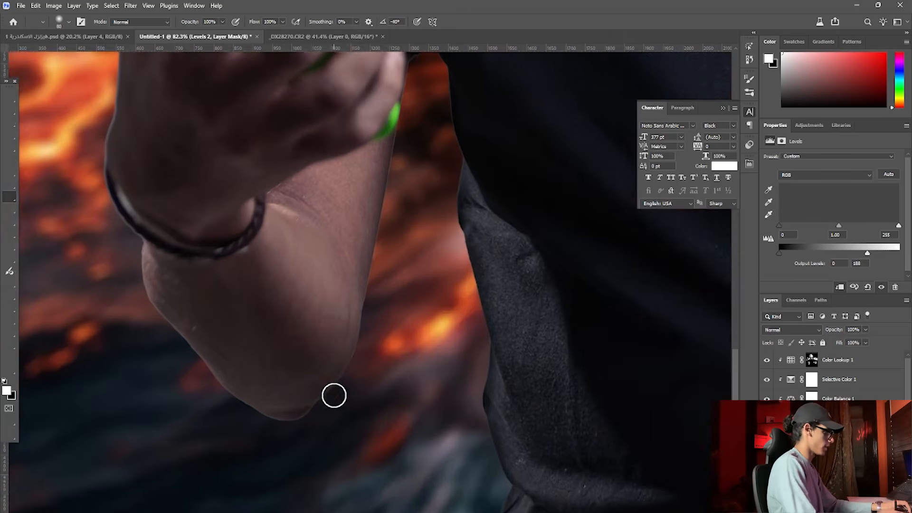
{"action": "scroll", "coordinate": [334, 395], "scroll_direction": "up", "scroll_amount": 2}
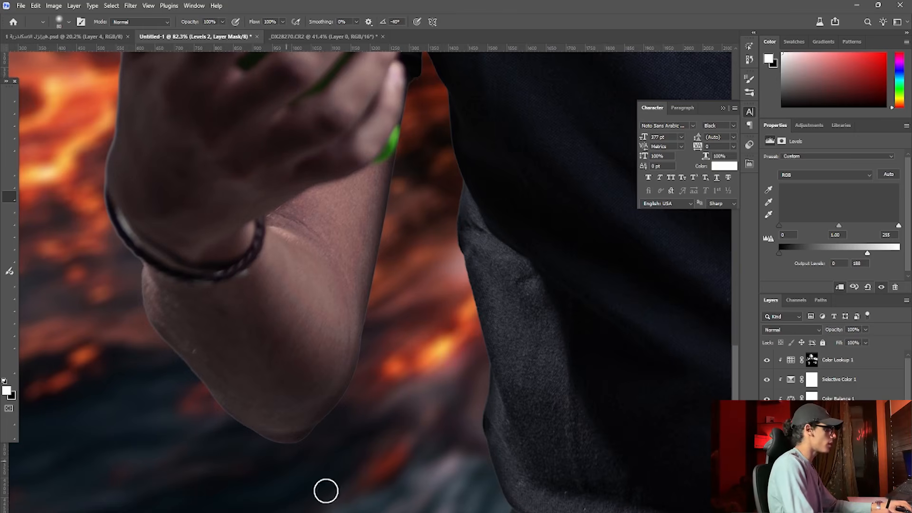
{"action": "scroll", "coordinate": [219, 292], "scroll_direction": "down", "scroll_amount": 3}
{"action": "scroll", "coordinate": [214, 286], "scroll_direction": "down", "scroll_amount": 4}
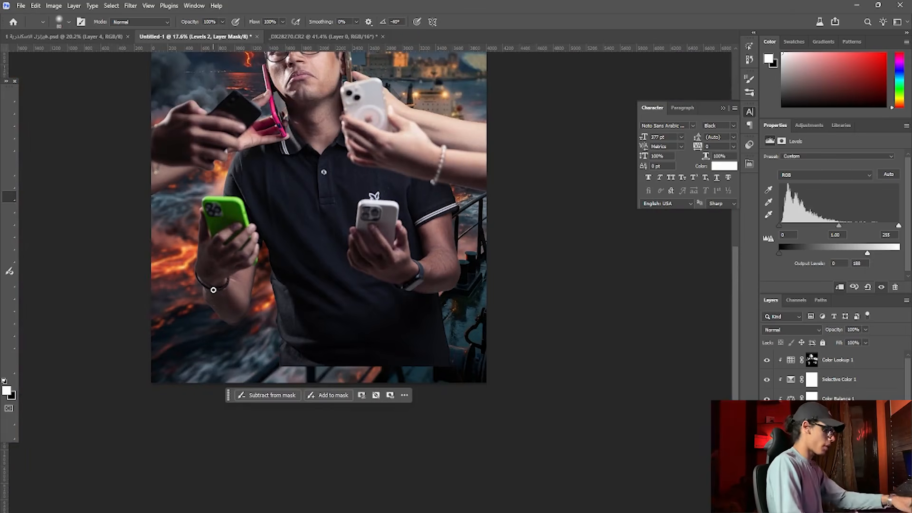
- Discard the second Levels adjustment layer and return to the first Levels layer's mask
{"action": "left_click", "coordinate": [791, 437]}
{"action": "left_click", "coordinate": [767, 438]}
{"action": "left_click", "coordinate": [812, 438]}
{"action": "key", "text": "ctrl+i"}
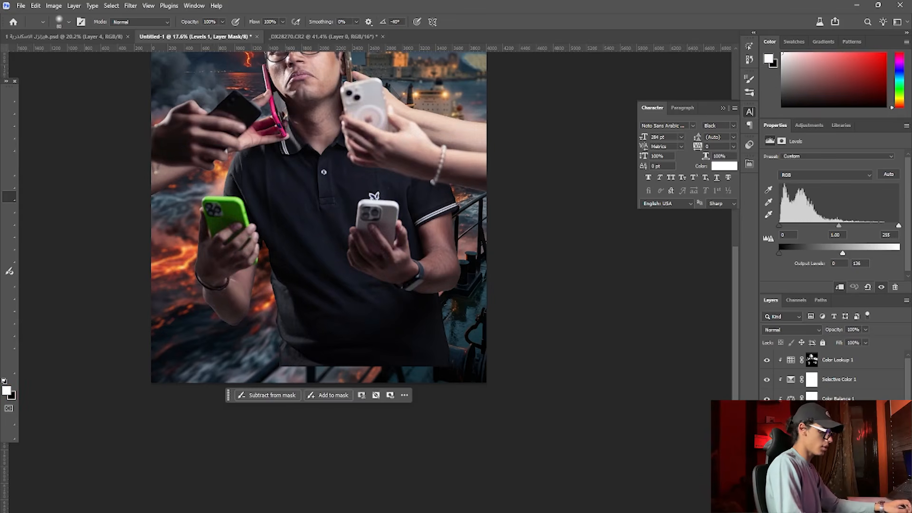
- Paint black with a small 20-pixel brush on the man's Layer 1 mask to trim the edge of the bracelet-side forearm and elbow
{"action": "scroll", "coordinate": [189, 220], "scroll_direction": "up", "scroll_amount": 3}
{"action": "scroll", "coordinate": [831, 394], "scroll_direction": "down", "scroll_amount": 3}
{"action": "key", "text": "alt+bracketleft"}
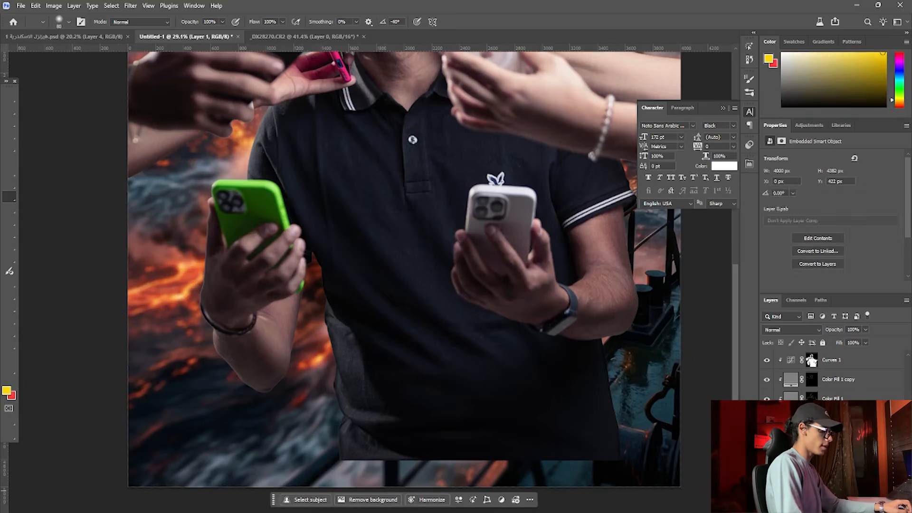
{"action": "scroll", "coordinate": [203, 355], "scroll_direction": "up", "scroll_amount": 10}
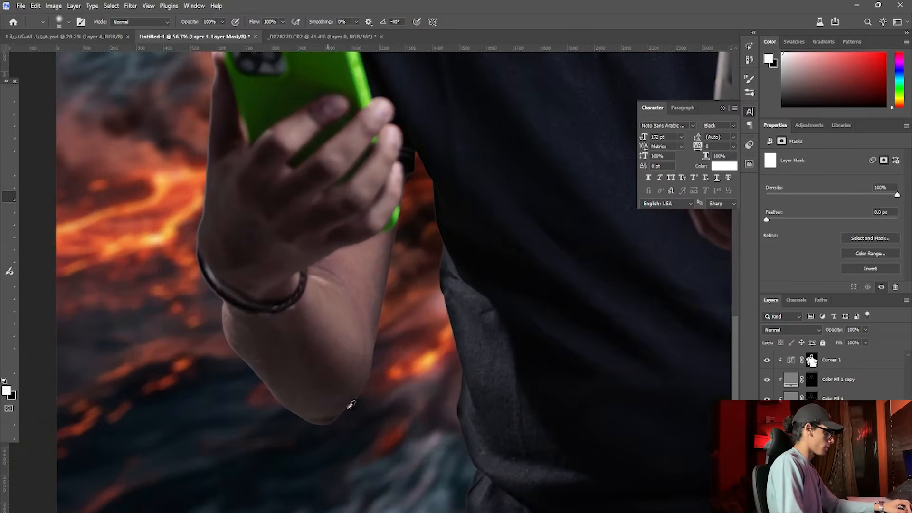
{"action": "scroll", "coordinate": [366, 448], "scroll_direction": "up", "scroll_amount": 1}
{"action": "key", "text": "x"}
{"action": "key", "text": "bracketleft"}
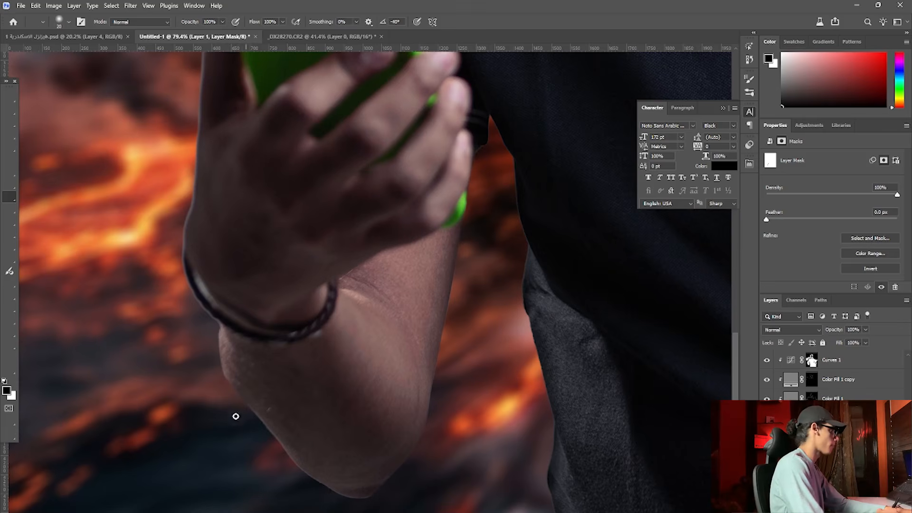
{"action": "scroll", "coordinate": [161, 382], "scroll_direction": "down", "scroll_amount": 6}
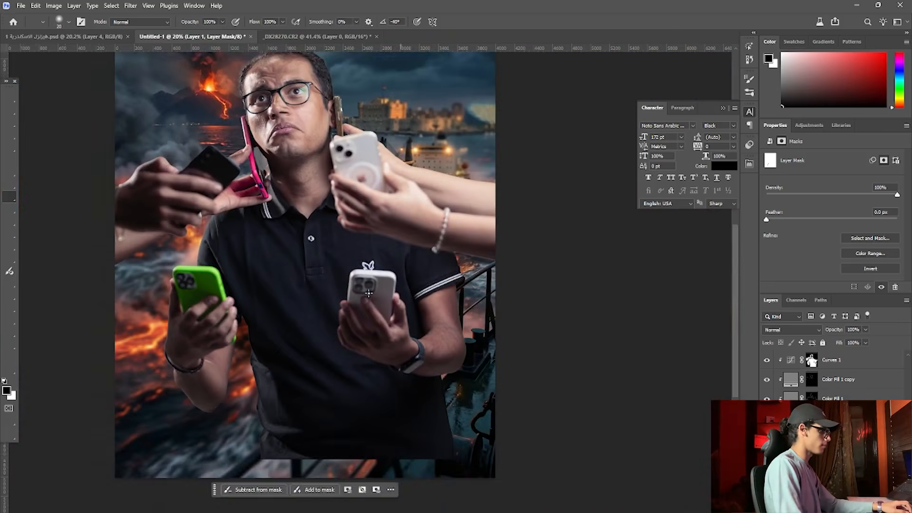
- Paint black on the man's layer mask to trim the light fringe under the fingers of the hand holding the black phone
{"action": "scroll", "coordinate": [367, 285], "scroll_direction": "up", "scroll_amount": 4}
{"action": "scroll", "coordinate": [185, 254], "scroll_direction": "down", "scroll_amount": 3}
{"action": "scroll", "coordinate": [109, 269], "scroll_direction": "up", "scroll_amount": 1}
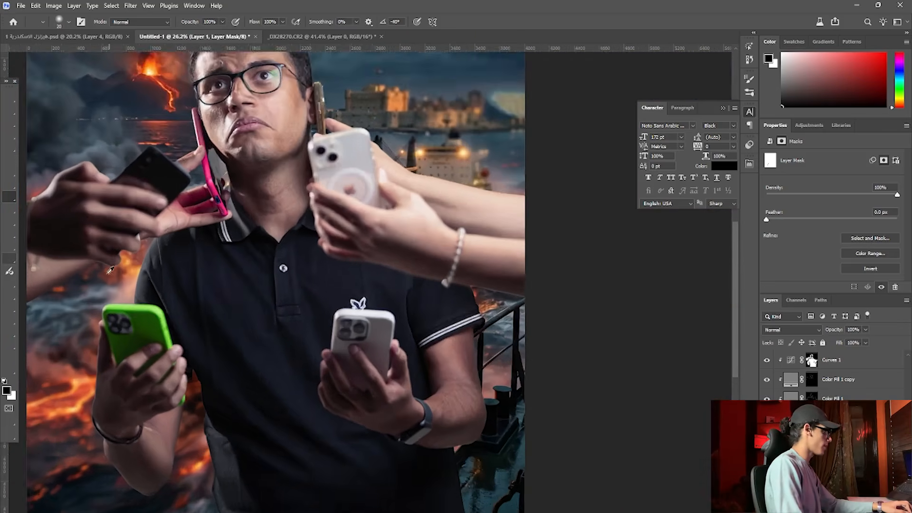
{"action": "scroll", "coordinate": [96, 269], "scroll_direction": "up", "scroll_amount": 11}
{"action": "left_click_drag", "start_coordinate": [95, 268], "coordinate": [403, 284]}
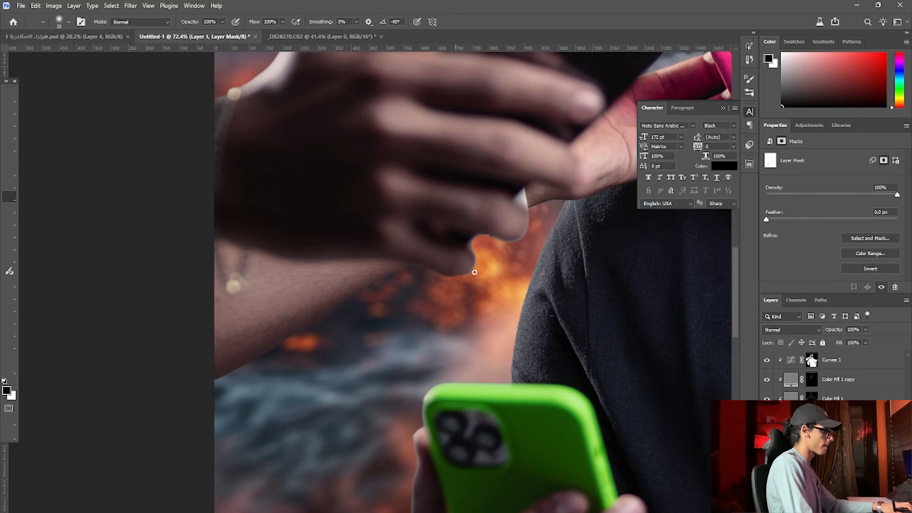
{"action": "scroll", "coordinate": [478, 246], "scroll_direction": "down", "scroll_amount": 5}
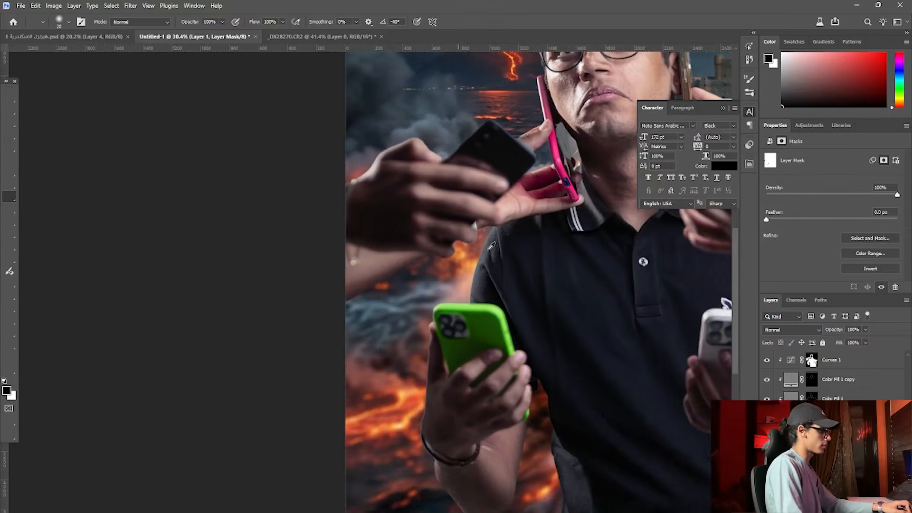
{"action": "scroll", "coordinate": [479, 246], "scroll_direction": "up", "scroll_amount": 8}
{"action": "scroll", "coordinate": [482, 243], "scroll_direction": "up", "scroll_amount": 4}
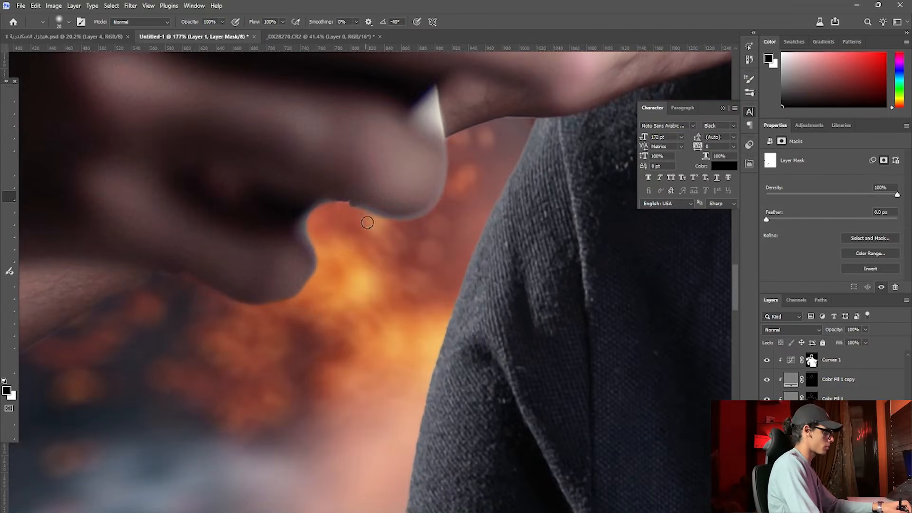
{"action": "scroll", "coordinate": [356, 204], "scroll_direction": "down", "scroll_amount": 12}
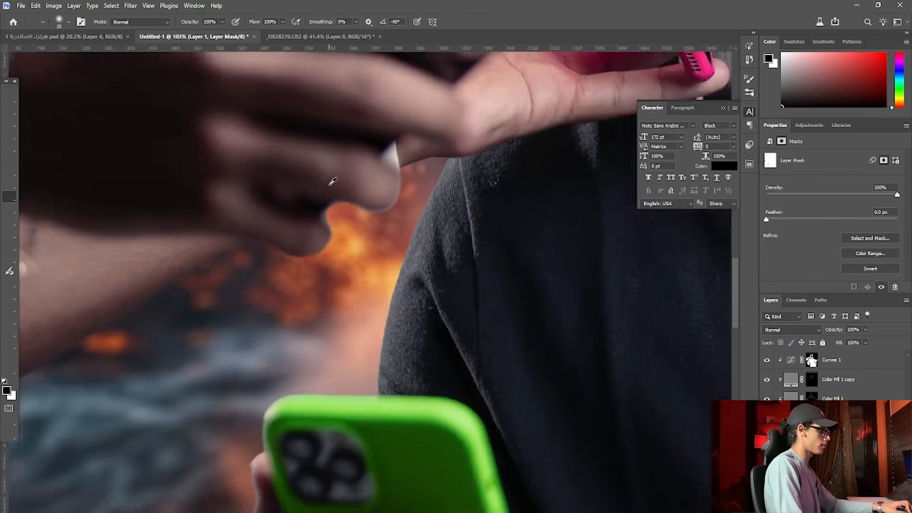
{"action": "scroll", "coordinate": [588, 265], "scroll_direction": "down", "scroll_amount": 2}
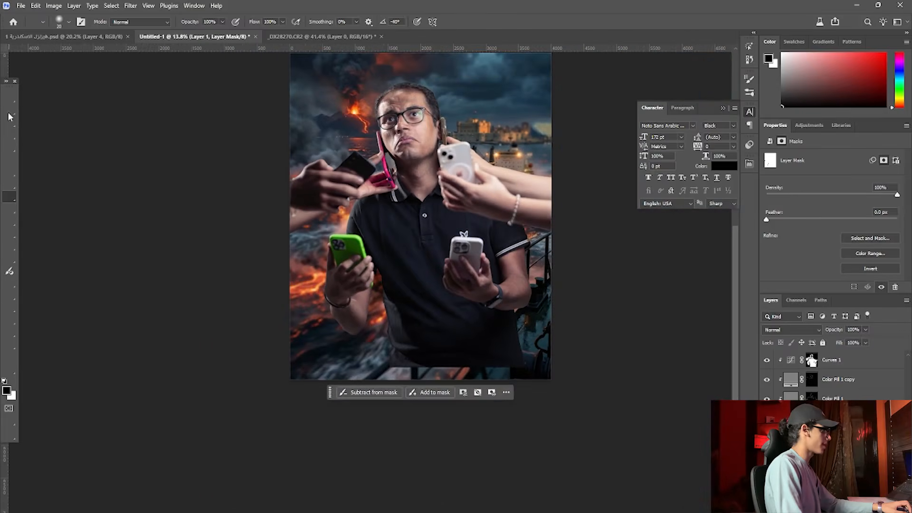
- Draw a linear black-to-transparent gradient on the man's layer mask from the shirt hem up to its middle to fade out his lower body
{"action": "left_click", "coordinate": [9, 98]}
{"action": "scroll", "coordinate": [425, 335], "scroll_direction": "up", "scroll_amount": 5}
{"action": "scroll", "coordinate": [456, 396], "scroll_direction": "up", "scroll_amount": 3}
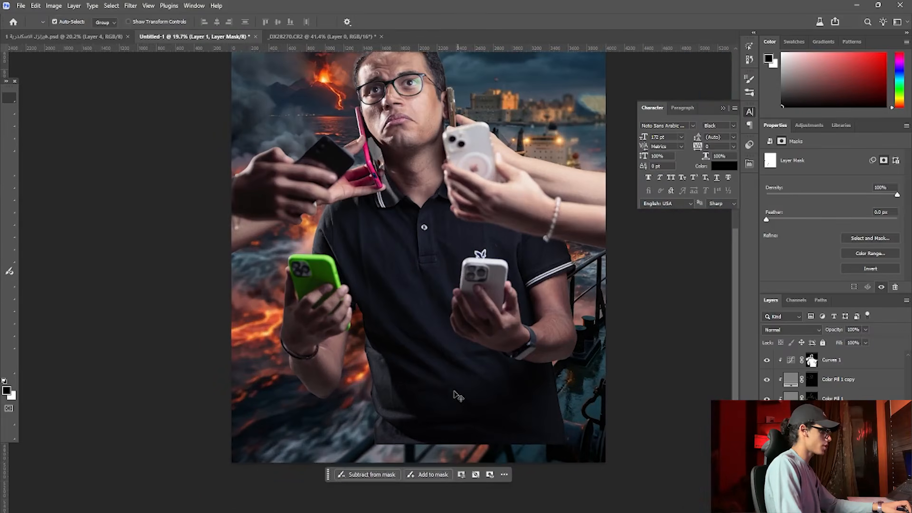
{"action": "scroll", "coordinate": [433, 218], "scroll_direction": "down", "scroll_amount": 3}
{"action": "scroll", "coordinate": [433, 216], "scroll_direction": "up", "scroll_amount": 2}
{"action": "scroll", "coordinate": [433, 216], "scroll_direction": "up", "scroll_amount": 1}
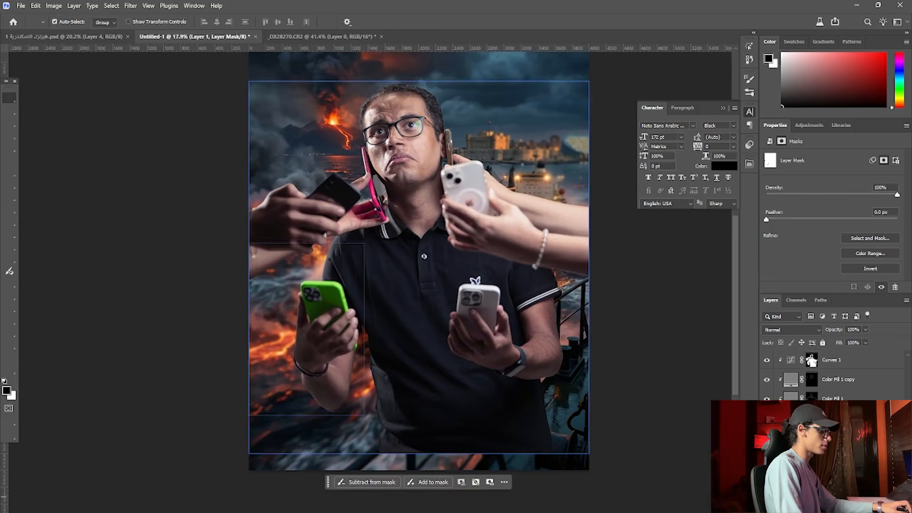
{"action": "left_click", "coordinate": [9, 246]}
{"action": "left_click_drag", "start_coordinate": [445, 457], "coordinate": [436, 335]}
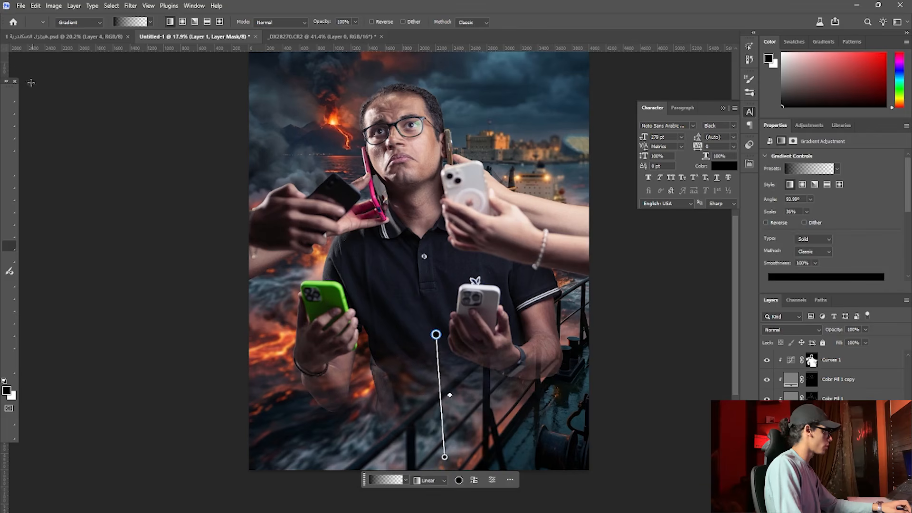
- Copy the bottom fade layer from the finished poster document into the Untitled-1 composite
{"action": "key", "text": "v"}
{"action": "left_click", "coordinate": [50, 34]}
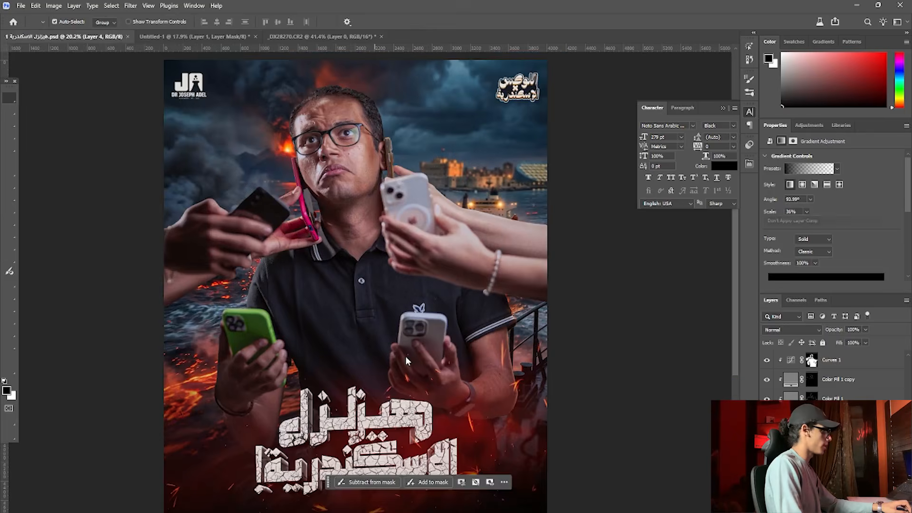
{"action": "left_click_drag", "start_coordinate": [517, 427], "coordinate": [361, 327]}
{"action": "mouse_move", "coordinate": [468, 354]}
{"action": "left_mouse_down"}
{"action": "mouse_move", "coordinate": [500, 434]}
{"action": "mouse_move", "coordinate": [346, 38]}
{"action": "mouse_move", "coordinate": [230, 34]}
{"action": "left_mouse_up"}
{"action": "left_click_drag", "start_coordinate": [439, 438], "coordinate": [445, 423]}
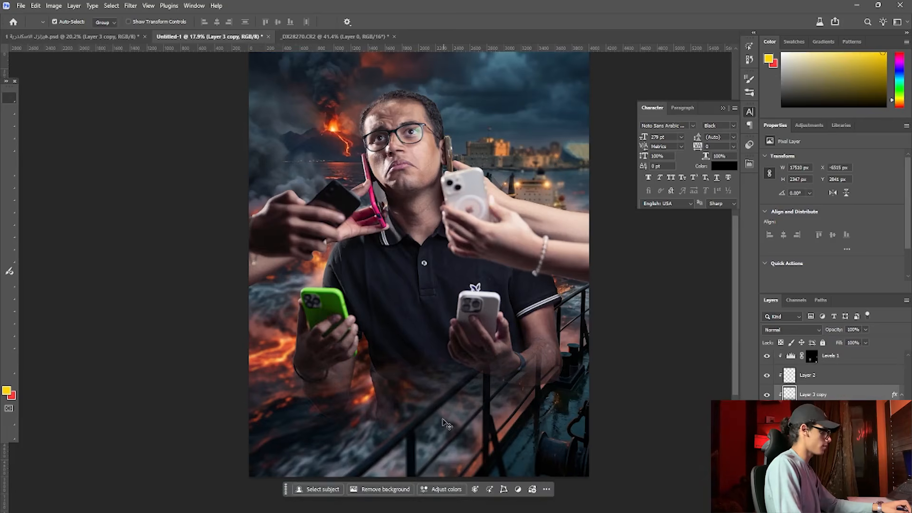
- Place the copied fade layer unclipped above the Color Lookup layer and scale it to 139.99% over the lower part of the poster
{"action": "left_click_drag", "start_coordinate": [828, 394], "coordinate": [826, 354]}
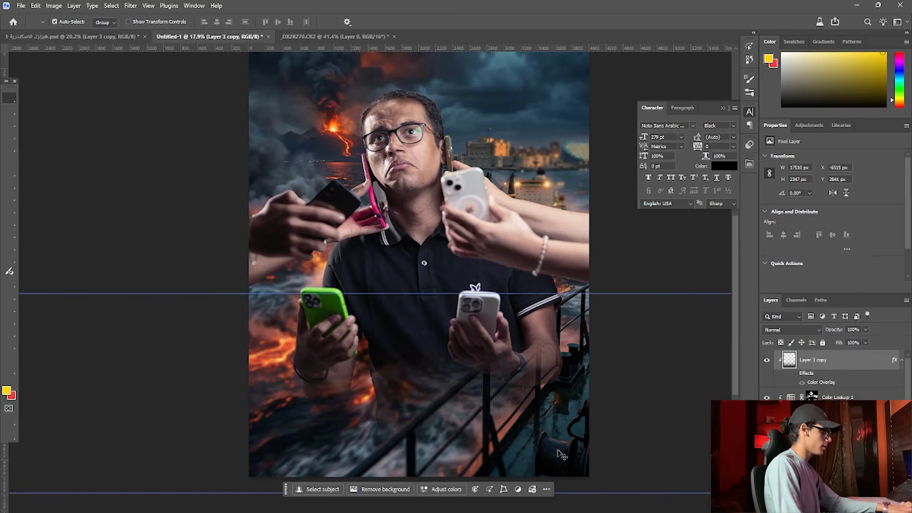
{"action": "key", "text": "ctrl+t"}
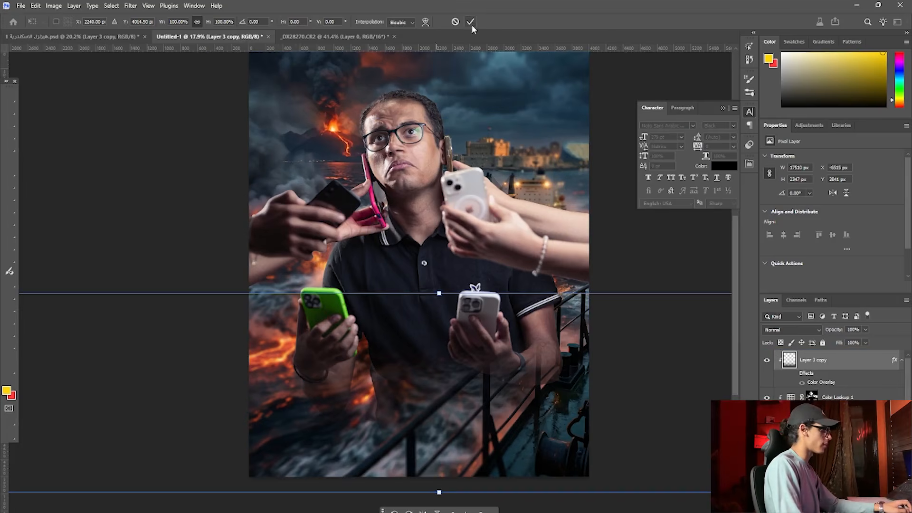
{"action": "left_click_drag", "start_coordinate": [439, 291], "coordinate": [437, 240]}
{"action": "mouse_move", "coordinate": [468, 354]}
{"action": "left_mouse_down"}
{"action": "mouse_move", "coordinate": [463, 317]}
{"action": "mouse_move", "coordinate": [464, 347]}
{"action": "left_mouse_up"}
{"action": "left_click", "coordinate": [6, 95]}
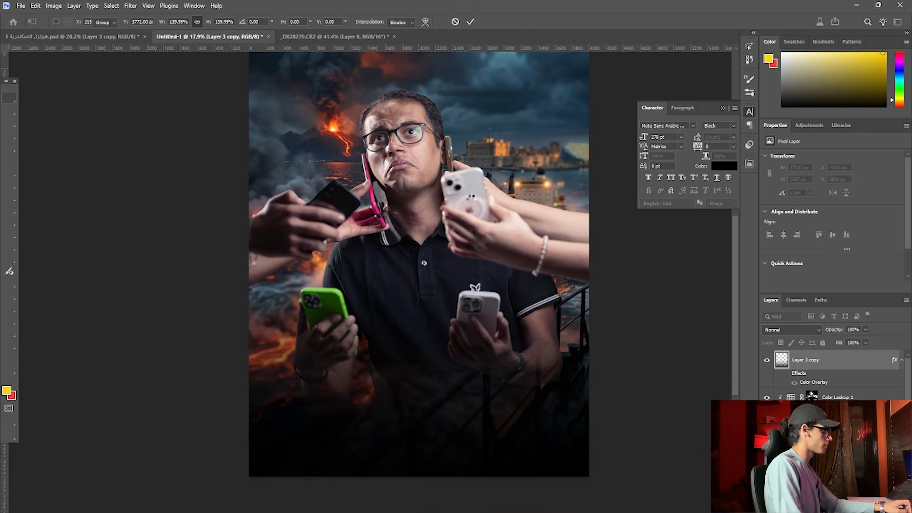
- Examine the man's face and how the dark fade blends over his shirt, forearms and the railing
{"action": "scroll", "coordinate": [475, 200], "scroll_direction": "down", "scroll_amount": 2}
{"action": "scroll", "coordinate": [436, 147], "scroll_direction": "up", "scroll_amount": 5}
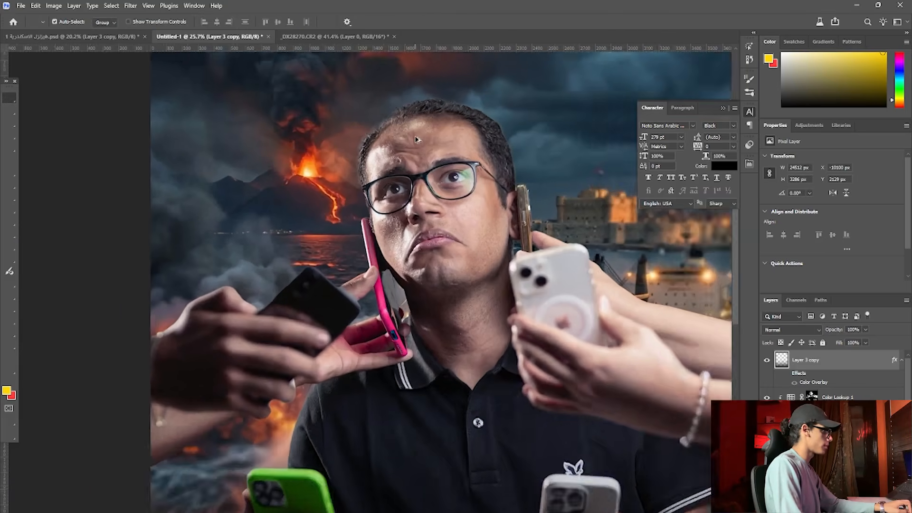
{"action": "scroll", "coordinate": [416, 139], "scroll_direction": "up", "scroll_amount": 2}
{"action": "left_click", "coordinate": [416, 139]}
{"action": "scroll", "coordinate": [417, 143], "scroll_direction": "down", "scroll_amount": 6}
{"action": "scroll", "coordinate": [498, 309], "scroll_direction": "up", "scroll_amount": 3}
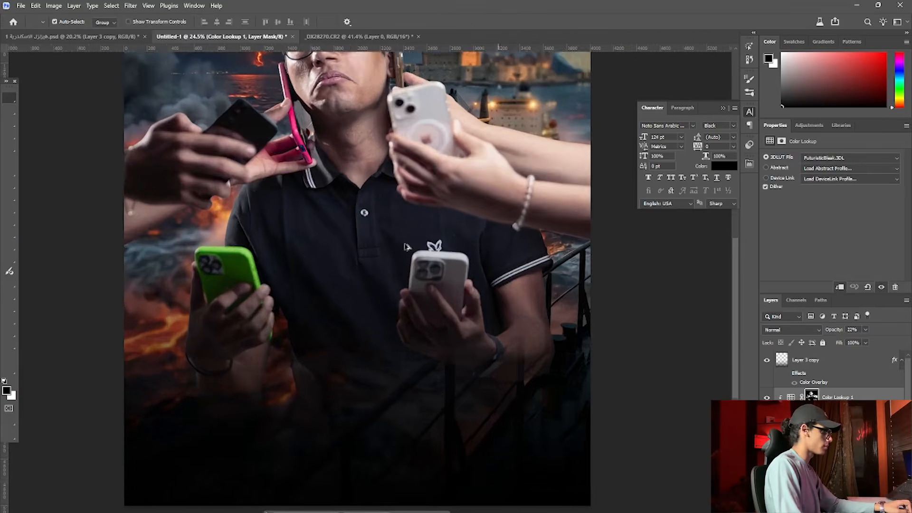
{"action": "scroll", "coordinate": [406, 246], "scroll_direction": "down", "scroll_amount": 4}
{"action": "scroll", "coordinate": [406, 246], "scroll_direction": "up", "scroll_amount": 4}
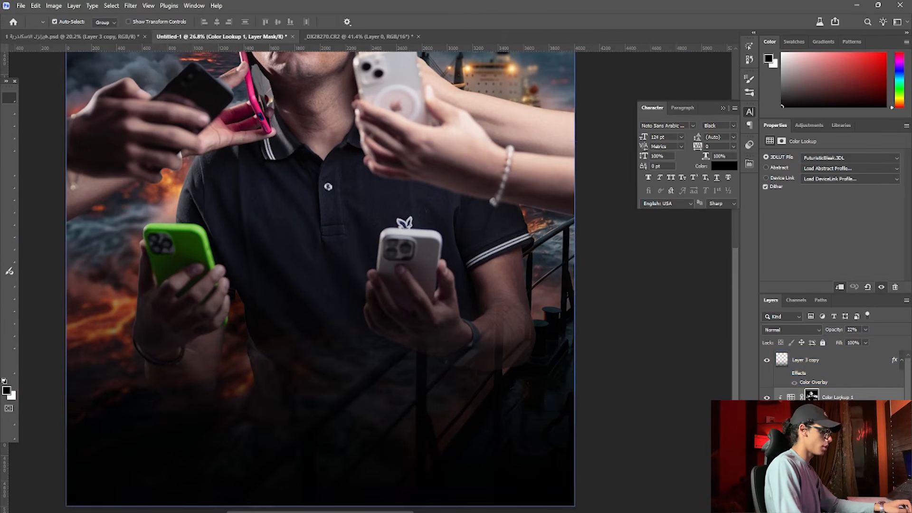
{"action": "scroll", "coordinate": [812, 395], "scroll_direction": "down", "scroll_amount": 3}
- Paint white on the man's layer mask with a soft 400 px brush to restore his faded forearm and wristwatch beside the railing
{"action": "left_click", "coordinate": [824, 413]}
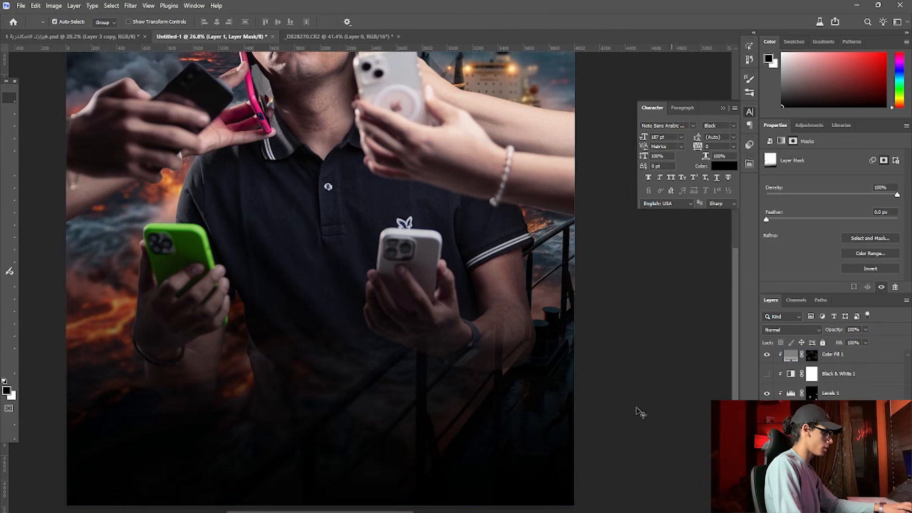
{"action": "key", "text": "b"}
{"action": "key", "text": "x"}
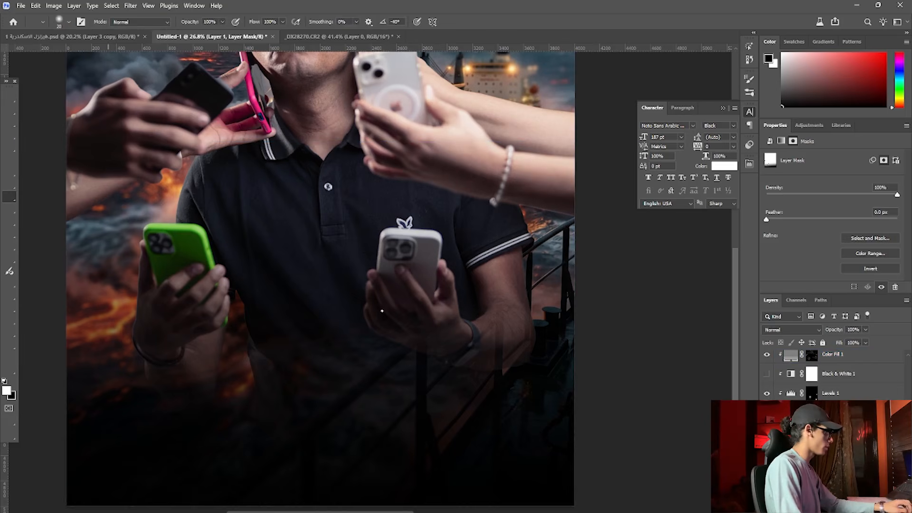
{"action": "scroll", "coordinate": [488, 341], "scroll_direction": "up", "scroll_amount": 1}
{"action": "key", "text": "c"}
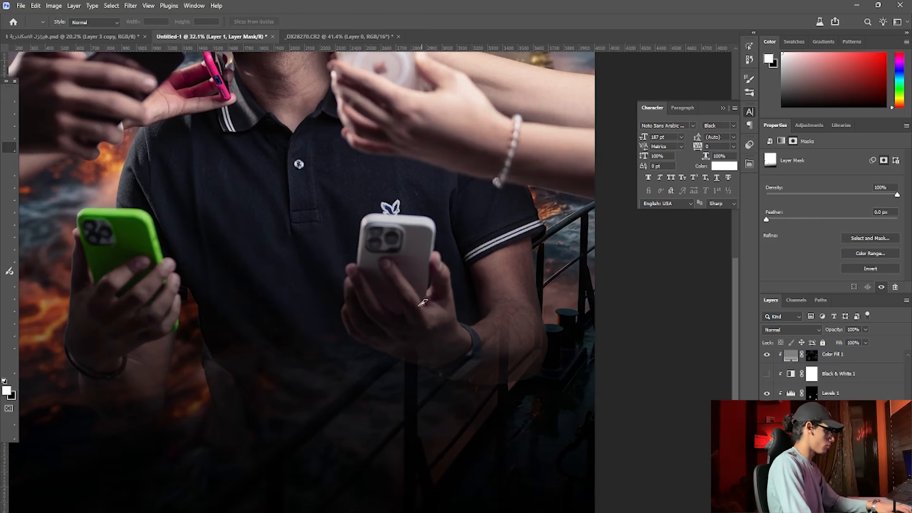
{"action": "key", "text": "v"}
{"action": "key", "text": "x"}
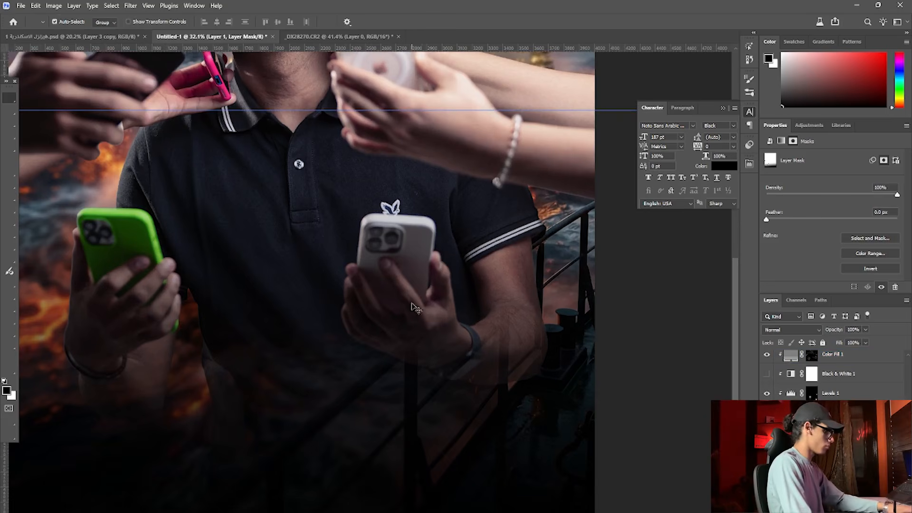
{"action": "key", "text": "b"}
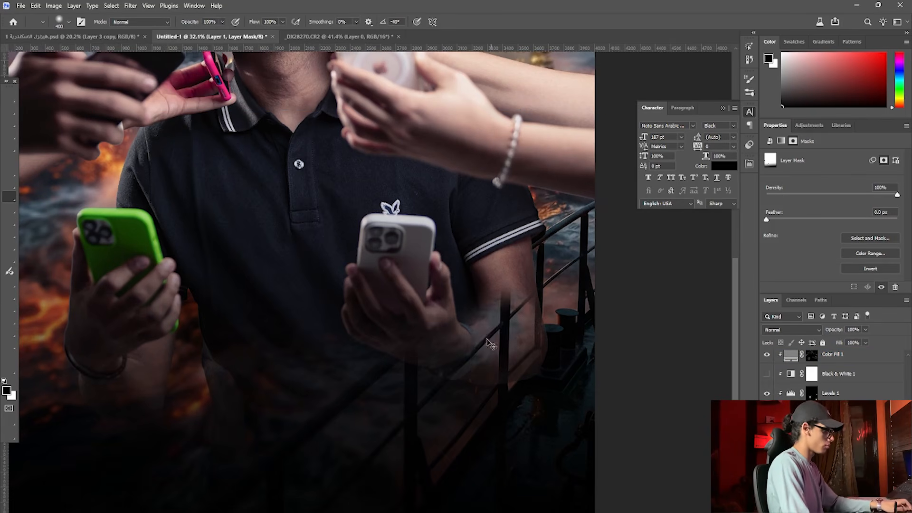
{"action": "key", "text": "x"}
{"action": "mouse_move", "coordinate": [506, 336]}
{"action": "left_mouse_down"}
{"action": "mouse_move", "coordinate": [473, 357]}
{"action": "mouse_move", "coordinate": [518, 331]}
{"action": "left_mouse_up"}
{"action": "mouse_move", "coordinate": [397, 369]}
{"action": "left_mouse_down"}
{"action": "mouse_move", "coordinate": [390, 350]}
{"action": "mouse_move", "coordinate": [223, 343]}
{"action": "mouse_move", "coordinate": [204, 373]}
{"action": "mouse_move", "coordinate": [173, 346]}
{"action": "mouse_move", "coordinate": [144, 383]}
{"action": "mouse_move", "coordinate": [104, 363]}
{"action": "mouse_move", "coordinate": [115, 399]}
{"action": "mouse_move", "coordinate": [98, 403]}
{"action": "mouse_move", "coordinate": [94, 364]}
{"action": "mouse_move", "coordinate": [121, 410]}
{"action": "mouse_move", "coordinate": [117, 404]}
{"action": "mouse_move", "coordinate": [158, 407]}
{"action": "mouse_move", "coordinate": [296, 382]}
{"action": "mouse_move", "coordinate": [234, 391]}
{"action": "mouse_move", "coordinate": [215, 347]}
{"action": "mouse_move", "coordinate": [235, 400]}
{"action": "mouse_move", "coordinate": [346, 379]}
{"action": "mouse_move", "coordinate": [452, 344]}
{"action": "left_mouse_up"}
{"action": "scroll", "coordinate": [386, 388], "scroll_direction": "down", "scroll_amount": 3}
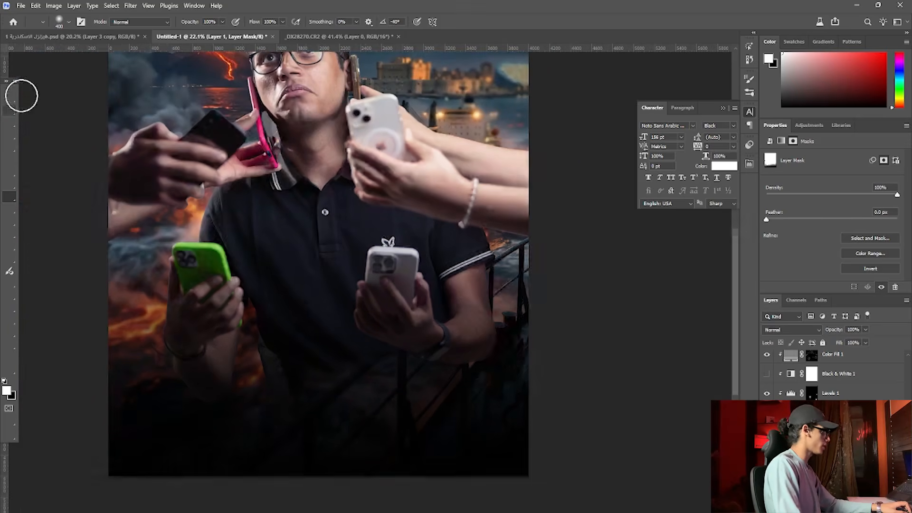
- Switch to the finished poster document and select both lines of the cracked Arabic title together with their Brightness/Contrast adjustments
{"action": "key", "text": "v"}
{"action": "left_click", "coordinate": [71, 37]}
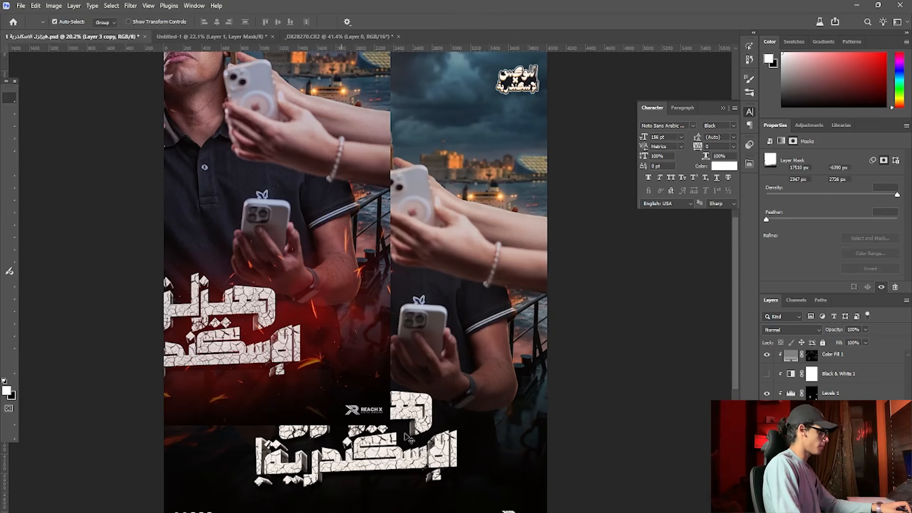
{"action": "left_click", "coordinate": [424, 421]}
{"action": "left_click", "coordinate": [412, 409], "text": "shift"}
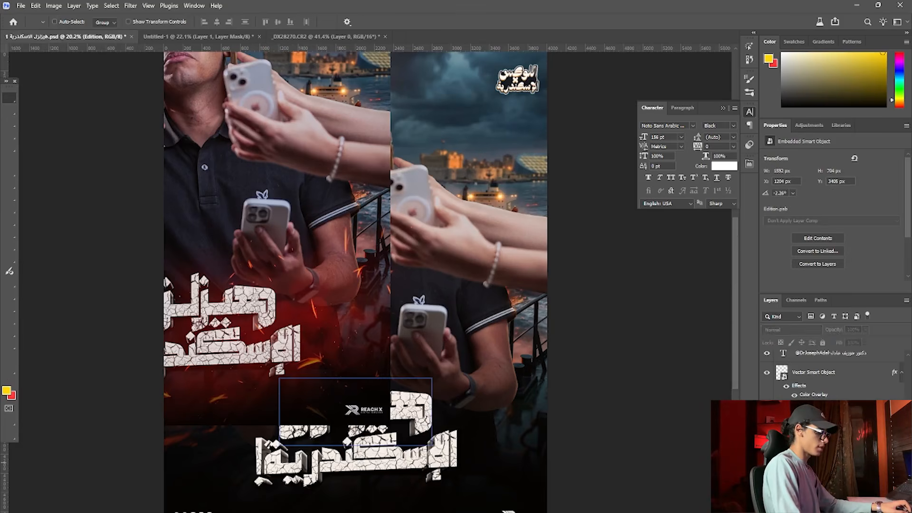
{"action": "left_click", "coordinate": [412, 409], "text": "shift"}
{"action": "left_click", "coordinate": [409, 453], "text": "shift"}
- Try to copy the selected title layers into the Untitled-1 composite directly above the man's layer
{"action": "left_click_drag", "start_coordinate": [409, 453], "coordinate": [298, 441]}
{"action": "key", "text": "ctrl+t"}
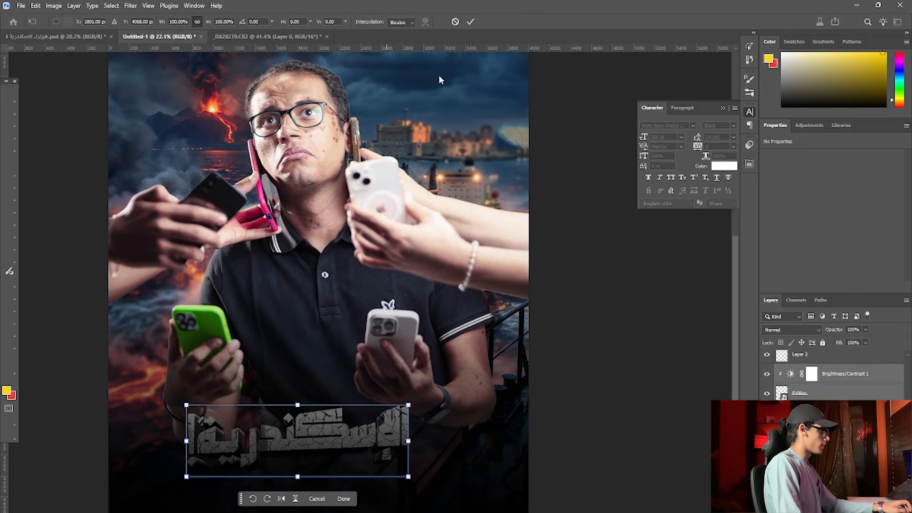
{"action": "left_click", "coordinate": [471, 22]}
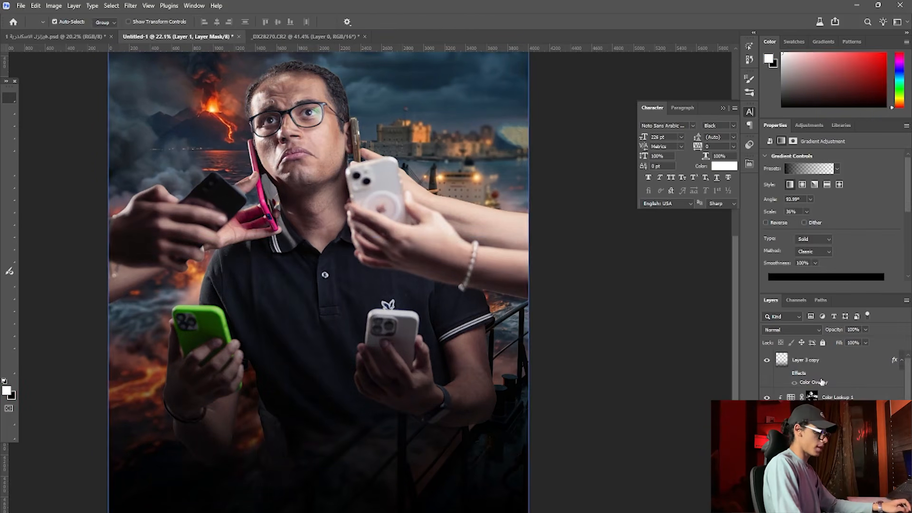
- Copy the selected title layers from the finished poster into Untitled-1 above Layer 3 copy, centred over the man's lower shirt
{"action": "left_click", "coordinate": [821, 382]}
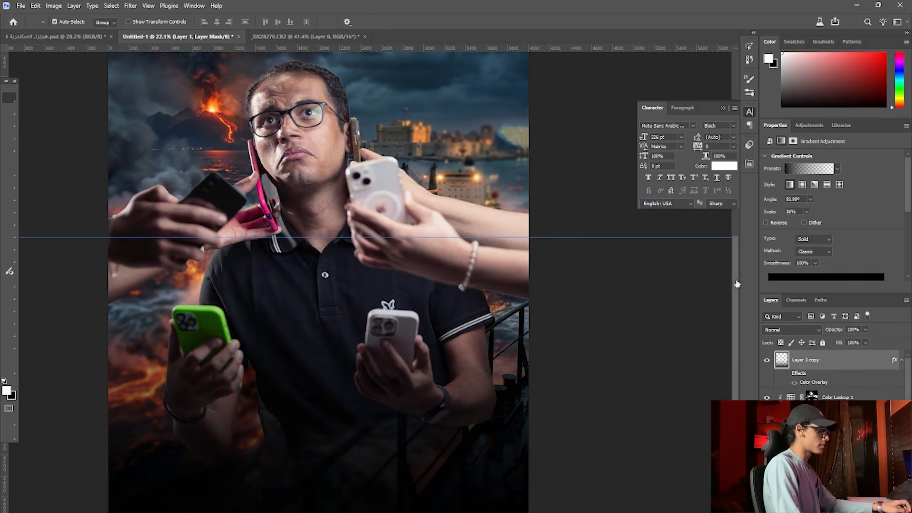
{"action": "key", "text": "ctrl+shift+Tab"}
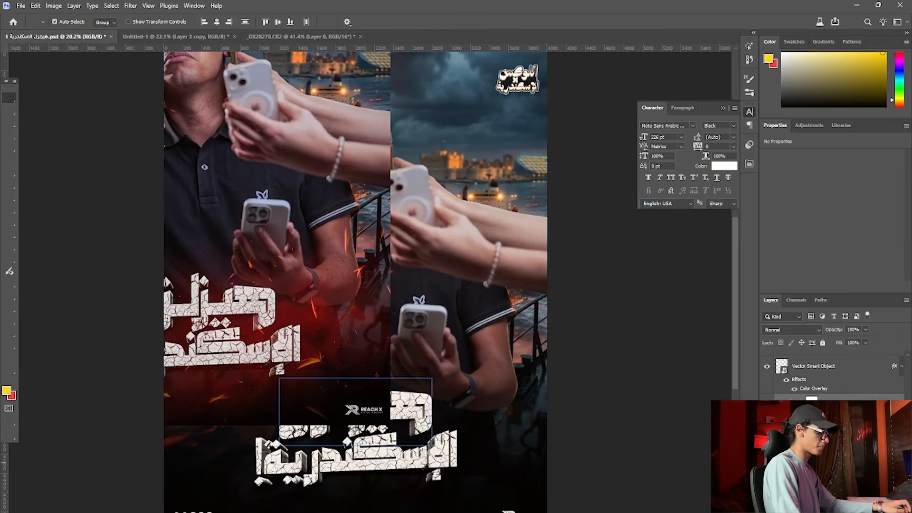
{"action": "left_click_drag", "start_coordinate": [354, 423], "coordinate": [327, 437]}
{"action": "key", "text": "Return"}
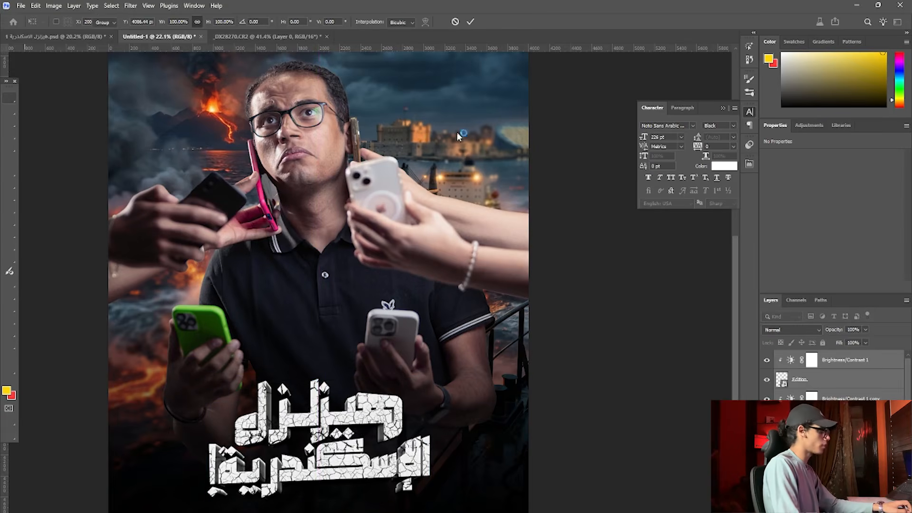
- Examine the placed cracked title lettering and the earthquake-text-effect archive in the project folder
{"action": "key", "text": "ctrl+minus"}
{"action": "scroll", "coordinate": [346, 381], "scroll_direction": "up", "scroll_amount": 3}
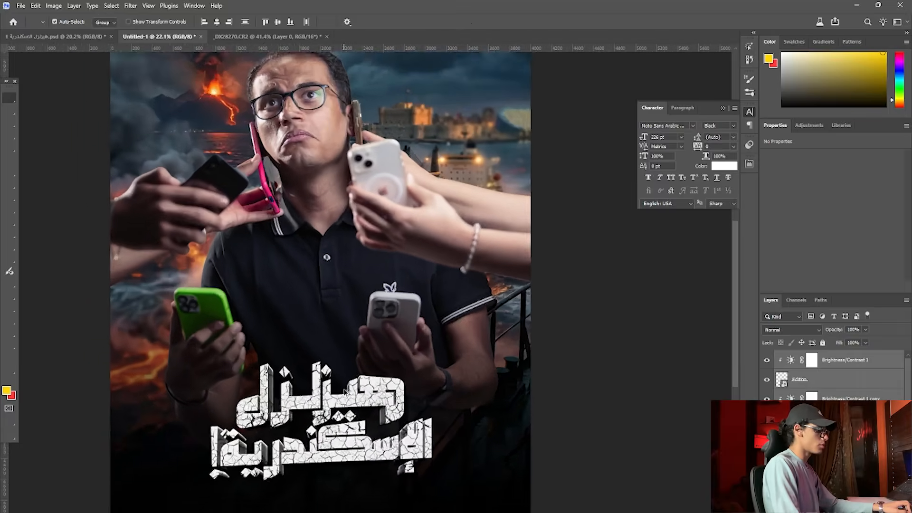
{"action": "scroll", "coordinate": [322, 376], "scroll_direction": "down", "scroll_amount": 1}
{"action": "scroll", "coordinate": [323, 377], "scroll_direction": "down", "scroll_amount": 1}
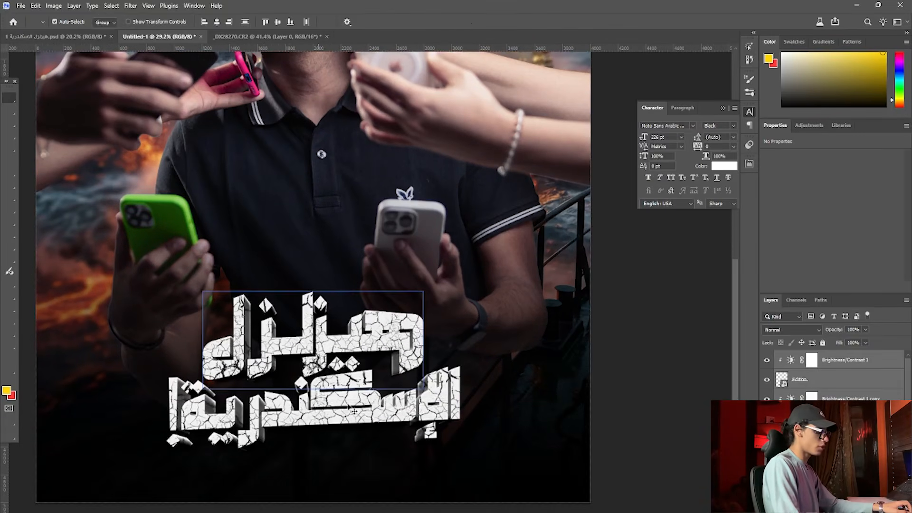
{"action": "mouse_move", "coordinate": [499, 511]}
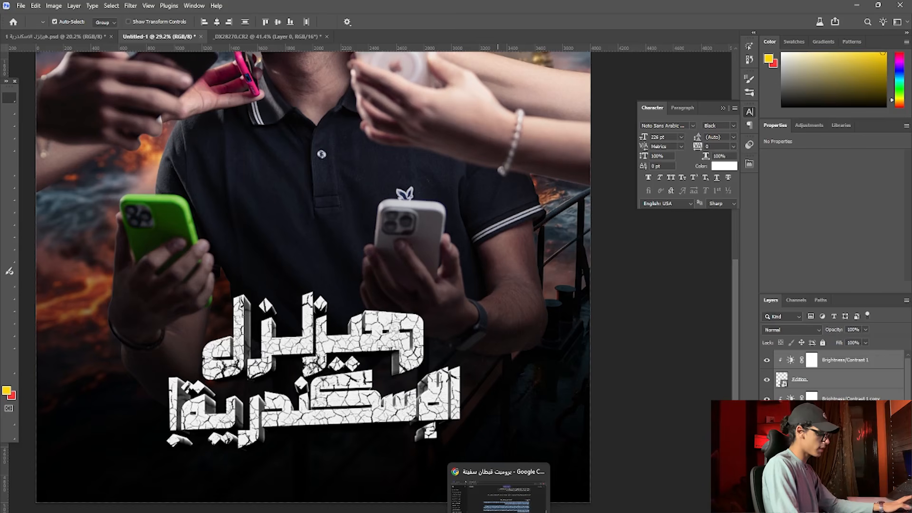
{"action": "scroll", "coordinate": [327, 356], "scroll_direction": "down", "scroll_amount": 1}
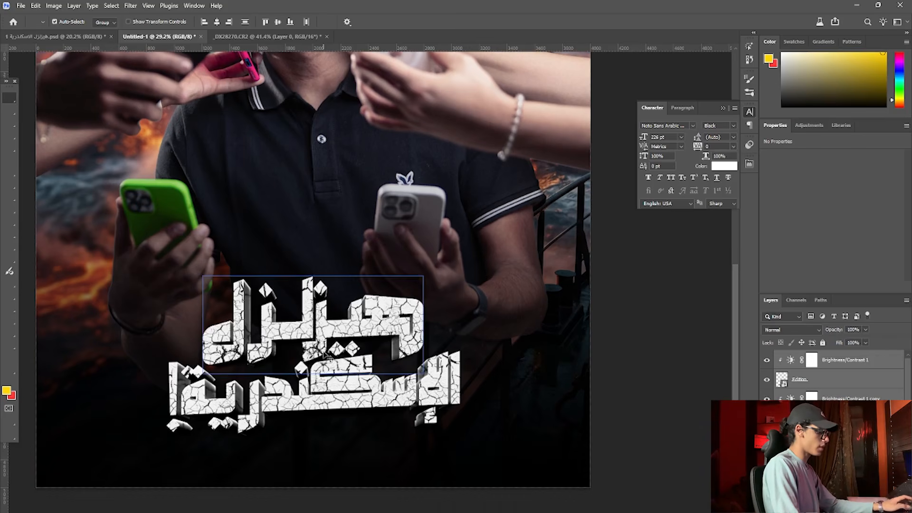
{"action": "left_click", "coordinate": [512, 470]}
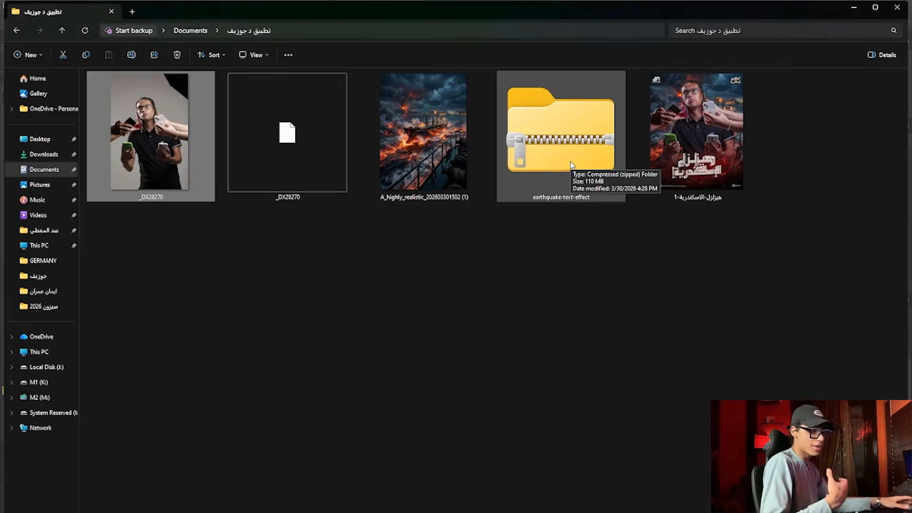
{"action": "left_click", "coordinate": [520, 512]}
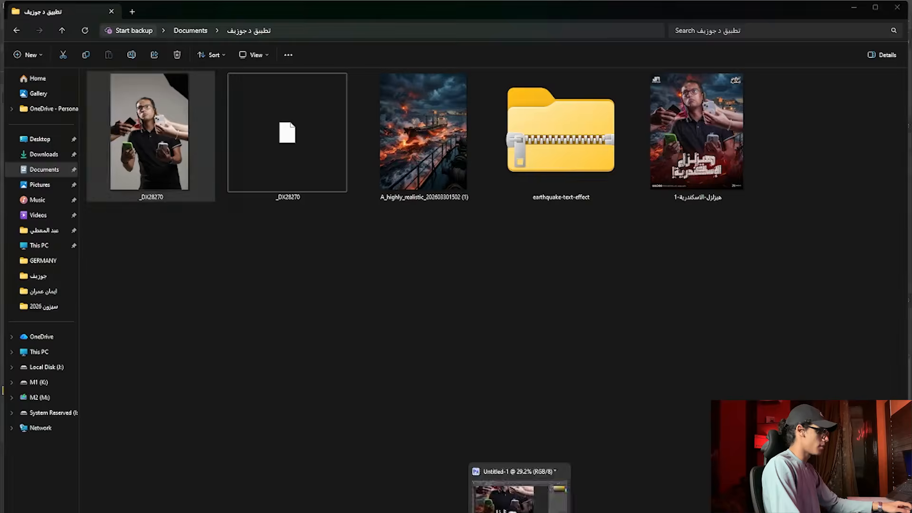
- Add a Hue/Saturation adjustment clipped to the man above Color Lookup 1, colorized with hue 22 and saturation 86
{"action": "scroll", "coordinate": [376, 247], "scroll_direction": "down", "scroll_amount": 3}
{"action": "scroll", "coordinate": [338, 291], "scroll_direction": "up", "scroll_amount": 2}
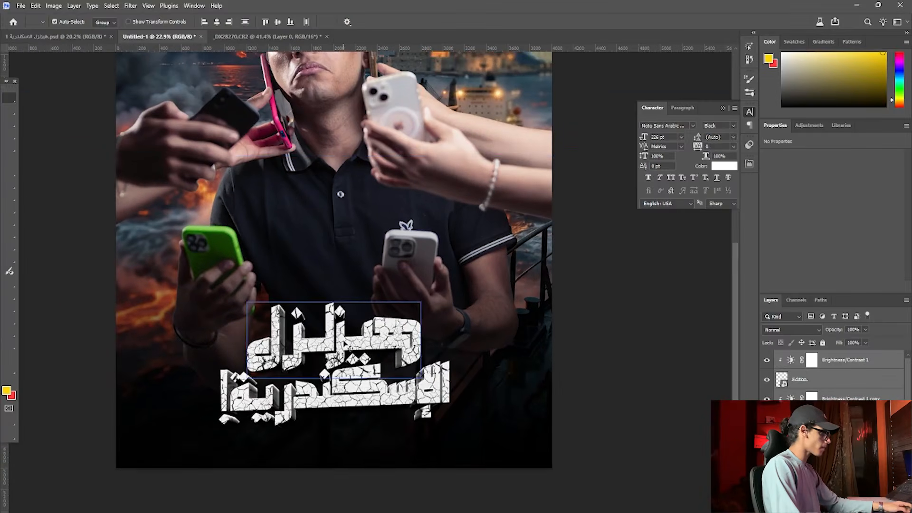
{"action": "scroll", "coordinate": [348, 340], "scroll_direction": "down", "scroll_amount": 6}
{"action": "scroll", "coordinate": [336, 183], "scroll_direction": "up", "scroll_amount": 2}
{"action": "scroll", "coordinate": [335, 183], "scroll_direction": "up", "scroll_amount": 3}
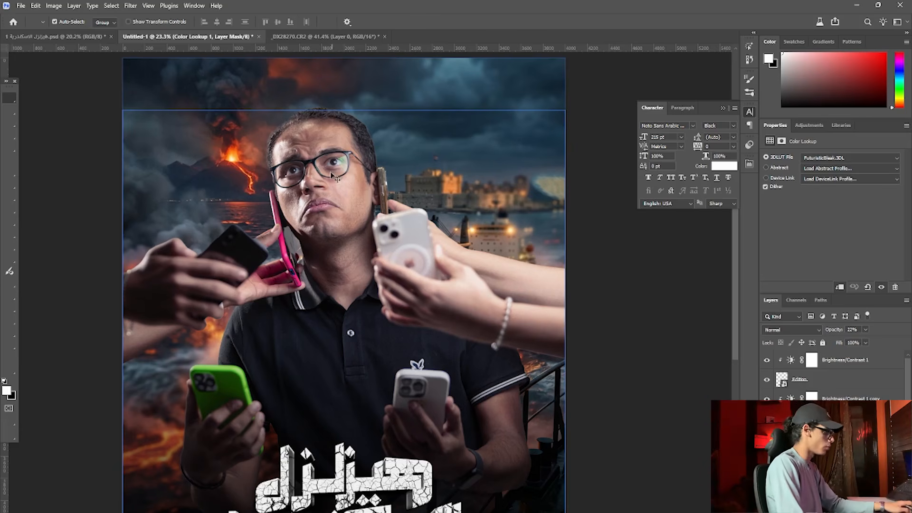
{"action": "scroll", "coordinate": [330, 172], "scroll_direction": "up", "scroll_amount": 1}
{"action": "left_click", "coordinate": [836, 507]}
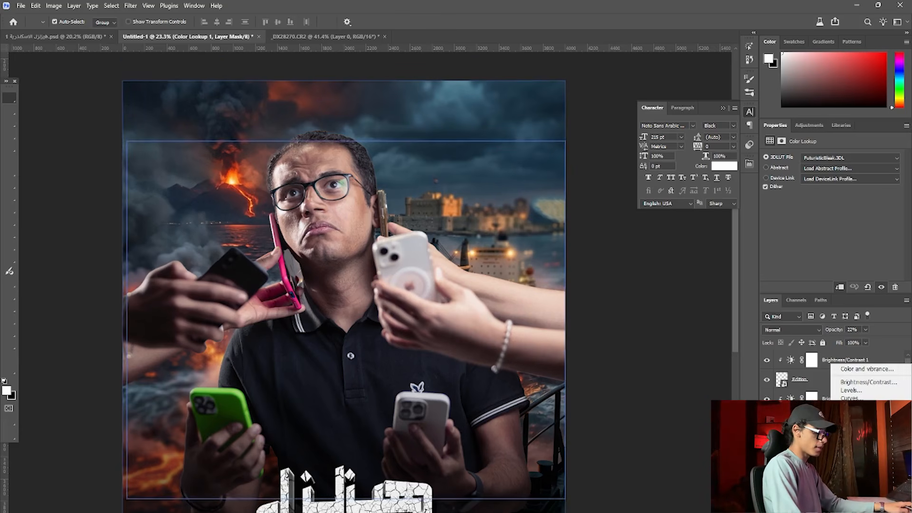
{"action": "left_click", "coordinate": [862, 420]}
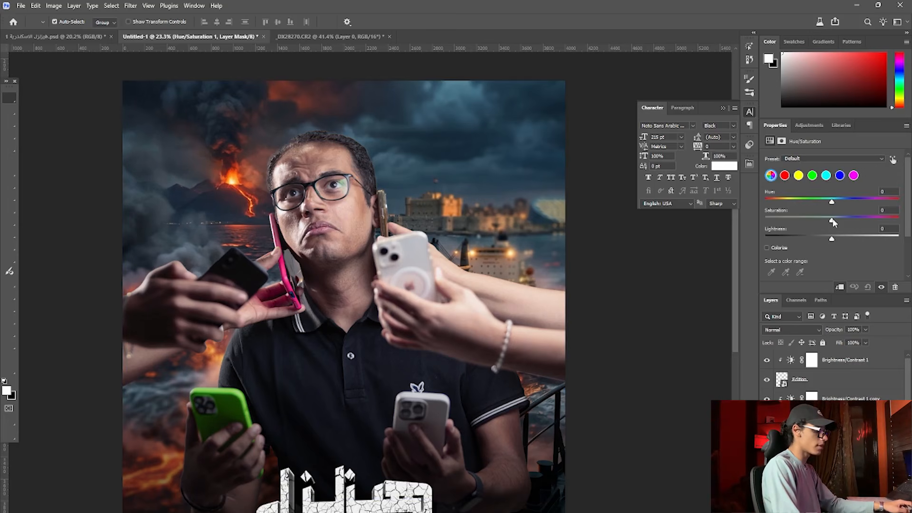
{"action": "left_click", "coordinate": [766, 248]}
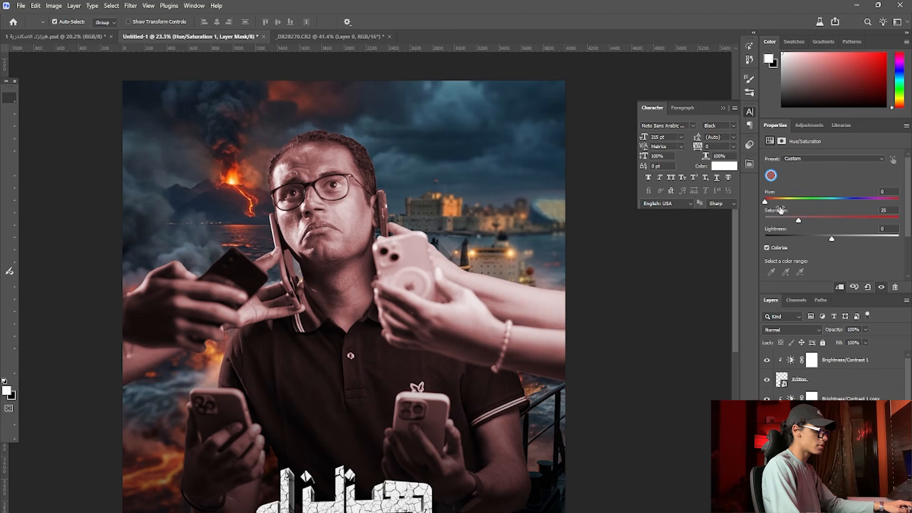
{"action": "left_click_drag", "start_coordinate": [799, 220], "coordinate": [878, 218]}
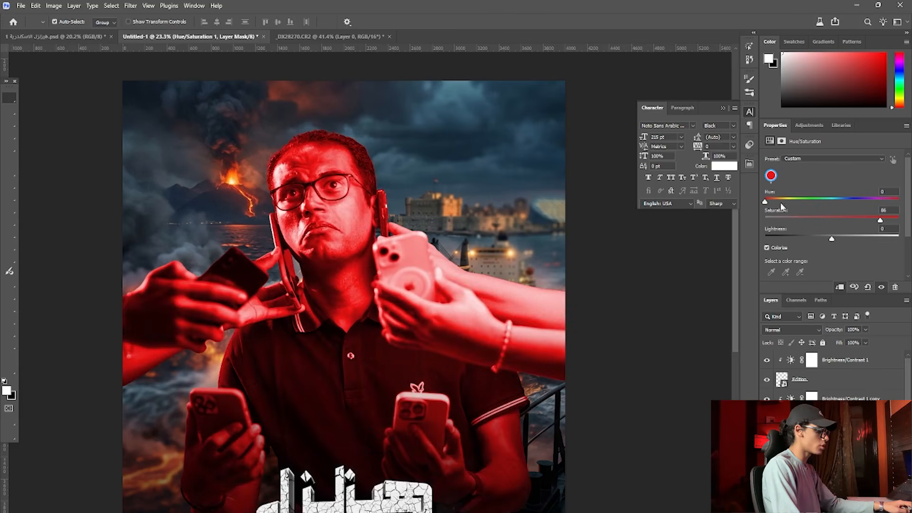
{"action": "left_click_drag", "start_coordinate": [766, 203], "coordinate": [774, 203]}
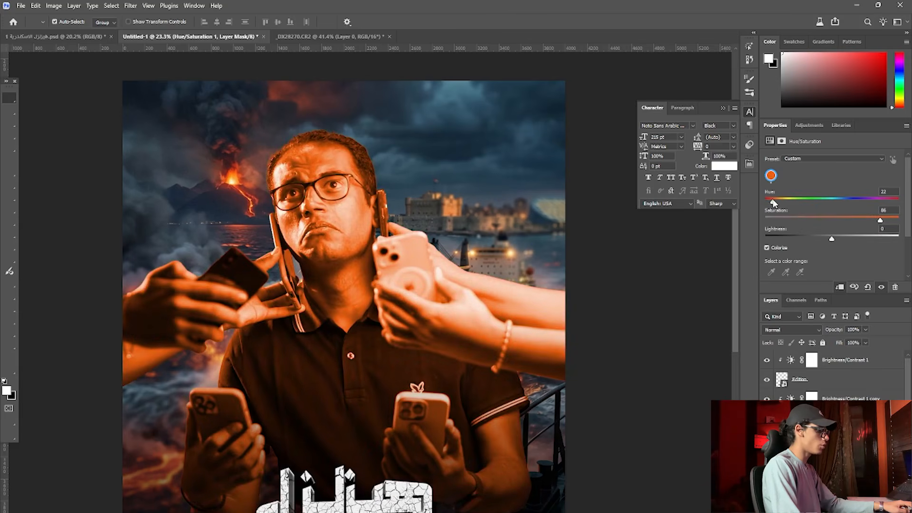
- Set the Hue/Saturation layer to Screen blending with lightness +16 and invert its mask to hide the orange tint
{"action": "left_click", "coordinate": [790, 331]}
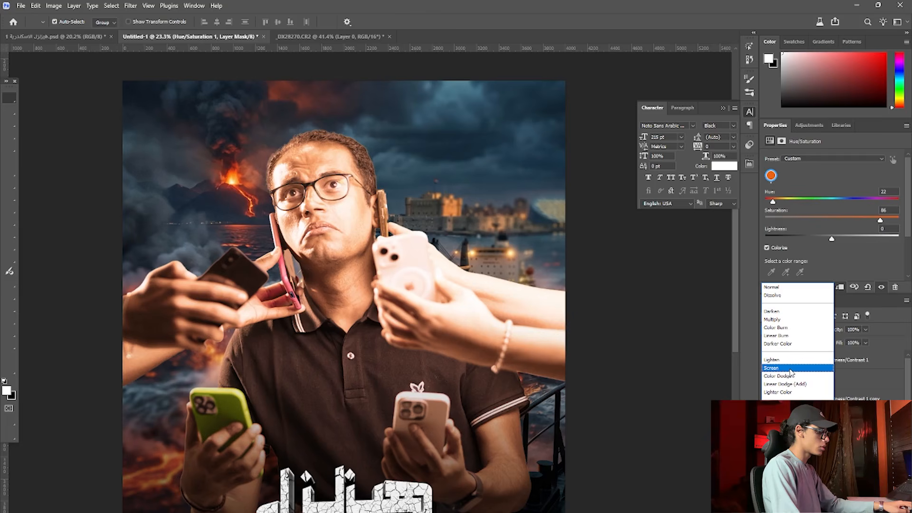
{"action": "left_click", "coordinate": [789, 369]}
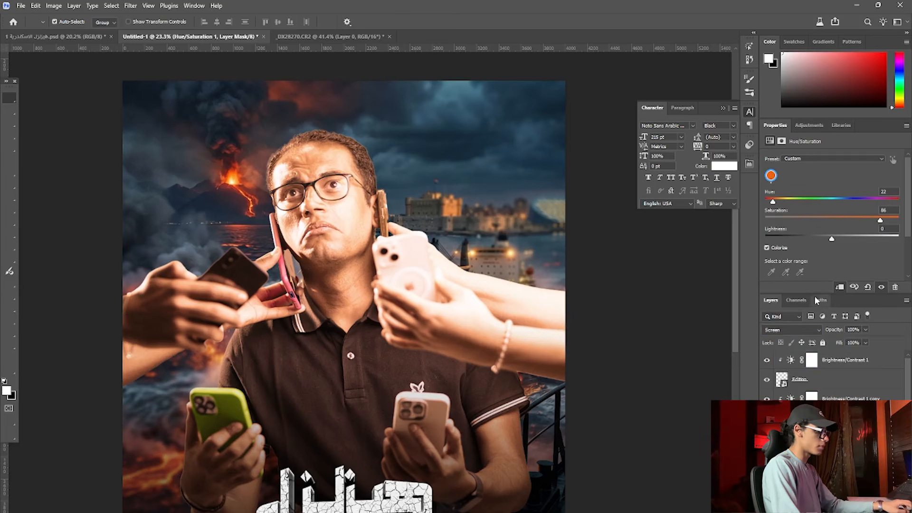
{"action": "left_click_drag", "start_coordinate": [831, 239], "coordinate": [843, 239]}
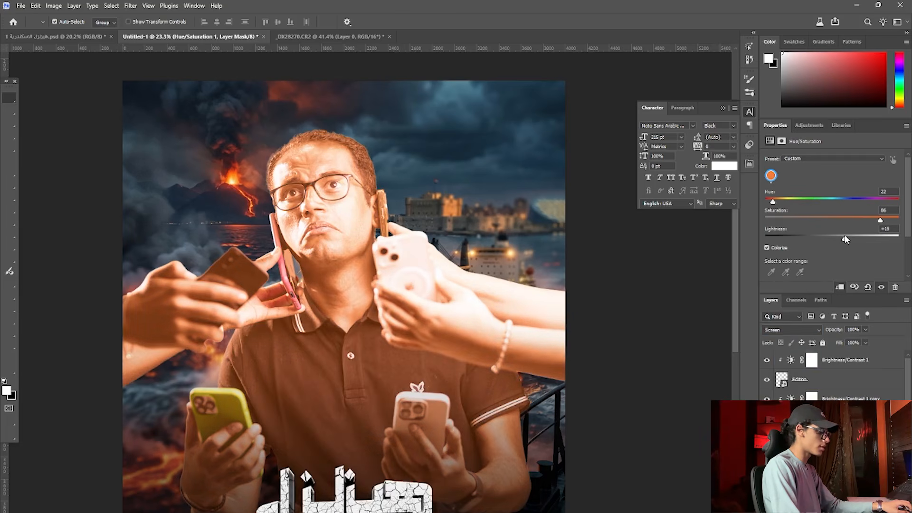
{"action": "key", "text": "b"}
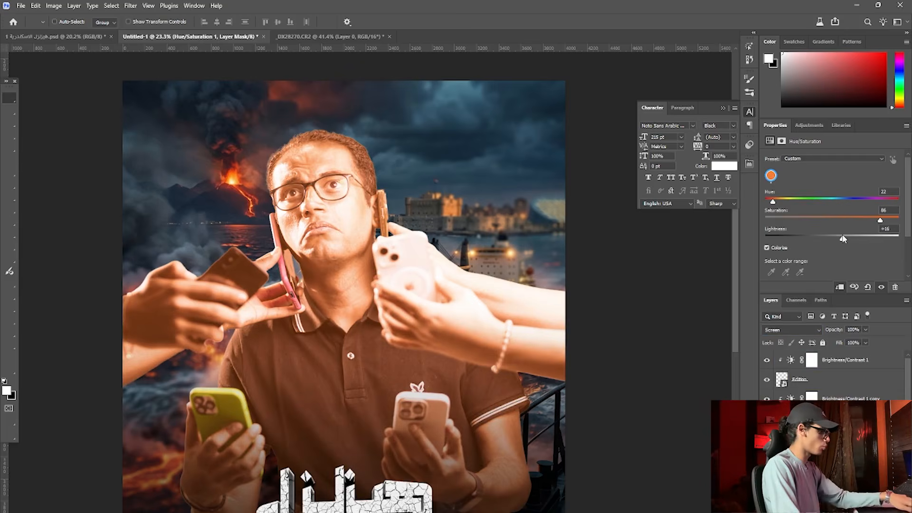
{"action": "key", "text": "ctrl+i"}
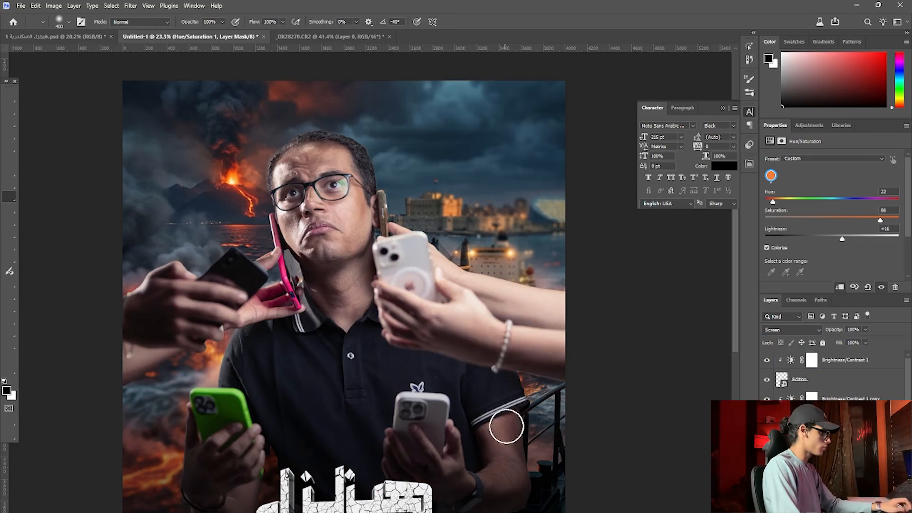
- Paint orange rim light along the man's elbow, forearm and sleeve edge beside the railing, using a 150 px white brush on the Hue/Saturation mask
{"action": "scroll", "coordinate": [549, 486], "scroll_direction": "up", "scroll_amount": 3}
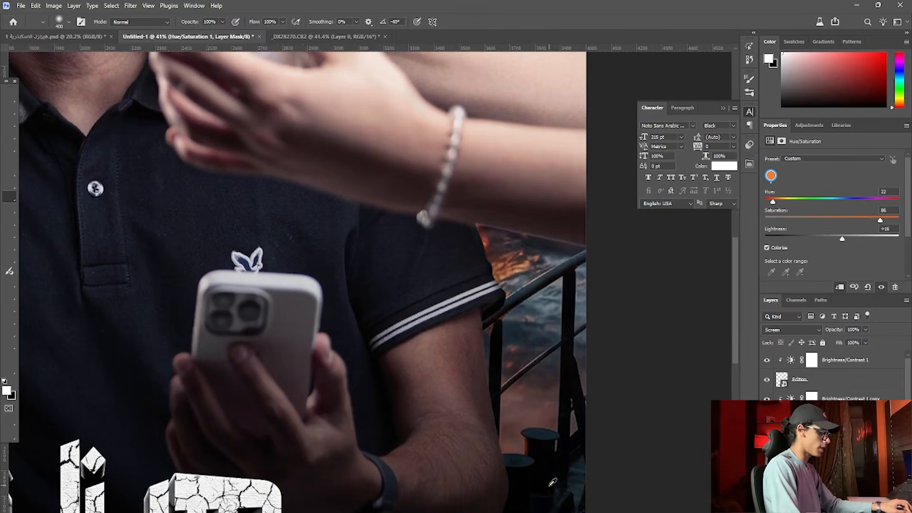
{"action": "left_click_drag", "start_coordinate": [549, 485], "coordinate": [434, 316]}
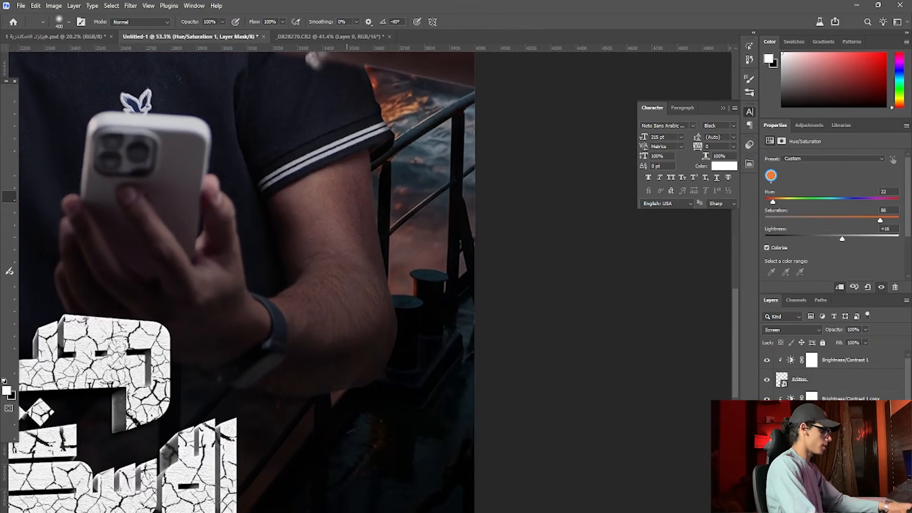
{"action": "key", "text": "bracketleft"}
{"action": "key", "text": "bracketleft"}
{"action": "key", "text": "bracketleft"}
{"action": "key", "text": "bracketleft"}
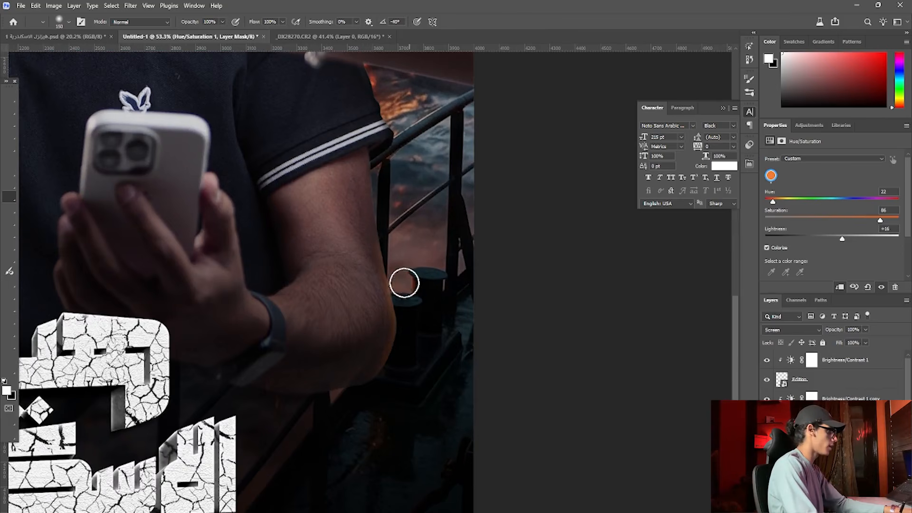
{"action": "left_click_drag", "start_coordinate": [400, 277], "coordinate": [430, 412]}
{"action": "mouse_move", "coordinate": [426, 286]}
{"action": "left_mouse_down"}
{"action": "mouse_move", "coordinate": [411, 311]}
{"action": "mouse_move", "coordinate": [446, 275]}
{"action": "mouse_move", "coordinate": [422, 224]}
{"action": "left_mouse_up"}
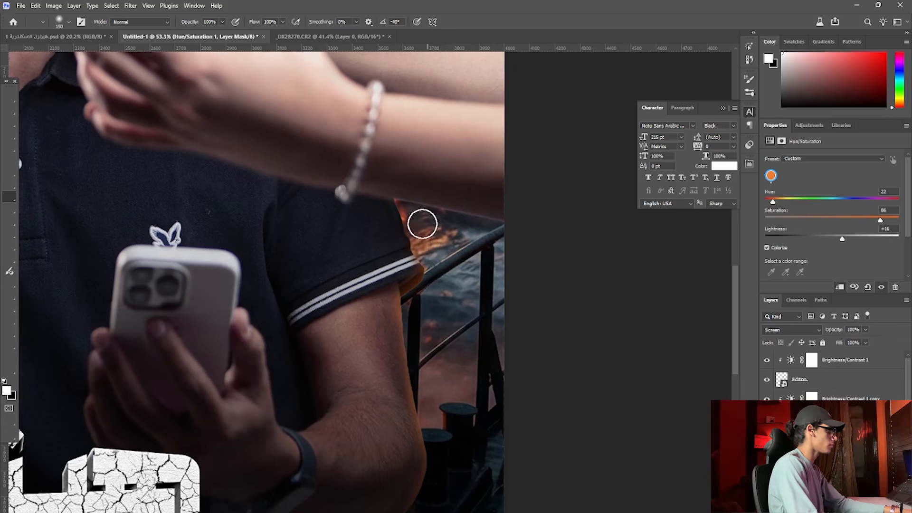
{"action": "left_click_drag", "start_coordinate": [405, 286], "coordinate": [533, 431]}
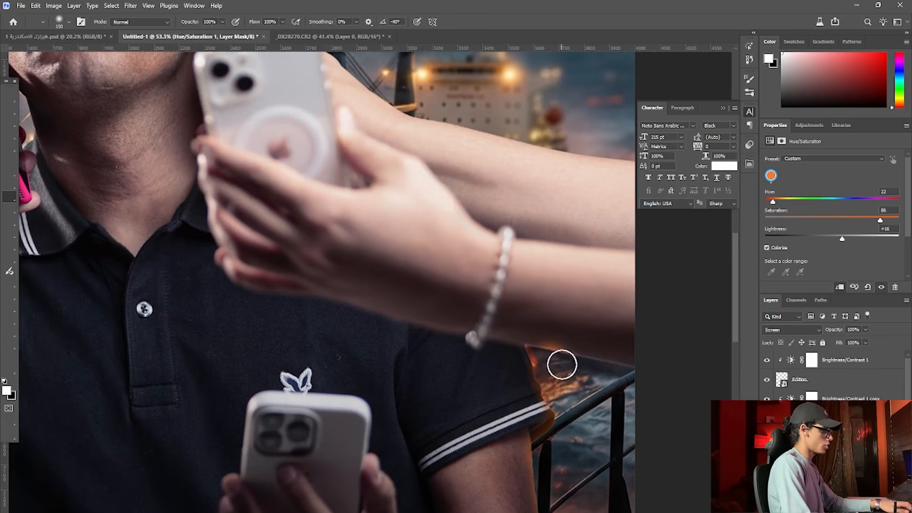
- Paint a thin orange rim along the man's shoulder above the green phone, removing excess tint and refining it with a 70 px brush
{"action": "key", "text": "x"}
{"action": "left_click_drag", "start_coordinate": [332, 251], "coordinate": [519, 415]}
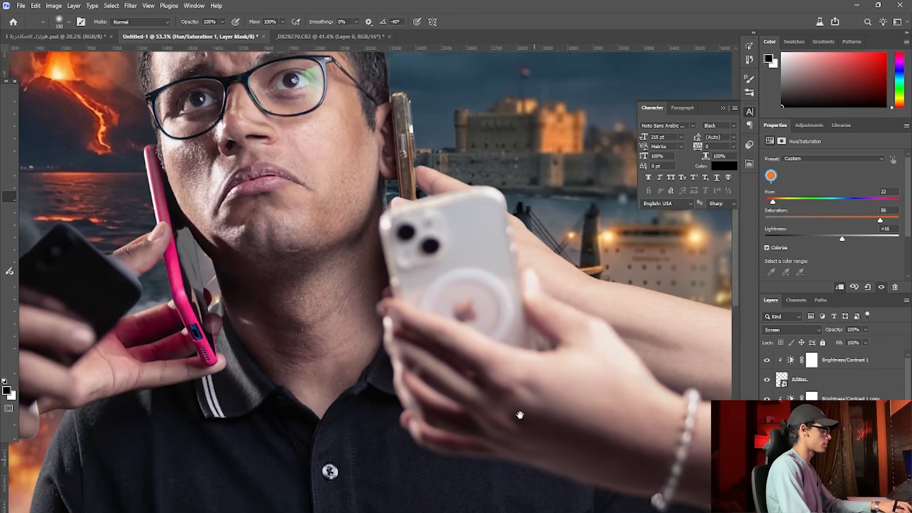
{"action": "left_click_drag", "start_coordinate": [348, 281], "coordinate": [565, 311]}
{"action": "left_click_drag", "start_coordinate": [300, 485], "coordinate": [386, 230]}
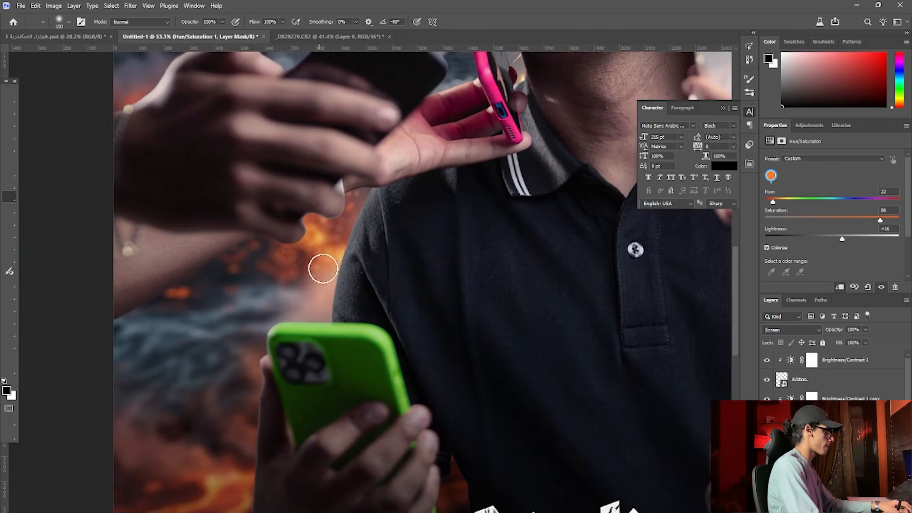
{"action": "key", "text": "x"}
{"action": "mouse_move", "coordinate": [321, 298]}
{"action": "left_mouse_down"}
{"action": "mouse_move", "coordinate": [316, 307]}
{"action": "mouse_move", "coordinate": [330, 234]}
{"action": "mouse_move", "coordinate": [336, 245]}
{"action": "left_mouse_up"}
{"action": "key", "text": "bracketleft"}
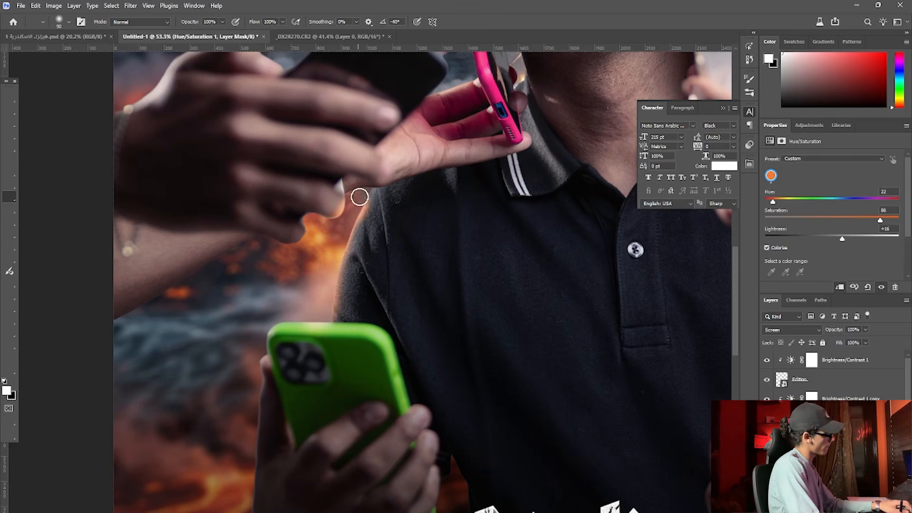
{"action": "key", "text": "x"}
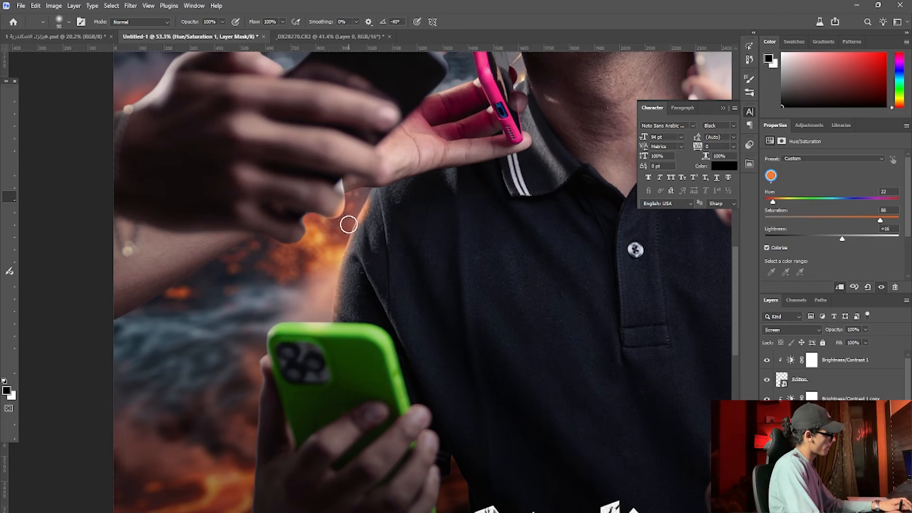
{"action": "key", "text": "ctrl+z"}
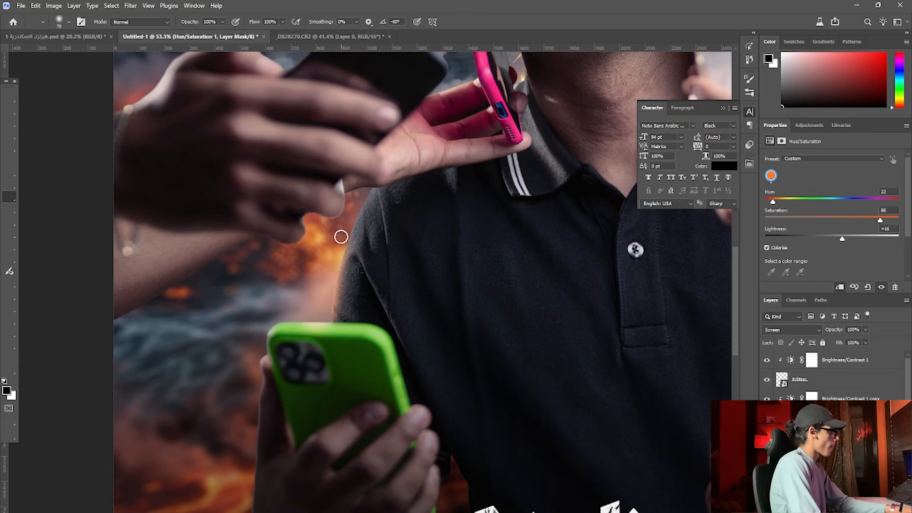
{"action": "key", "text": "x"}
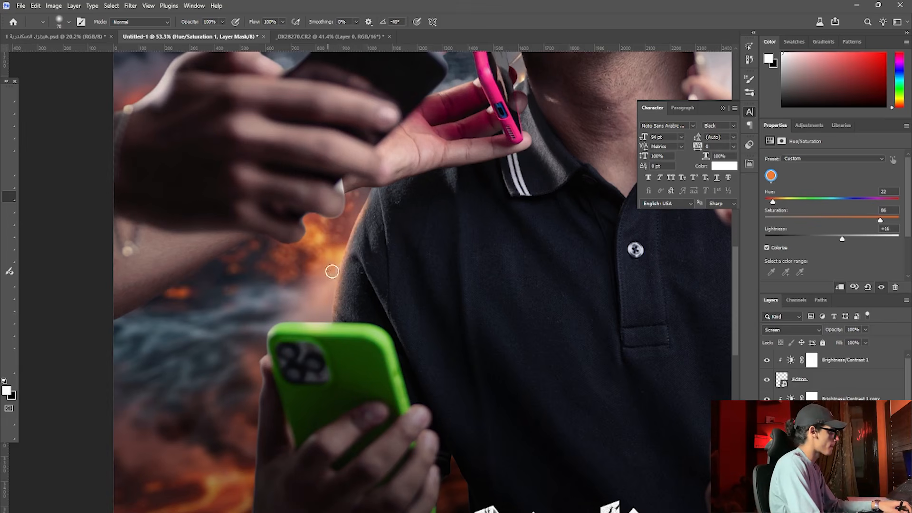
- Add orange rim light along the upper edge of the black phone with a 125 px brush
{"action": "scroll", "coordinate": [352, 223], "scroll_direction": "up", "scroll_amount": 5}
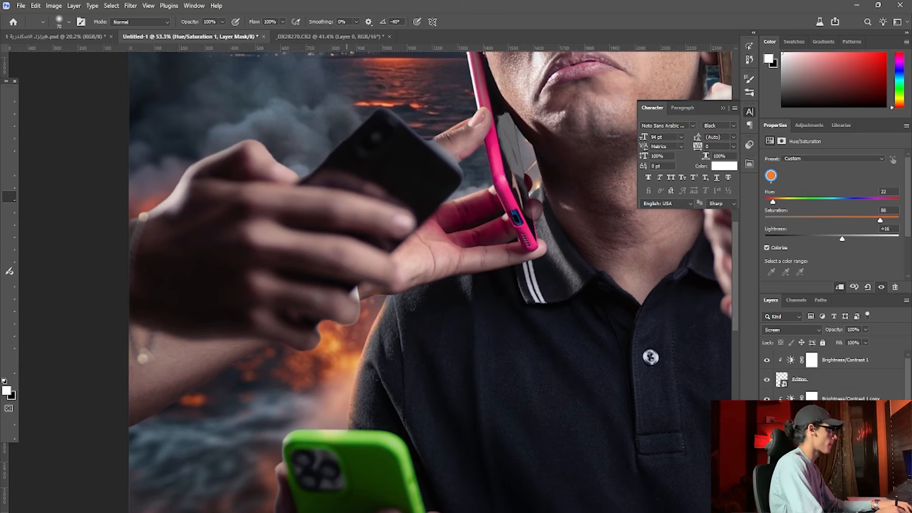
{"action": "key", "text": "bracketright"}
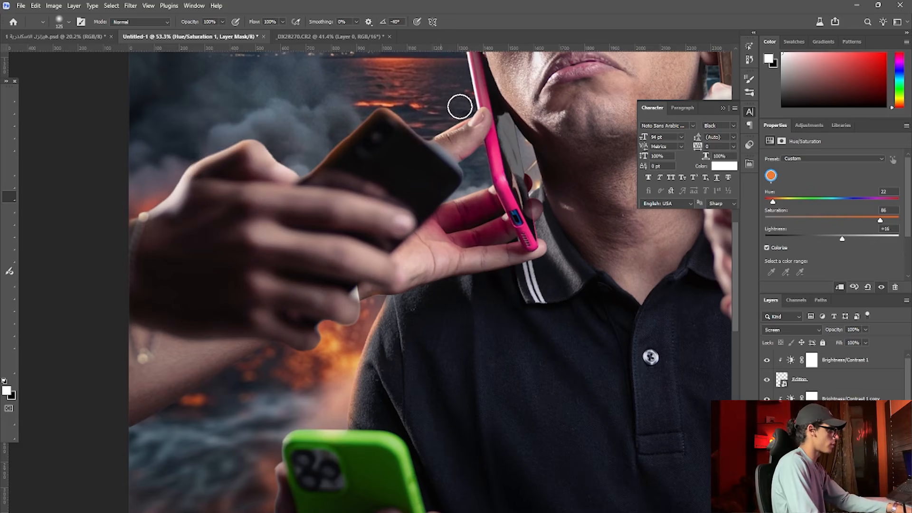
{"action": "left_click_drag", "start_coordinate": [460, 106], "coordinate": [381, 225]}
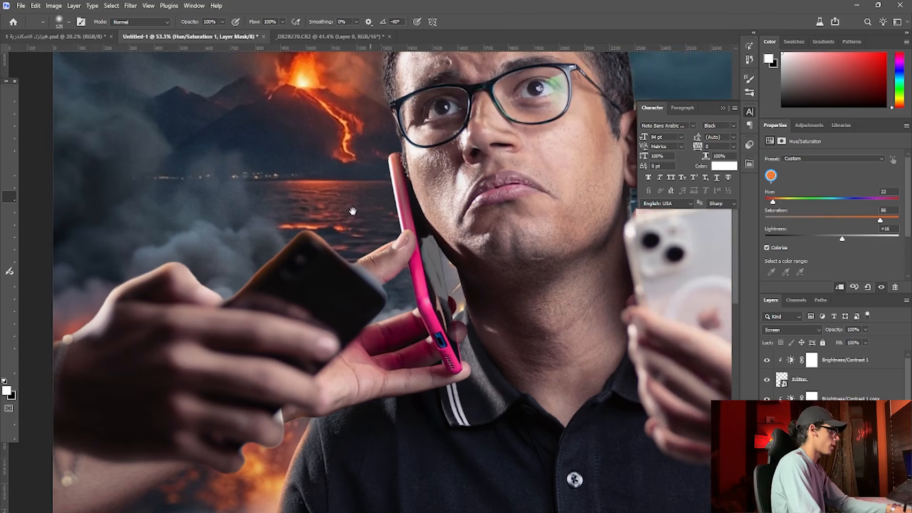
- Paint orange rim light on both sides of the man's hair, using a 150 px brush facing the volcano and 90 px opposite
{"action": "left_click_drag", "start_coordinate": [370, 74], "coordinate": [355, 187]}
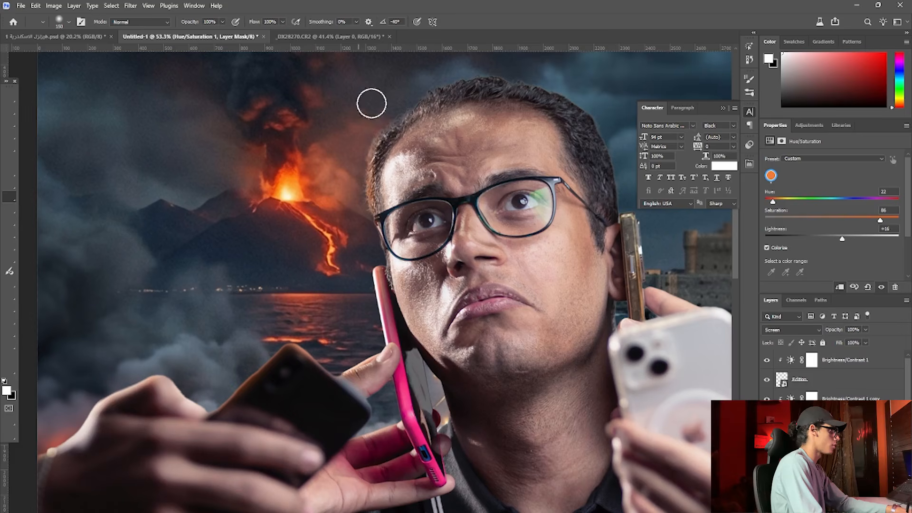
{"action": "scroll", "coordinate": [87, 169], "scroll_direction": "down", "scroll_amount": 4}
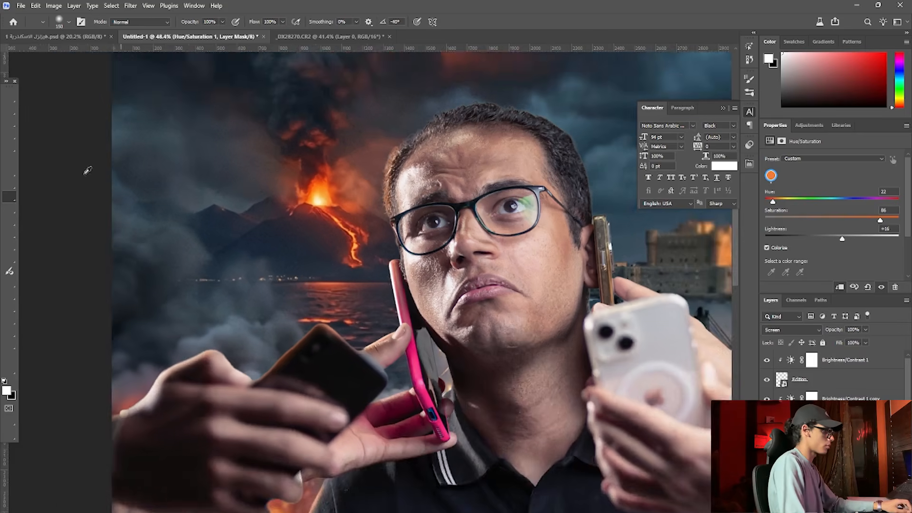
{"action": "scroll", "coordinate": [532, 218], "scroll_direction": "up", "scroll_amount": 3}
{"action": "key", "text": "bracketleft"}
{"action": "key", "text": "bracketleft"}
{"action": "key", "text": "bracketleft"}
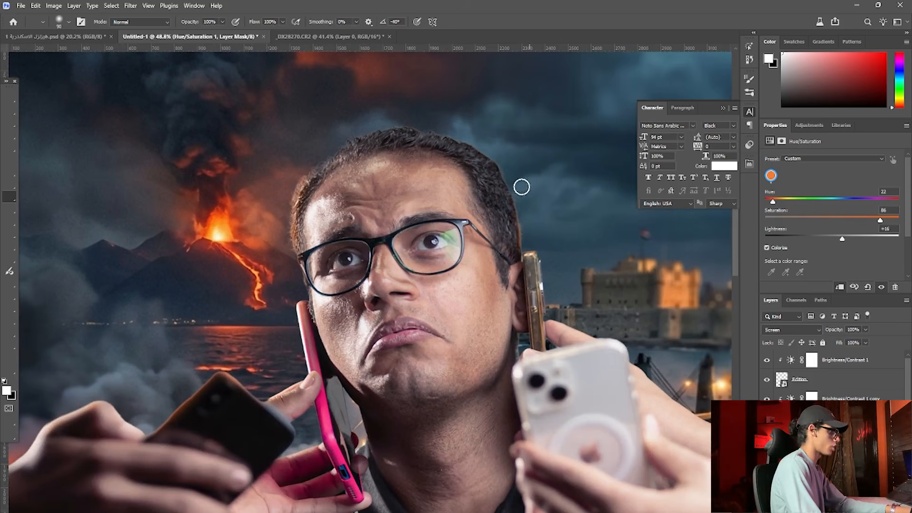
{"action": "scroll", "coordinate": [337, 327], "scroll_direction": "down", "scroll_amount": 5}
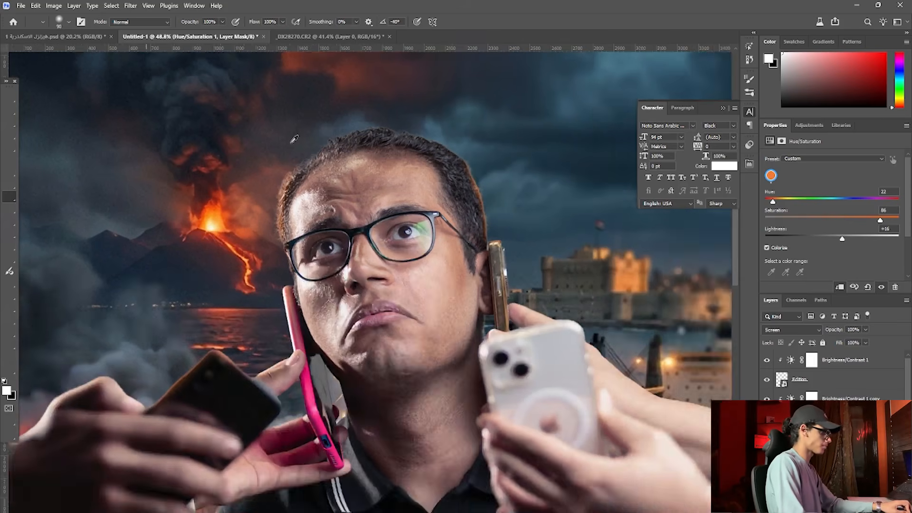
{"action": "scroll", "coordinate": [337, 326], "scroll_direction": "up", "scroll_amount": 3}
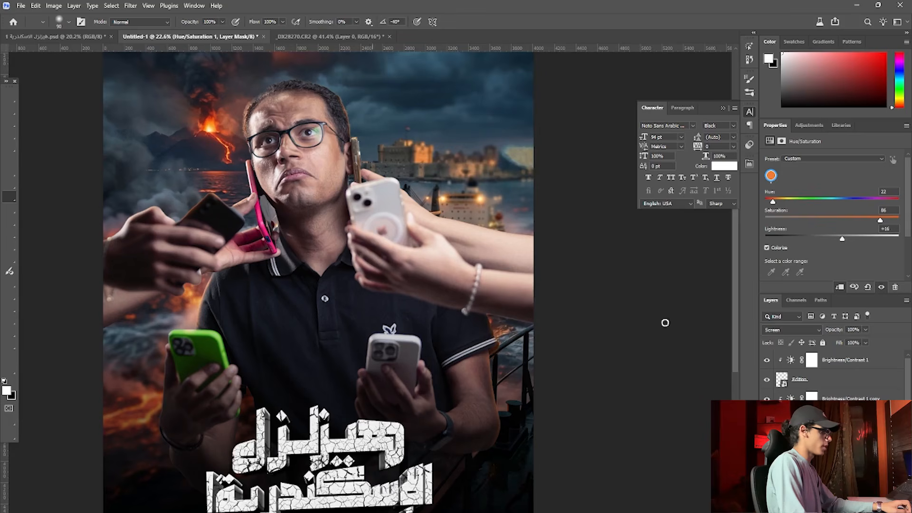
- Raise the Hue/Saturation lightness to +47 and restrict the rim light by splitting the underlying-layer shadow range in its blending options
{"action": "left_click_drag", "start_coordinate": [844, 239], "coordinate": [875, 239]}
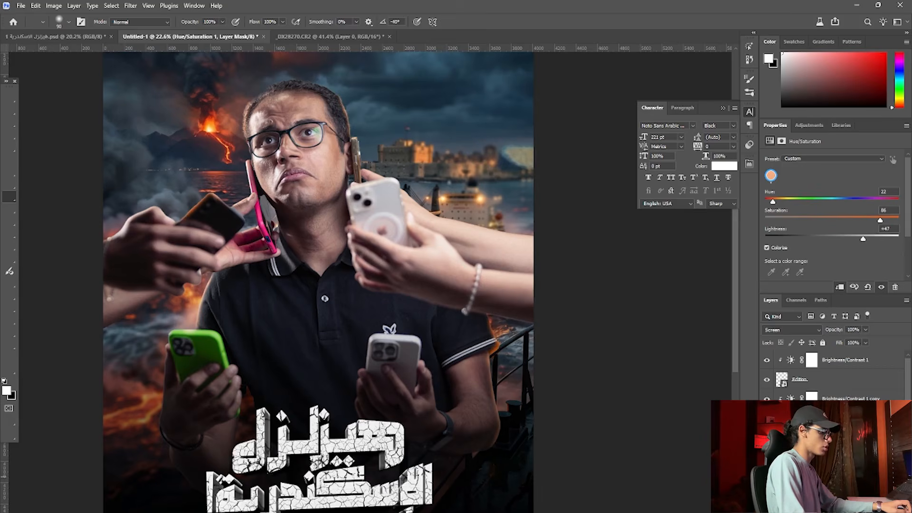
{"action": "double_click", "coordinate": [873, 476]}
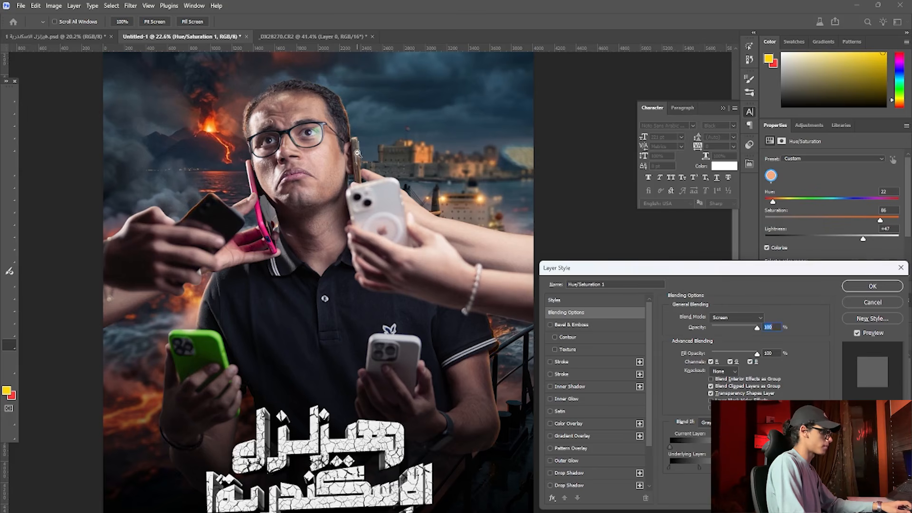
{"action": "left_click", "coordinate": [877, 286]}
- Copy the masked black-background-with-red-fireball-sky layer from the finished poster into Untitled-1, over the title area
{"action": "scroll", "coordinate": [351, 140], "scroll_direction": "down", "scroll_amount": 3}
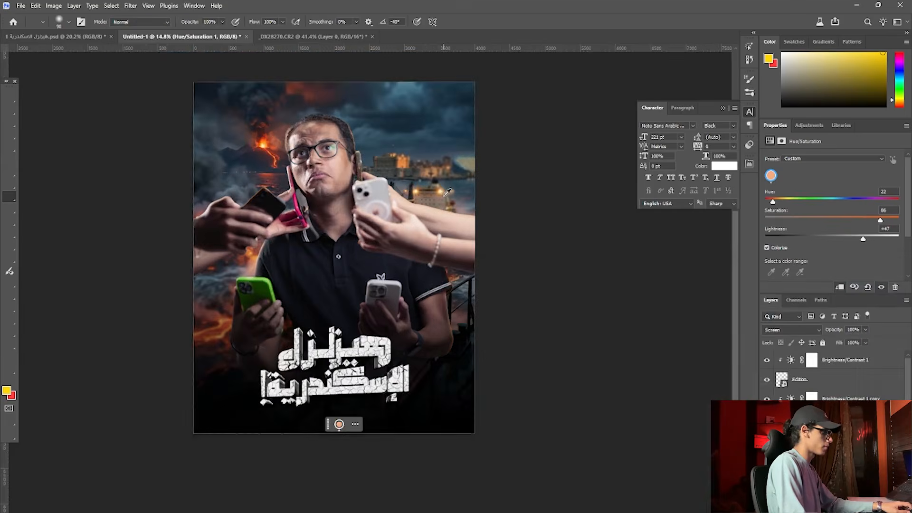
{"action": "scroll", "coordinate": [430, 118], "scroll_direction": "up", "scroll_amount": 2}
{"action": "left_click", "coordinate": [8, 98]}
{"action": "scroll", "coordinate": [402, 95], "scroll_direction": "down", "scroll_amount": 2}
{"action": "scroll", "coordinate": [353, 323], "scroll_direction": "up", "scroll_amount": 4}
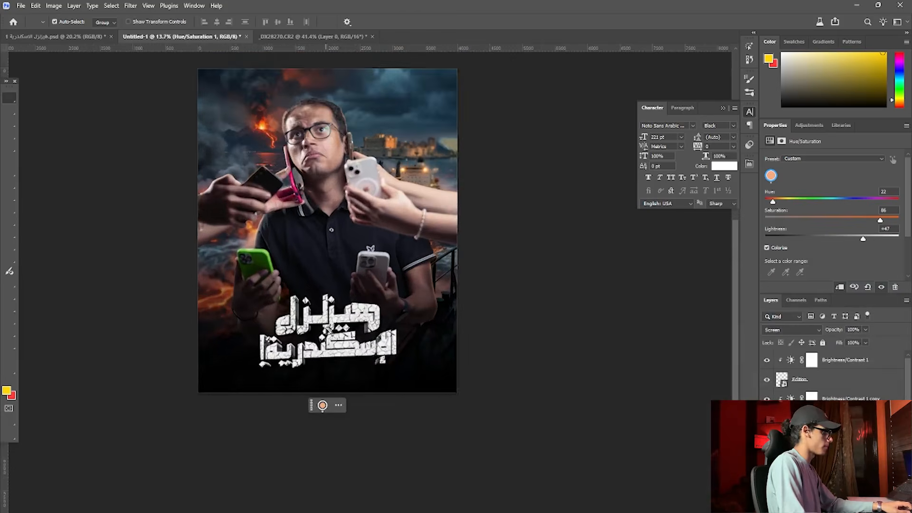
{"action": "scroll", "coordinate": [354, 325], "scroll_direction": "up", "scroll_amount": 1}
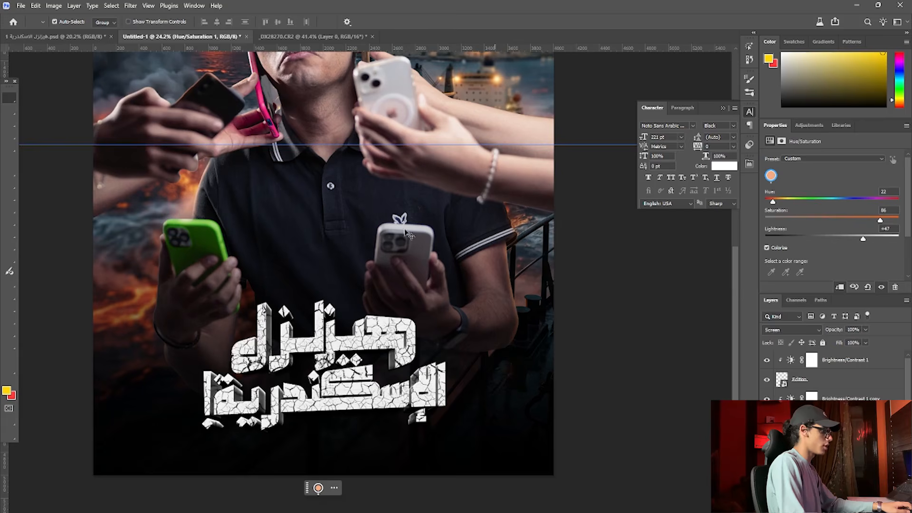
{"action": "left_click", "coordinate": [57, 36]}
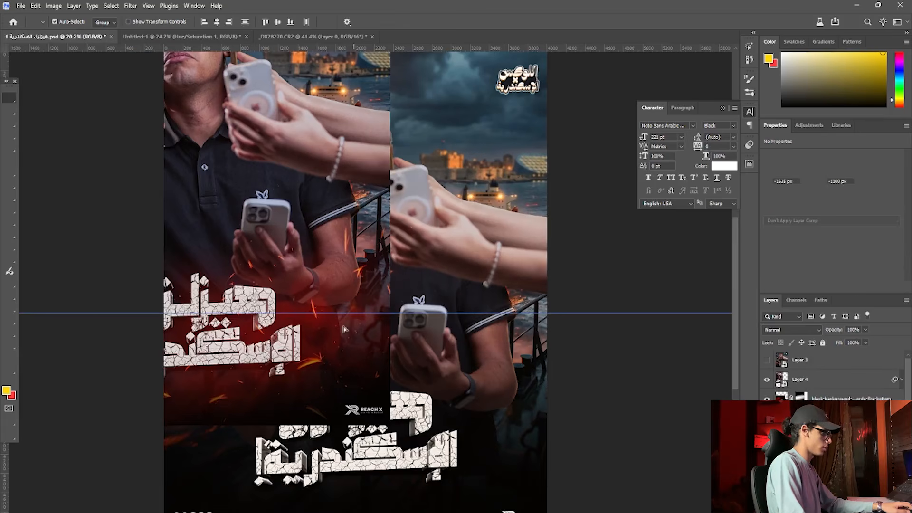
{"action": "left_click_drag", "start_coordinate": [344, 316], "coordinate": [293, 270]}
{"action": "left_click_drag", "start_coordinate": [358, 275], "coordinate": [447, 512]}
{"action": "scroll", "coordinate": [420, 460], "scroll_direction": "down", "scroll_amount": 2}
{"action": "key", "text": "ctrl+t"}
{"action": "key", "text": "Return"}
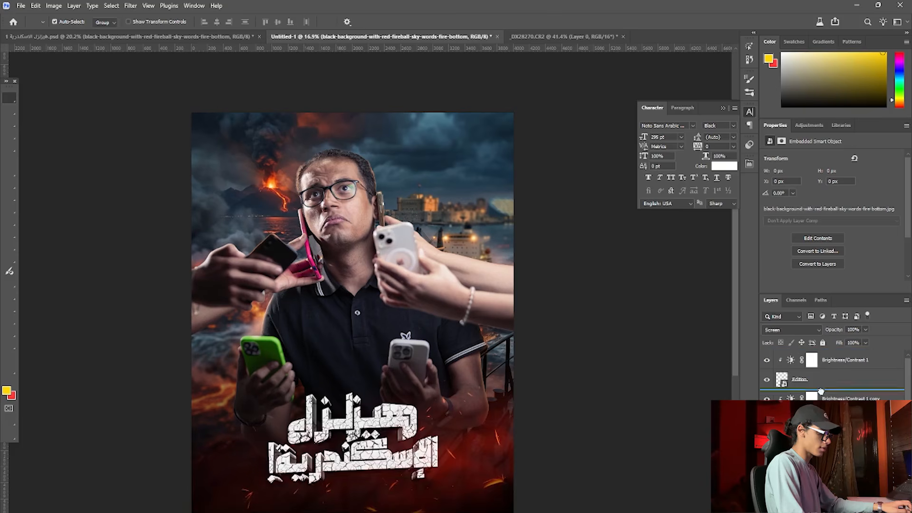
- Reposition the red fire layer so it spans the poster's full width across the bottom, behind the title
{"action": "key", "text": "ctrl+t"}
{"action": "left_click_drag", "start_coordinate": [407, 472], "coordinate": [312, 480]}
{"action": "left_click_drag", "start_coordinate": [319, 449], "coordinate": [339, 442]}
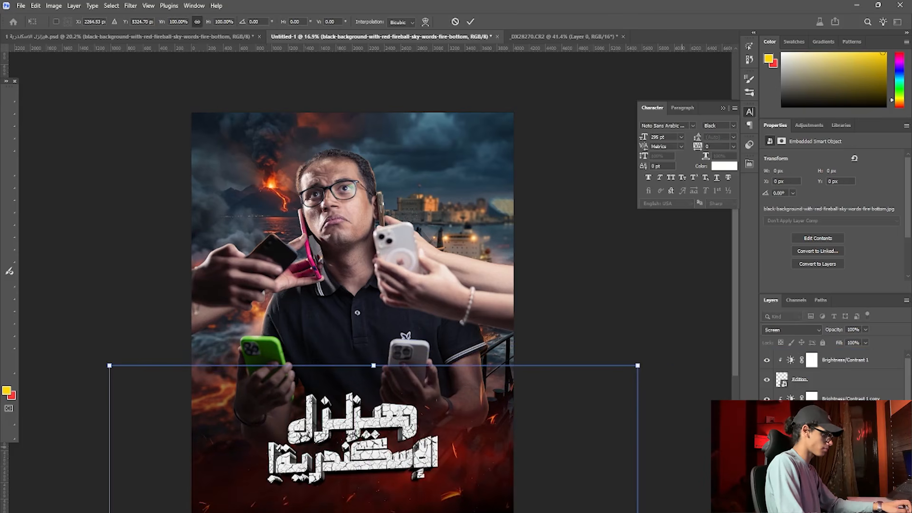
{"action": "key", "text": "Return"}
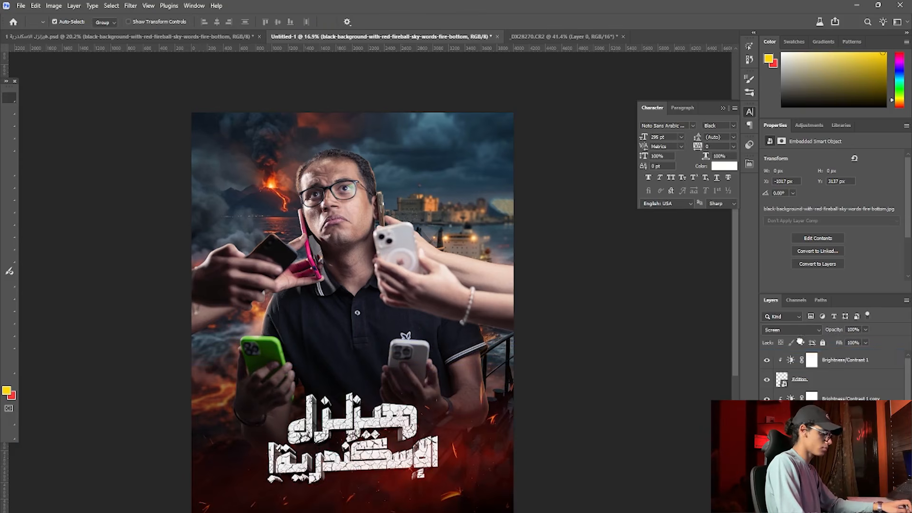
- Place the red fire layer above Brightness/Contrast 1 and scale it to 180.32% about its centre
{"action": "scroll", "coordinate": [838, 338], "scroll_direction": "up", "scroll_amount": 1}
{"action": "key", "text": "ctrl+t"}
{"action": "left_click_drag", "start_coordinate": [400, 366], "coordinate": [399, 228]}
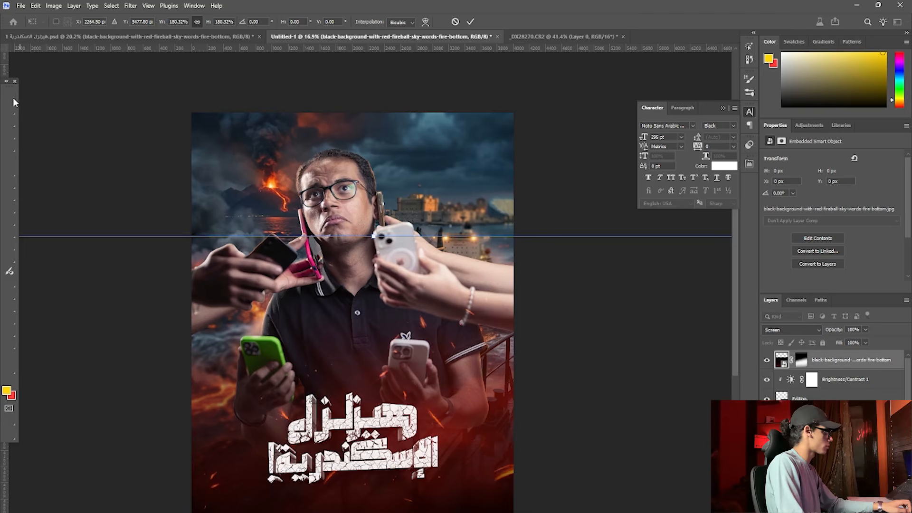
{"action": "key", "text": "Return"}
{"action": "scroll", "coordinate": [380, 232], "scroll_direction": "down", "scroll_amount": 2}
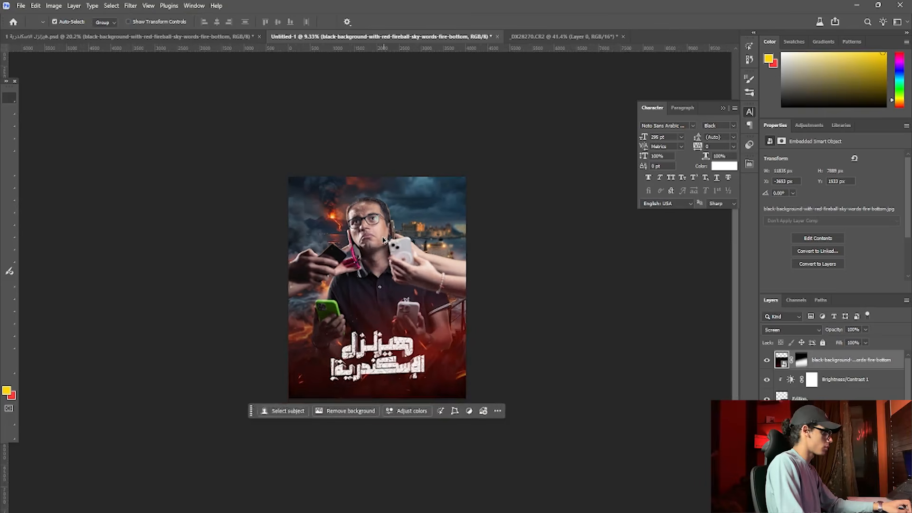
- Clean up the edge of the man's hair by painting black on Layer 1's mask with a 40 px brush
{"action": "scroll", "coordinate": [355, 208], "scroll_direction": "up", "scroll_amount": 3}
{"action": "left_click", "coordinate": [355, 207]}
{"action": "scroll", "coordinate": [834, 380], "scroll_direction": "down", "scroll_amount": 5}
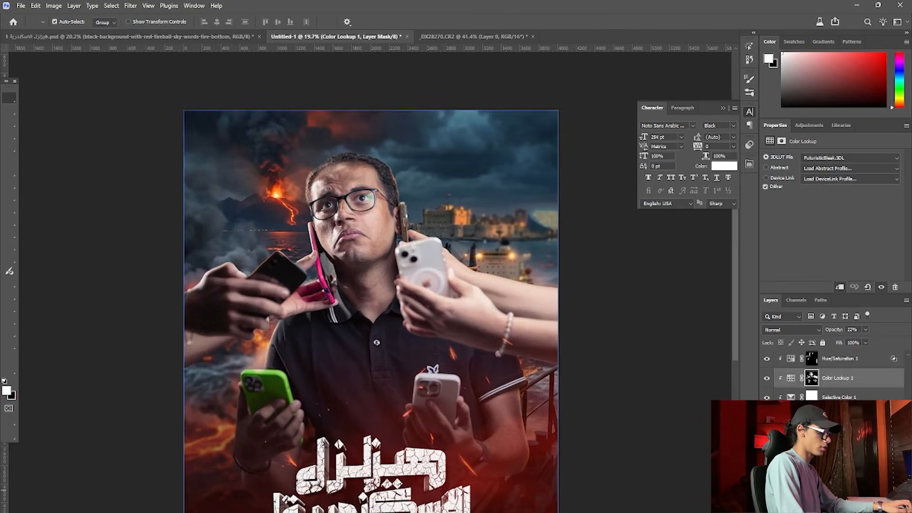
{"action": "left_click", "coordinate": [803, 436]}
{"action": "key", "text": "b"}
{"action": "scroll", "coordinate": [302, 142], "scroll_direction": "up", "scroll_amount": 9}
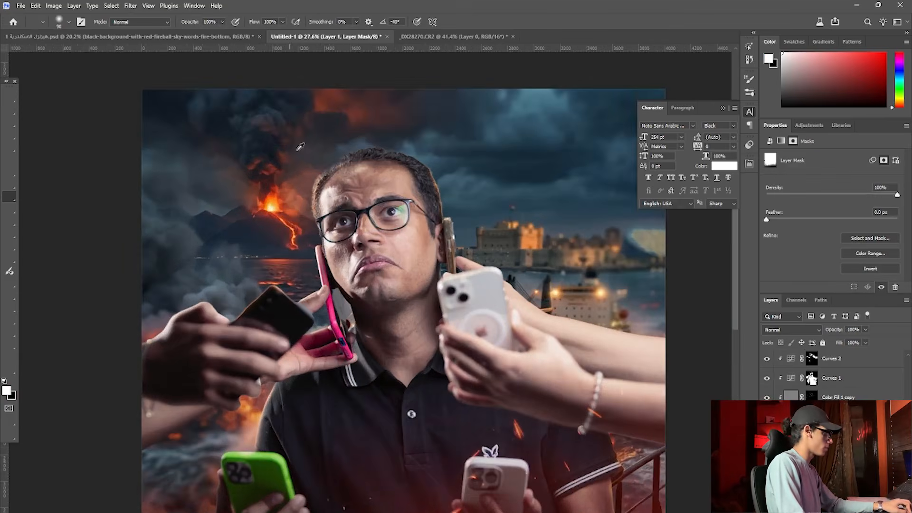
{"action": "key", "text": "x"}
{"action": "key", "text": "bracketleft"}
{"action": "key", "text": "bracketleft"}
{"action": "key", "text": "bracketleft"}
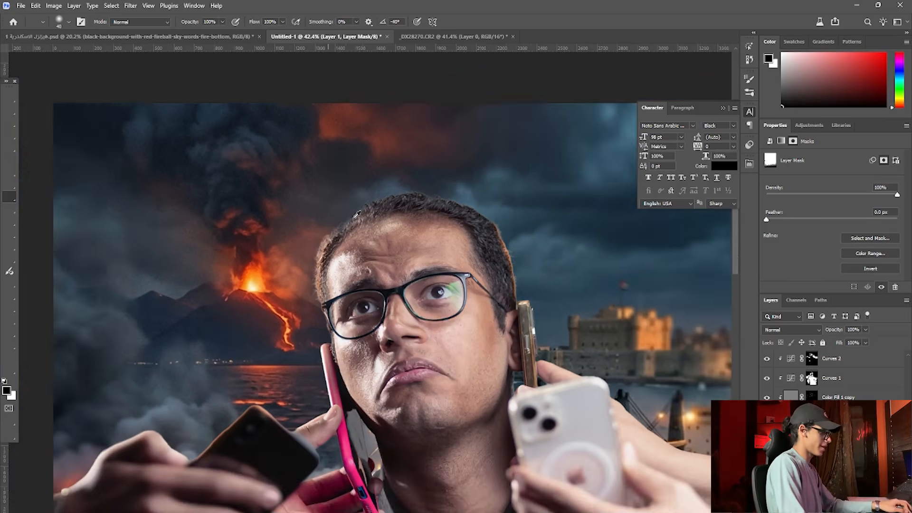
{"action": "scroll", "coordinate": [319, 242], "scroll_direction": "down", "scroll_amount": 3}
{"action": "scroll", "coordinate": [413, 266], "scroll_direction": "down", "scroll_amount": 5}
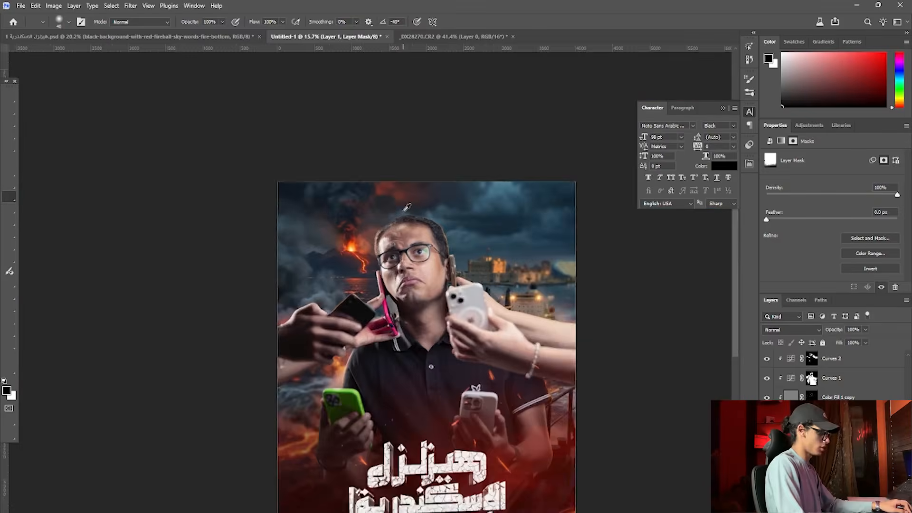
{"action": "scroll", "coordinate": [389, 375], "scroll_direction": "up", "scroll_amount": 2}
{"action": "scroll", "coordinate": [390, 375], "scroll_direction": "down", "scroll_amount": 2}
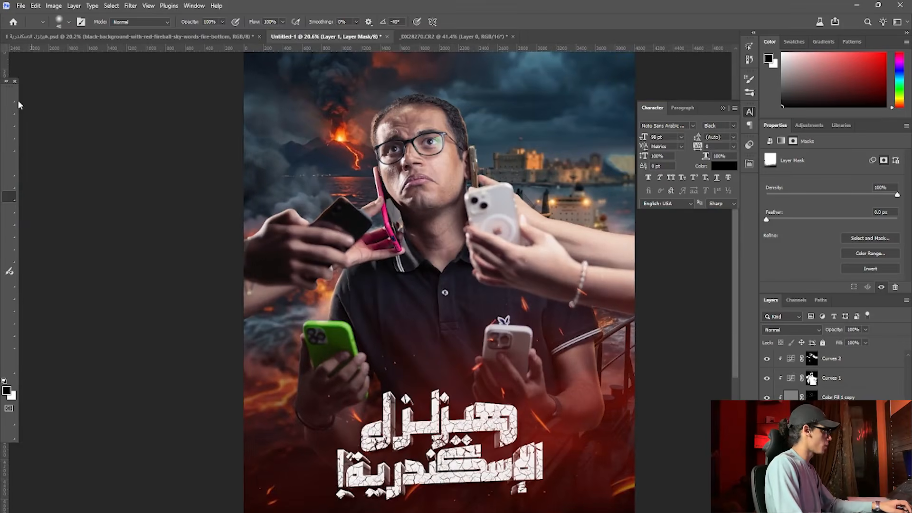
- Copy the corner logos and social-media line from the finished poster into Untitled-1, above the red fire layer
{"action": "left_click", "coordinate": [11, 99]}
{"action": "scroll", "coordinate": [827, 395], "scroll_direction": "up", "scroll_amount": 5}
{"action": "left_click", "coordinate": [827, 359]}
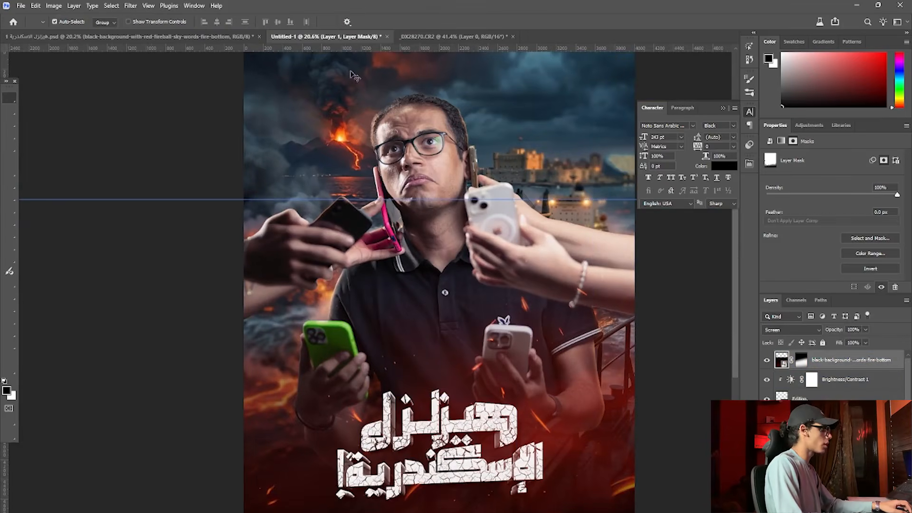
{"action": "left_click", "coordinate": [180, 37]}
{"action": "scroll", "coordinate": [389, 394], "scroll_direction": "down", "scroll_amount": 3}
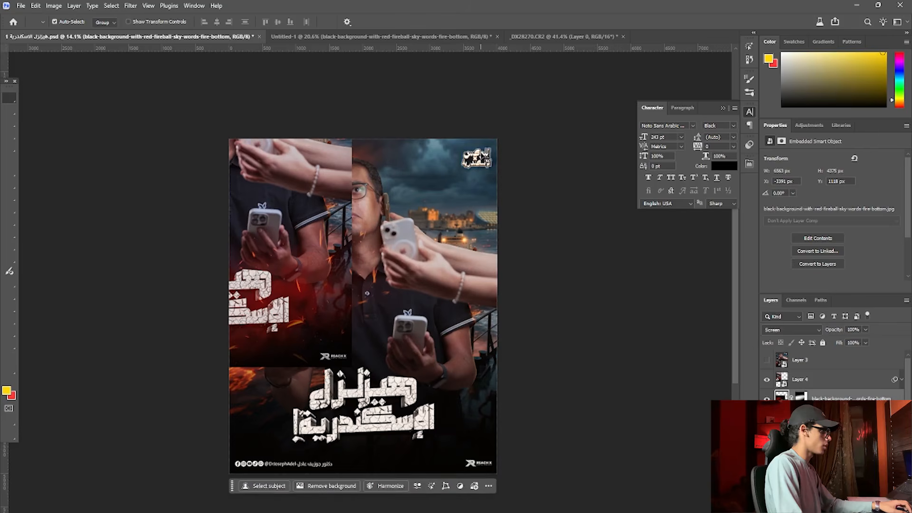
{"action": "left_click", "coordinate": [476, 159]}
{"action": "left_click", "coordinate": [477, 163], "text": "ctrl+shift"}
{"action": "scroll", "coordinate": [827, 380], "scroll_direction": "down", "scroll_amount": 2}
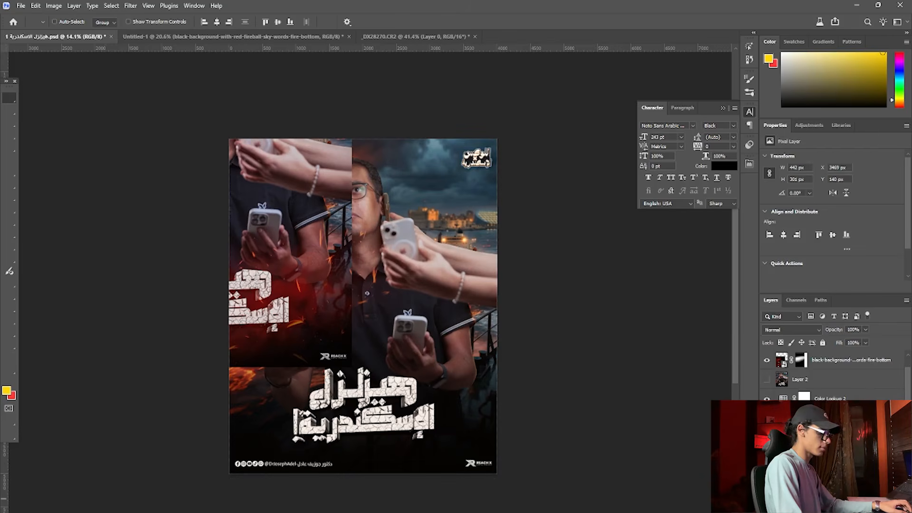
{"action": "scroll", "coordinate": [827, 380], "scroll_direction": "down", "scroll_amount": 6}
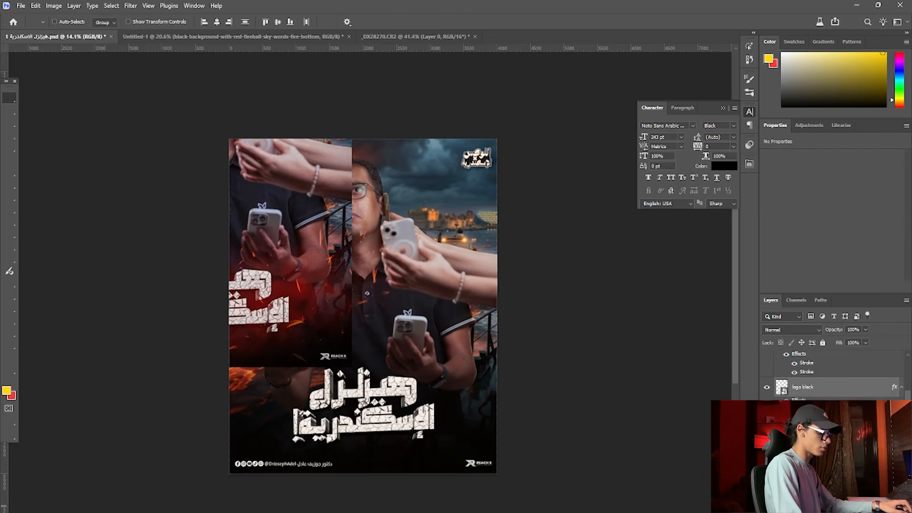
{"action": "left_click_drag", "start_coordinate": [827, 439], "coordinate": [431, 361]}
{"action": "scroll", "coordinate": [431, 361], "scroll_direction": "down", "scroll_amount": 3}
- Reposition the copied logos and social-media line together so they sit evenly in the poster's four corners
{"action": "key", "text": "ctrl+t"}
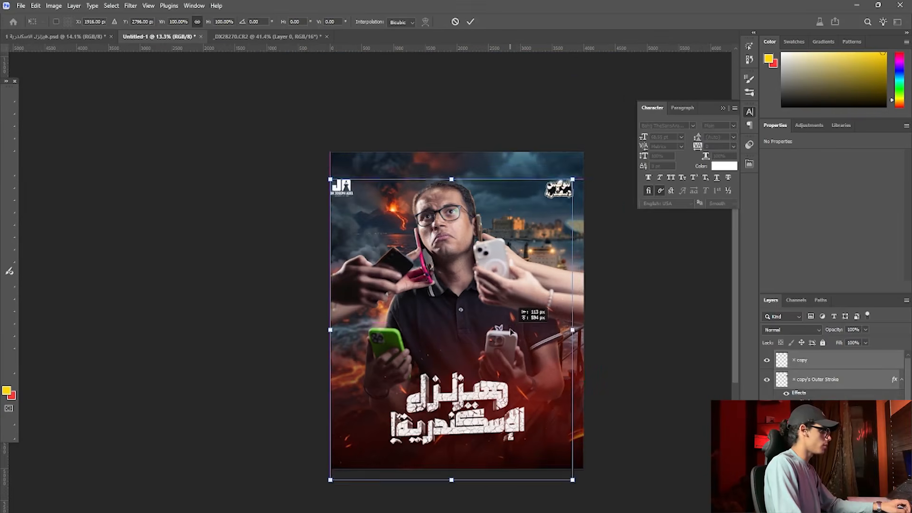
{"action": "left_click_drag", "start_coordinate": [514, 333], "coordinate": [515, 316]}
{"action": "left_click_drag", "start_coordinate": [516, 316], "coordinate": [516, 316]}
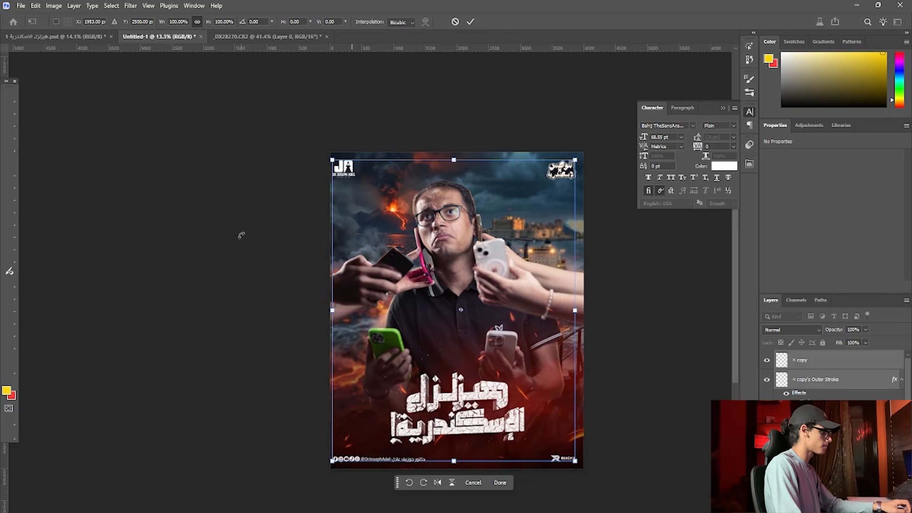
{"action": "left_click", "coordinate": [10, 98]}
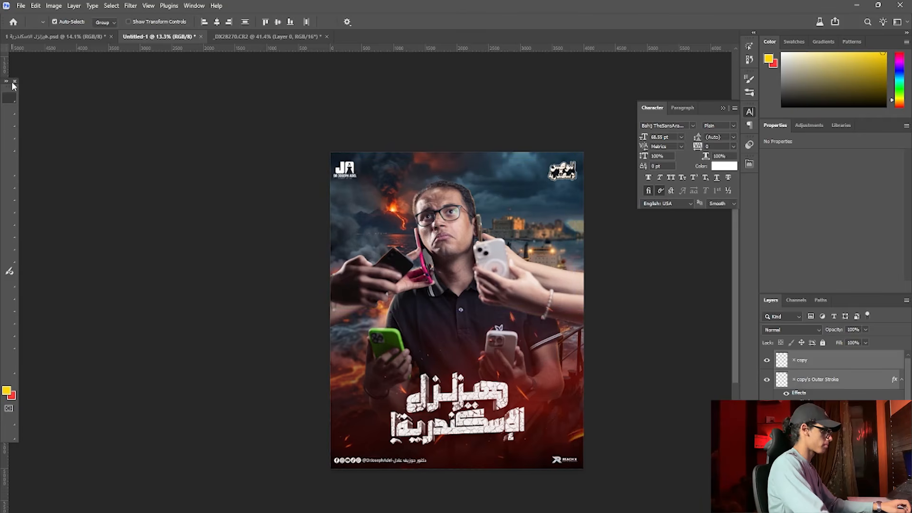
{"action": "scroll", "coordinate": [446, 167], "scroll_direction": "up", "scroll_amount": 1}
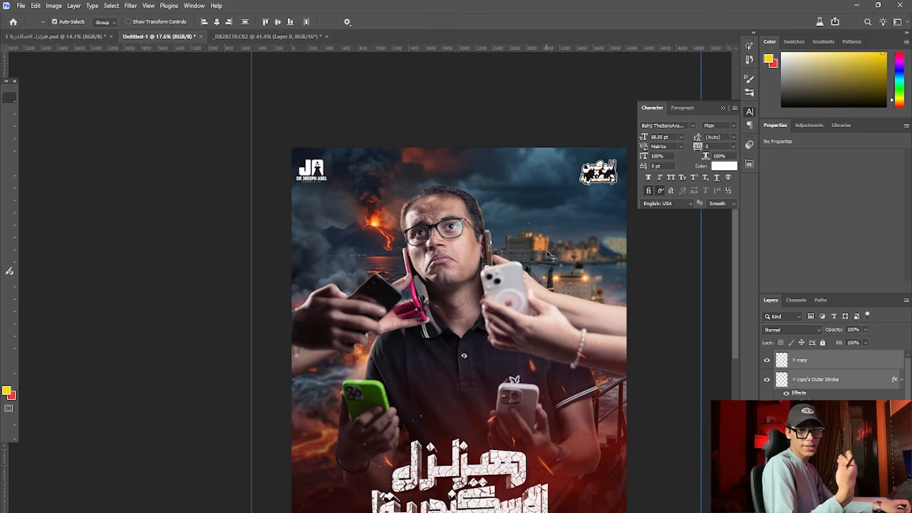
- Copy the Color Lookup 2 adjustment layer from the finished poster into Untitled-1 at the top of the layer stack
{"action": "left_click", "coordinate": [57, 36]}
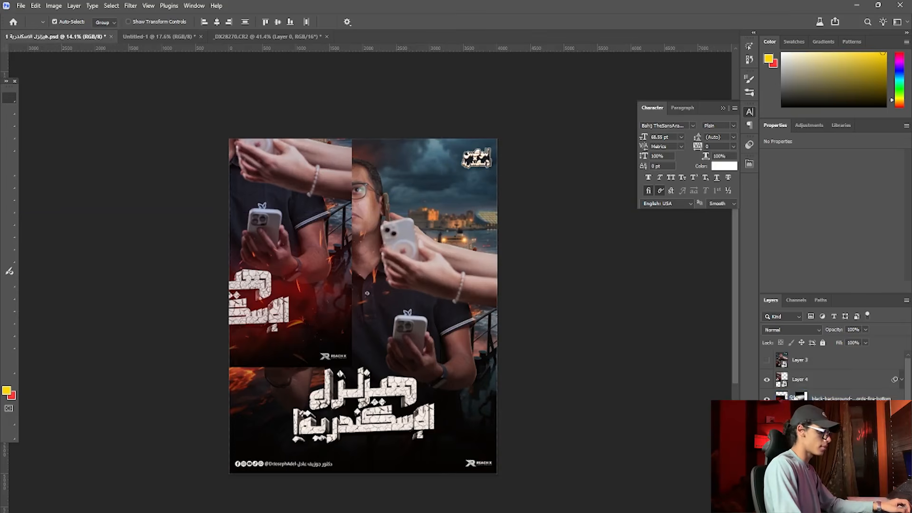
{"action": "left_click_drag", "start_coordinate": [840, 440], "coordinate": [319, 180]}
{"action": "scroll", "coordinate": [304, 242], "scroll_direction": "down", "scroll_amount": 2}
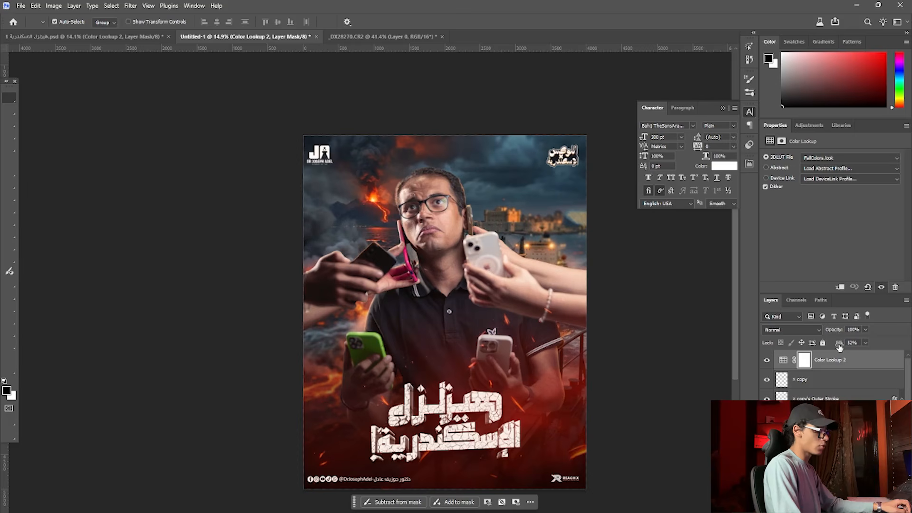
{"action": "scroll", "coordinate": [447, 251], "scroll_direction": "down", "scroll_amount": 3}
{"action": "scroll", "coordinate": [447, 252], "scroll_direction": "up", "scroll_amount": 2}
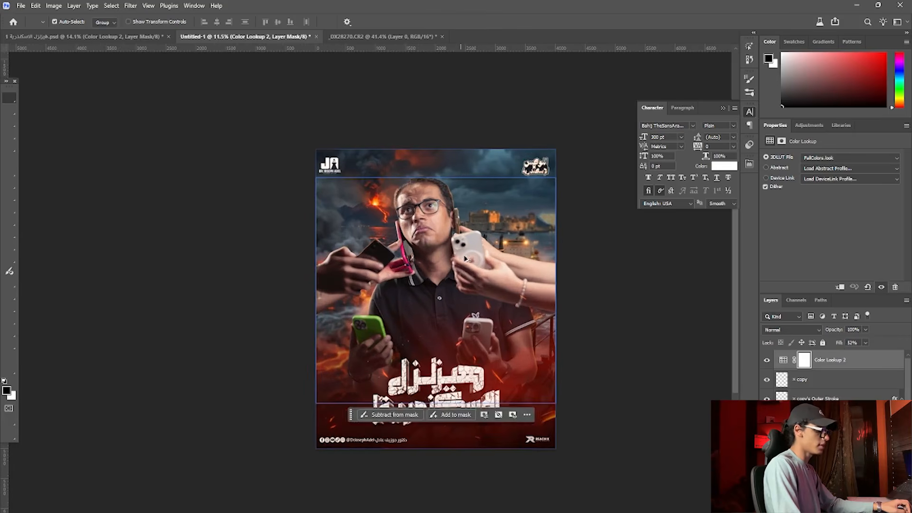
- Copy the finished poster's merged smart object Layer 4 into Untitled-1, hide the copy and make Color Lookup 2 the active layer
{"action": "left_click", "coordinate": [83, 36]}
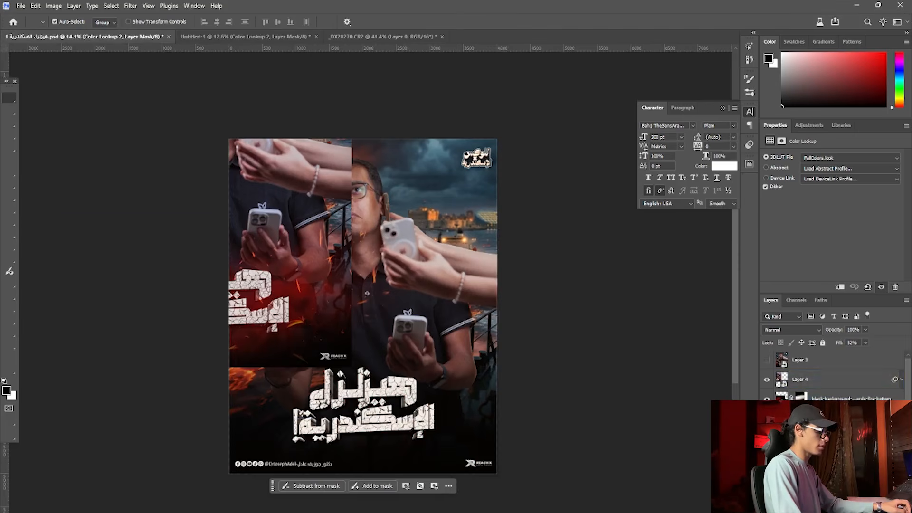
{"action": "left_click_drag", "start_coordinate": [824, 379], "coordinate": [447, 328]}
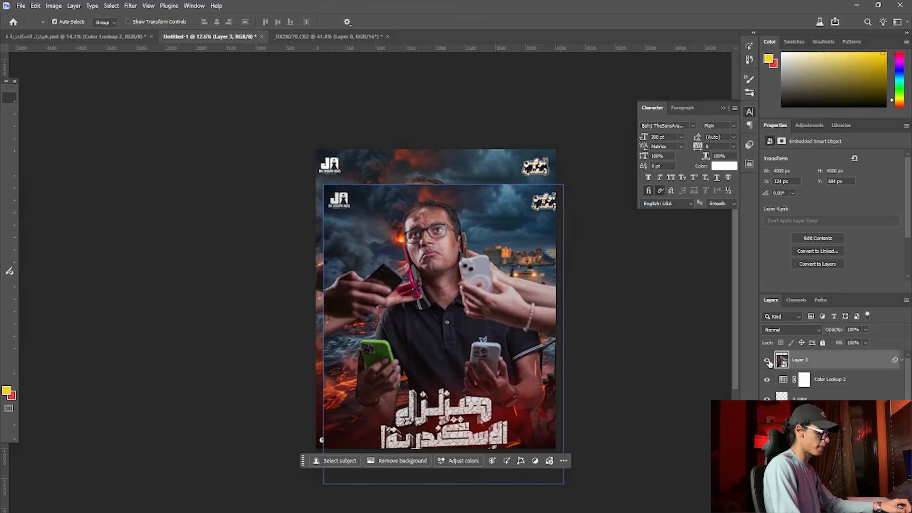
{"action": "left_click", "coordinate": [766, 361]}
{"action": "left_click", "coordinate": [836, 379]}
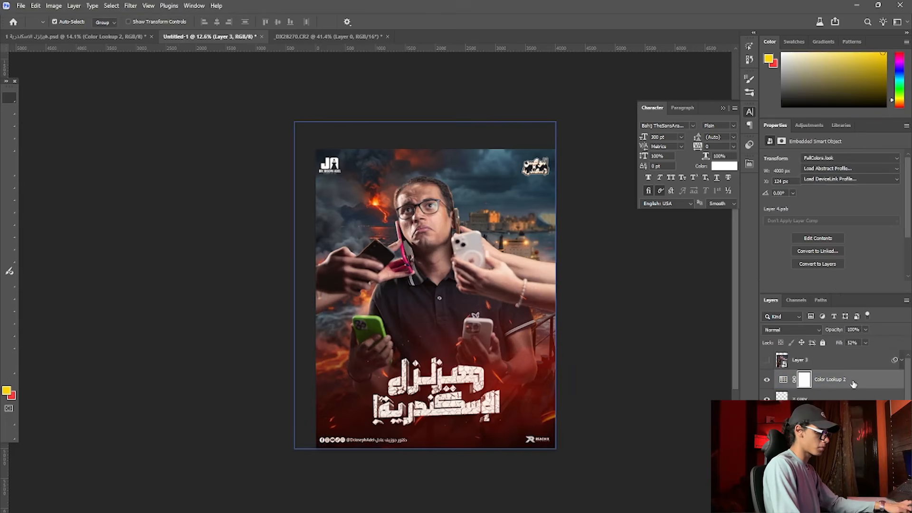
- Stamp all visible layers into a new layer above Color Lookup 2 and convert it to a smart object
{"action": "key", "text": "ctrl+shift+alt+e"}
{"action": "right_click", "coordinate": [824, 378]}
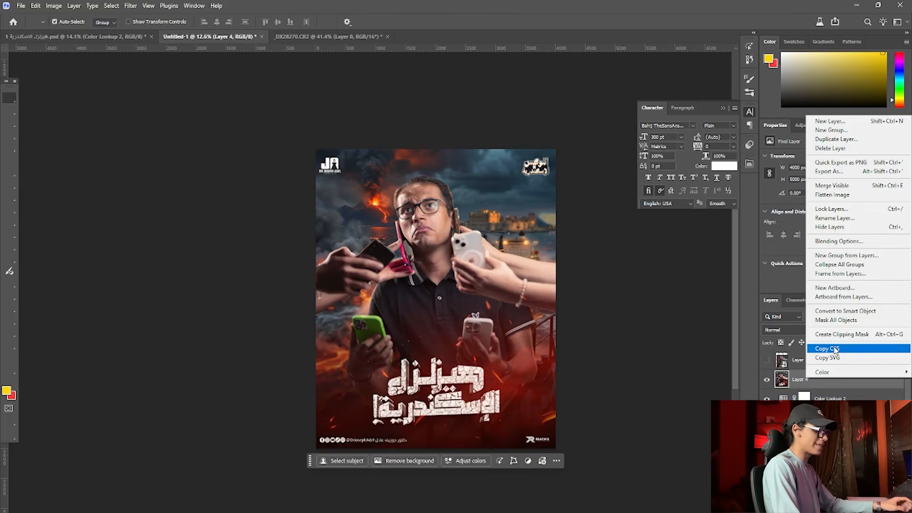
{"action": "left_click", "coordinate": [836, 310]}
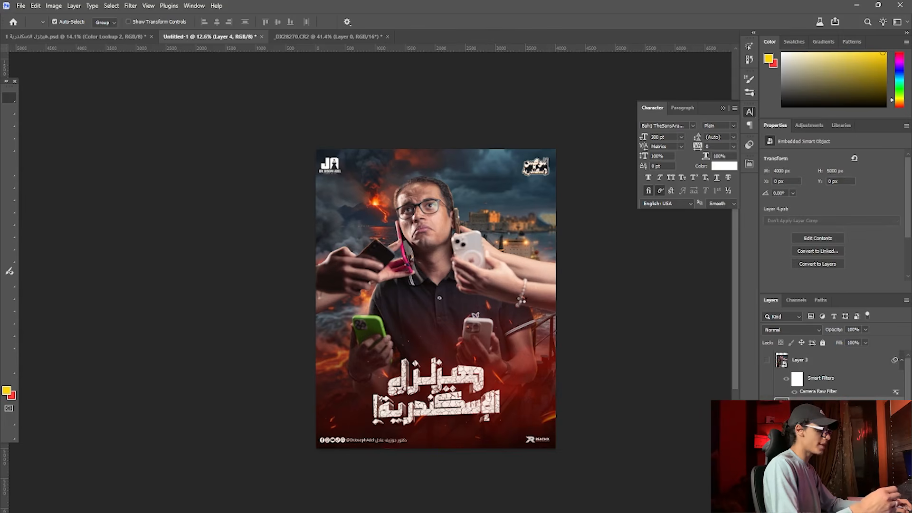
- Transfer the Camera Raw smart filter from the hidden Layer 3 onto Layer 4 and show Layer 4's smart filters
{"action": "left_click", "coordinate": [523, 300]}
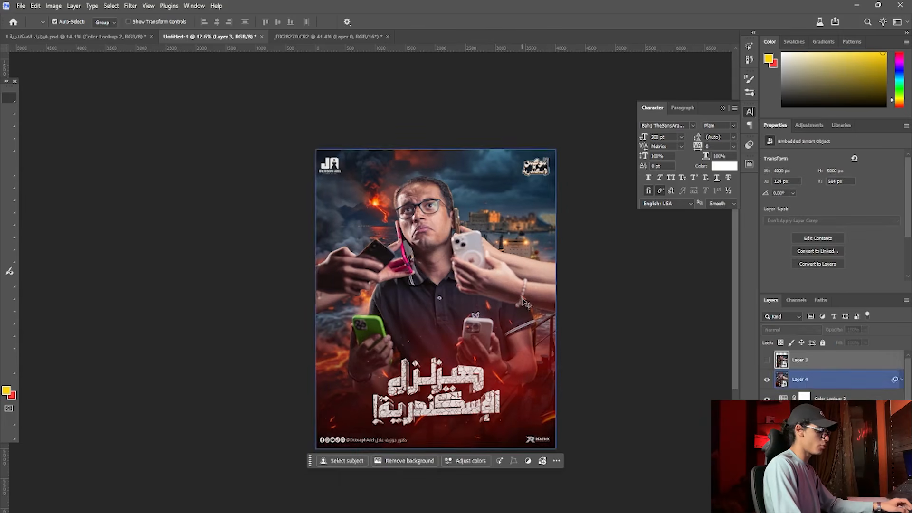
{"action": "left_click", "coordinate": [855, 395]}
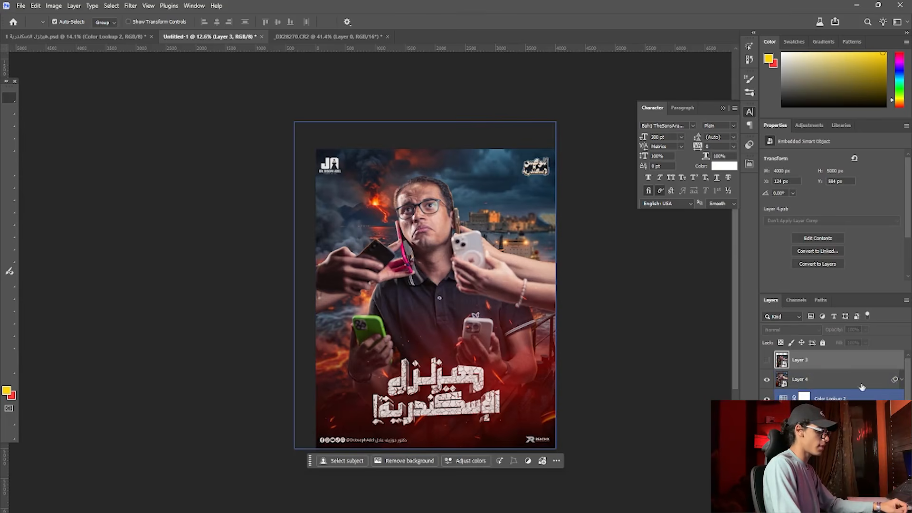
{"action": "left_click", "coordinate": [901, 382]}
- Review the light, colour and effects settings of Layer 4's Camera Raw Filter and set the vignette to -21
{"action": "double_click", "coordinate": [830, 409]}
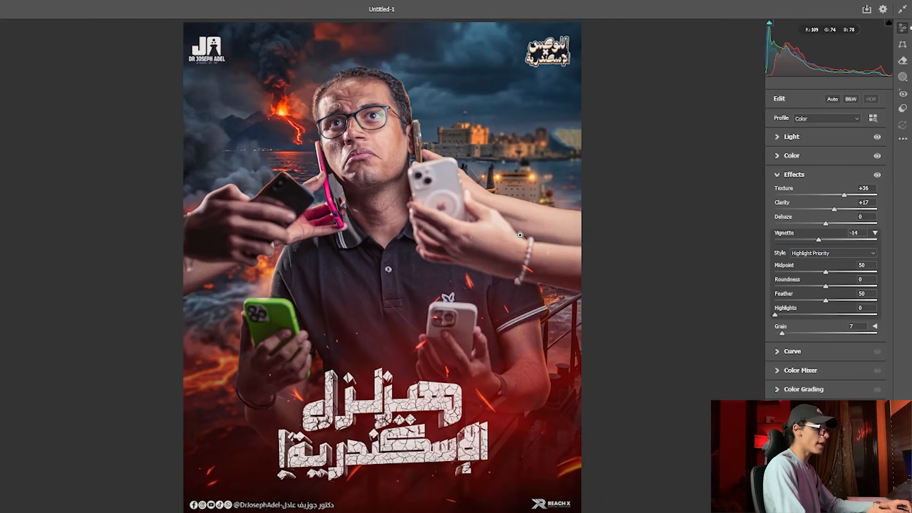
{"action": "left_click", "coordinate": [808, 158]}
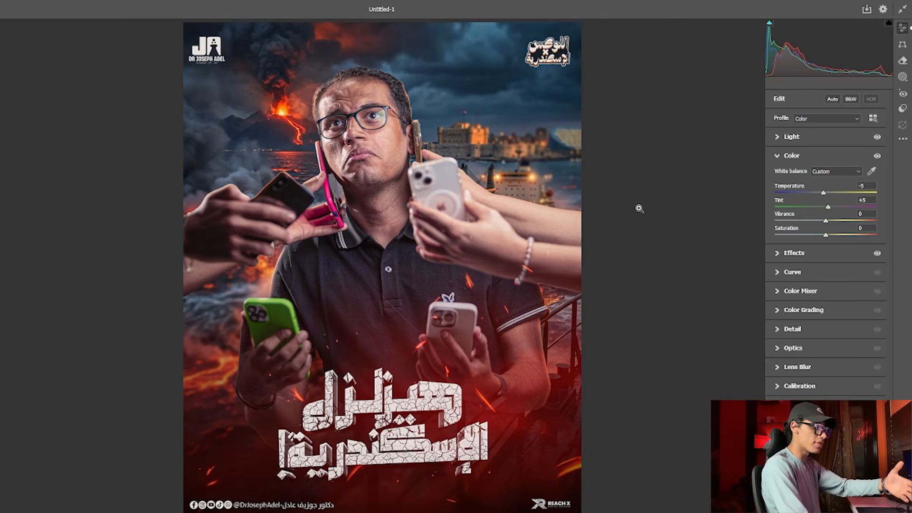
{"action": "left_click", "coordinate": [792, 137]}
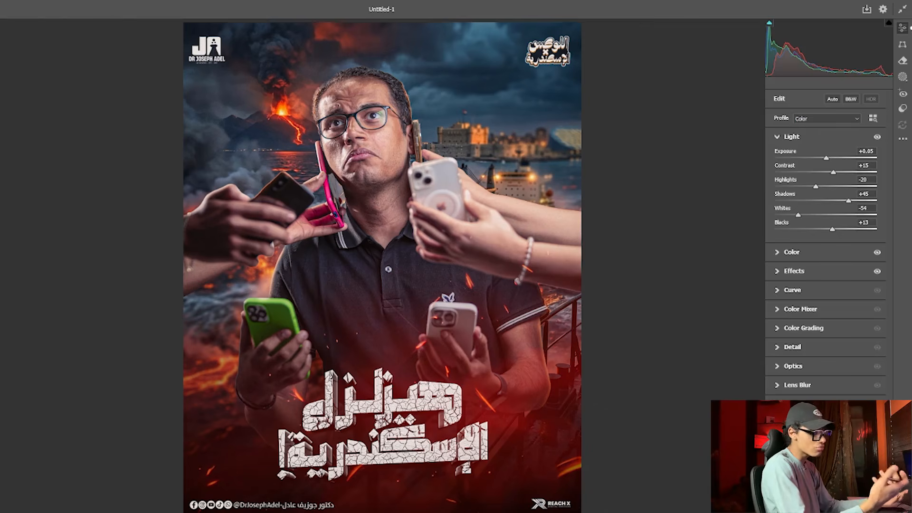
{"action": "left_click", "coordinate": [787, 273]}
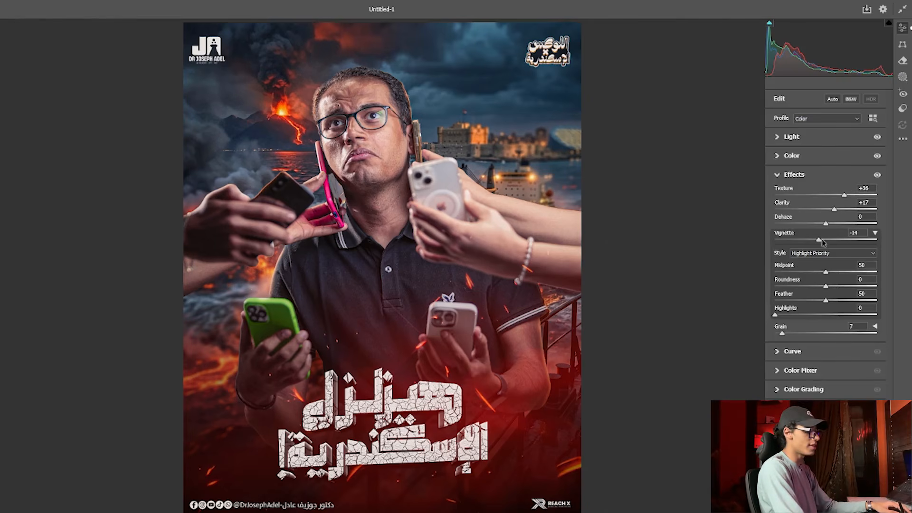
{"action": "left_click_drag", "start_coordinate": [821, 241], "coordinate": [814, 242]}
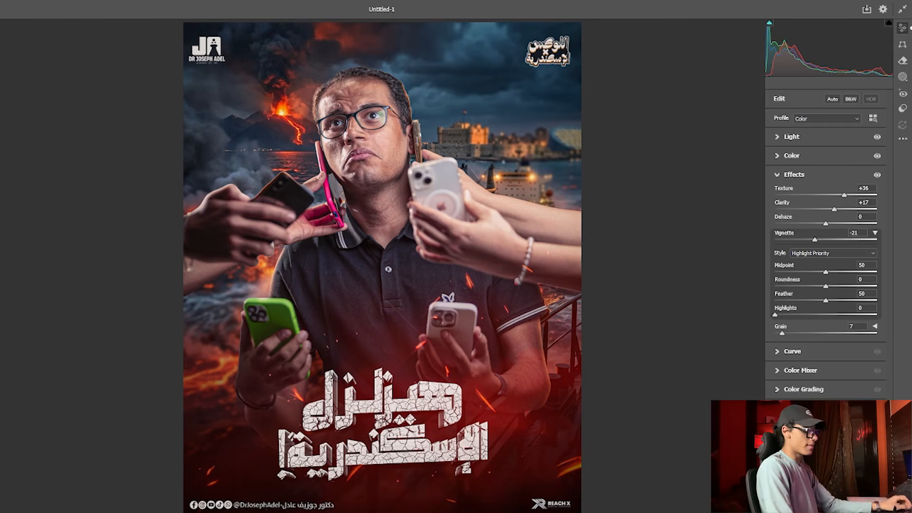
{"action": "left_click", "coordinate": [886, 501]}
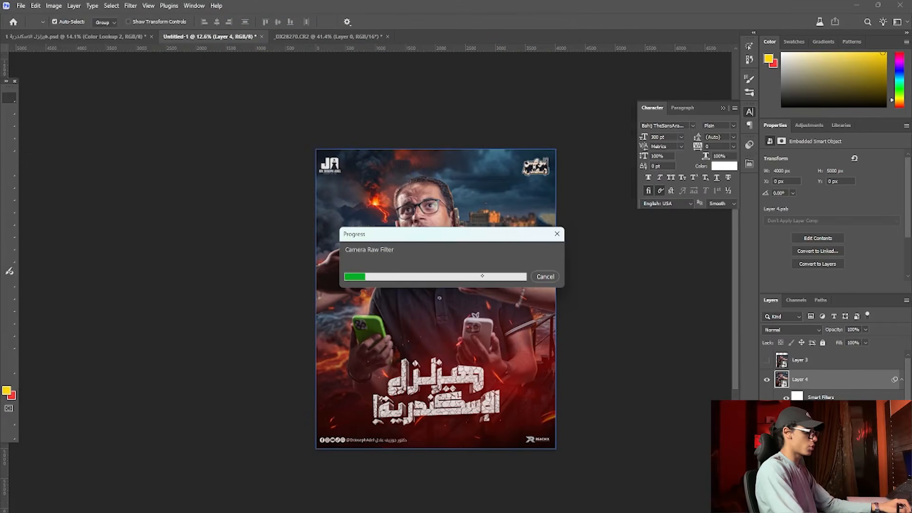